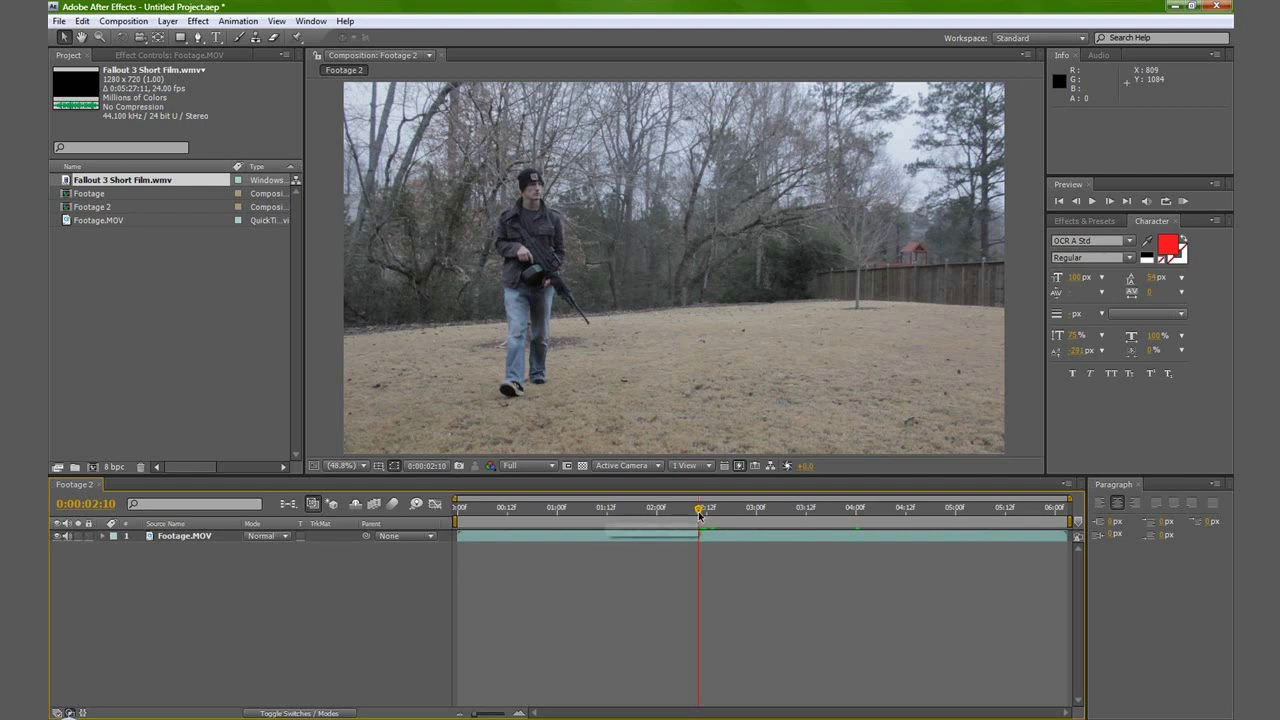
# Trim Footage.MOV's in point to 02:09 and its out point to 04:01.
pyautogui.moveTo(698, 514)
pyautogui.mouseDown()
pyautogui.moveTo(647, 512)
pyautogui.moveTo(726, 515)
pyautogui.moveTo(688, 525)
pyautogui.mouseUp()
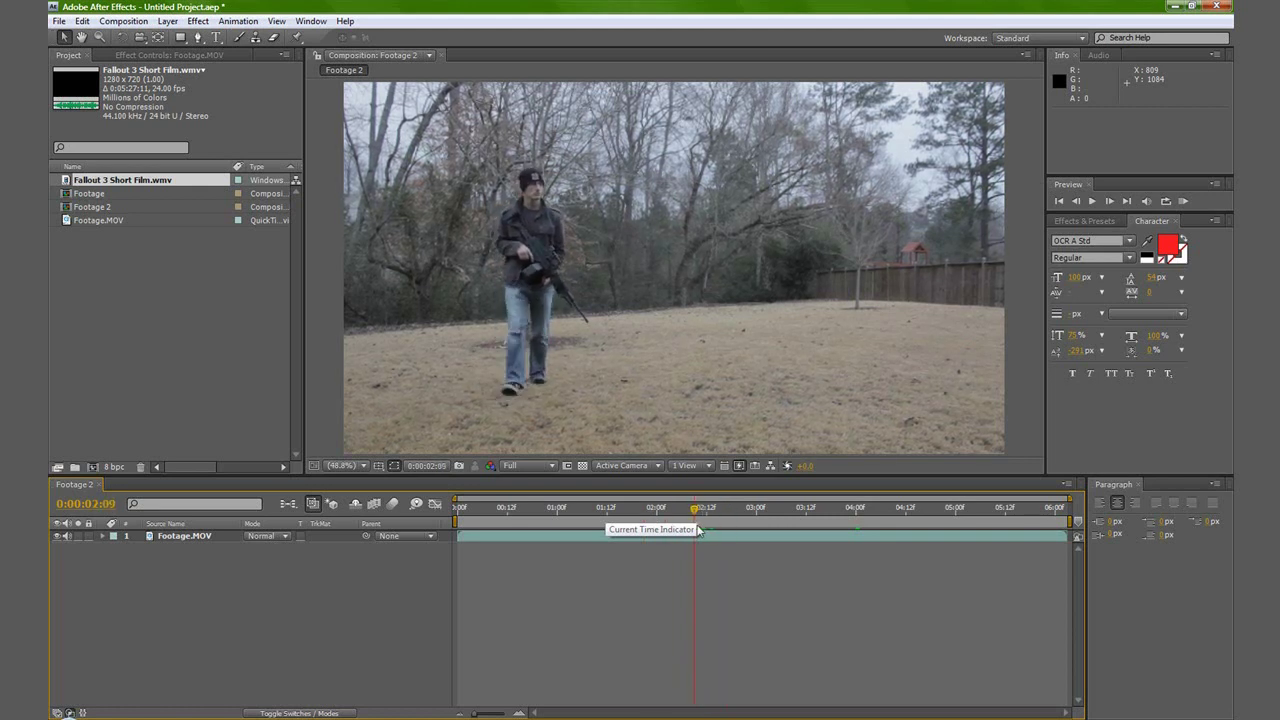
pyautogui.click(697, 538)
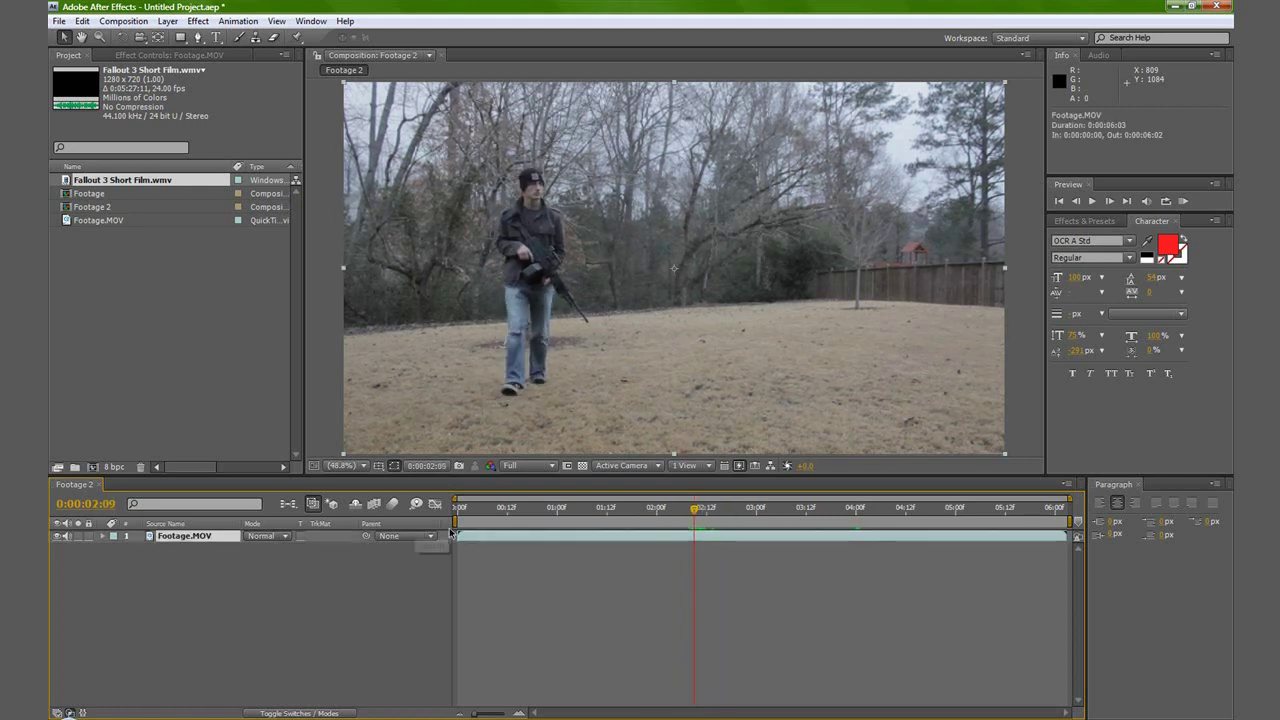
pyautogui.hotkey('alt', '[')
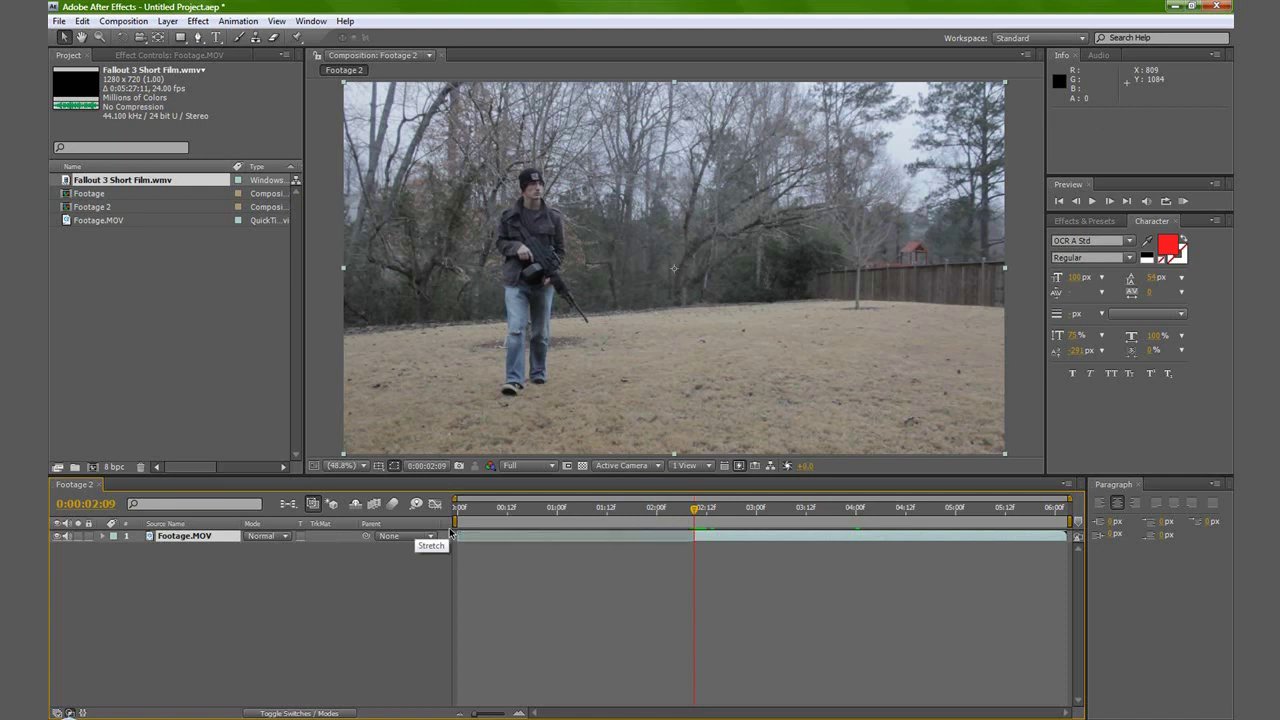
pyautogui.moveTo(695, 511); pyautogui.dragTo(866, 540)
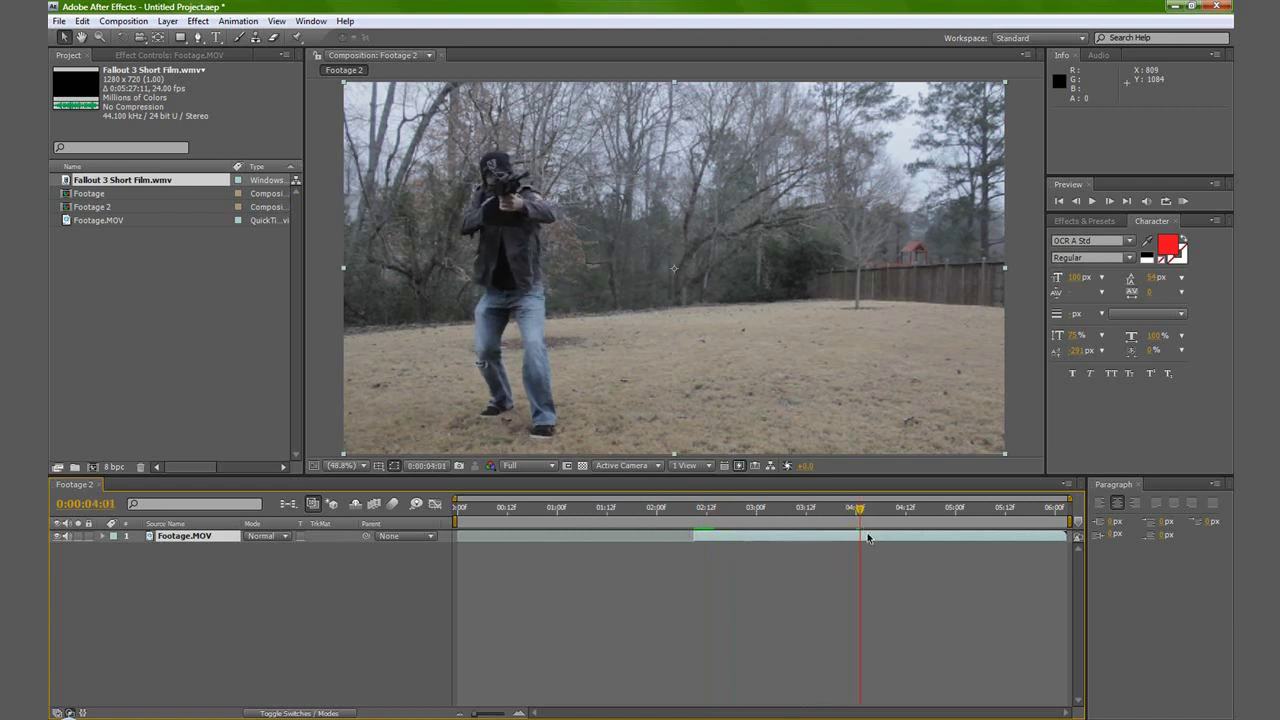
pyautogui.hotkey('alt', ']')
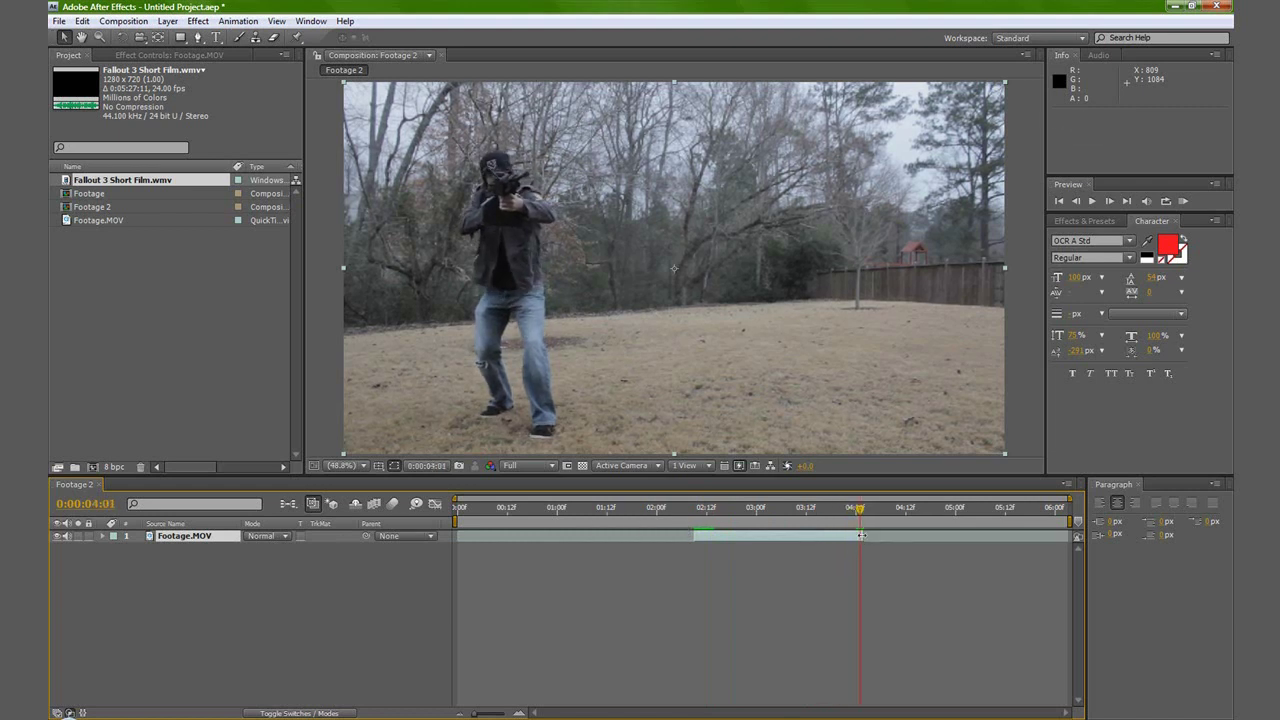
# Slide the trimmed clip so it begins at 00:00.
pyautogui.moveTo(760, 510); pyautogui.dragTo(430, 527)
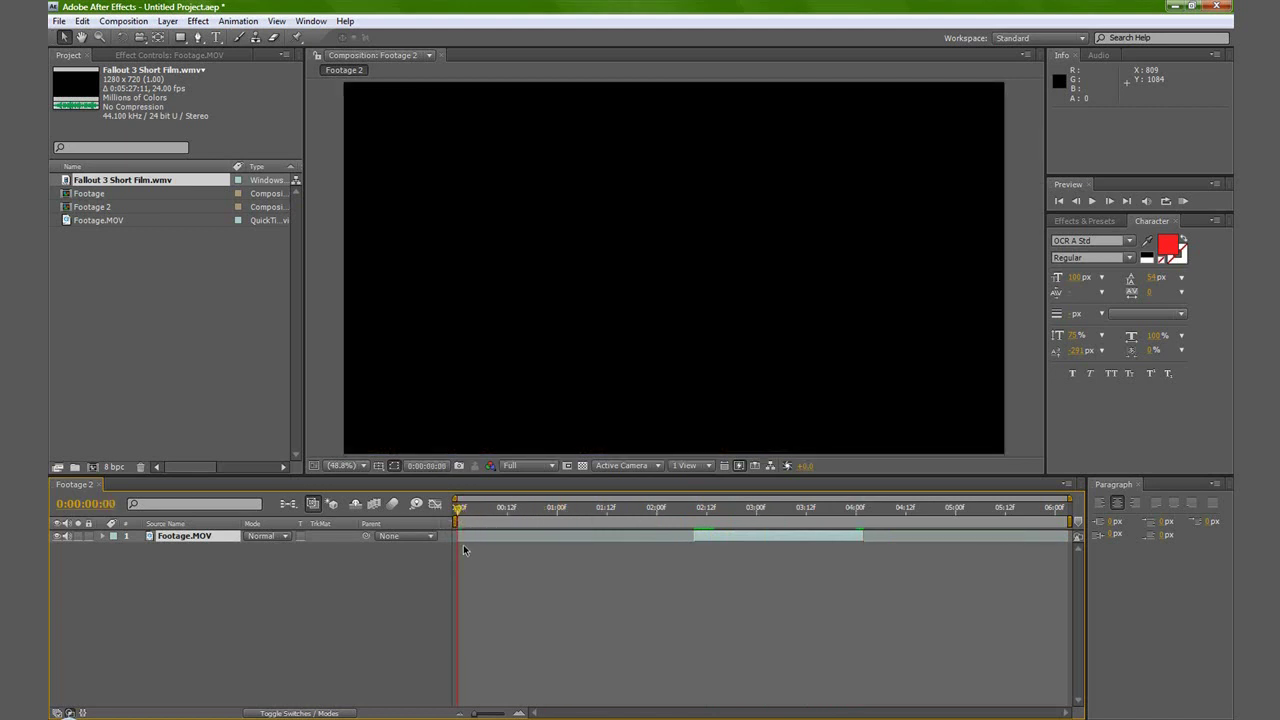
pyautogui.press('[')
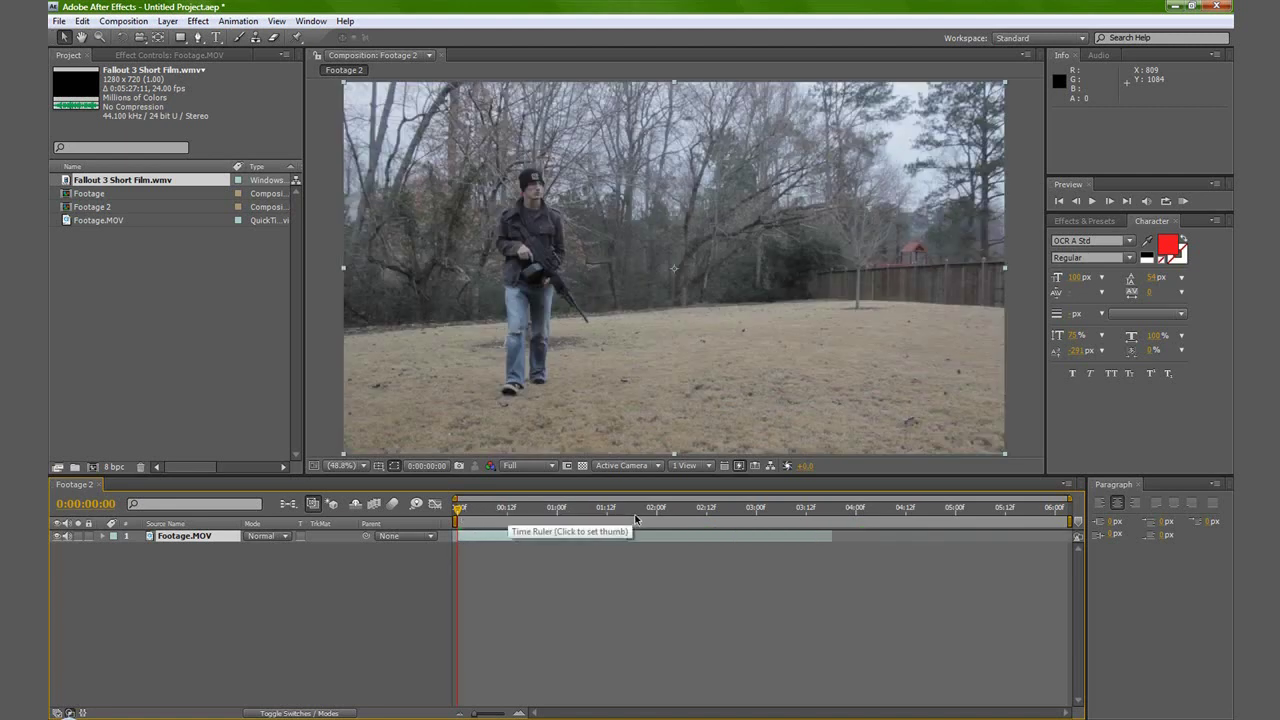
pyautogui.moveTo(458, 512); pyautogui.dragTo(607, 539)
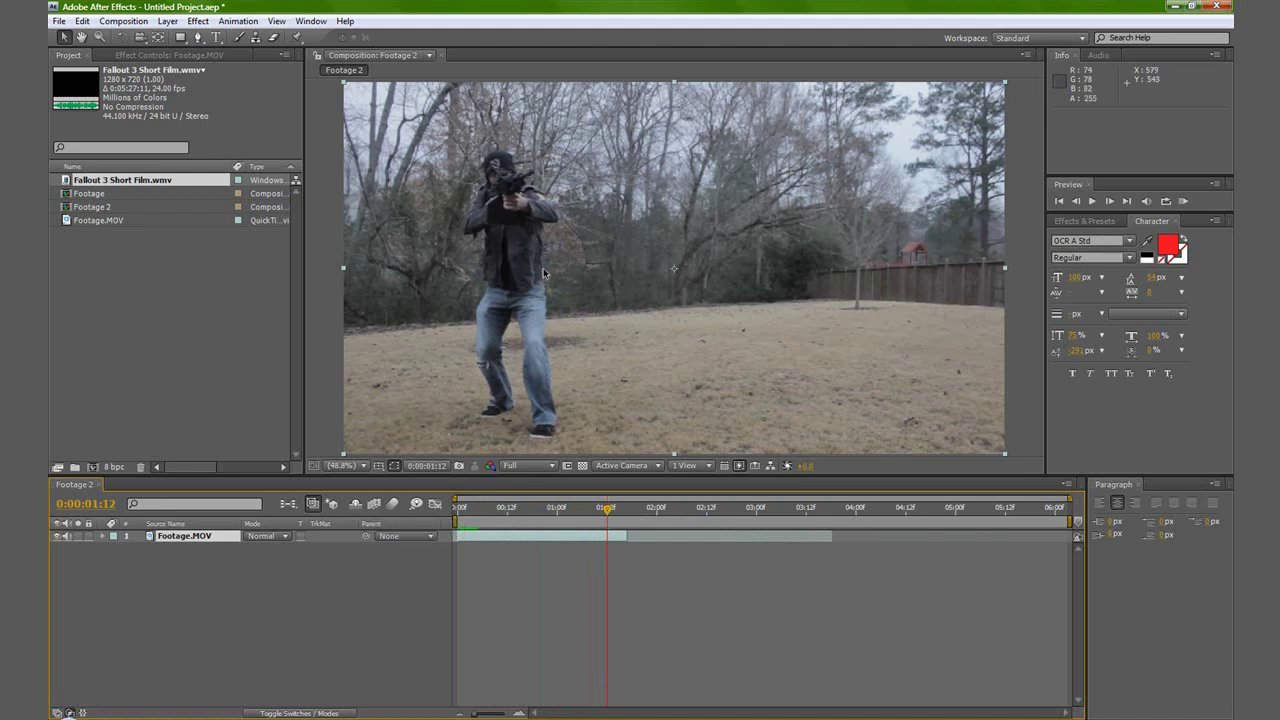
# Enable time remapping on Footage.MOV and add Time Remap keyframes at 01:12 and 01:13.
pyautogui.rightClick(590, 537)
pyautogui.moveTo(629, 345)
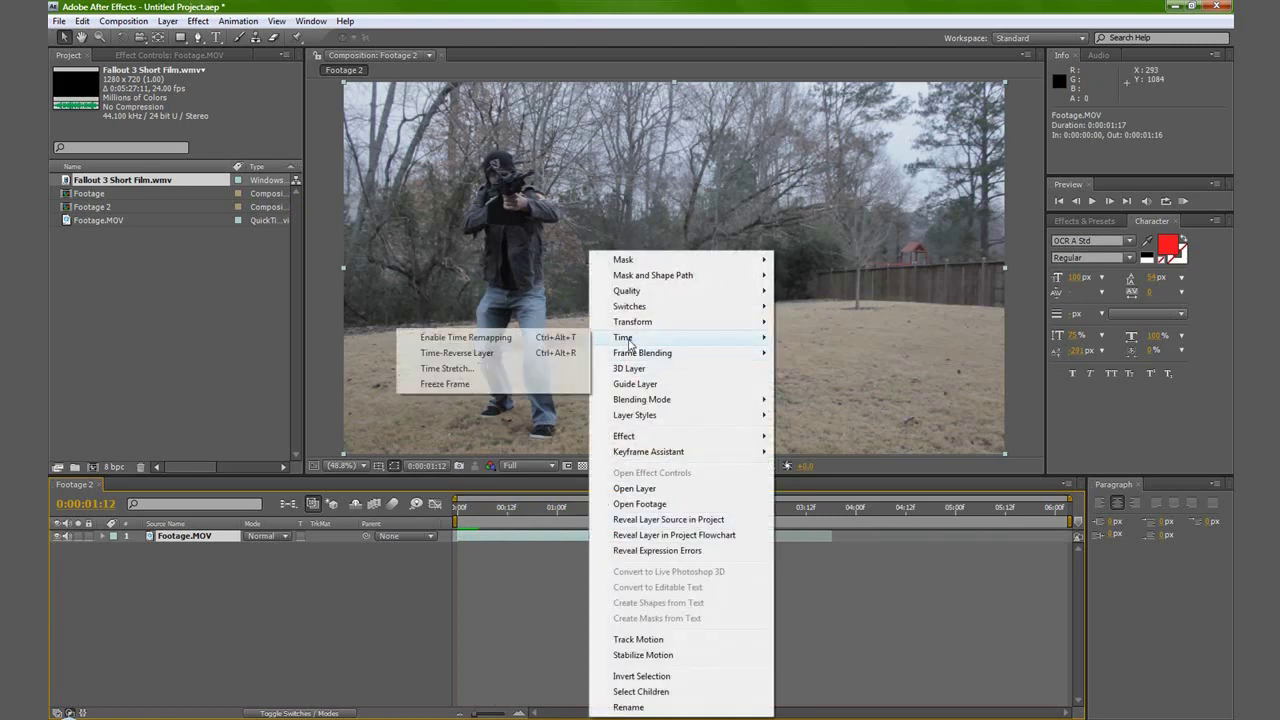
pyautogui.click(486, 339)
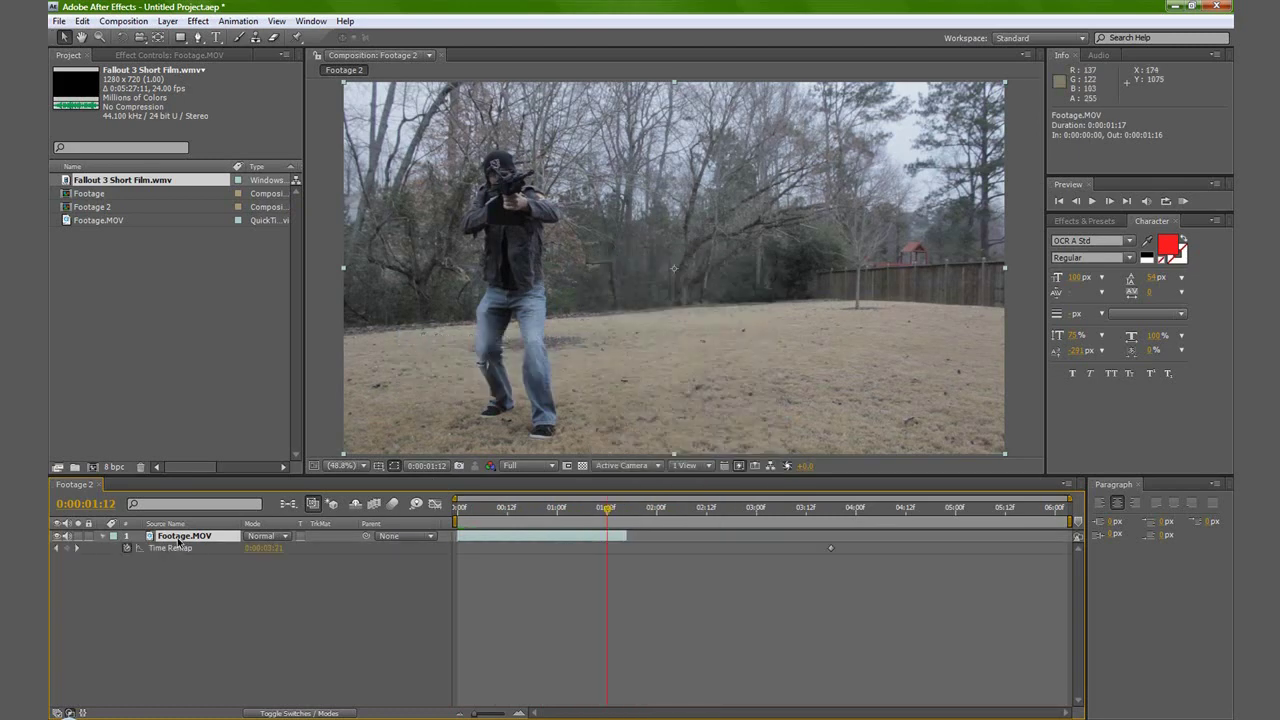
pyautogui.click(67, 549)
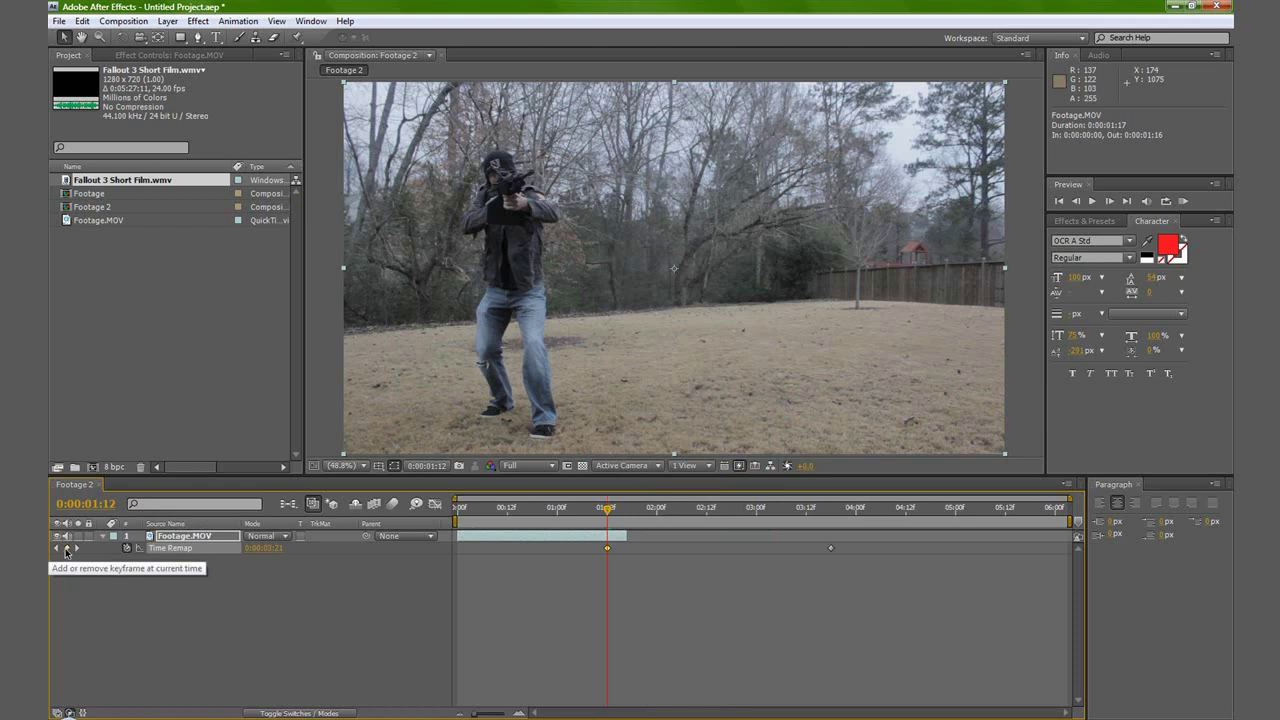
pyautogui.press('pagedown')
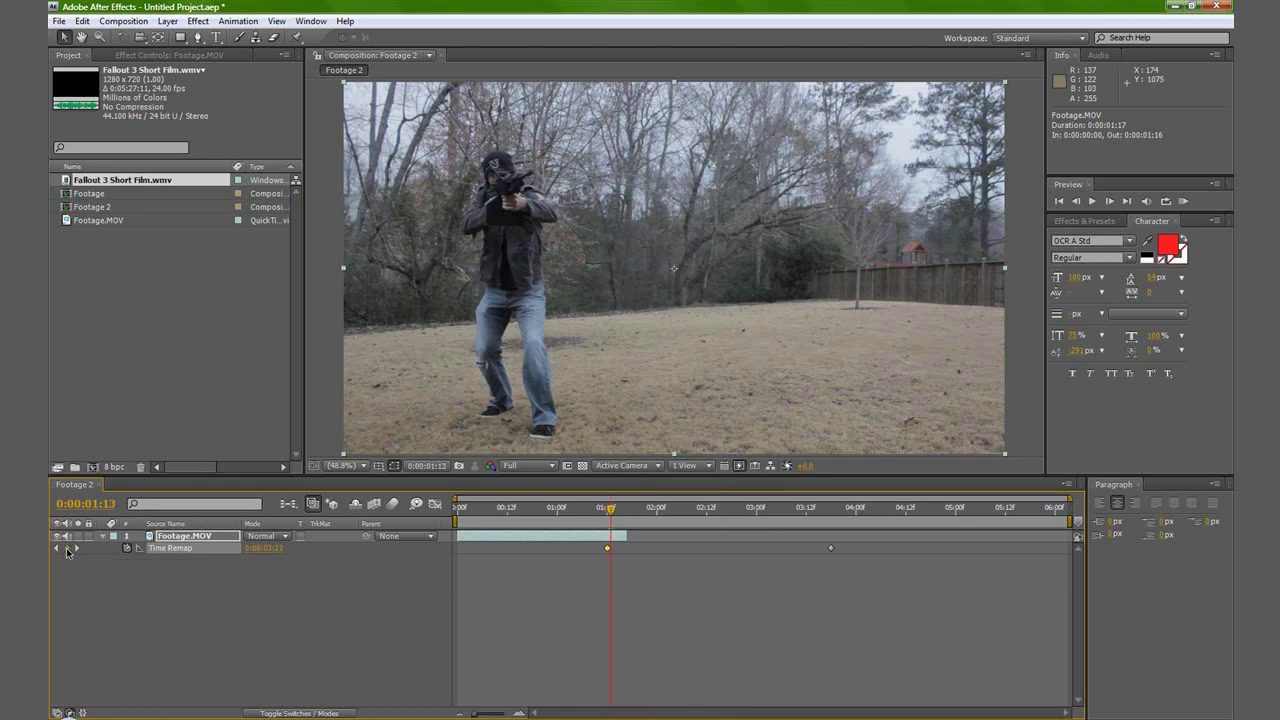
pyautogui.click(67, 549)
# Remove the trailing Time Remap keyframes and extend the layer to the composition's end.
pyautogui.moveTo(875, 571); pyautogui.dragTo(617, 559)
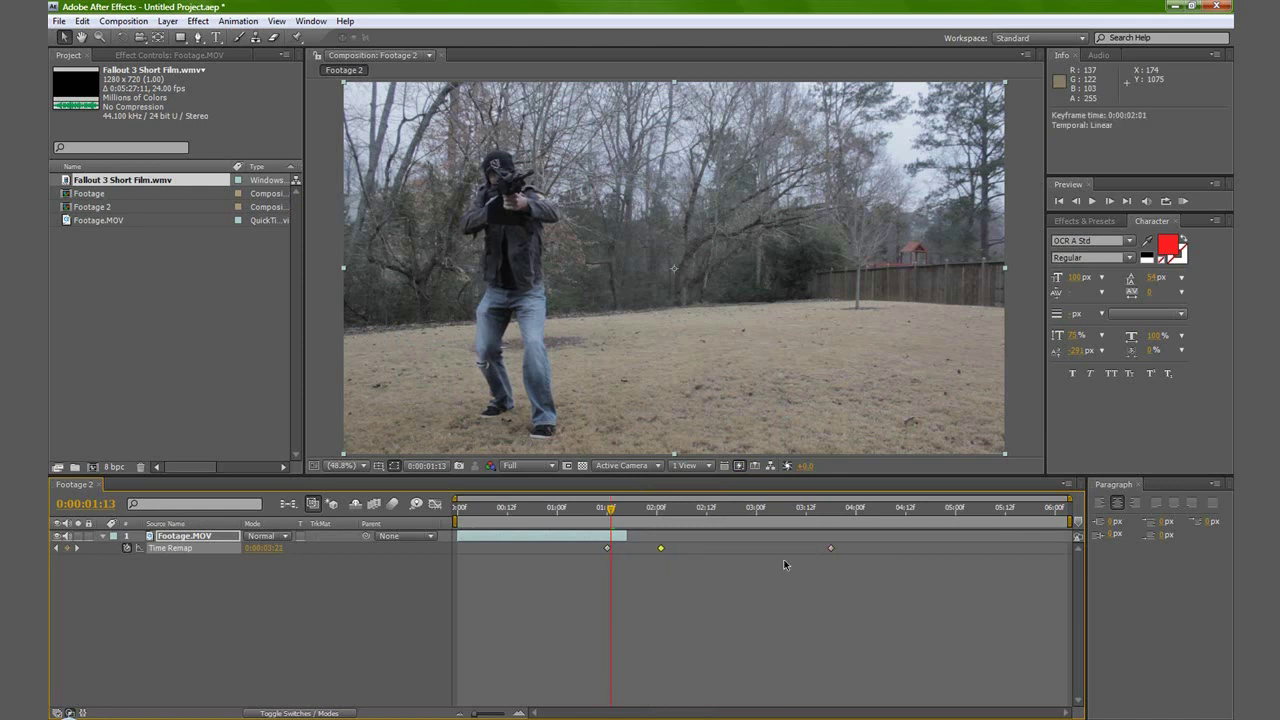
pyautogui.moveTo(898, 586); pyautogui.dragTo(1072, 553)
pyautogui.moveTo(625, 537); pyautogui.dragTo(1068, 556)
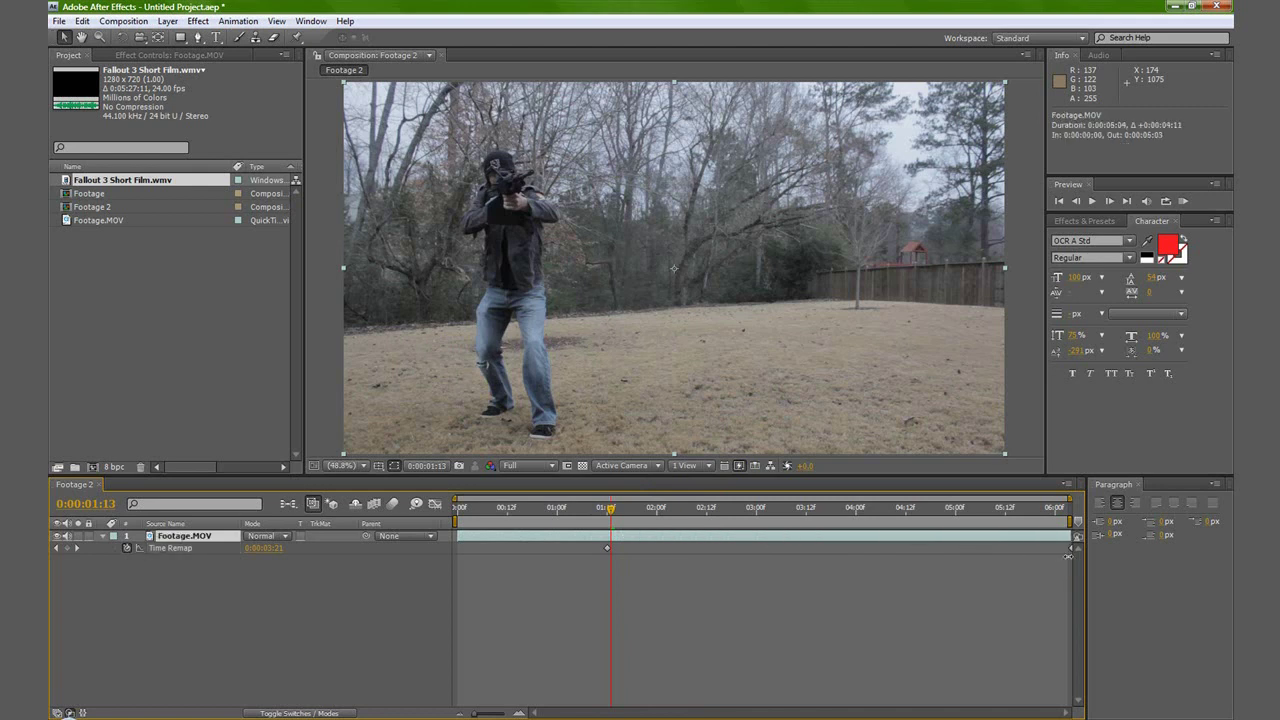
# Preview the frozen frame from 00:20, then return to 01:06.
pyautogui.click(541, 519)
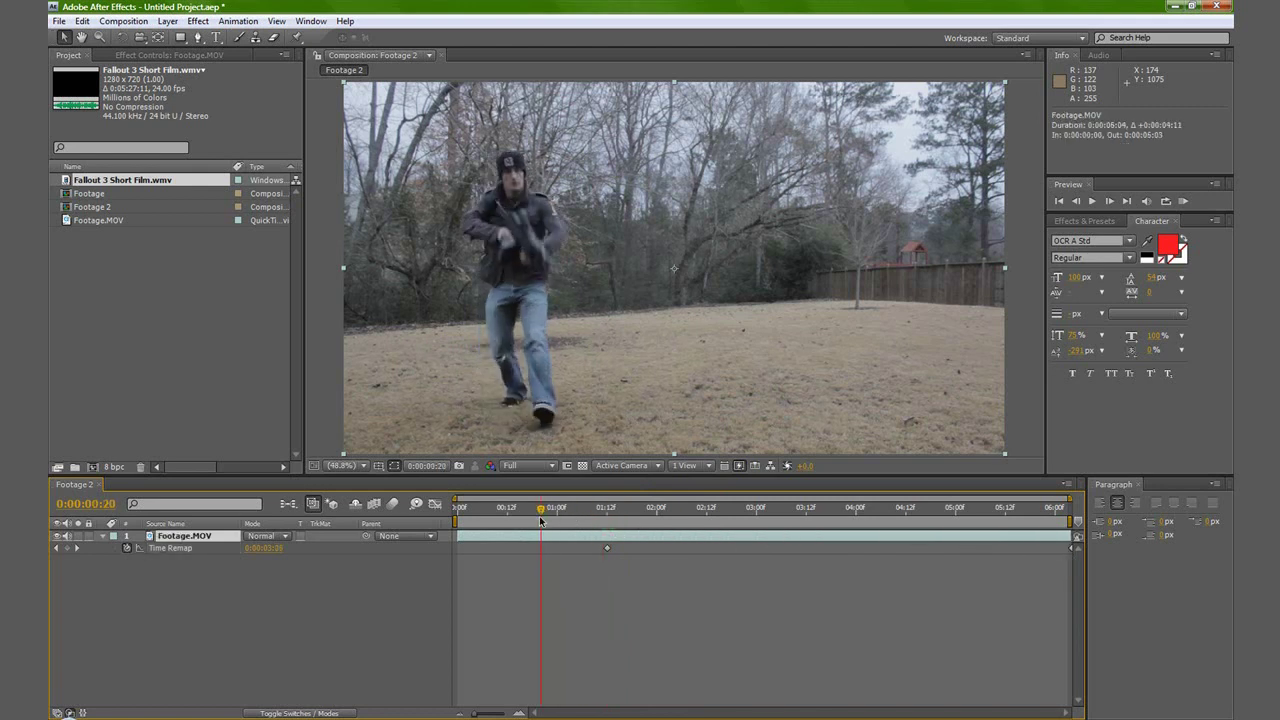
pyautogui.press('KP_0')
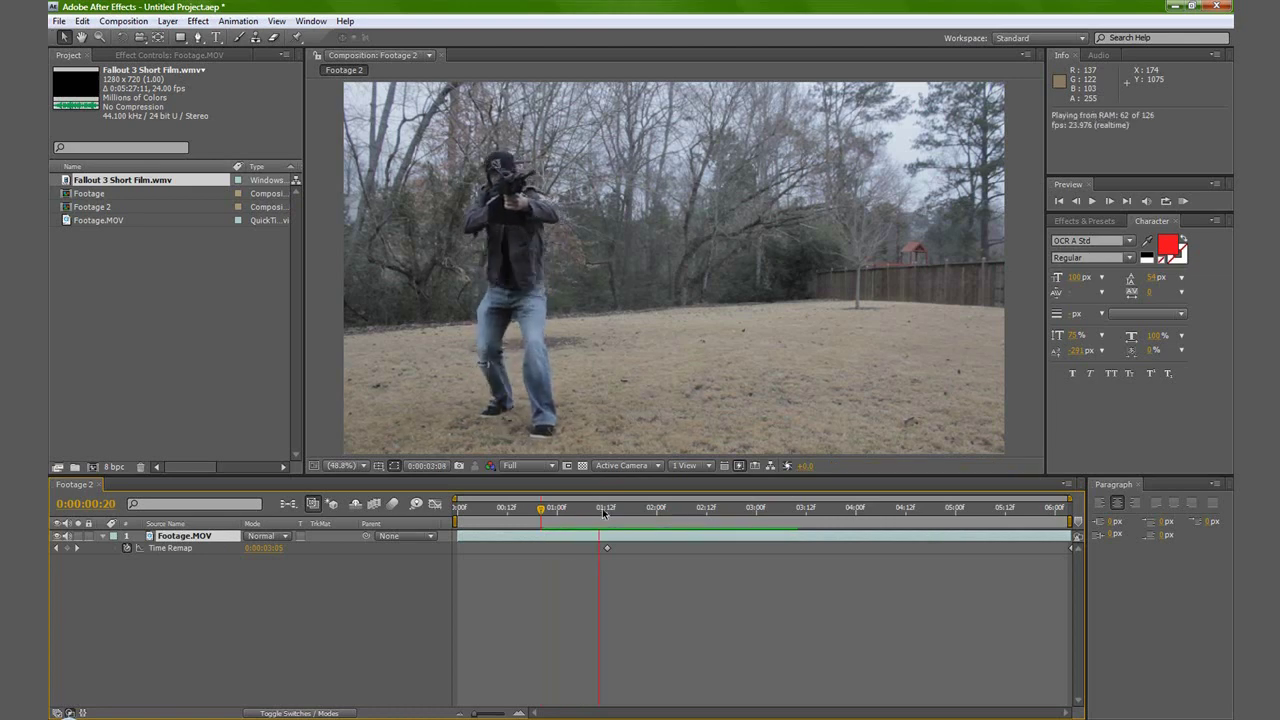
pyautogui.click(610, 509)
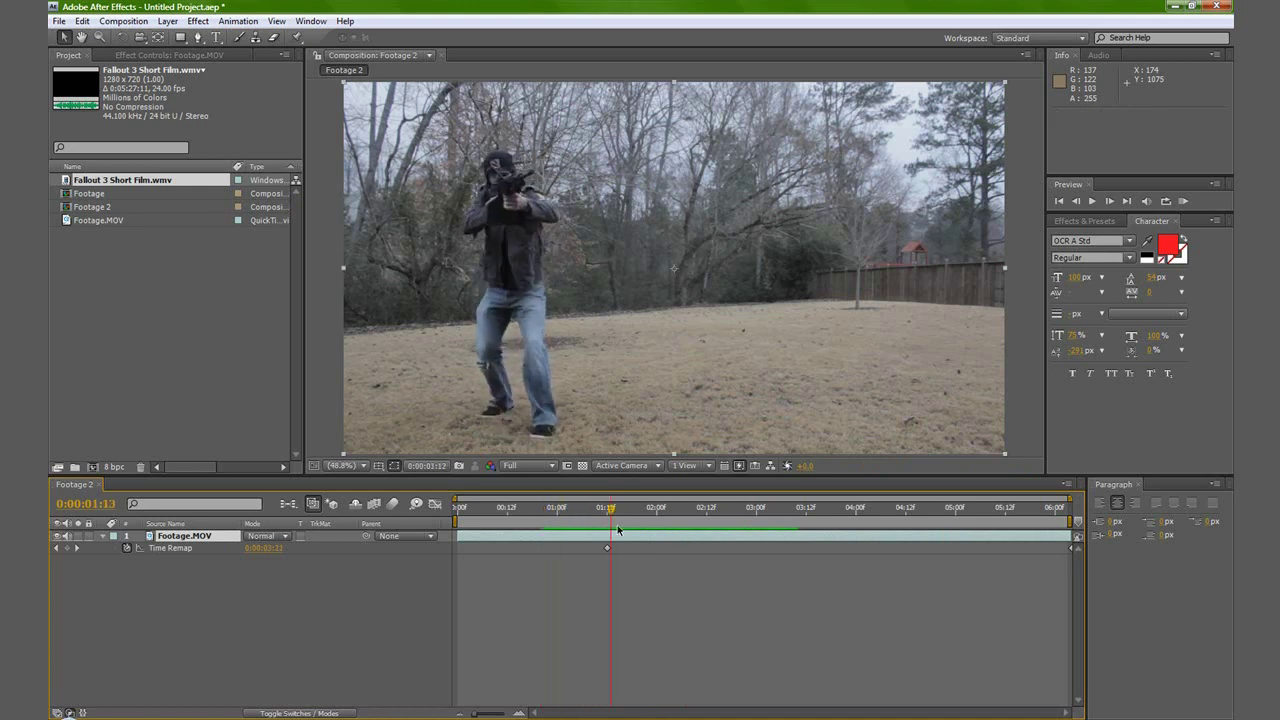
pyautogui.moveTo(612, 508); pyautogui.dragTo(582, 508)
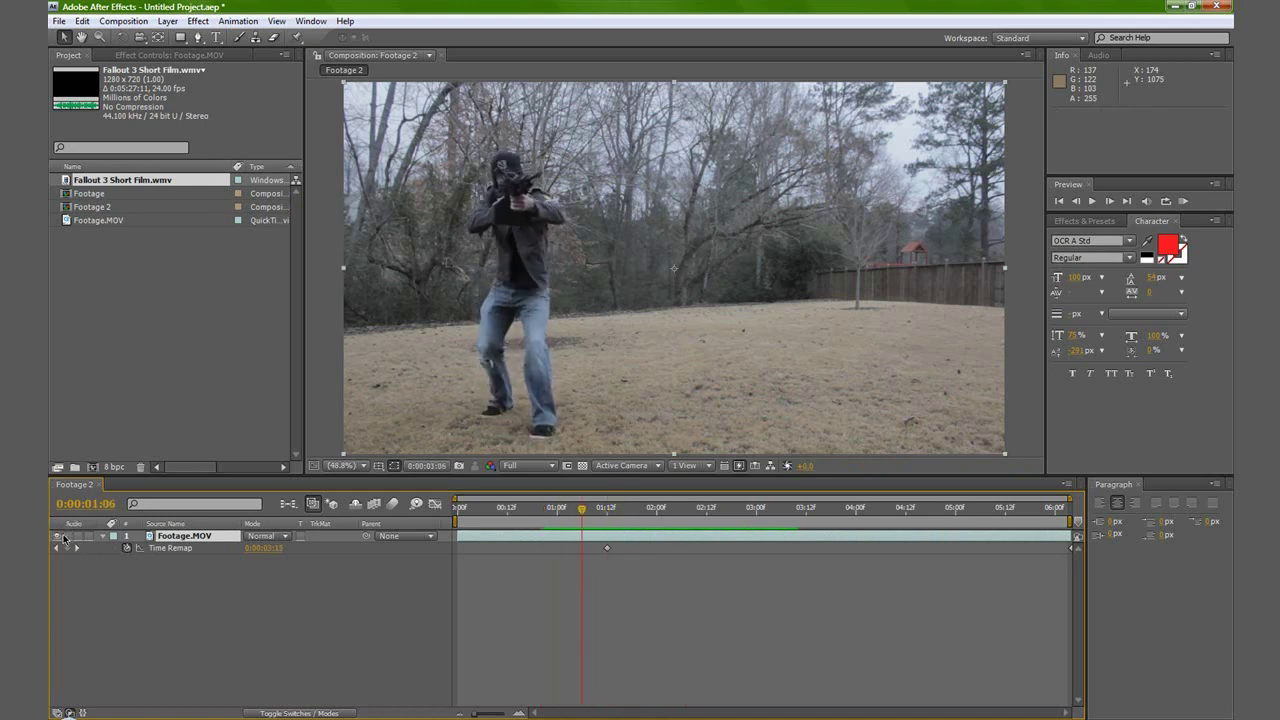
# Set the Footage 2 composition width to 720 with locked aspect ratio, giving 720 × 405.
pyautogui.click(103, 537)
pyautogui.moveTo(564, 514); pyautogui.dragTo(714, 550)
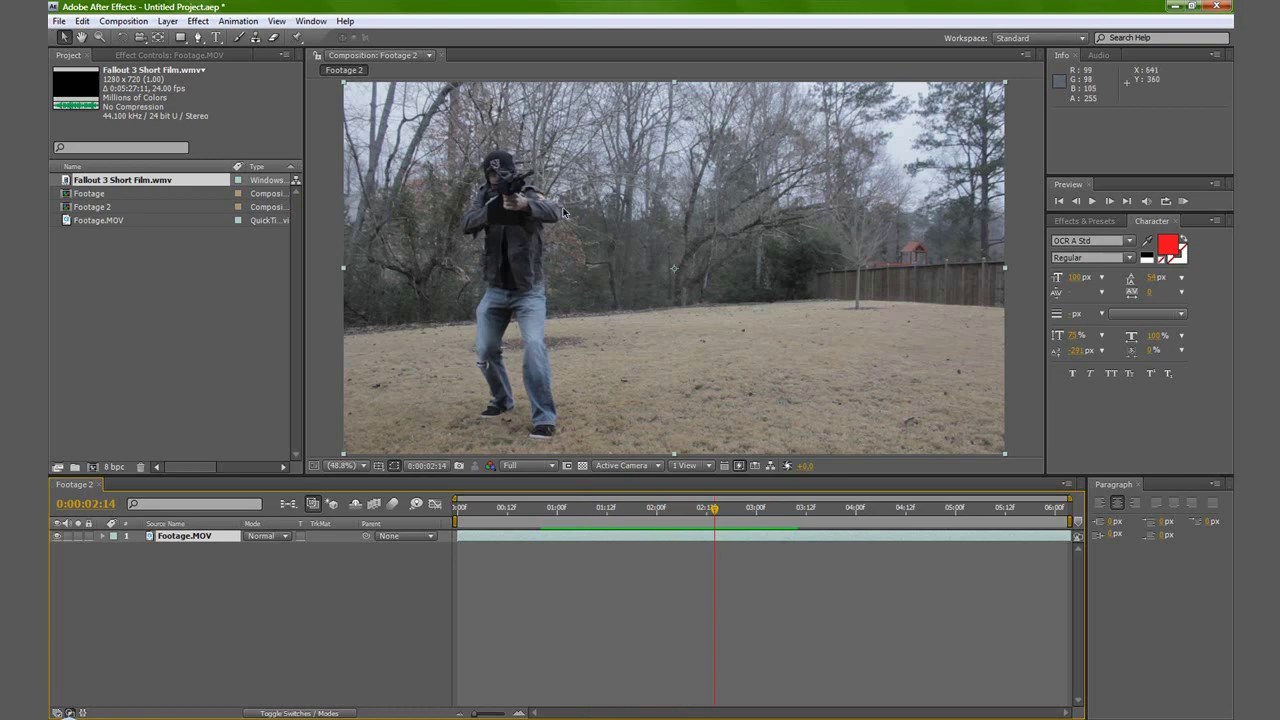
pyautogui.click(122, 21)
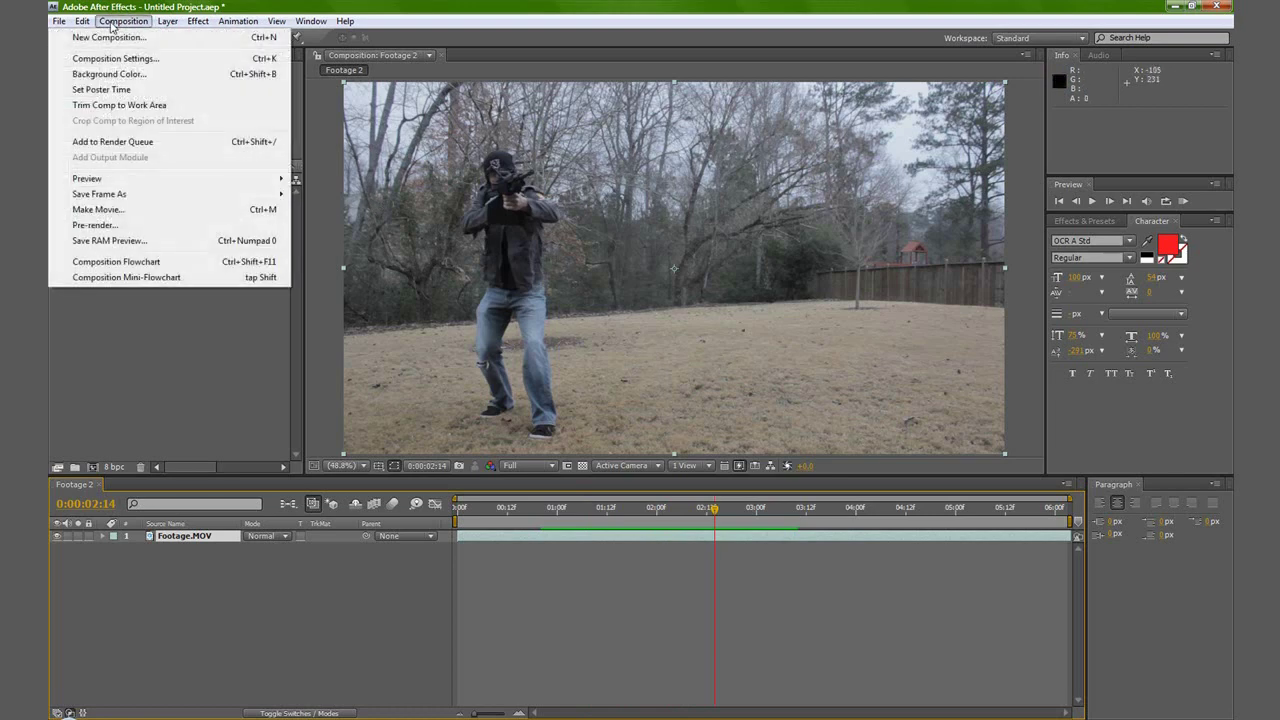
pyautogui.click(120, 58)
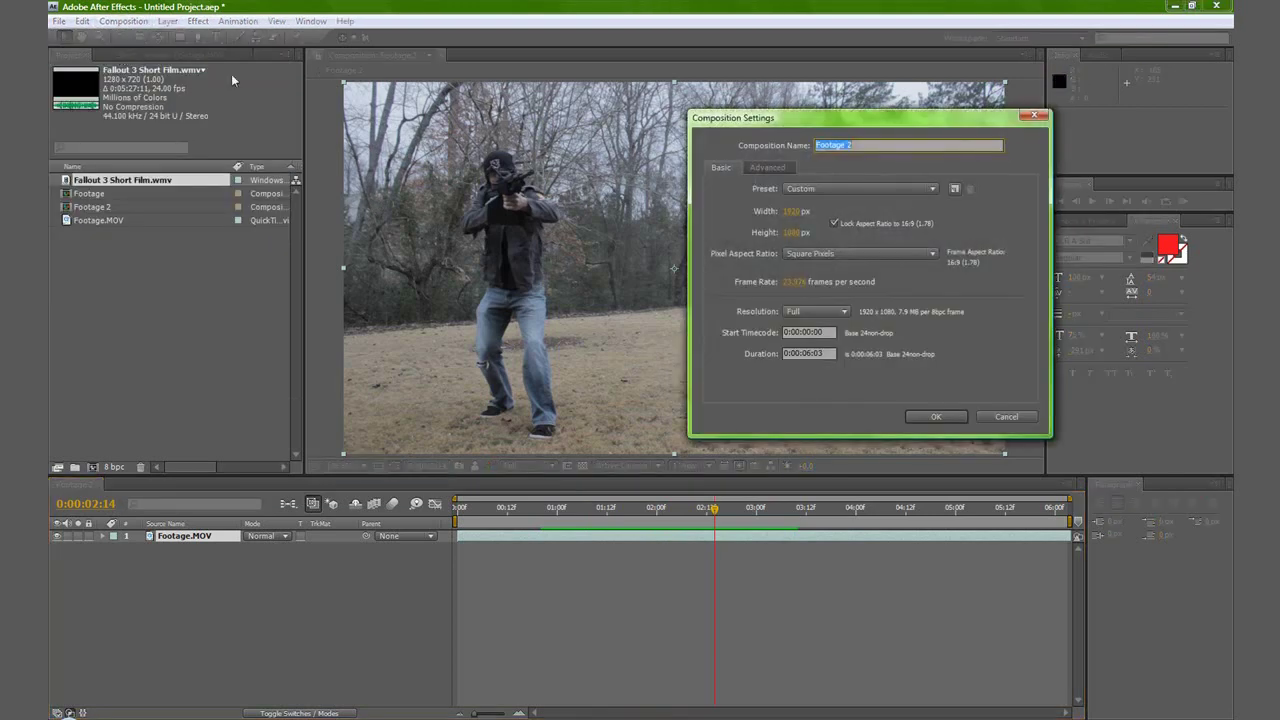
pyautogui.click(790, 211)
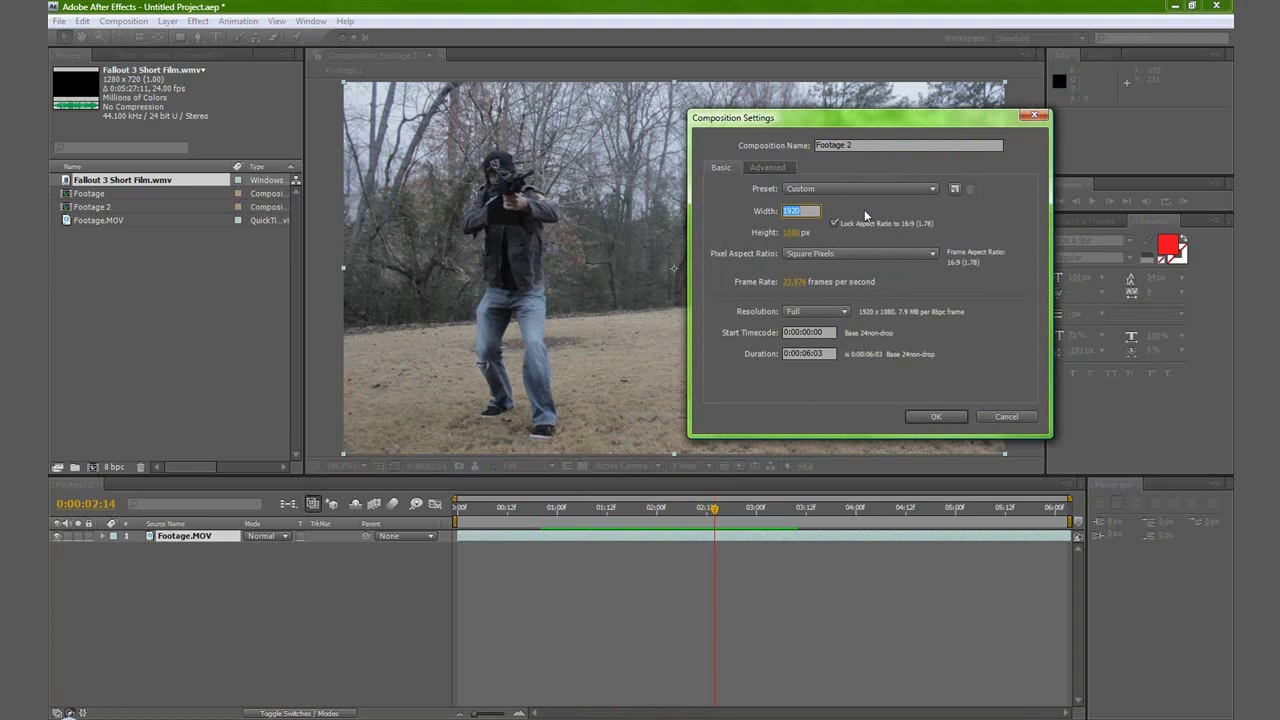
pyautogui.write('720')
pyautogui.click(940, 416)
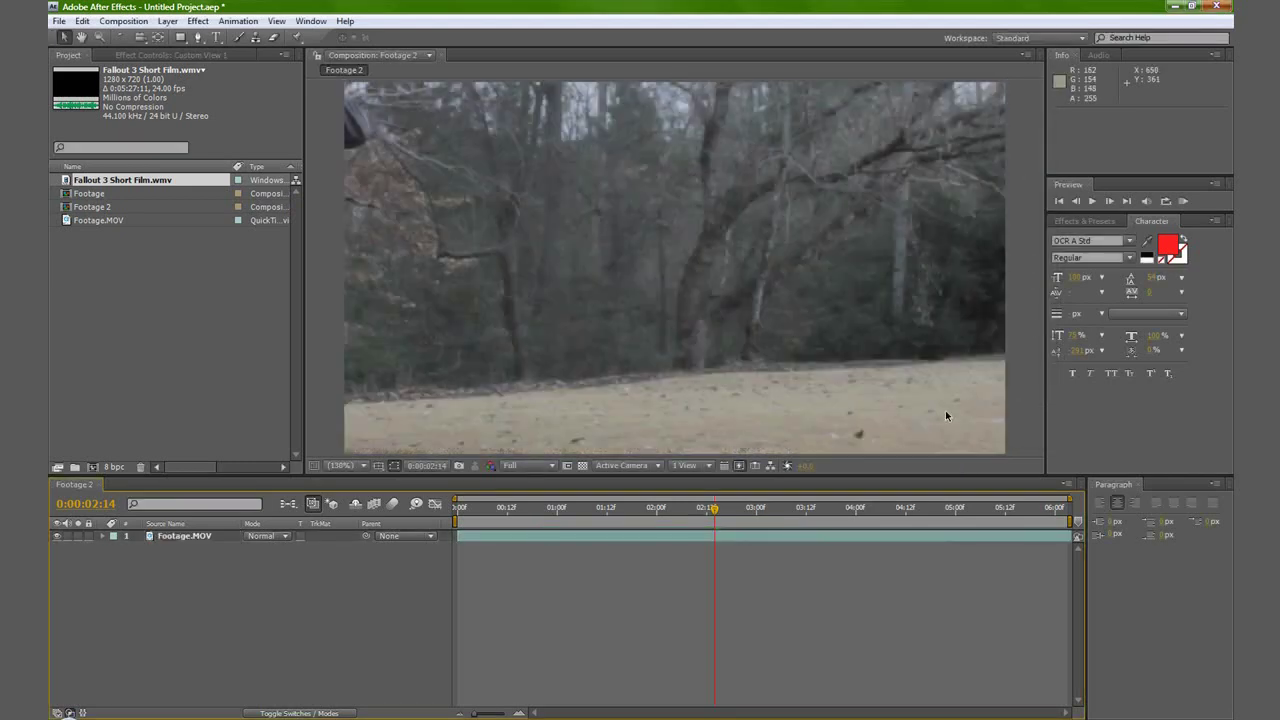
# Scale Footage.MOV down to 38% to fit the 720 × 405 frame.
pyautogui.click(184, 537)
pyautogui.press('s')
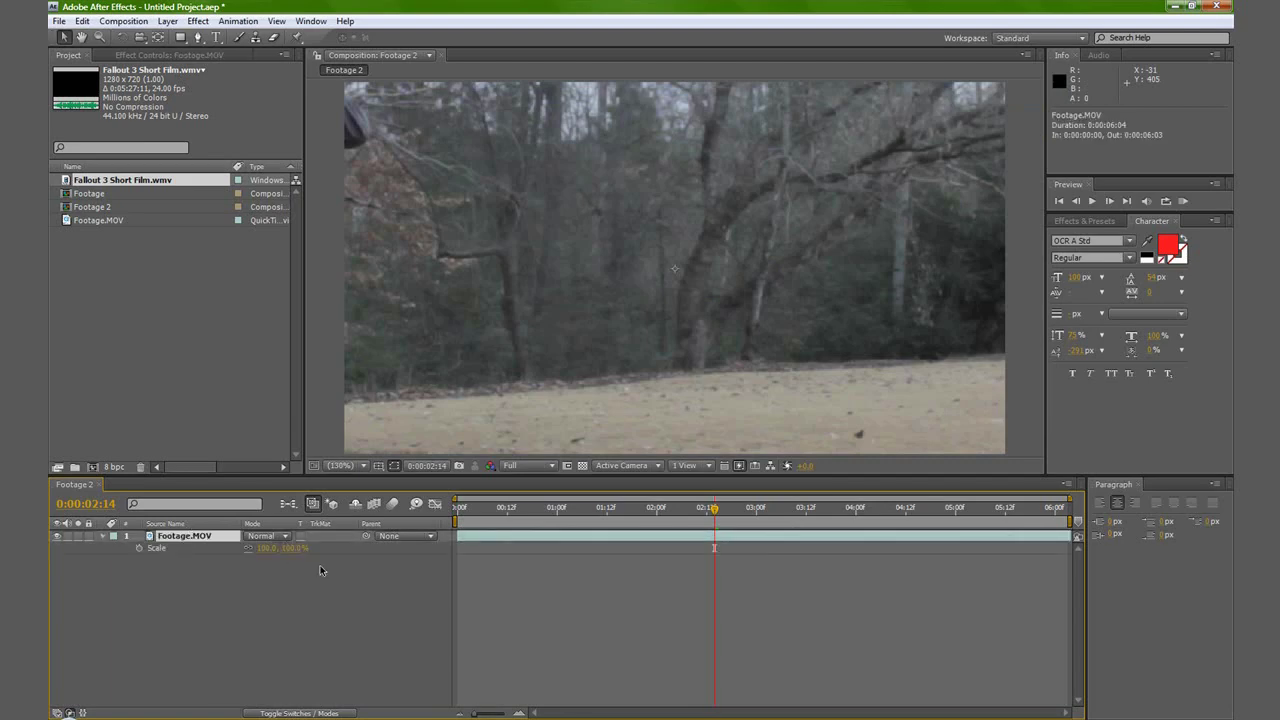
pyautogui.moveTo(289, 549); pyautogui.dragTo(240, 541)
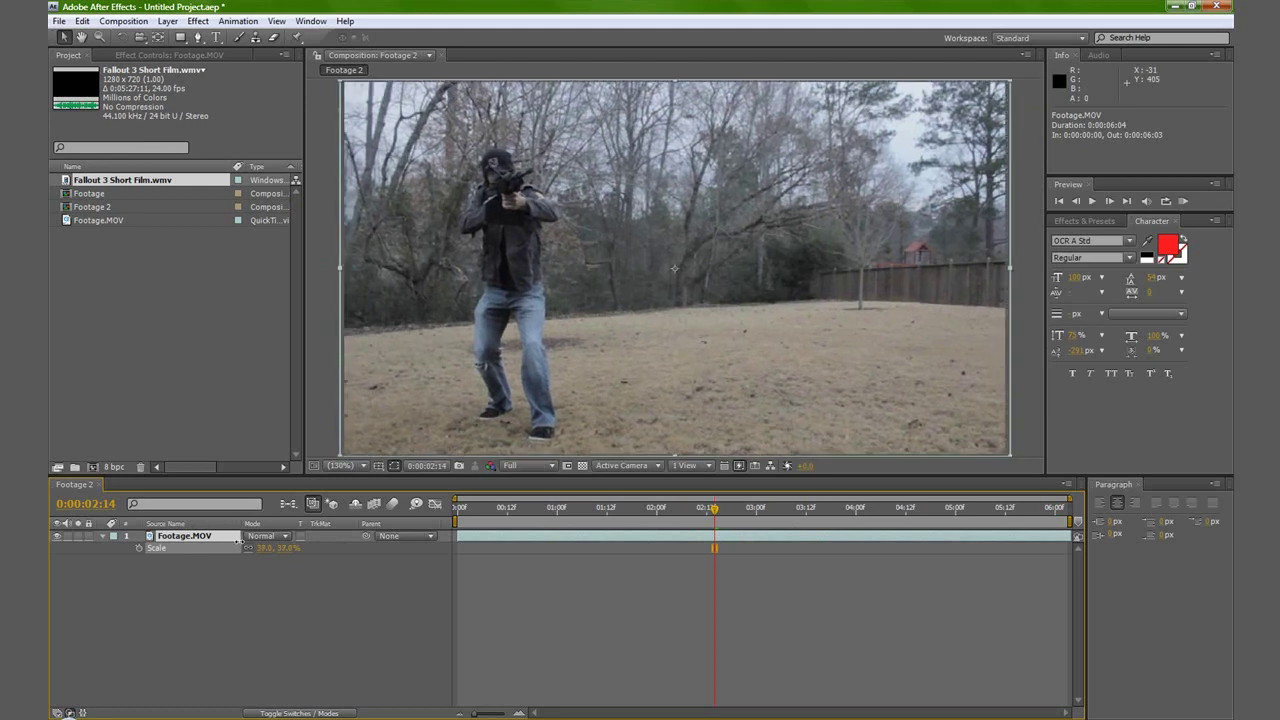
pyautogui.press('Return')
# Reveal the Time Remap property and move to around 01:08.
pyautogui.moveTo(712, 509); pyautogui.dragTo(515, 517)
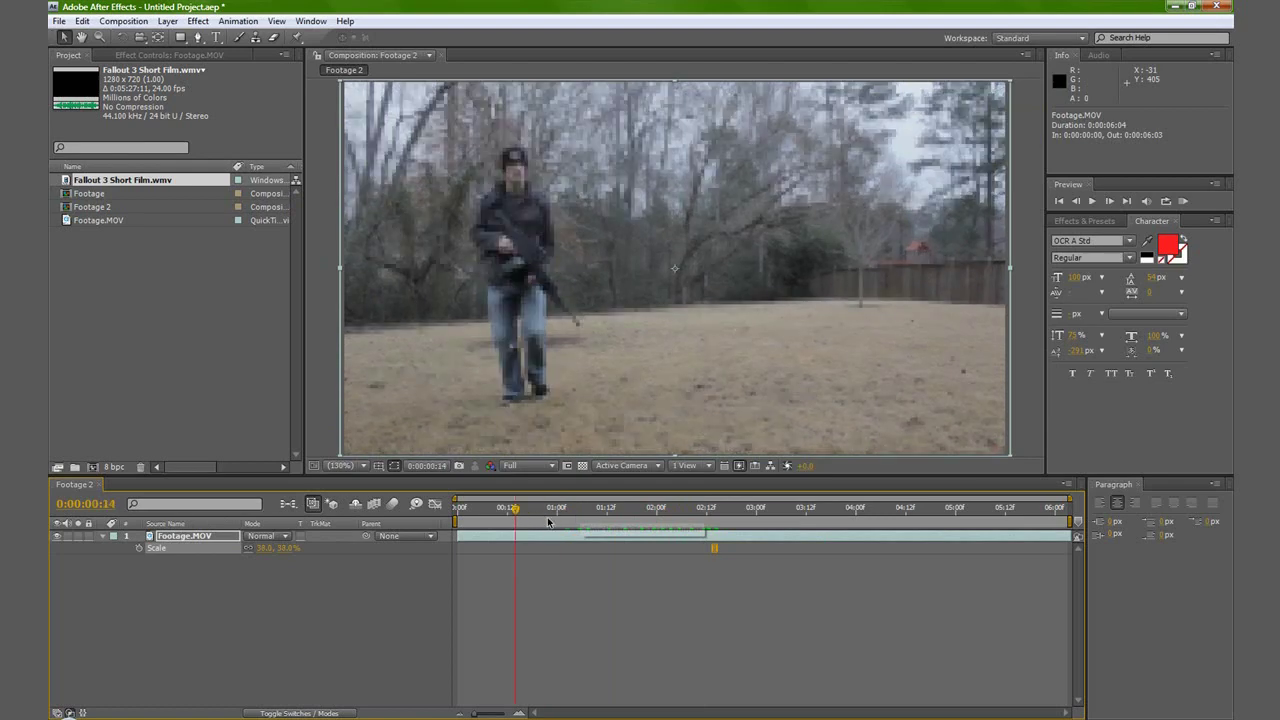
pyautogui.hotkey('ctrl', 'alt', 't')
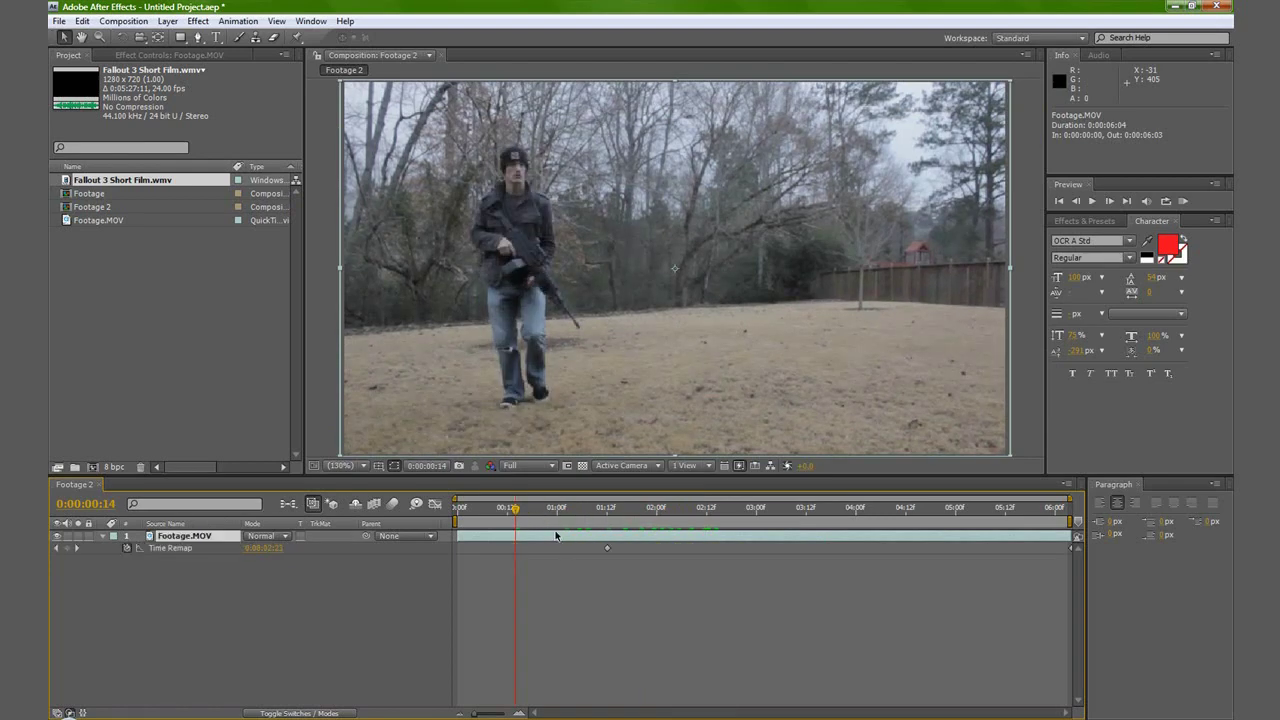
pyautogui.moveTo(556, 520); pyautogui.dragTo(613, 528)
# Start Position and Scale keyframing on Footage.MOV.
pyautogui.click(200, 578)
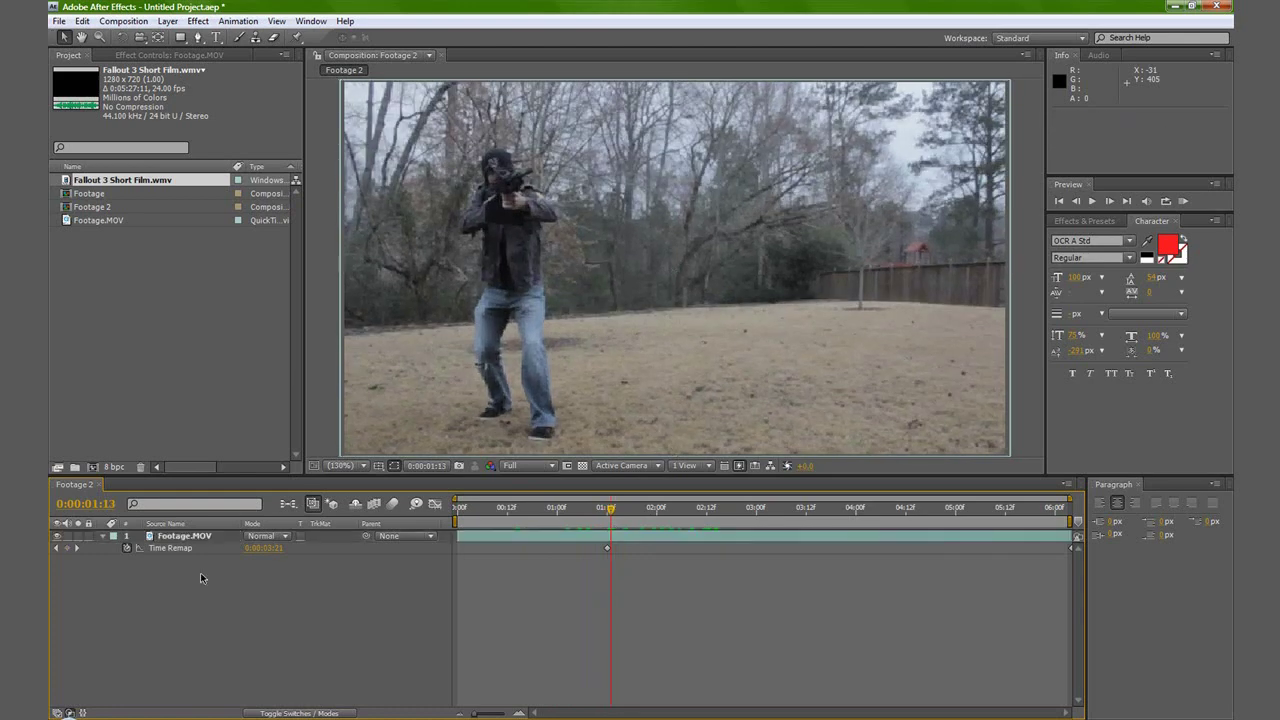
pyautogui.click(186, 537)
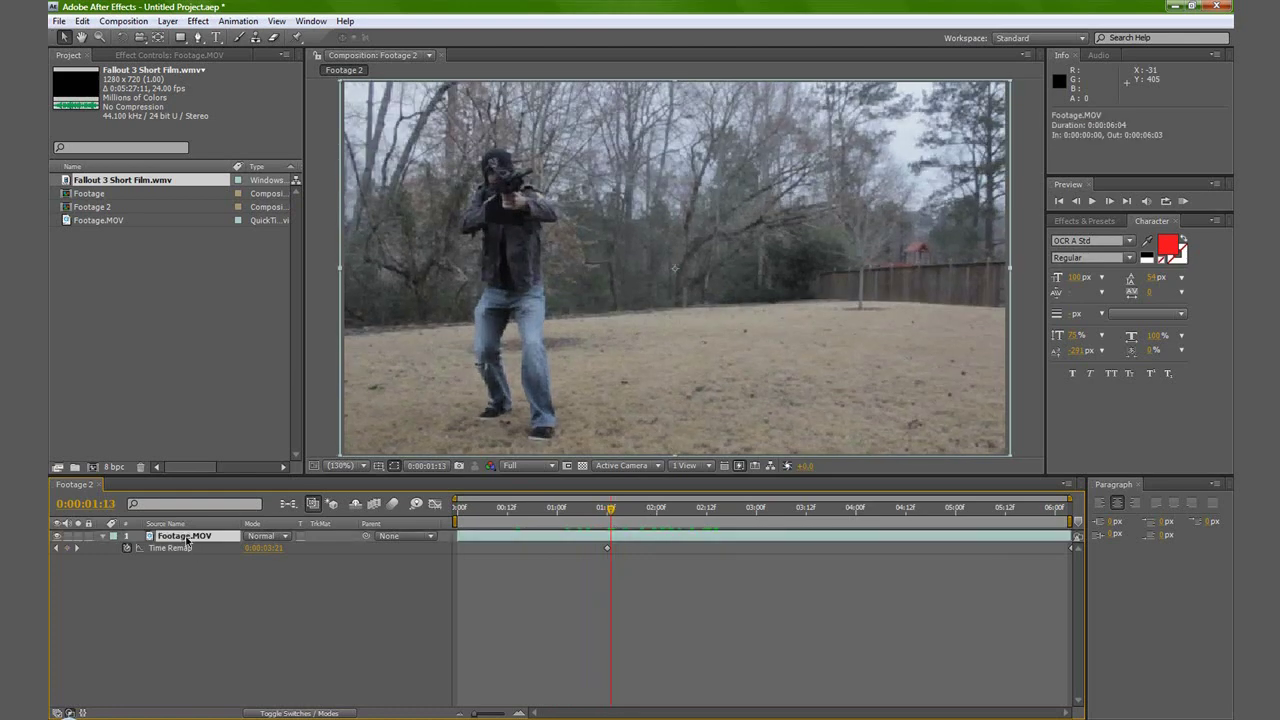
pyautogui.press('p')
pyautogui.hotkey('shift', 's')
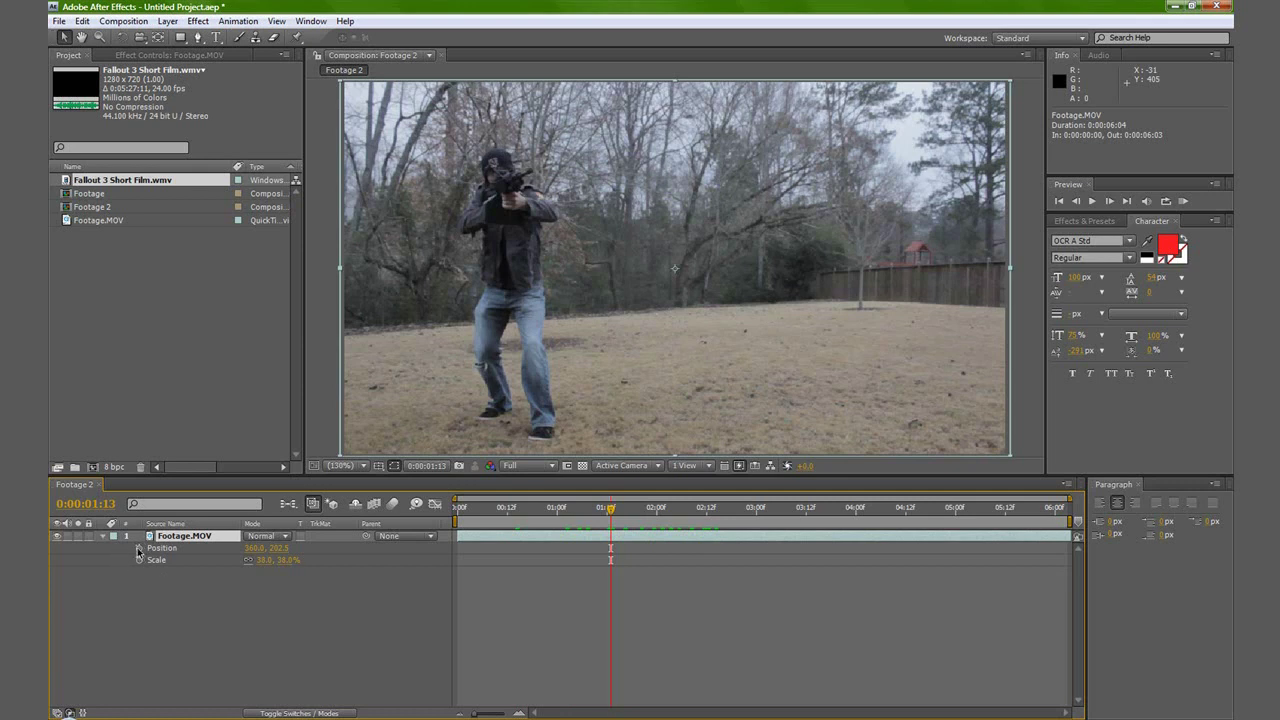
pyautogui.click(139, 549)
pyautogui.click(139, 560)
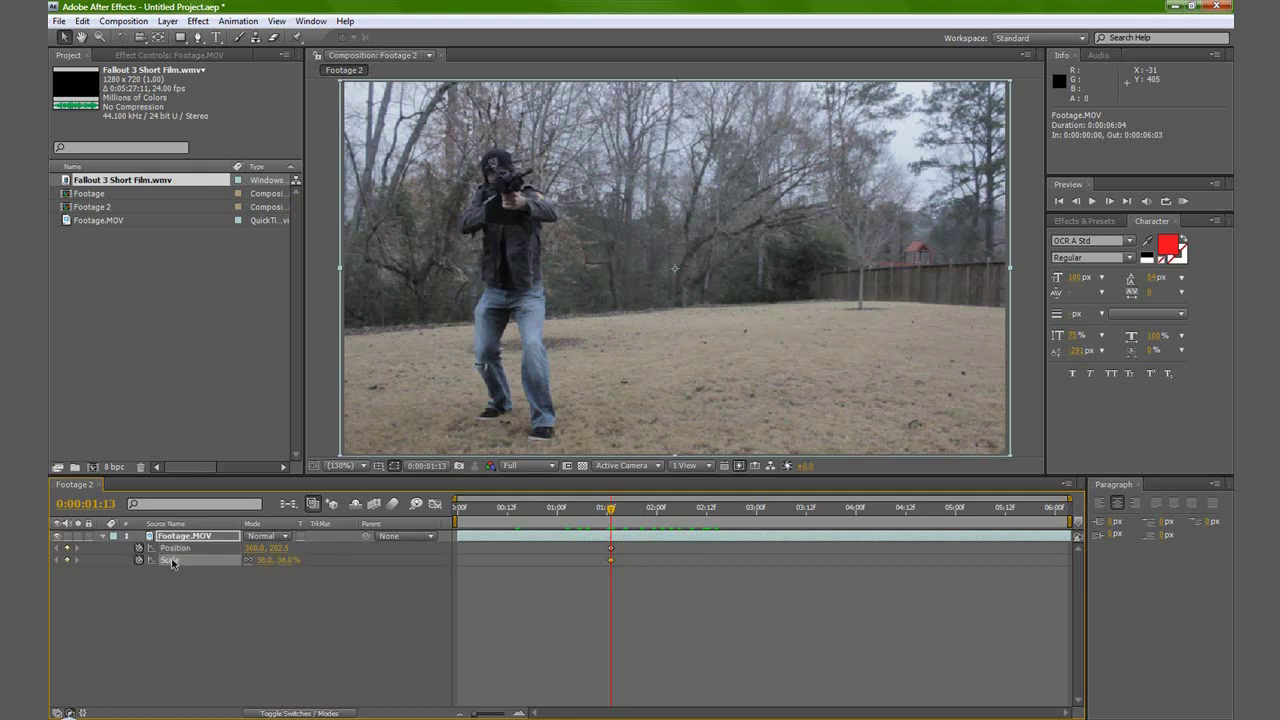
# At 02:12, enlarge the footage to 80% and reposition it to frame the figure.
pyautogui.moveTo(621, 511); pyautogui.dragTo(706, 512)
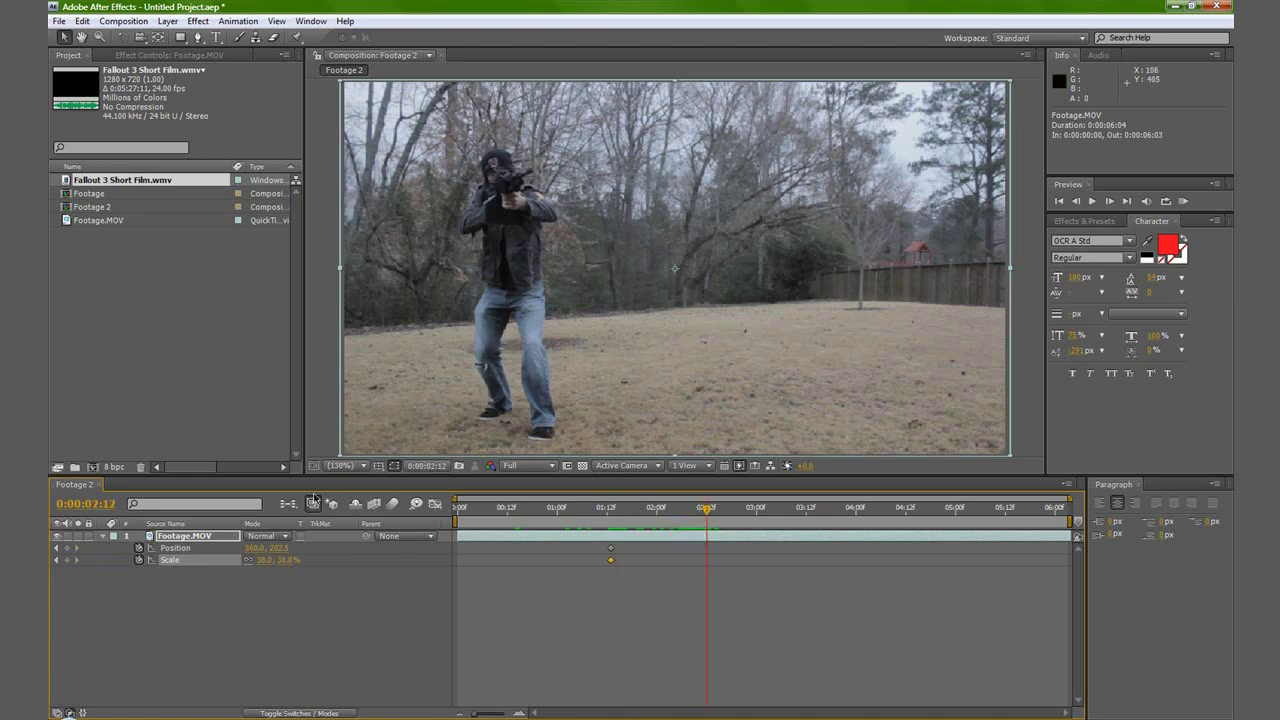
pyautogui.moveTo(285, 560); pyautogui.dragTo(317, 563)
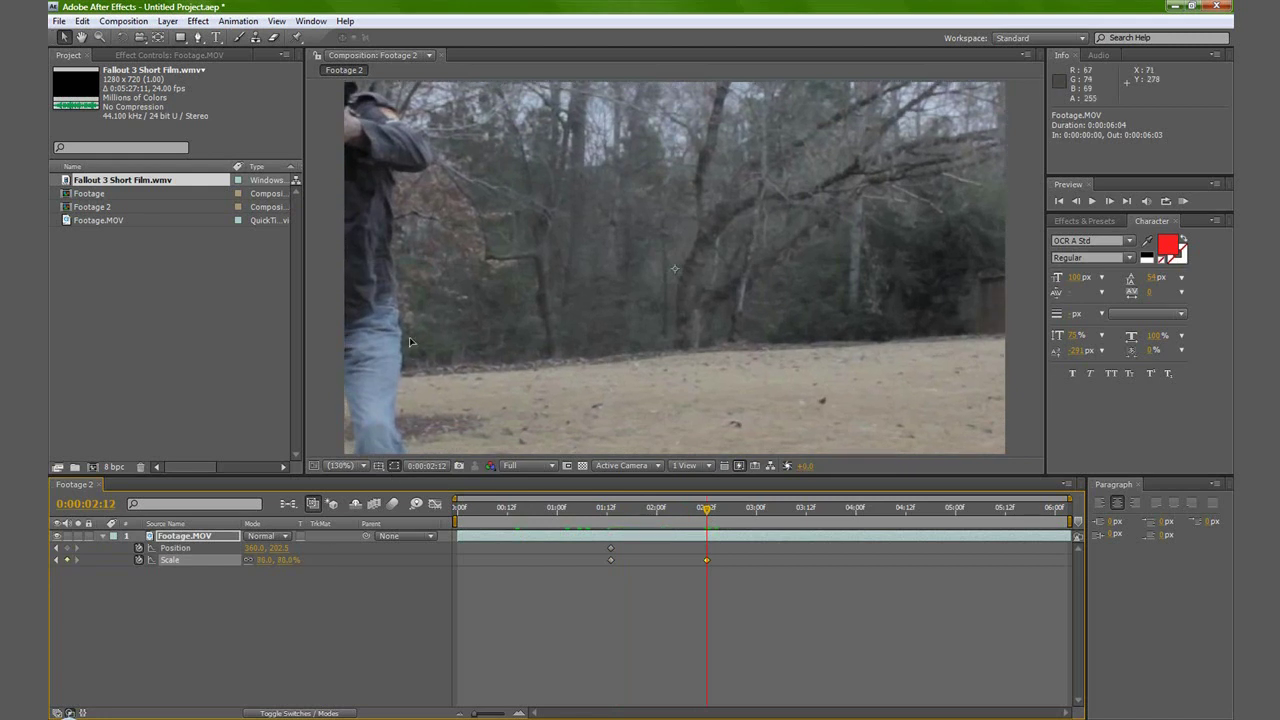
pyautogui.moveTo(409, 337); pyautogui.dragTo(634, 430)
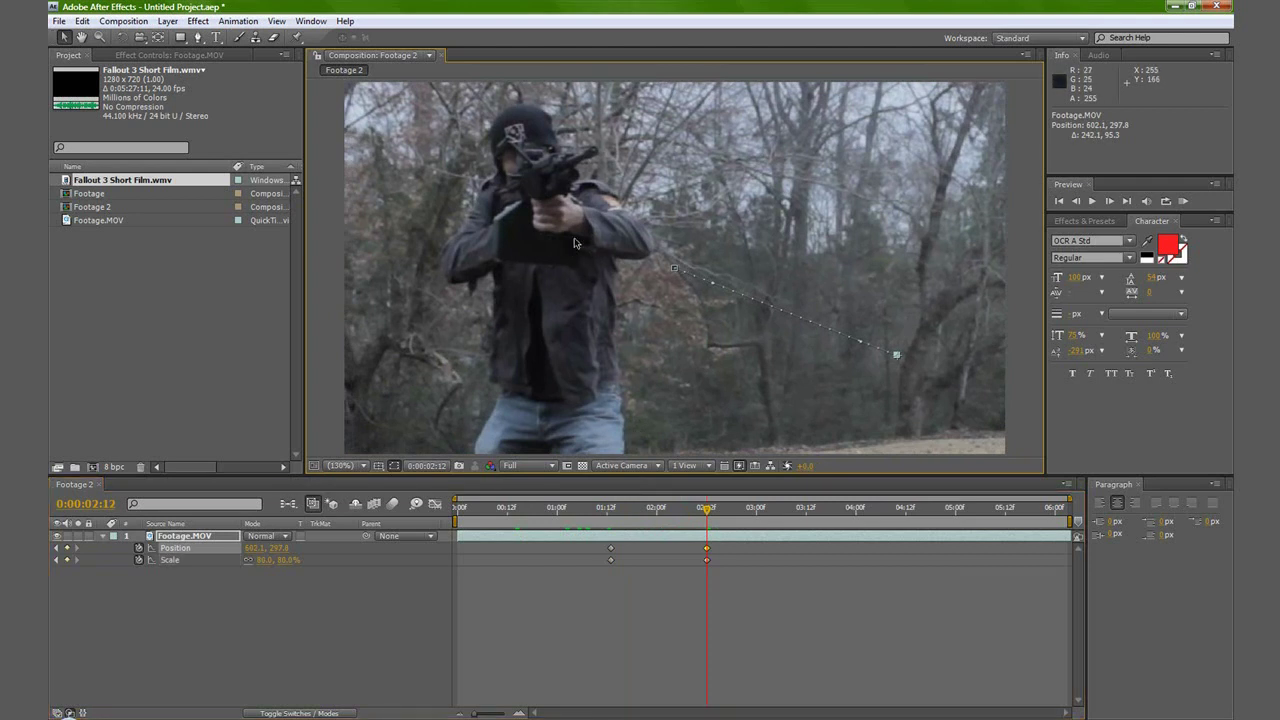
# Hold Position and Scale at 04:02, then shift the footage down-right at 04:19.
pyautogui.moveTo(707, 512); pyautogui.dragTo(865, 510)
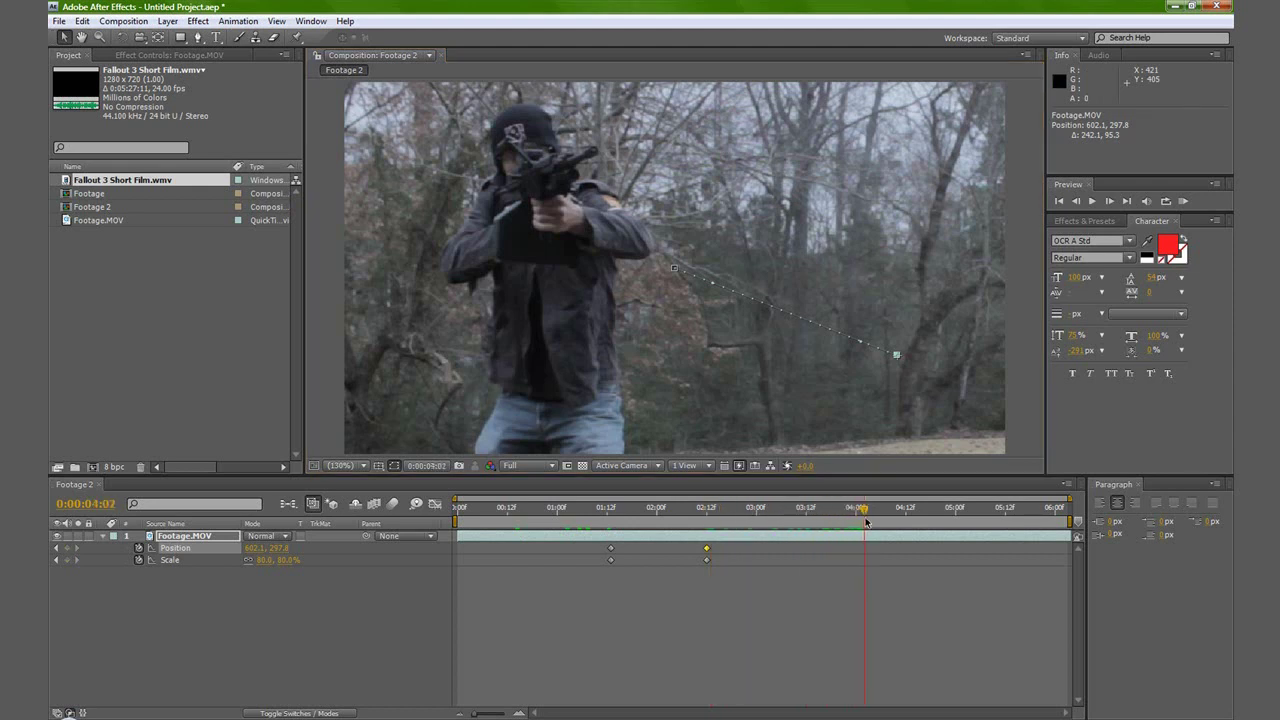
pyautogui.click(67, 548)
pyautogui.click(67, 559)
pyautogui.moveTo(861, 514); pyautogui.dragTo(937, 521)
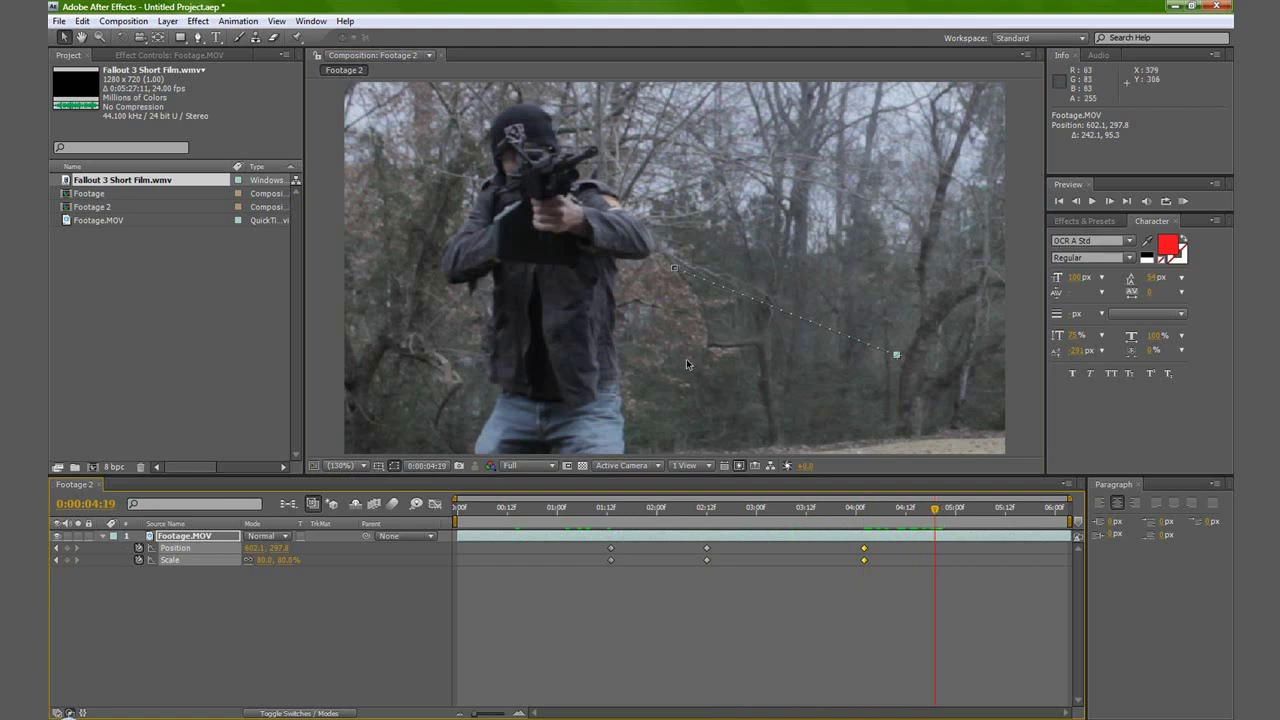
pyautogui.moveTo(582, 306); pyautogui.dragTo(599, 351)
# Move the later keyframes earlier and add Position and Scale hold keyframes at 05:12.
pyautogui.moveTo(954, 572); pyautogui.dragTo(831, 548)
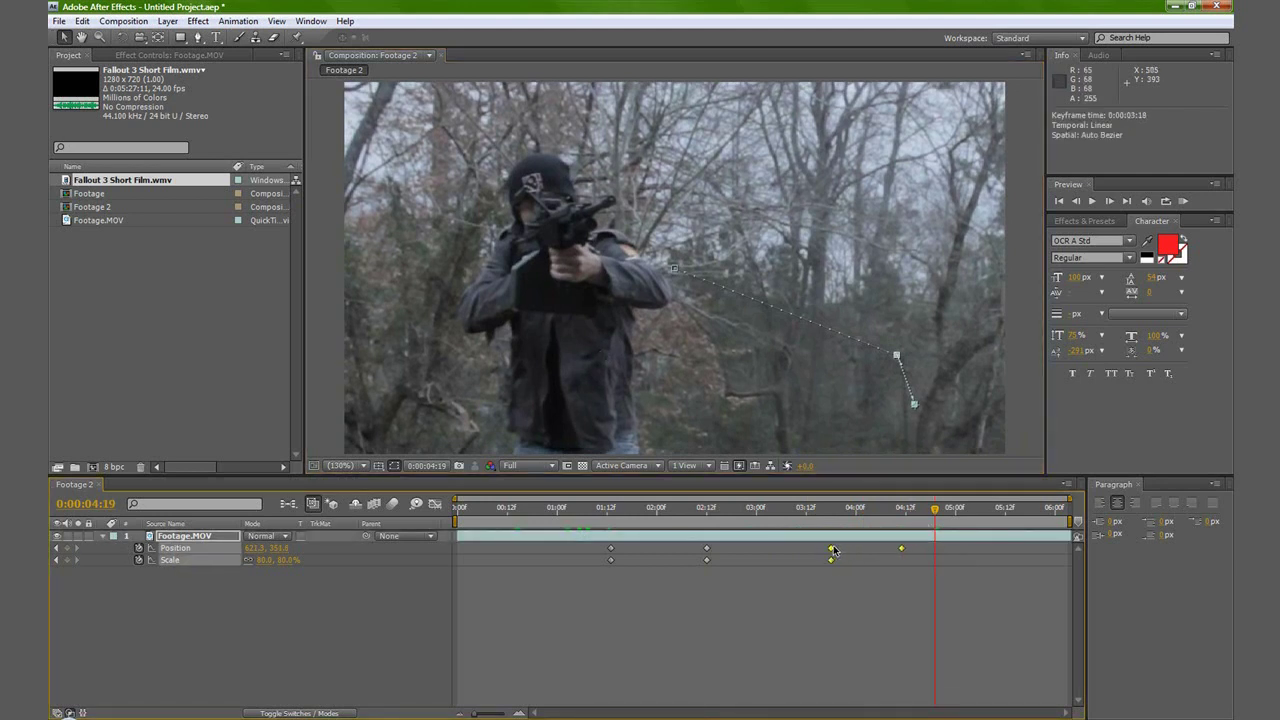
pyautogui.press('space')
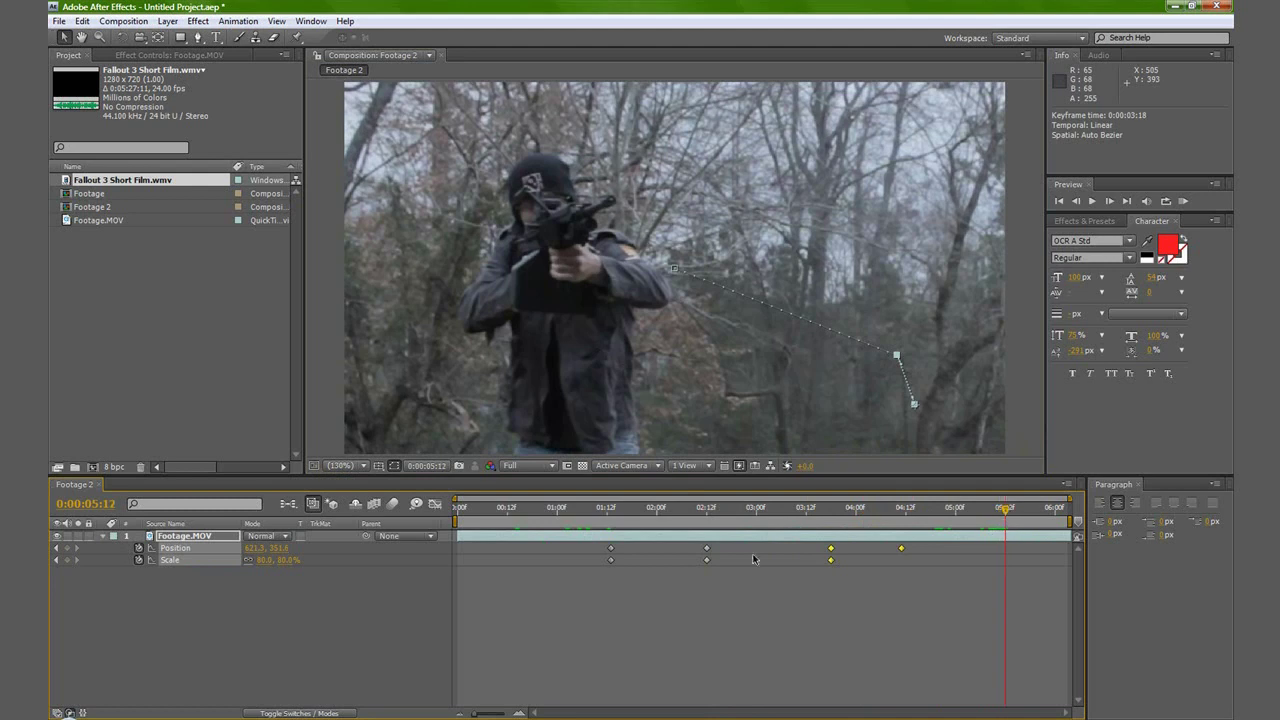
pyautogui.click(67, 548)
pyautogui.click(67, 560)
# At 06:02, scale the footage back to 38% and recenter it to fill the frame.
pyautogui.moveTo(1003, 509); pyautogui.dragTo(1080, 524)
pyautogui.moveTo(265, 560); pyautogui.dragTo(226, 556)
pyautogui.moveTo(758, 441); pyautogui.dragTo(475, 277)
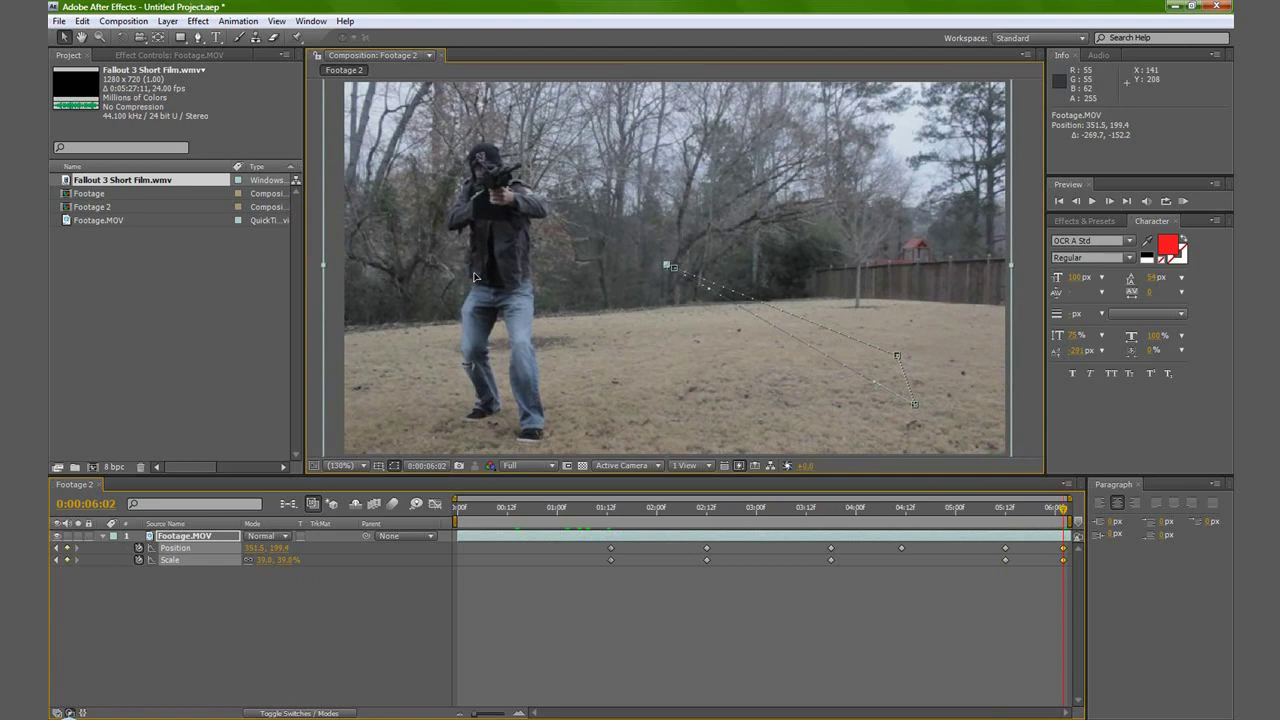
pyautogui.click(370, 598)
pyautogui.moveTo(592, 516)
pyautogui.mouseDown()
pyautogui.moveTo(1065, 553)
pyautogui.moveTo(590, 517)
pyautogui.mouseUp()
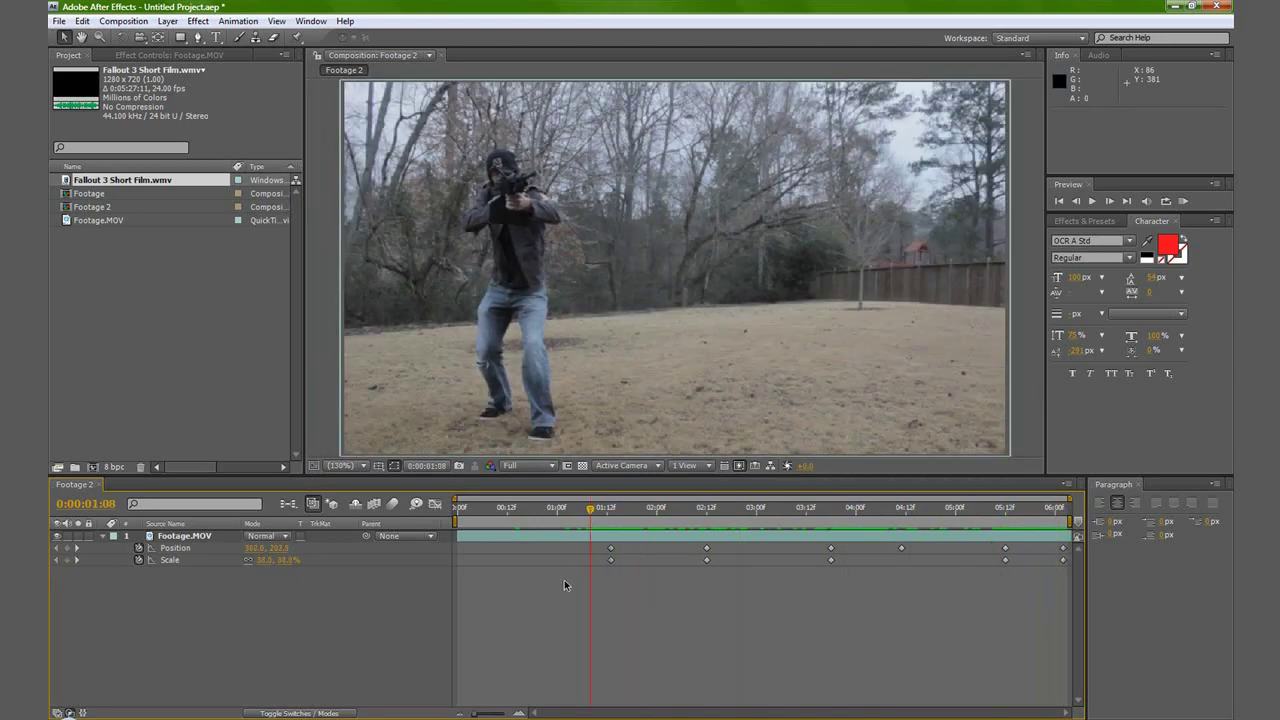
# Apply Easy Ease to all Position and Scale keyframes on Footage.MOV.
pyautogui.moveTo(564, 585); pyautogui.dragTo(1104, 550)
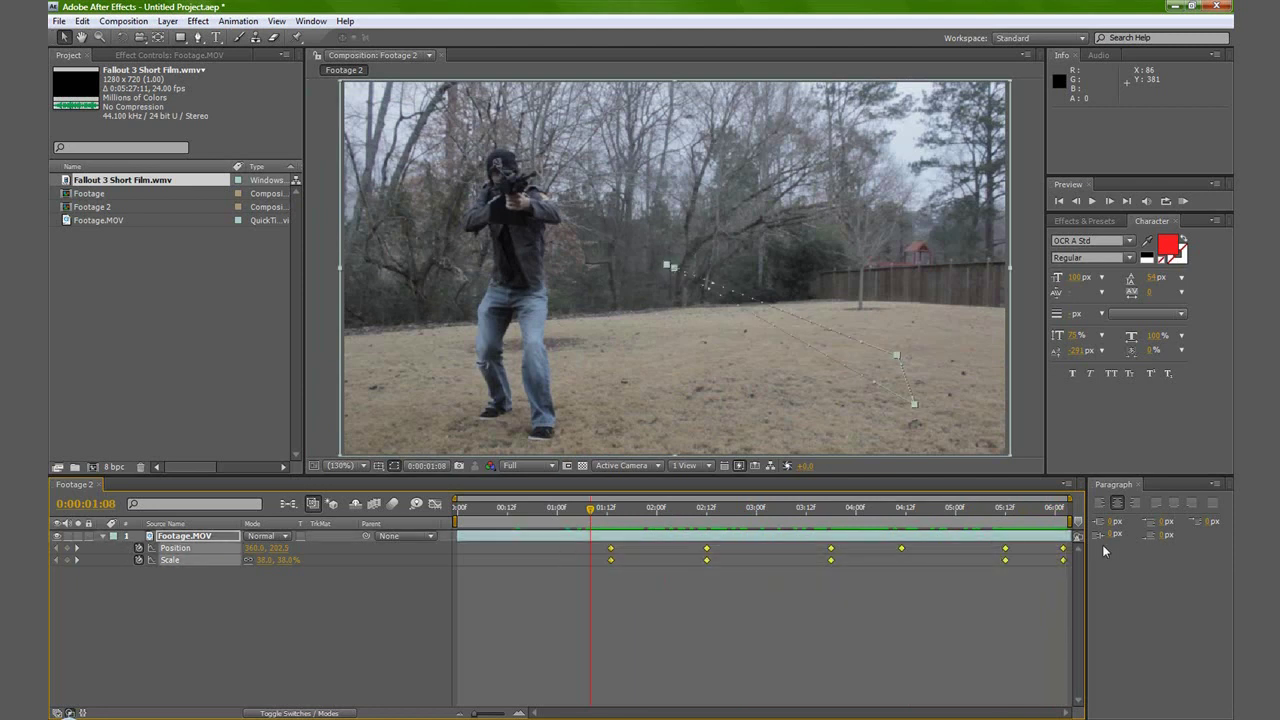
pyautogui.rightClick(706, 562)
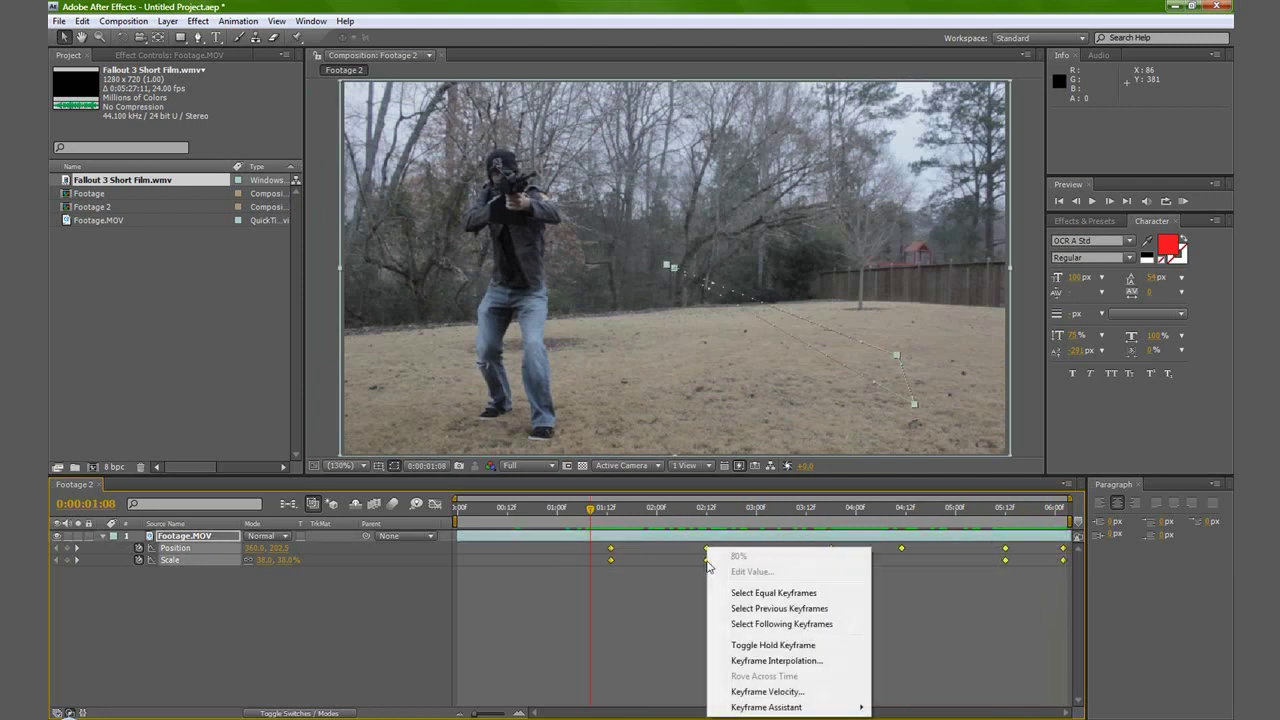
pyautogui.moveTo(760, 708)
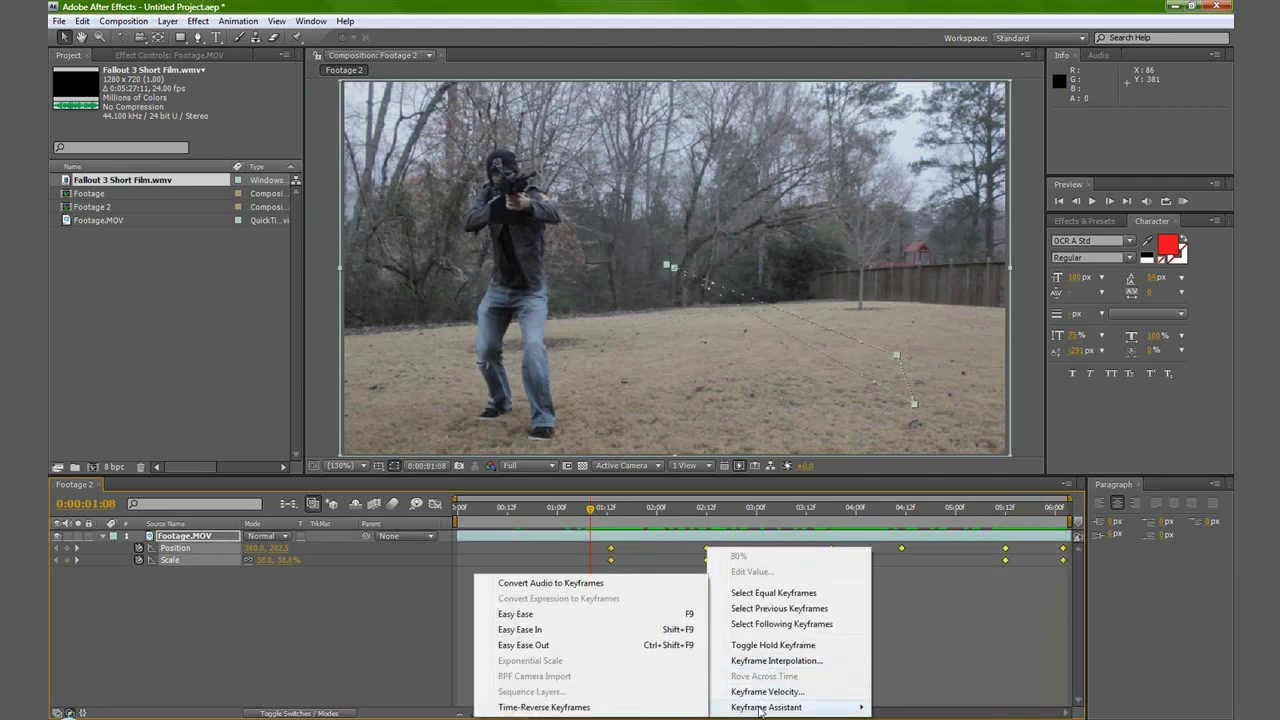
pyautogui.click(521, 617)
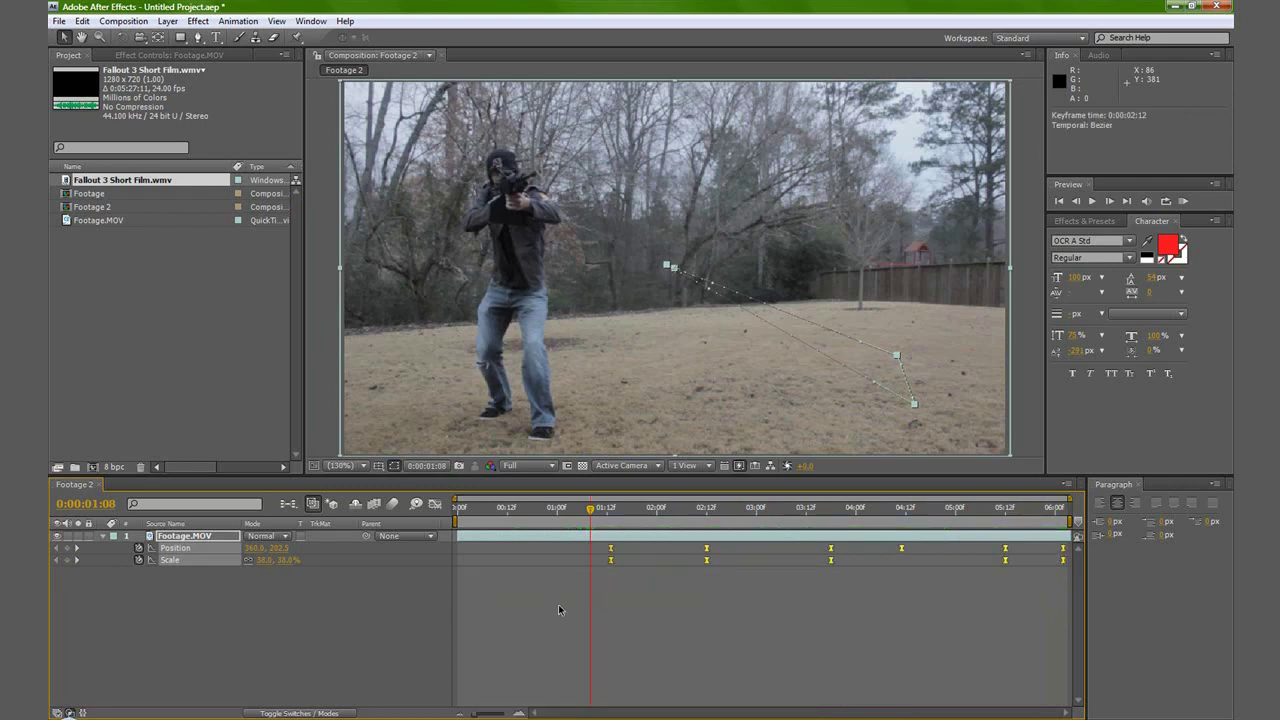
pyautogui.moveTo(595, 512); pyautogui.dragTo(996, 547)
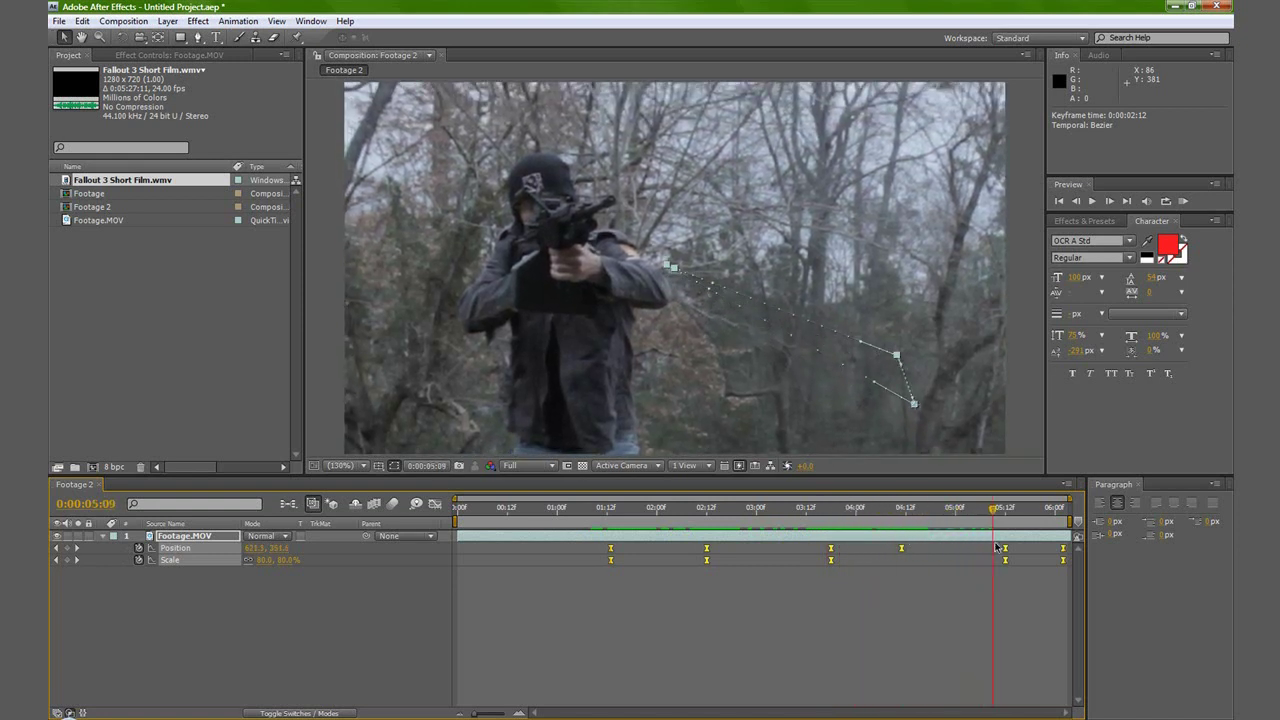
# Enable composition motion blur, show layer switches, and test Footage.MOV's motion blur switch.
pyautogui.click(394, 505)
pyautogui.click(316, 714)
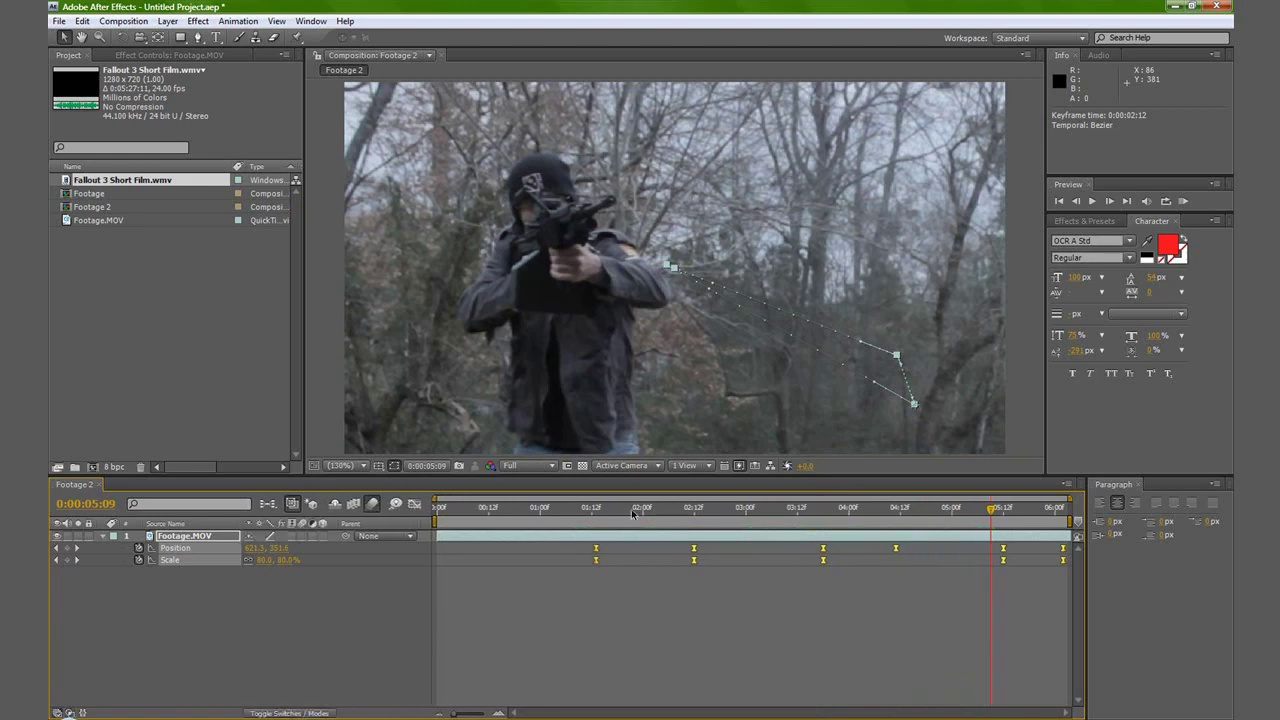
pyautogui.moveTo(611, 509); pyautogui.dragTo(634, 509)
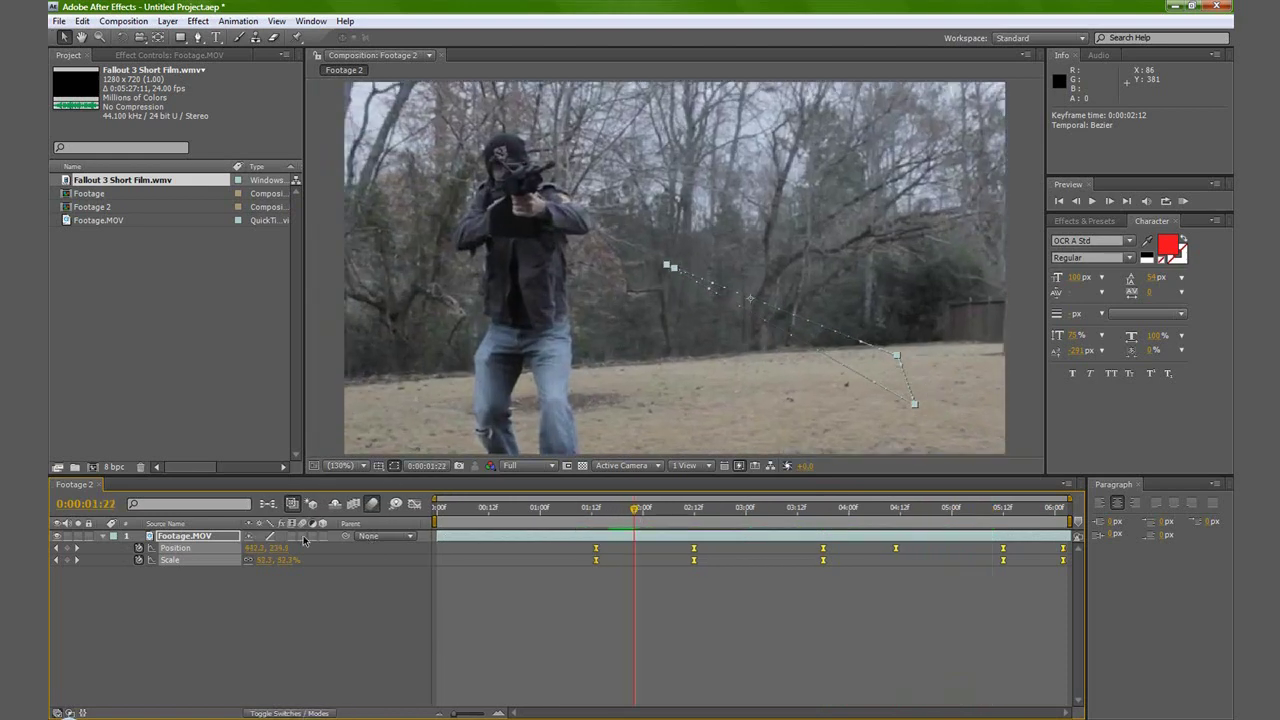
pyautogui.click(304, 537)
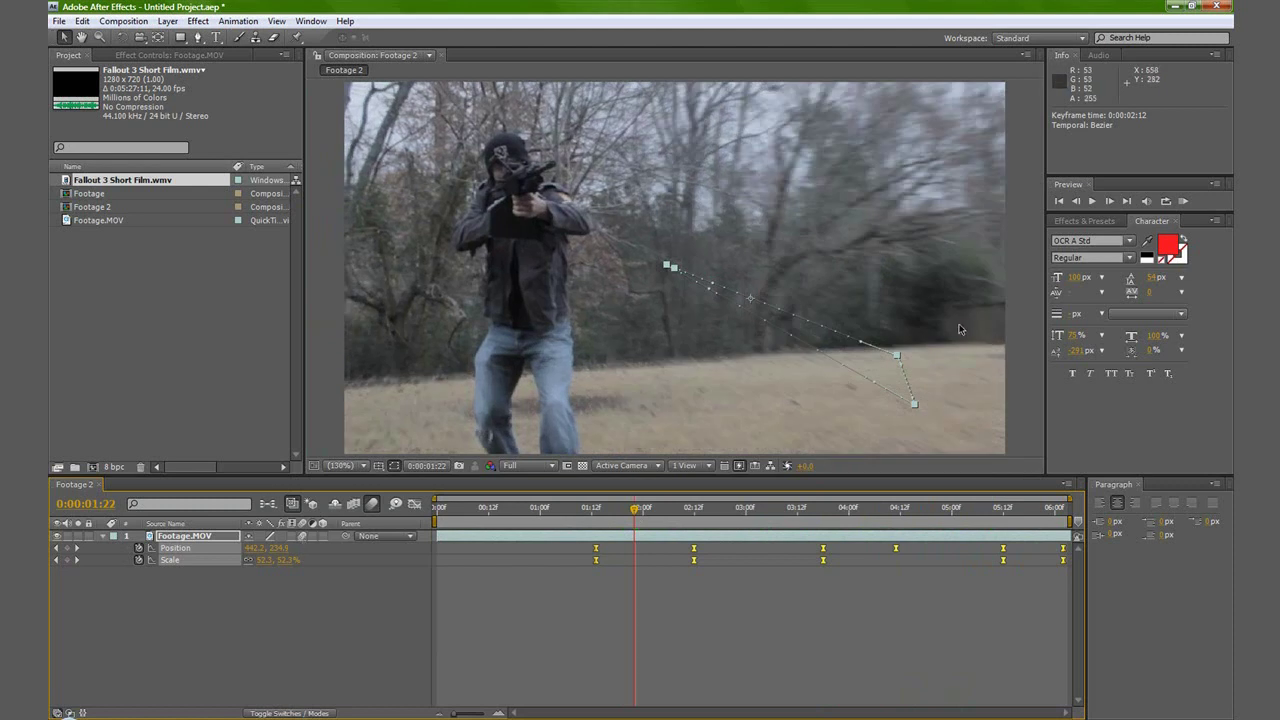
pyautogui.click(303, 538)
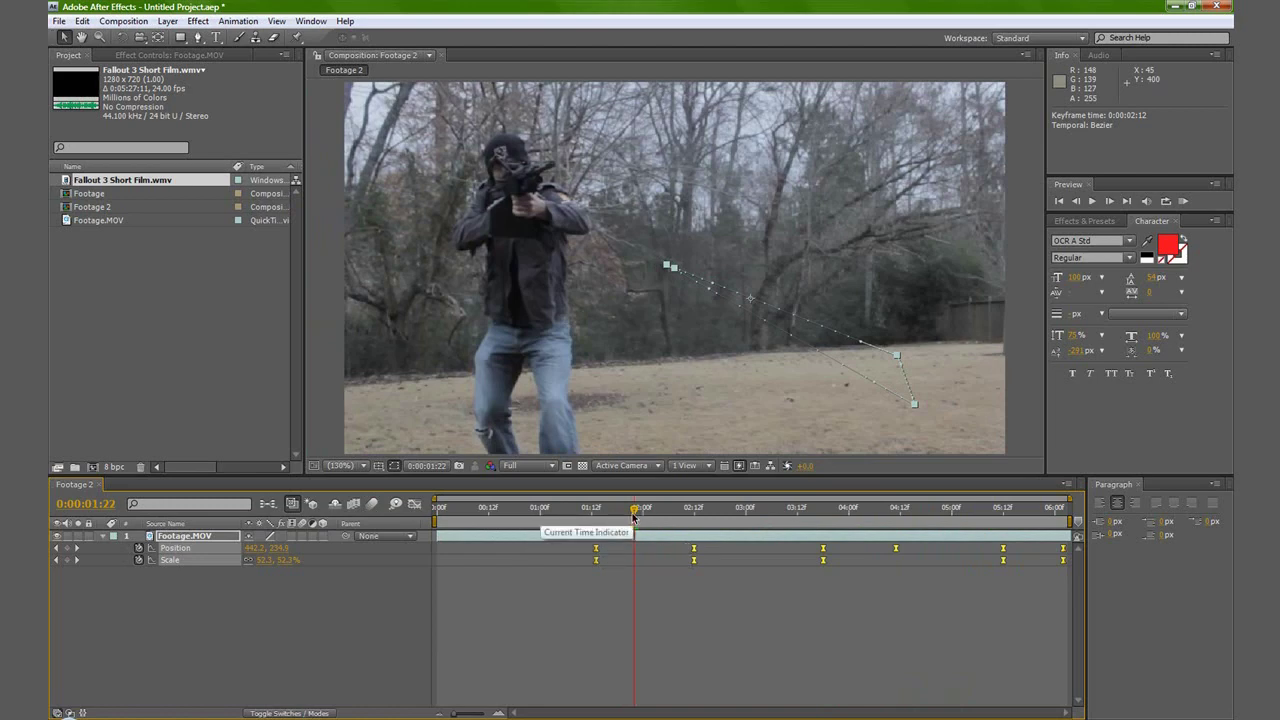
pyautogui.moveTo(633, 515); pyautogui.dragTo(436, 513)
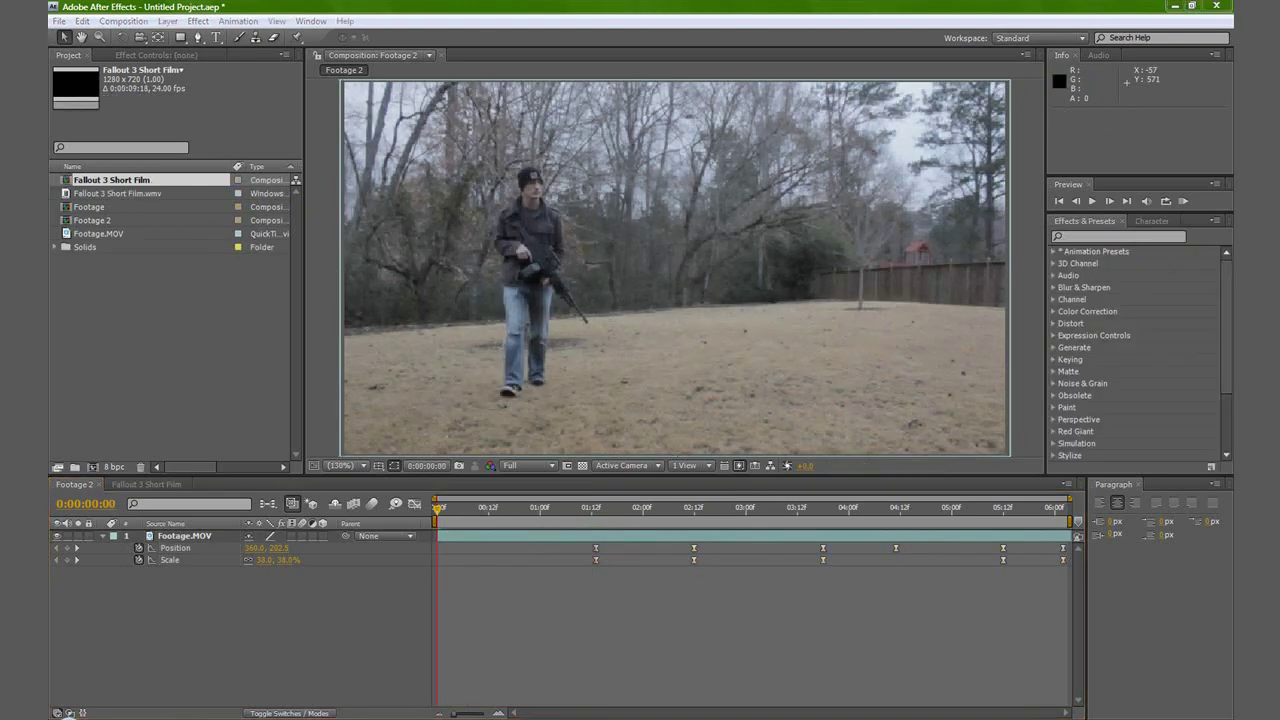
pyautogui.click(392, 607)
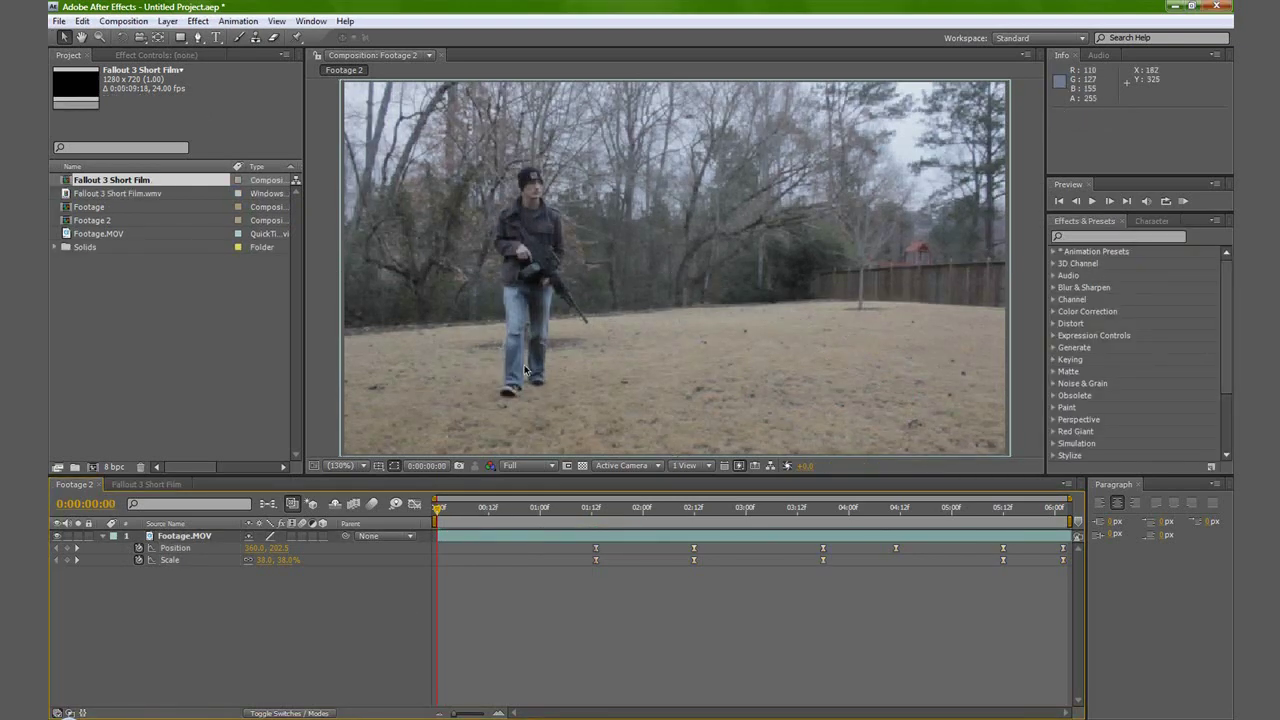
# Inspect the Fallout 3 Short Film reference comp, then return to Footage 2 and collapse Footage.MOV.
pyautogui.click(146, 484)
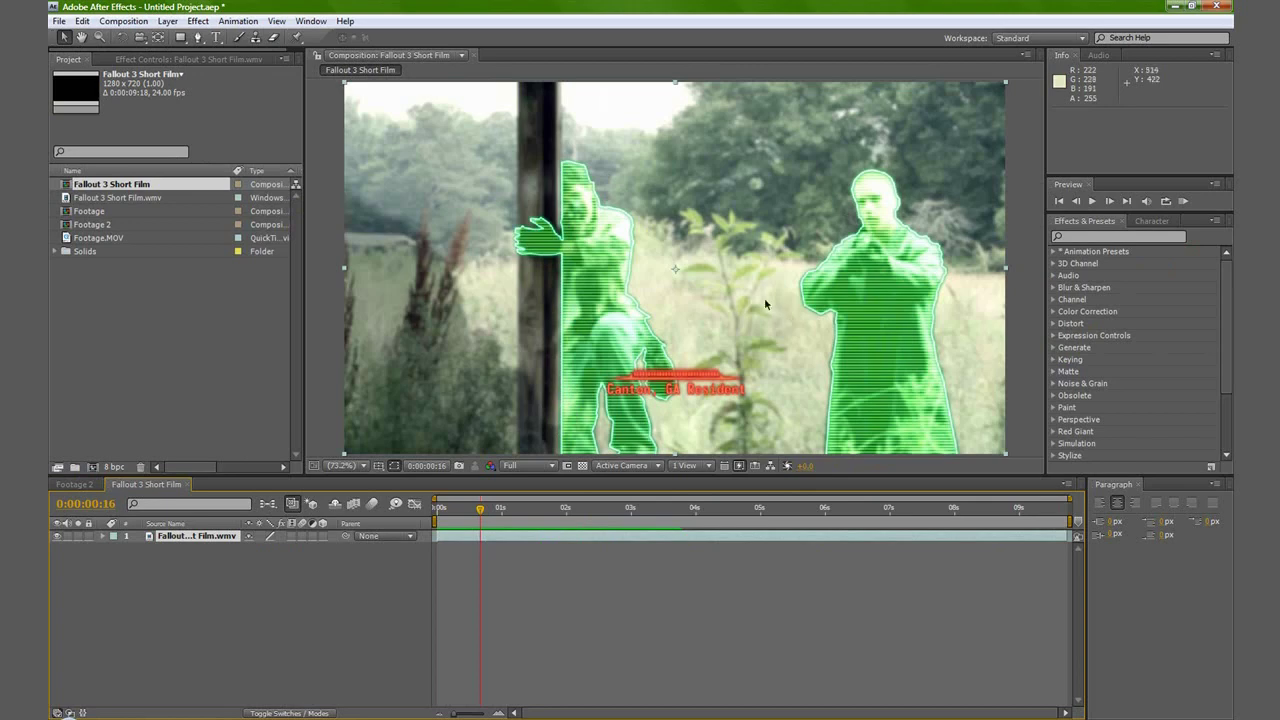
pyautogui.click(74, 484)
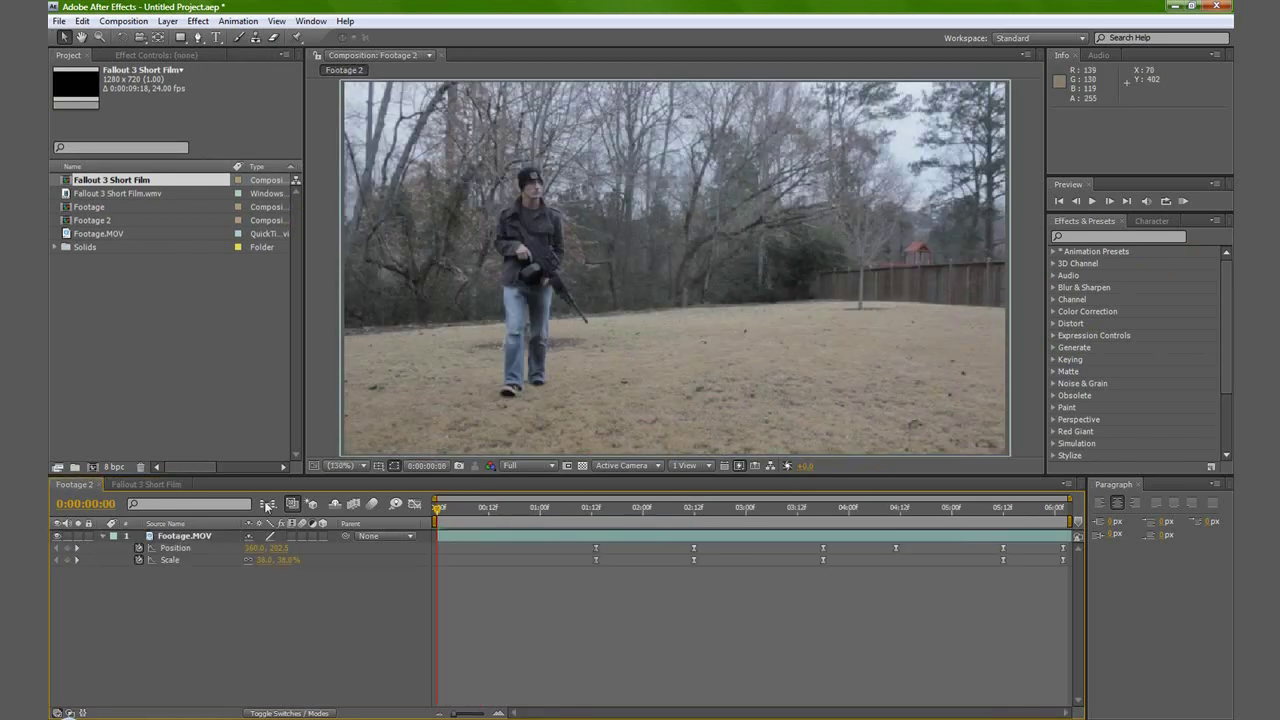
pyautogui.click(103, 537)
# Add a black solid above Footage.MOV and apply the Vegas effect to it.
pyautogui.click(167, 21)
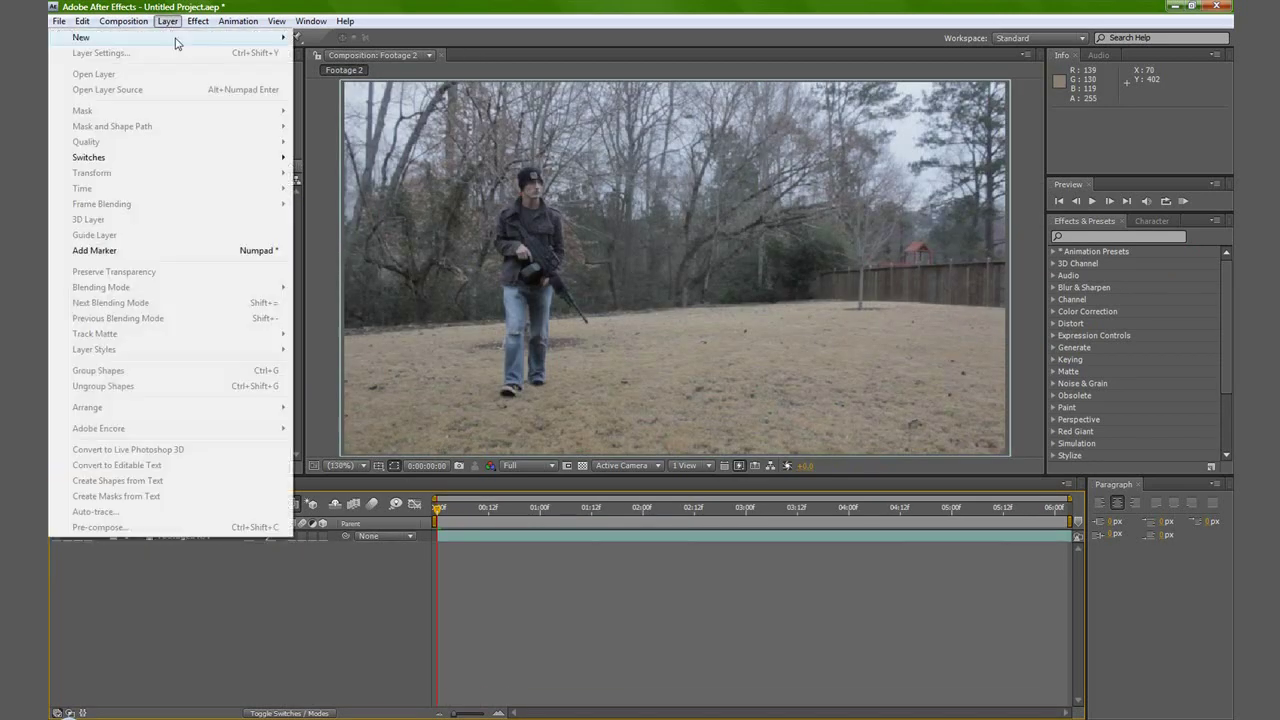
pyautogui.moveTo(216, 39)
pyautogui.click(323, 54)
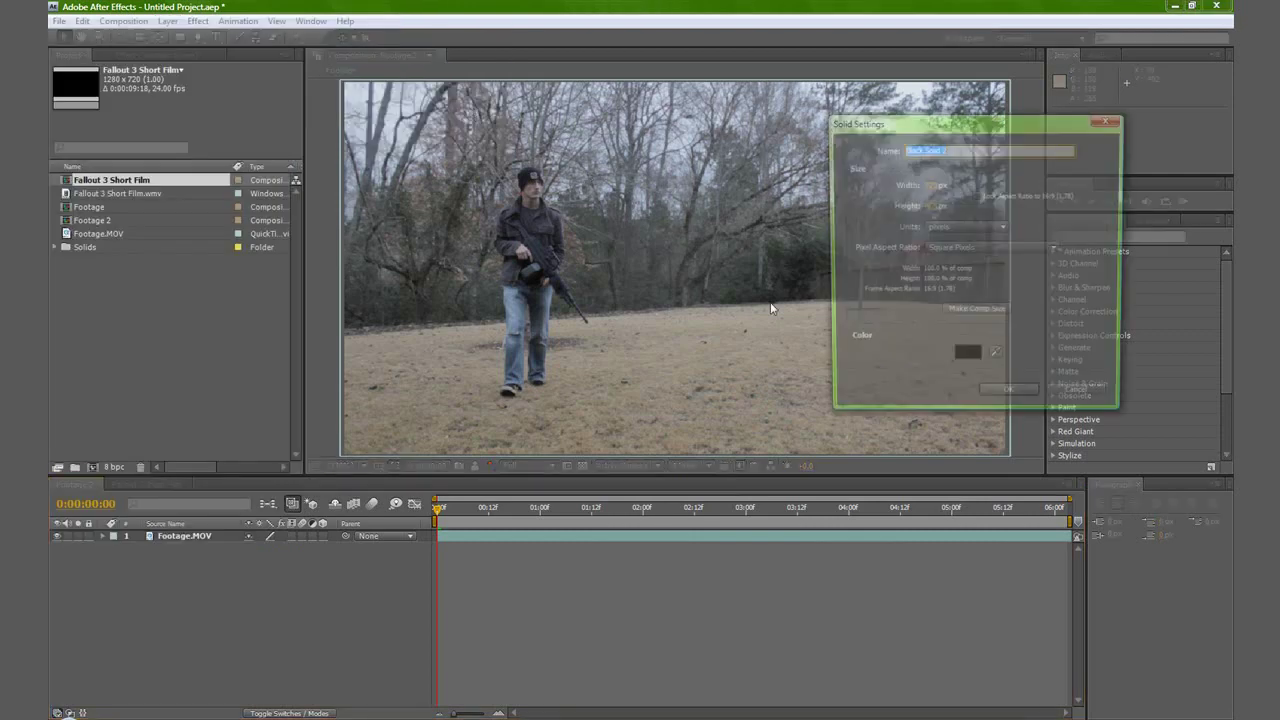
pyautogui.click(1005, 397)
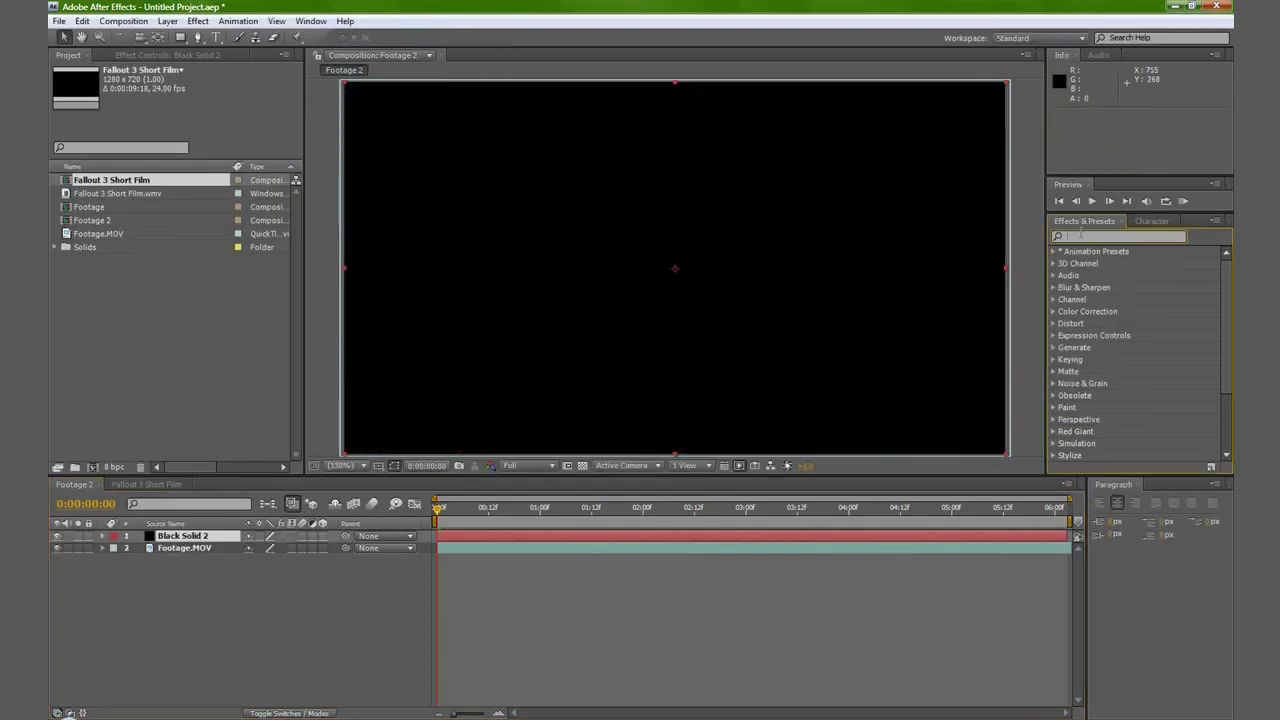
pyautogui.write('vegas')
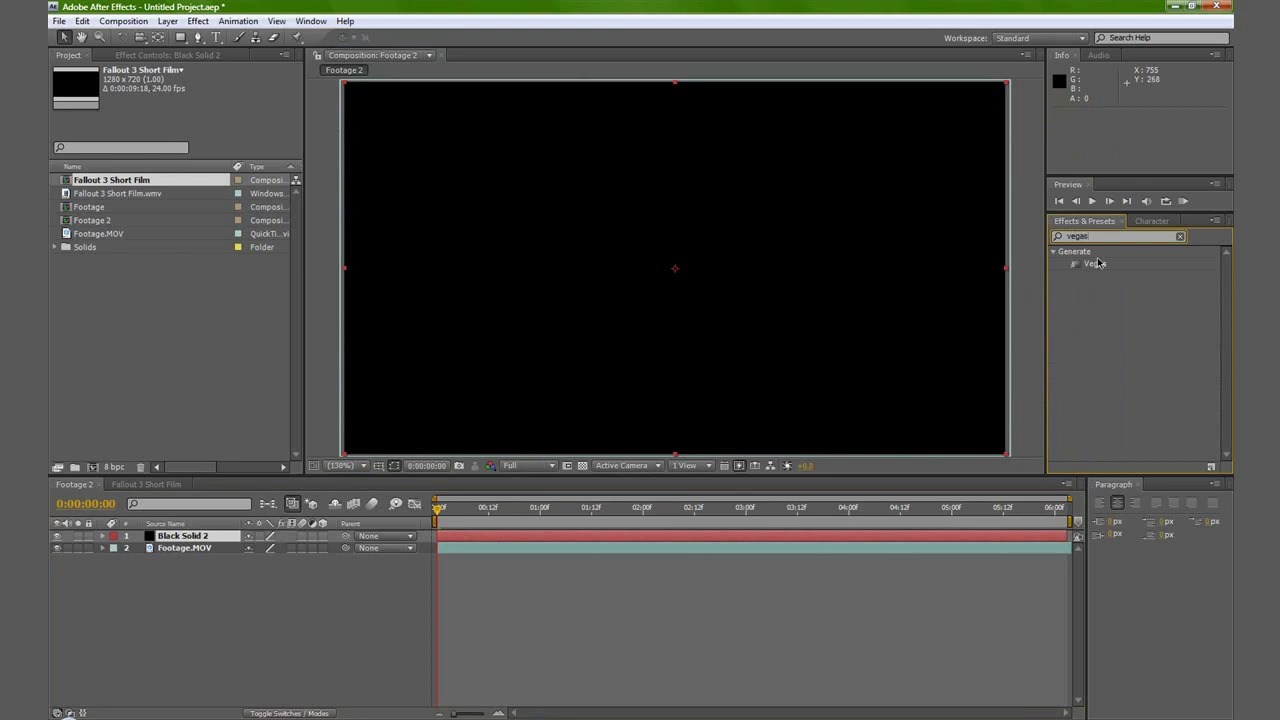
pyautogui.moveTo(1098, 263); pyautogui.dragTo(168, 538)
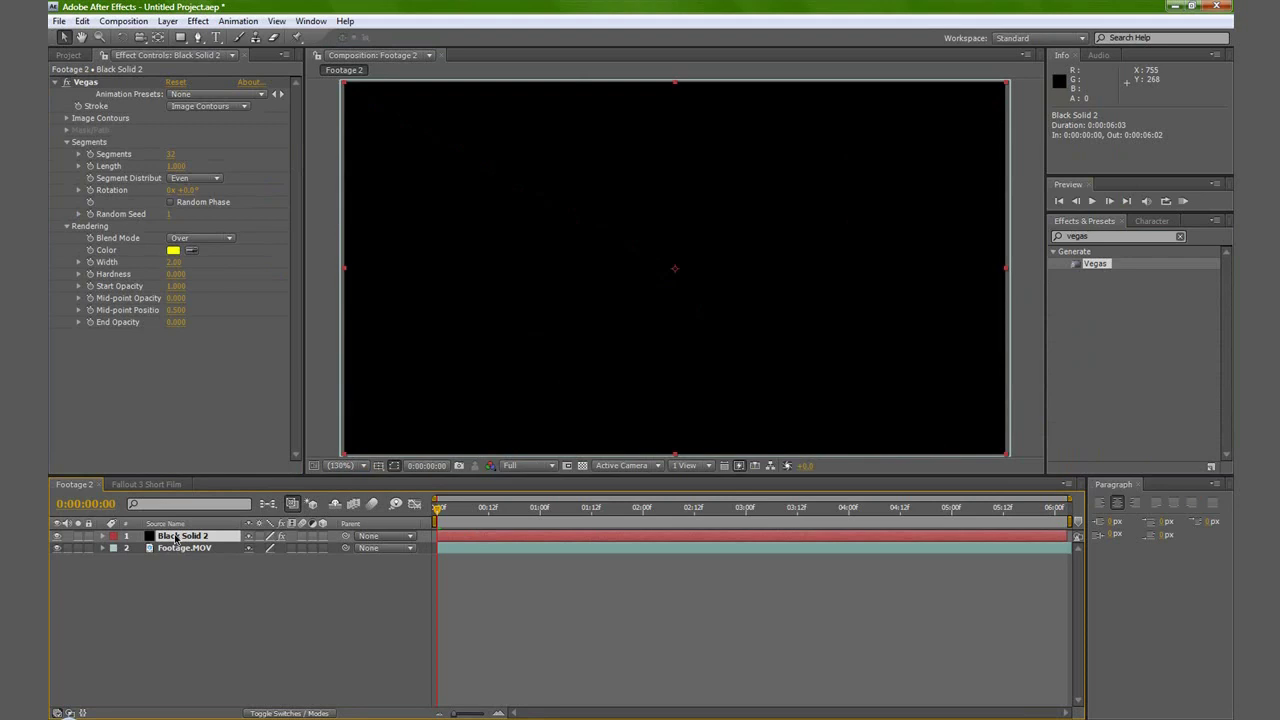
# Set Black Solid 2's opacity to 0%.
pyautogui.press('t')
pyautogui.click(252, 548)
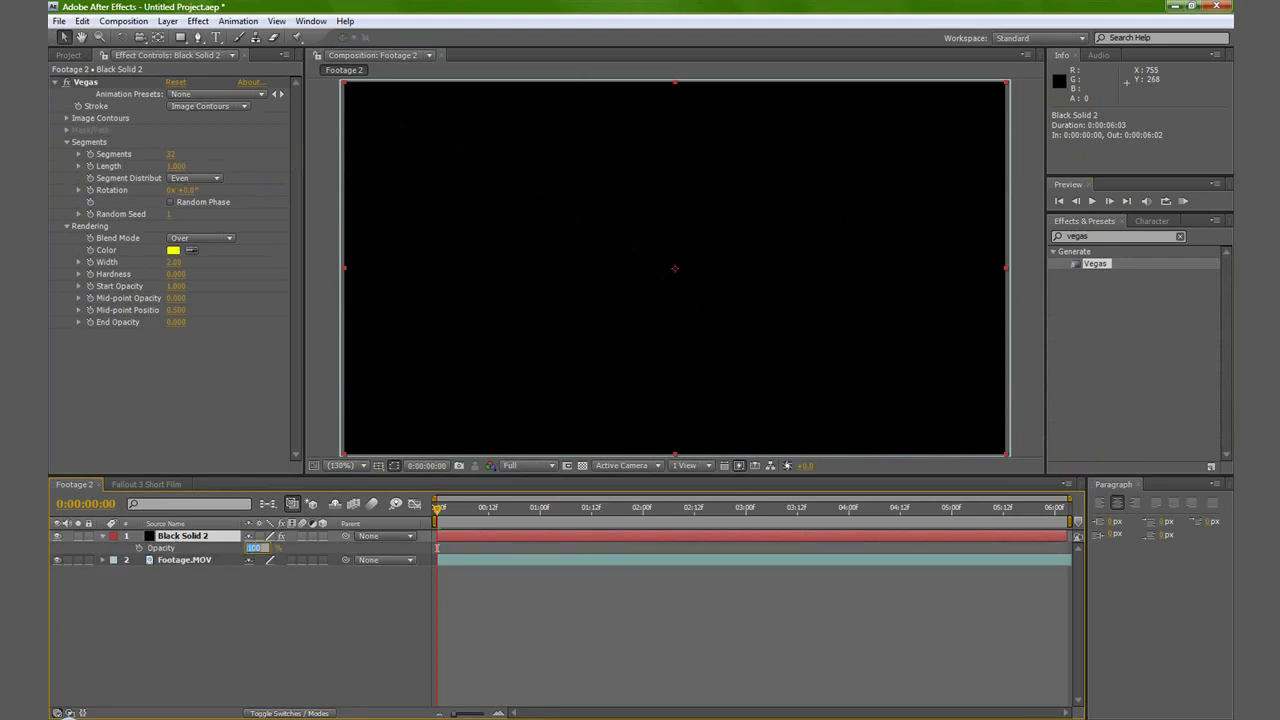
pyautogui.write('0')
pyautogui.press('Return')
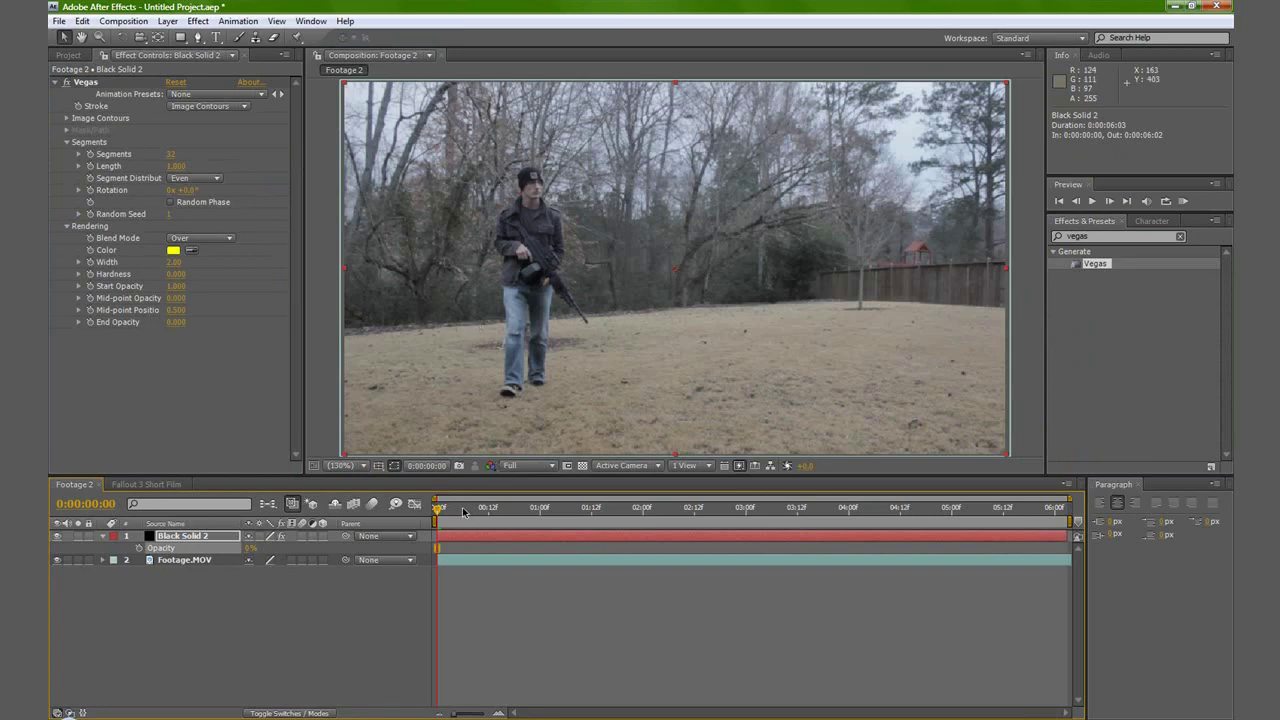
# Place composition marker 1 on the footage layer at 0:00:01:12.
pyautogui.moveTo(463, 512); pyautogui.dragTo(596, 523)
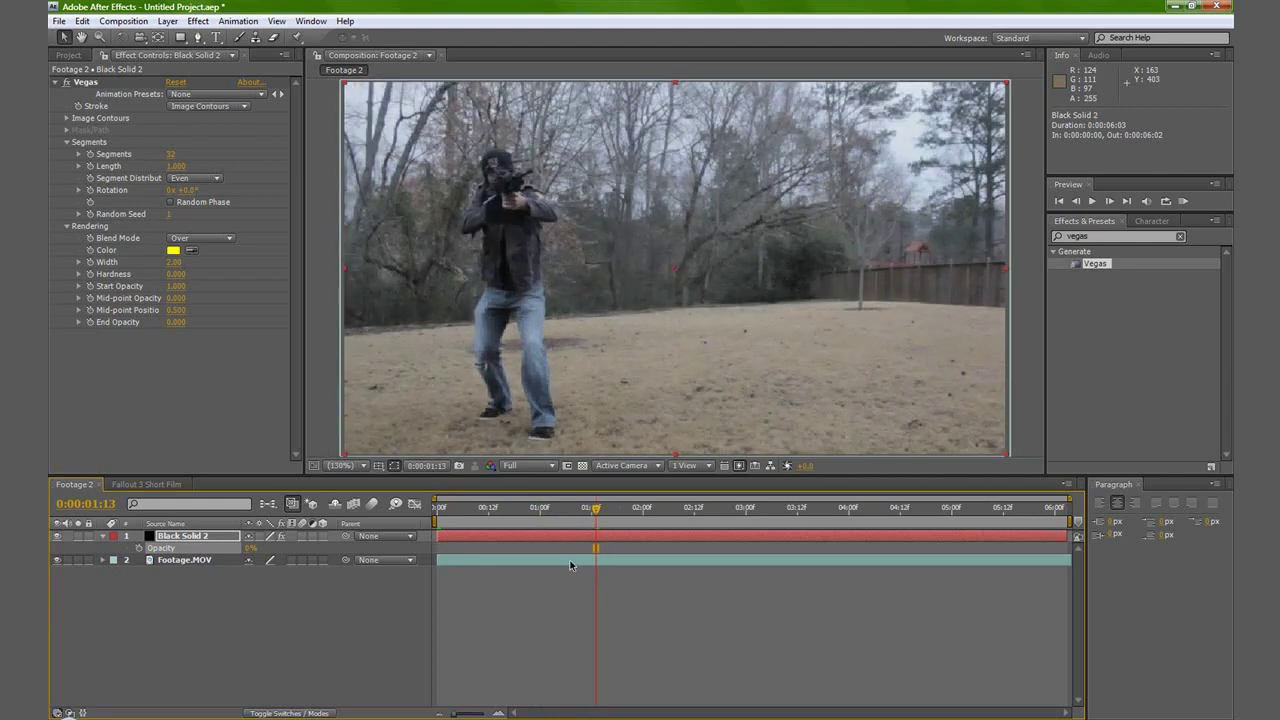
pyautogui.click(571, 564)
pyautogui.press('u')
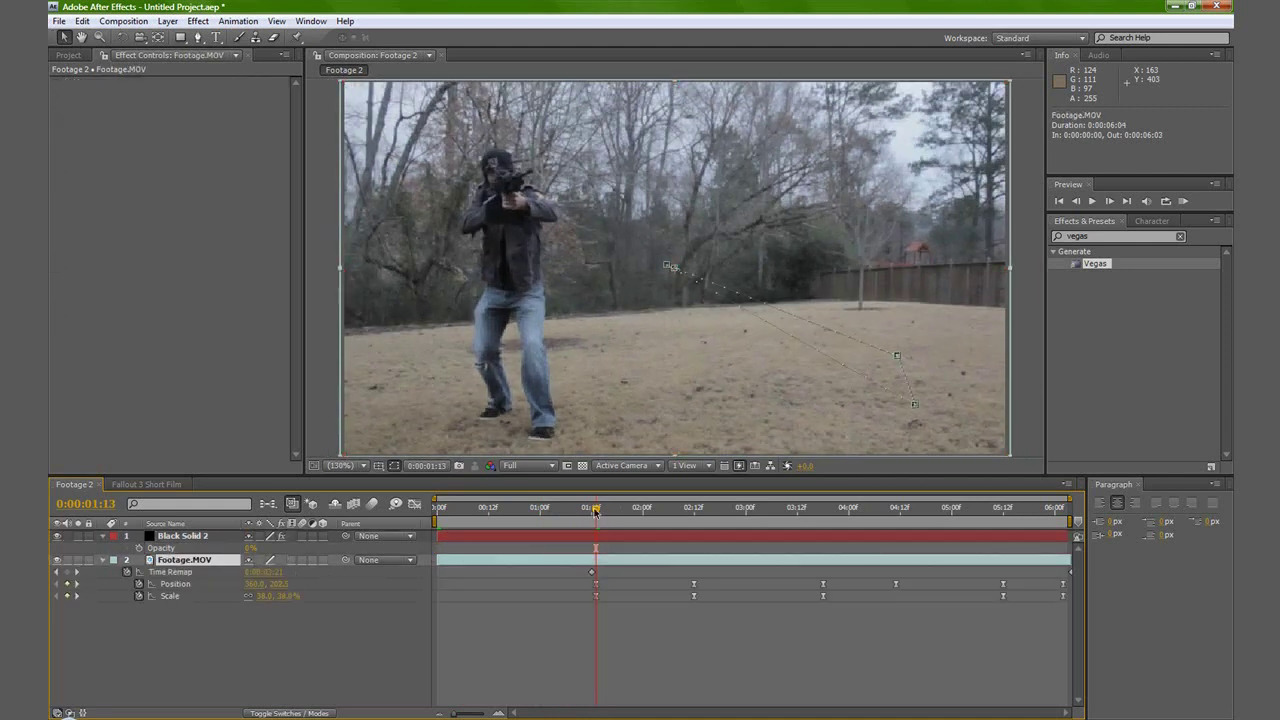
pyautogui.moveTo(594, 512); pyautogui.dragTo(590, 513)
pyautogui.hotkey('shift', '1')
# Collapse the layer properties, select Black Solid 2, zoom to the shoe and pick the Pen tool.
pyautogui.click(101, 561)
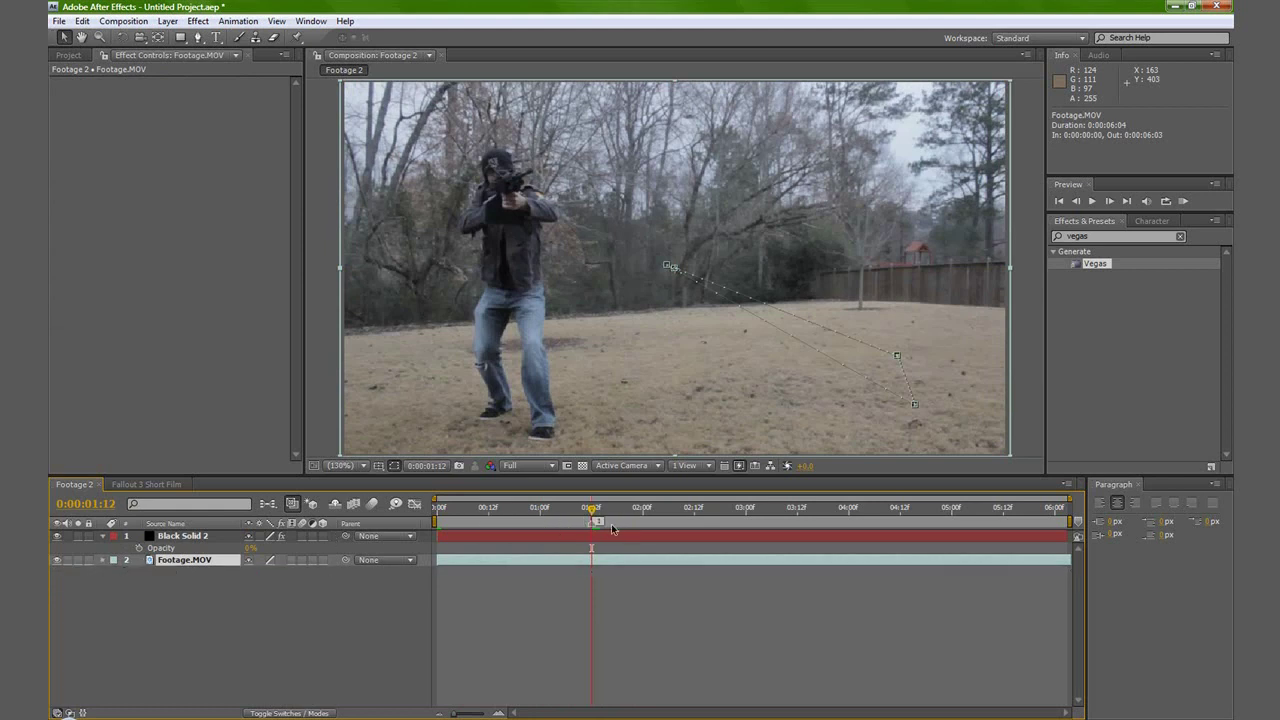
pyautogui.click(102, 537)
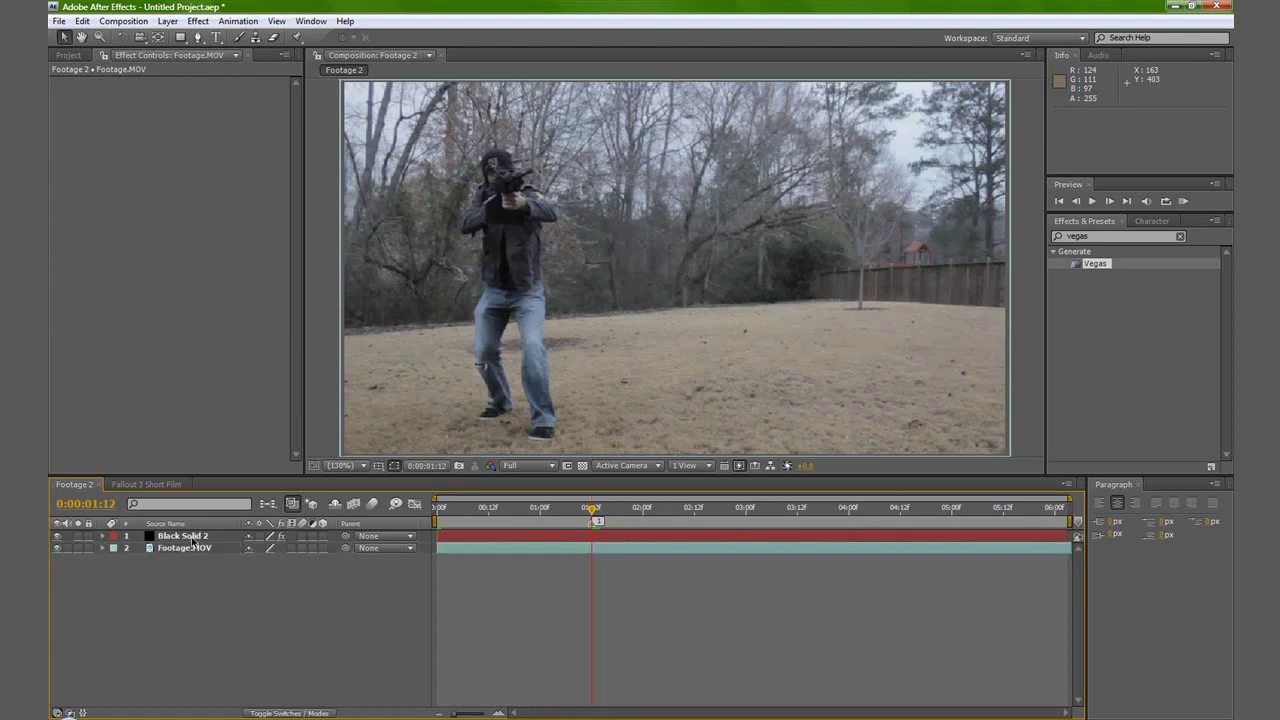
pyautogui.click(183, 536)
pyautogui.scroll(4, 480, 368)
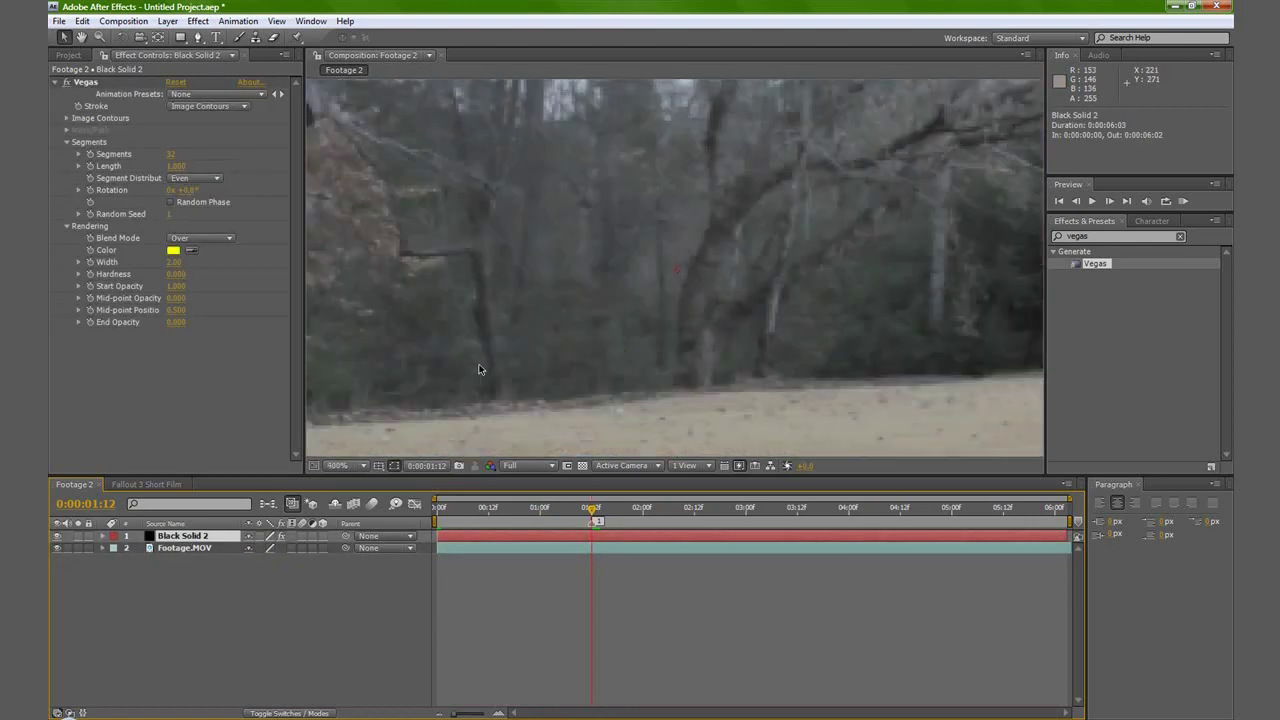
pyautogui.moveTo(480, 371); pyautogui.dragTo(696, 167)
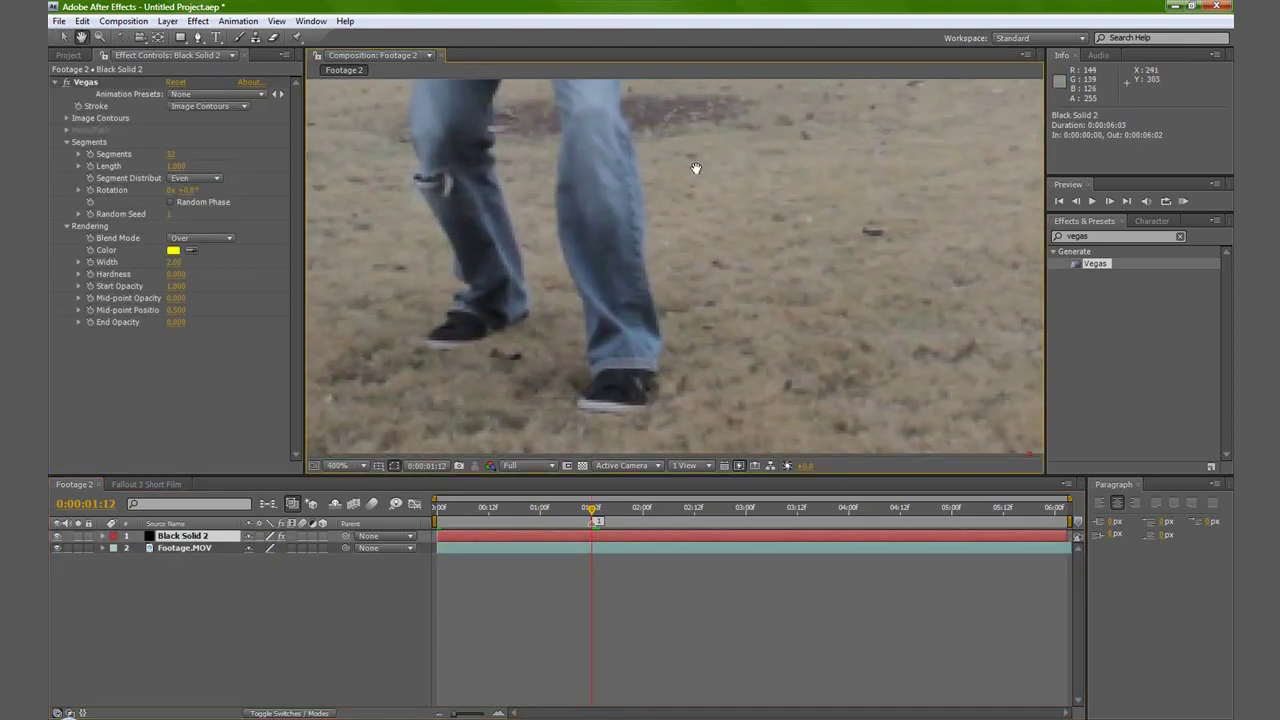
pyautogui.press('v')
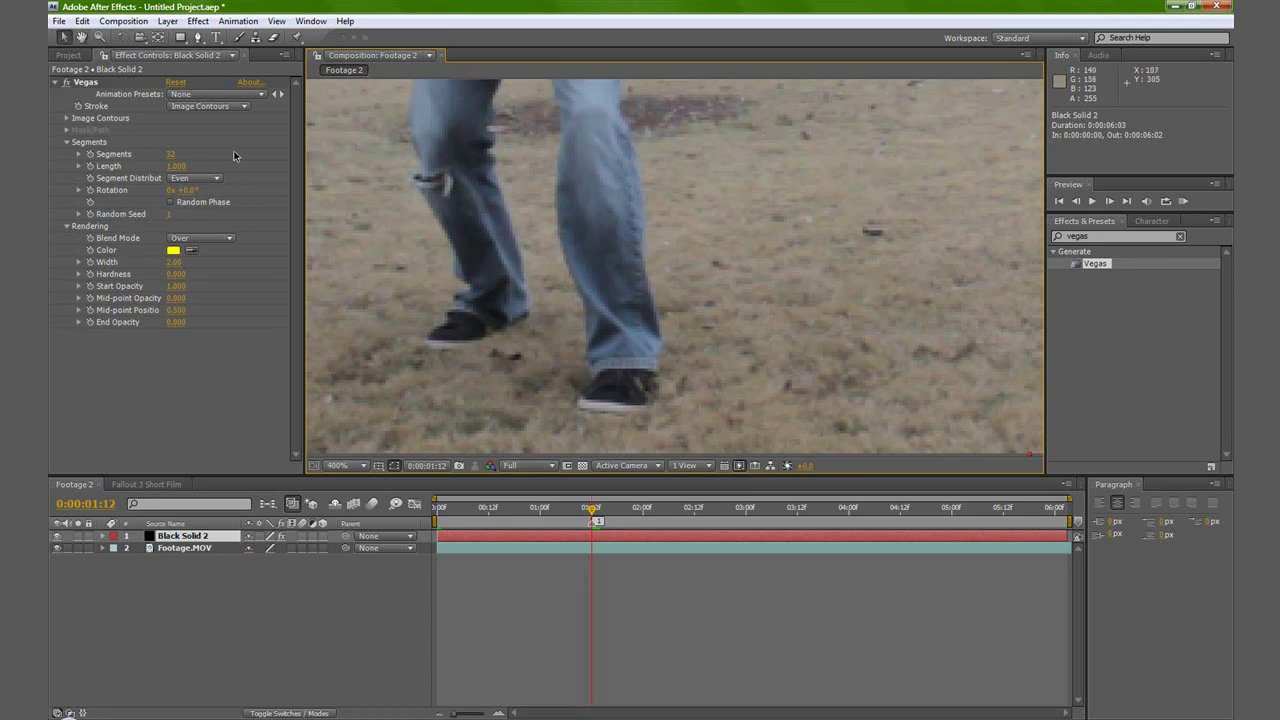
pyautogui.click(197, 37)
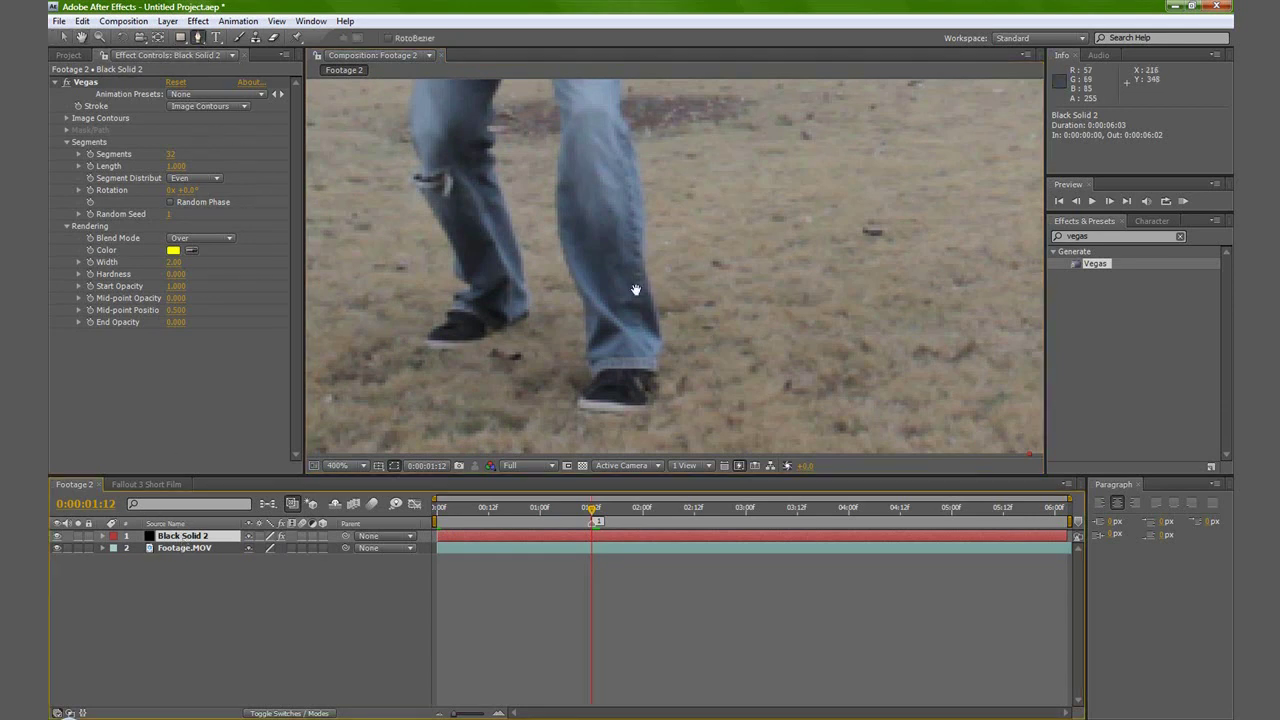
pyautogui.moveTo(634, 289); pyautogui.dragTo(586, 266)
# Start the mask at the shoe's edge and trace it up the jeans leg.
pyautogui.click(527, 391)
pyautogui.click(553, 394)
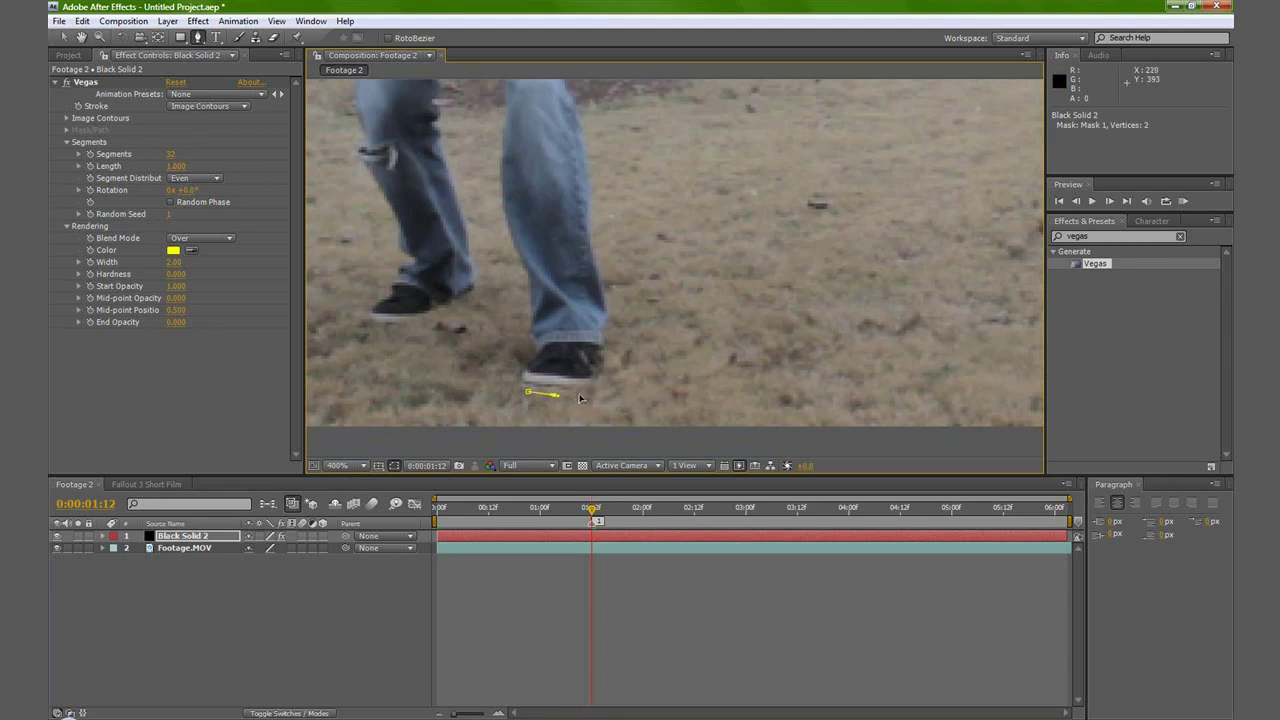
pyautogui.click(580, 393)
pyautogui.click(601, 373)
pyautogui.click(606, 314)
pyautogui.click(591, 266)
pyautogui.click(587, 231)
pyautogui.moveTo(589, 196); pyautogui.dragTo(606, 336)
pyautogui.click(597, 267)
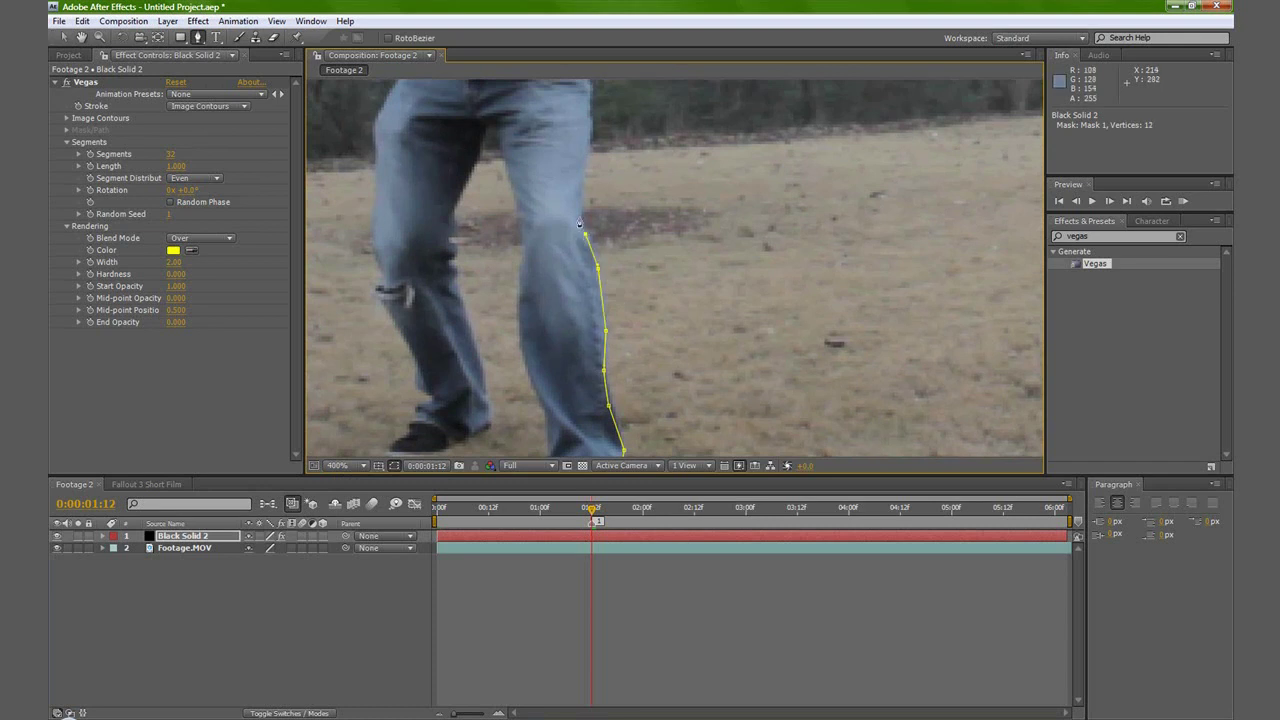
pyautogui.click(586, 172)
pyautogui.click(591, 124)
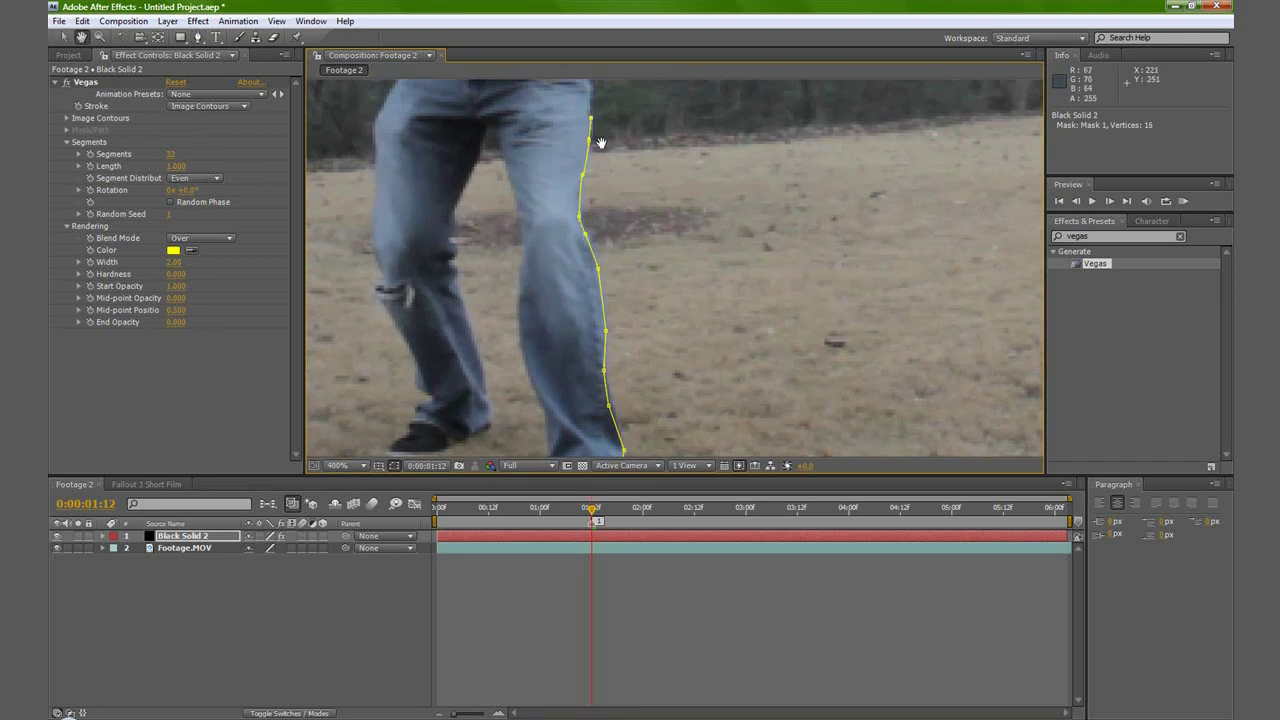
# Extend the mask up the jeans' side to the jacket's edge.
pyautogui.moveTo(592, 127); pyautogui.dragTo(597, 369)
pyautogui.press('g')
pyautogui.click(584, 314)
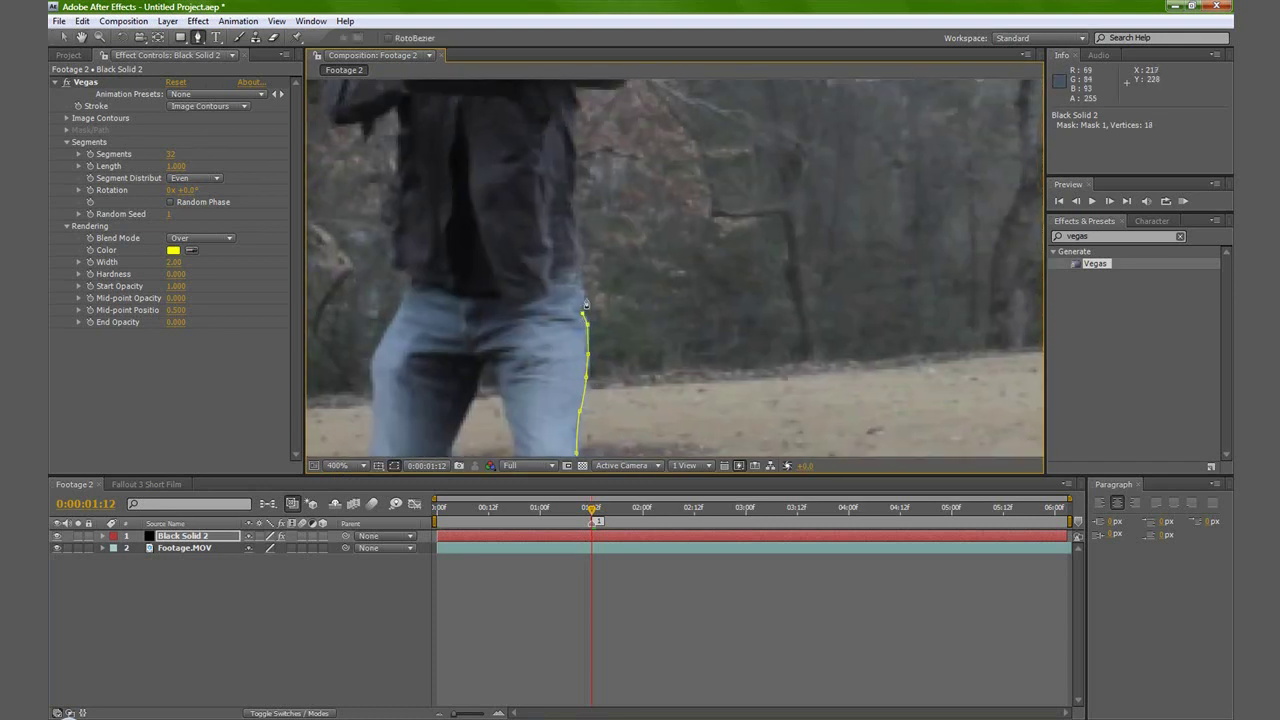
pyautogui.click(583, 291)
pyautogui.click(575, 182)
pyautogui.moveTo(592, 170); pyautogui.dragTo(620, 357)
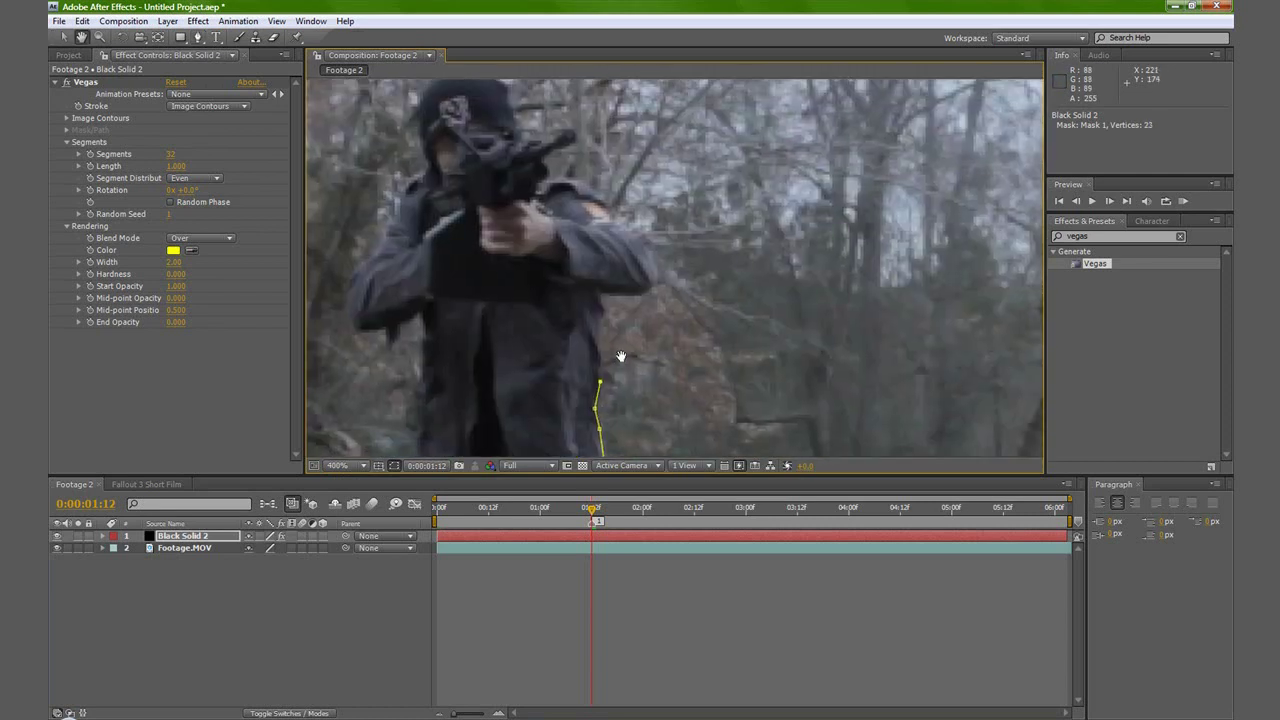
pyautogui.click(599, 335)
pyautogui.click(604, 310)
# Trace the mask over the right shoulder, undoing the last misplaced point.
pyautogui.click(618, 297)
pyautogui.click(638, 295)
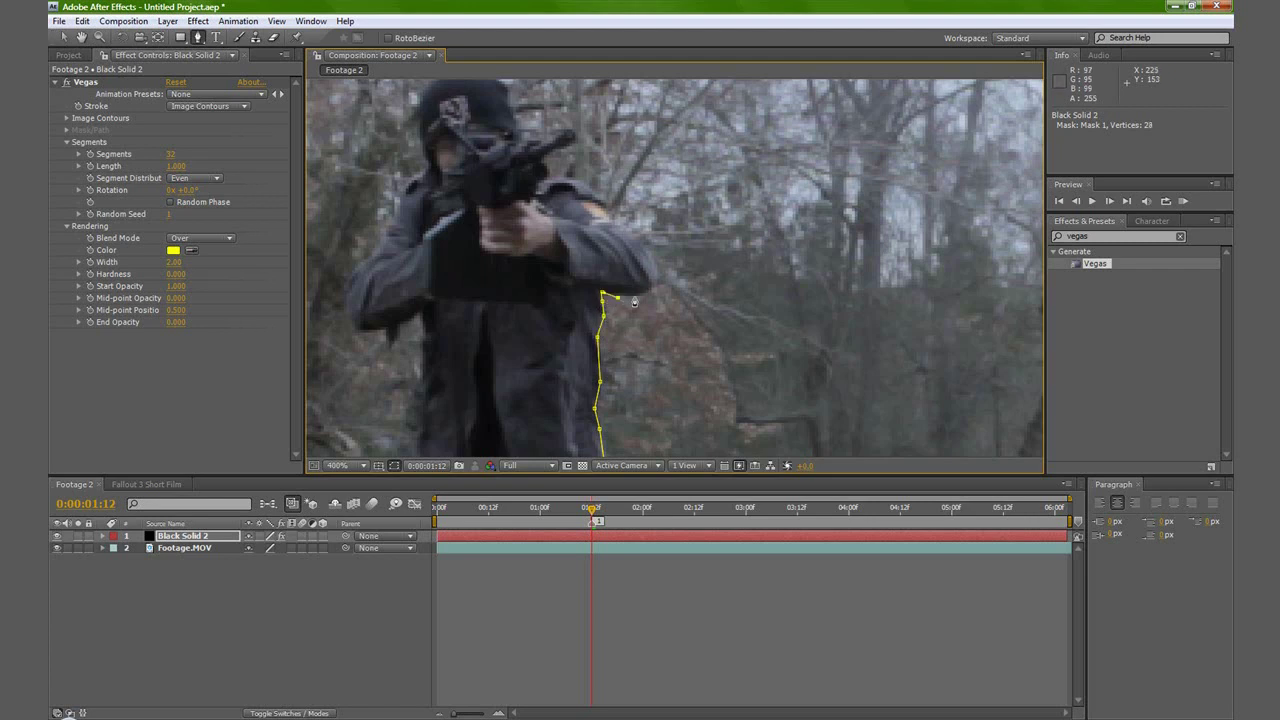
pyautogui.click(656, 285)
pyautogui.click(656, 276)
pyautogui.click(651, 251)
pyautogui.click(613, 219)
pyautogui.click(603, 211)
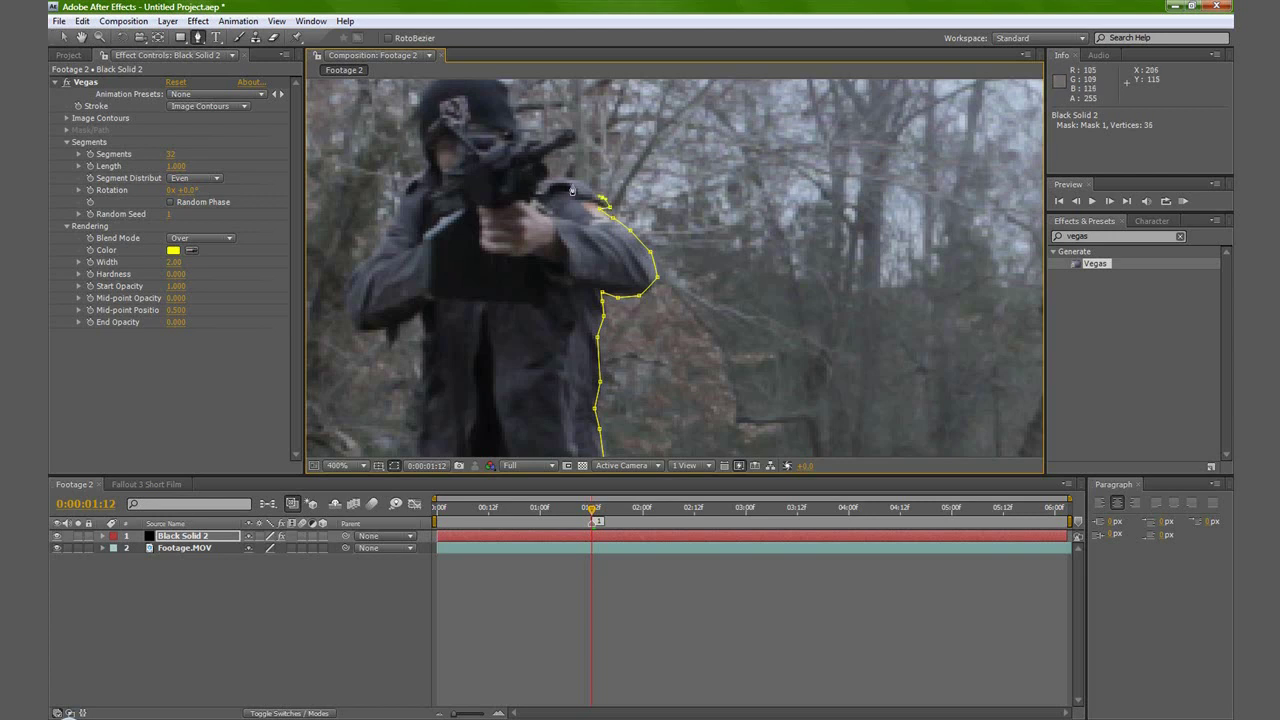
pyautogui.moveTo(578, 185); pyautogui.dragTo(643, 306)
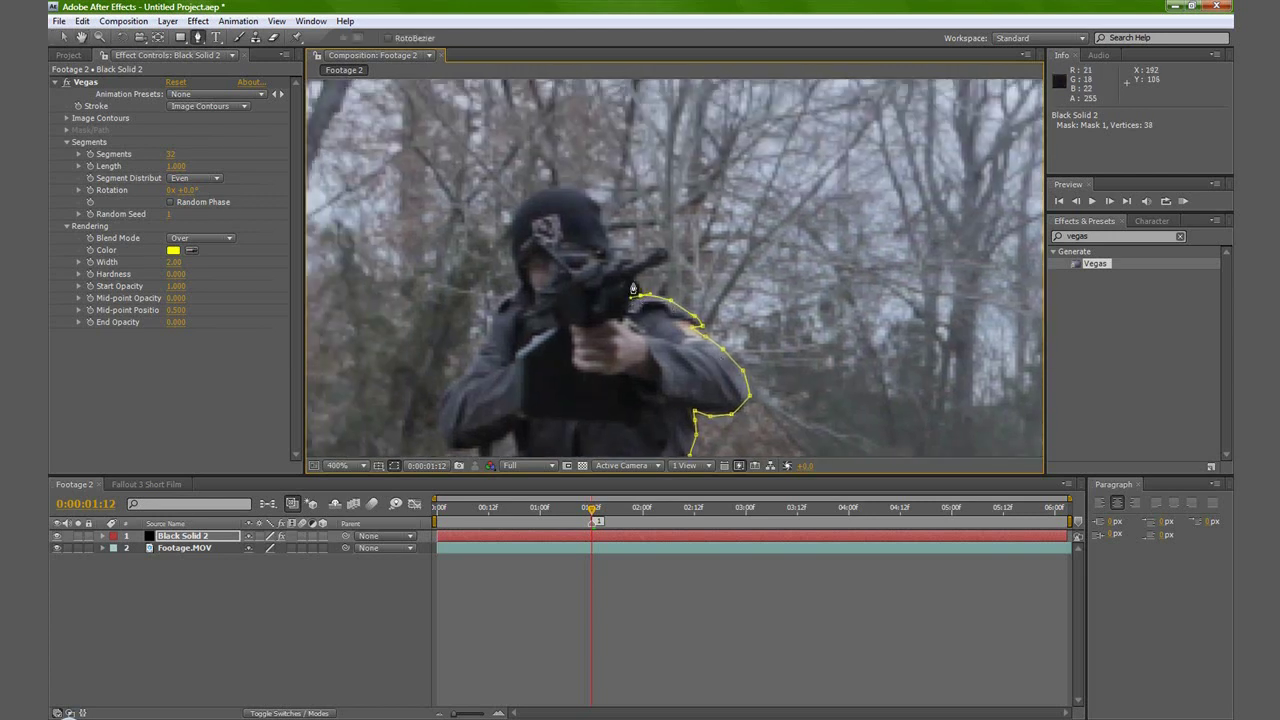
pyautogui.hotkey('ctrl', 'z')
# Re-place the mask's end point and trace along the gun up toward the helmet.
pyautogui.click(633, 287)
pyautogui.hotkey('ctrl', 'z')
pyautogui.click(664, 256)
pyautogui.click(647, 261)
pyautogui.click(634, 262)
pyautogui.click(621, 261)
pyautogui.click(601, 232)
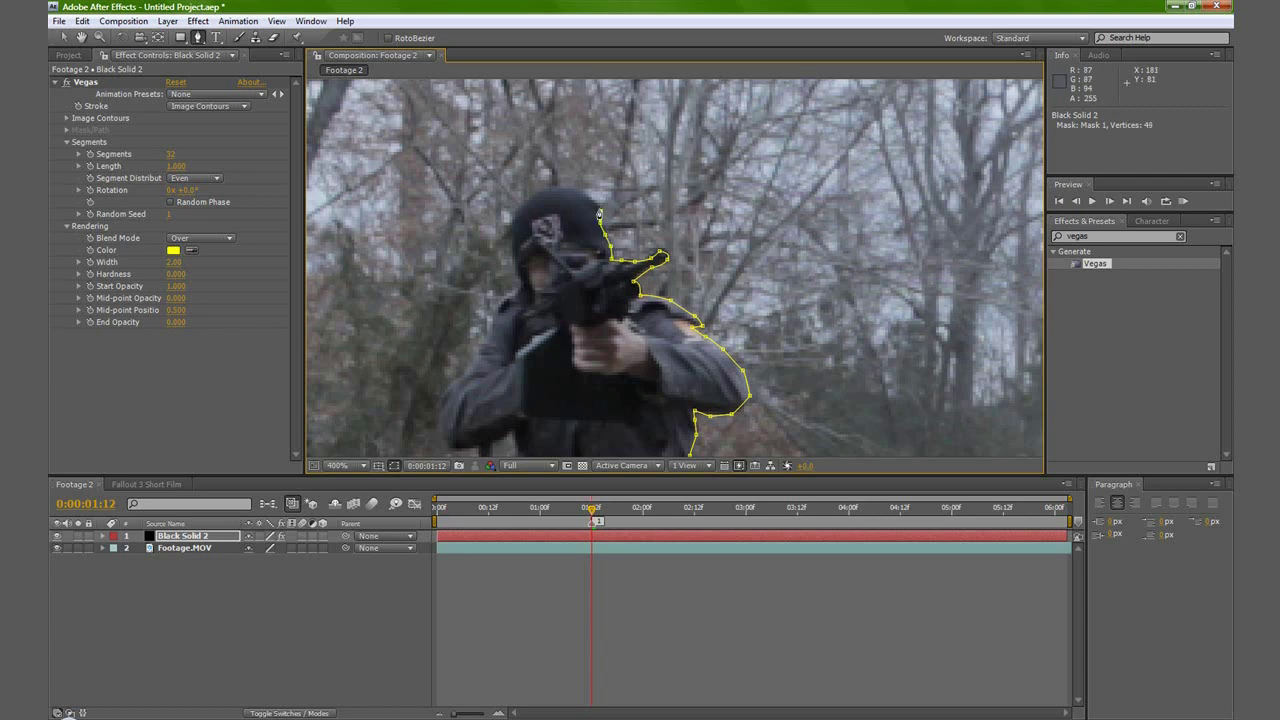
pyautogui.click(588, 194)
# Trace the mask around the helmet and down the figure's left side and arm.
pyautogui.click(528, 203)
pyautogui.click(519, 216)
pyautogui.click(514, 231)
pyautogui.click(516, 252)
pyautogui.click(518, 268)
pyautogui.click(512, 284)
pyautogui.click(504, 298)
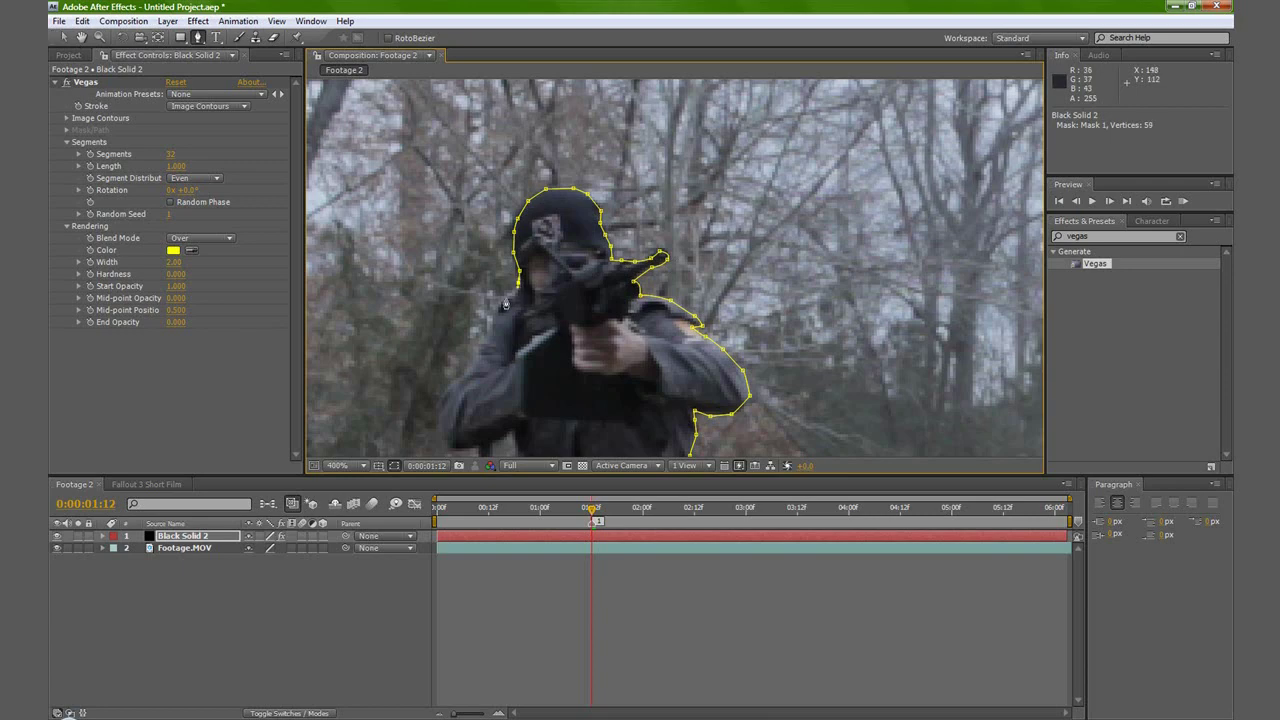
pyautogui.click(493, 316)
pyautogui.click(491, 334)
pyautogui.click(459, 379)
pyautogui.click(445, 397)
pyautogui.click(442, 430)
# Trace the mask around the left elbow and down the jacket's left side.
pyautogui.moveTo(442, 432); pyautogui.dragTo(572, 248)
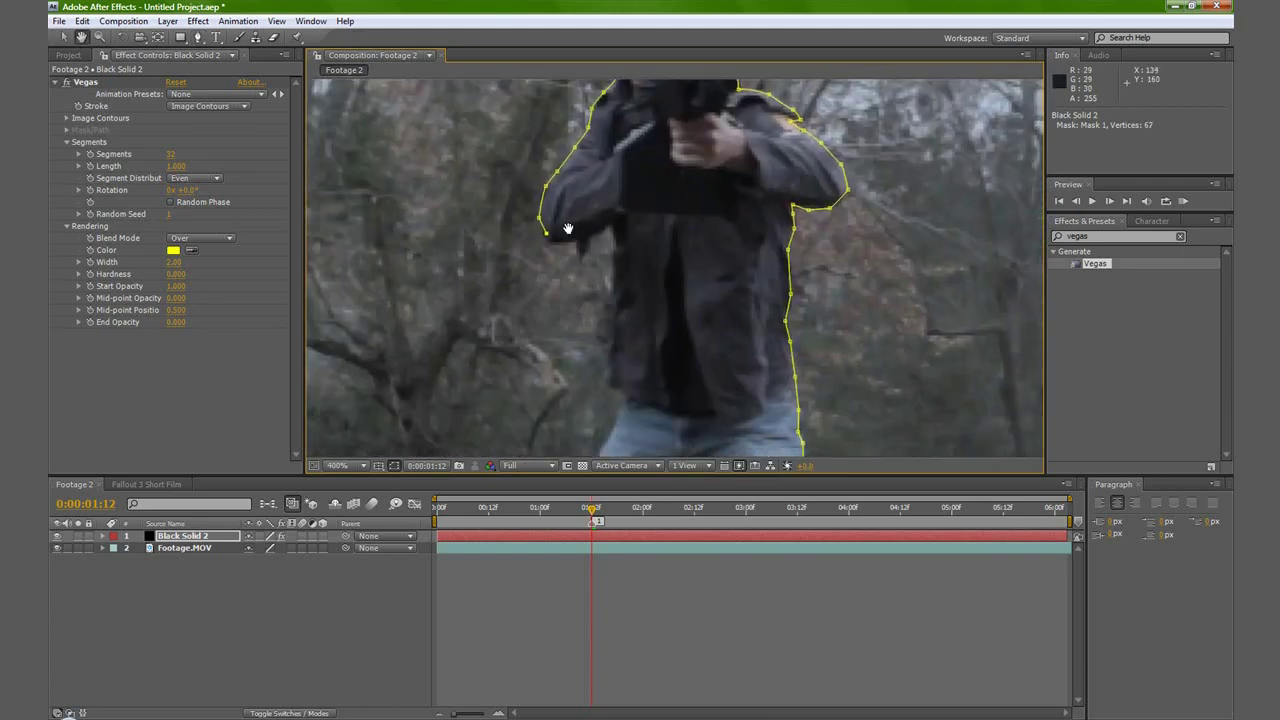
pyautogui.click(576, 239)
pyautogui.click(579, 258)
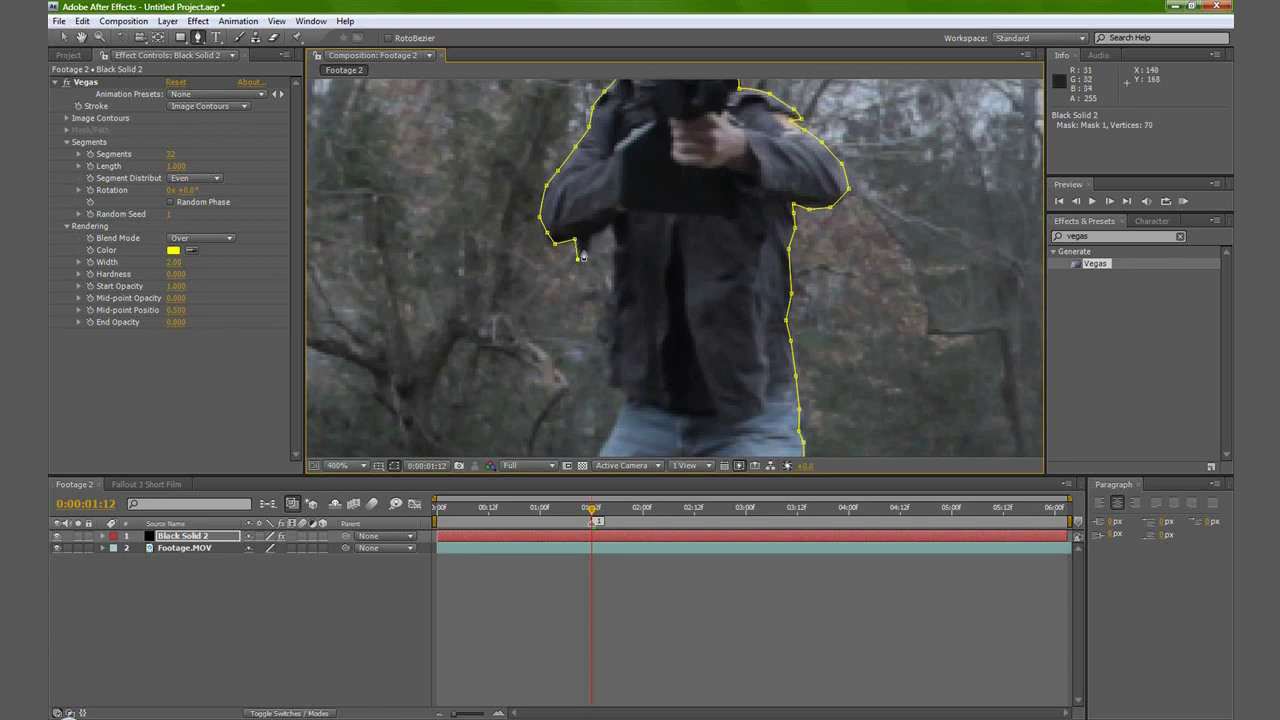
pyautogui.click(611, 228)
pyautogui.click(616, 245)
pyautogui.click(618, 263)
pyautogui.click(614, 283)
pyautogui.click(609, 300)
# Continue the mask further down the figure's left side.
pyautogui.click(608, 320)
pyautogui.click(608, 340)
pyautogui.click(608, 360)
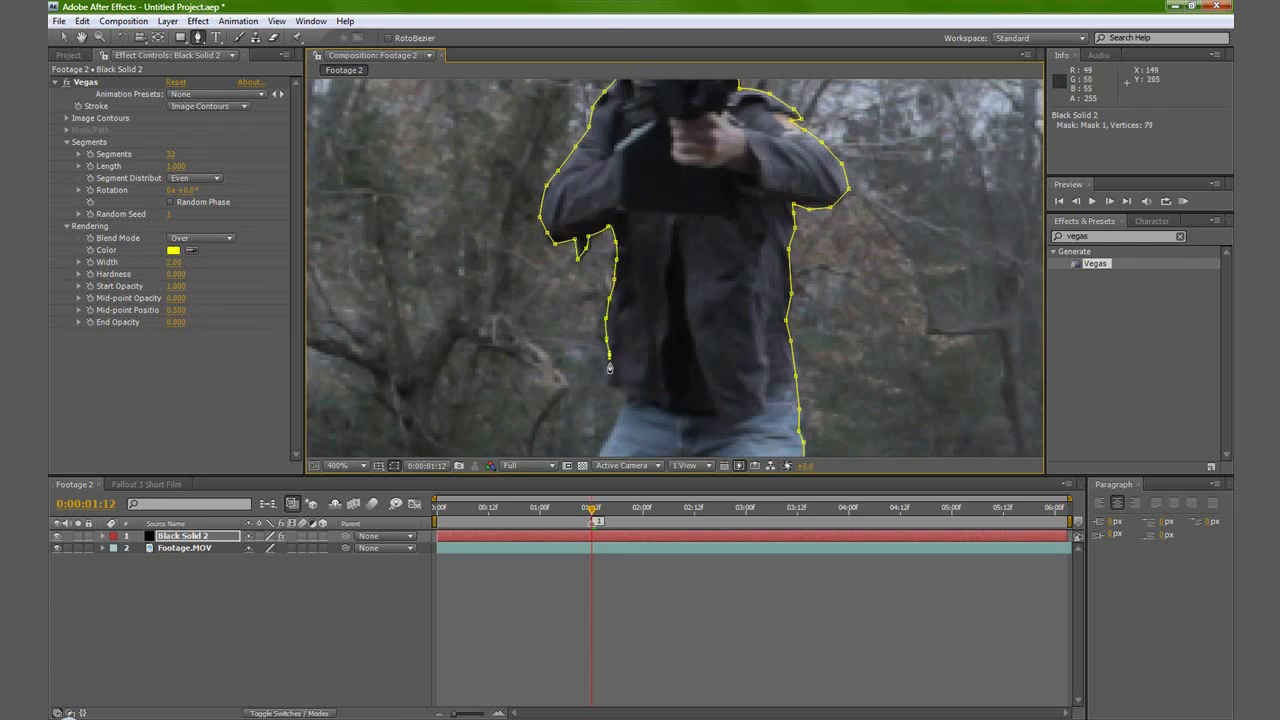
pyautogui.click(609, 380)
pyautogui.click(618, 391)
pyautogui.click(620, 418)
pyautogui.moveTo(620, 418); pyautogui.dragTo(588, 167)
# Trace the mask down the left leg to the knee.
pyautogui.click(581, 154)
pyautogui.click(569, 174)
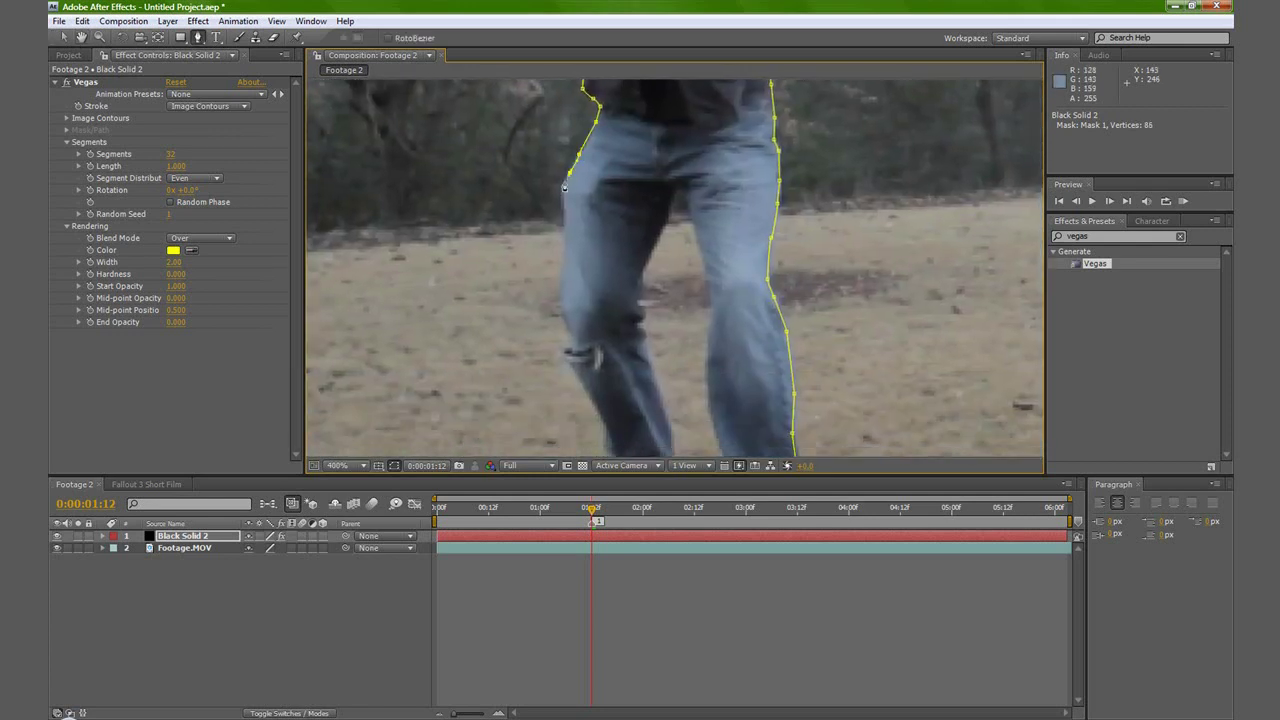
pyautogui.click(561, 197)
pyautogui.click(566, 224)
pyautogui.click(563, 266)
pyautogui.click(561, 300)
pyautogui.click(570, 330)
pyautogui.click(563, 358)
pyautogui.moveTo(586, 349); pyautogui.dragTo(480, 218)
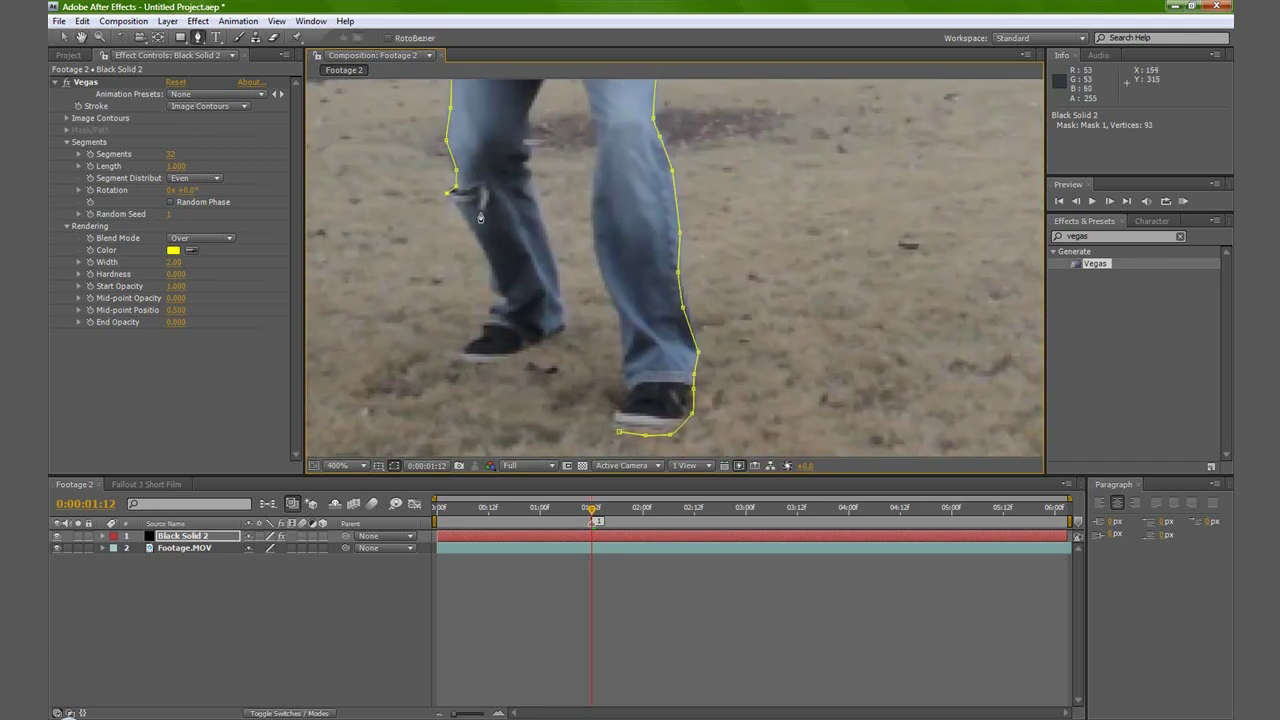
# Trace the lower left leg, around the shoe's heel and along the sole to its tip.
pyautogui.click(469, 225)
pyautogui.click(490, 265)
pyautogui.click(491, 290)
pyautogui.click(494, 302)
pyautogui.click(489, 315)
pyautogui.click(483, 328)
pyautogui.click(479, 345)
pyautogui.click(467, 363)
pyautogui.click(484, 361)
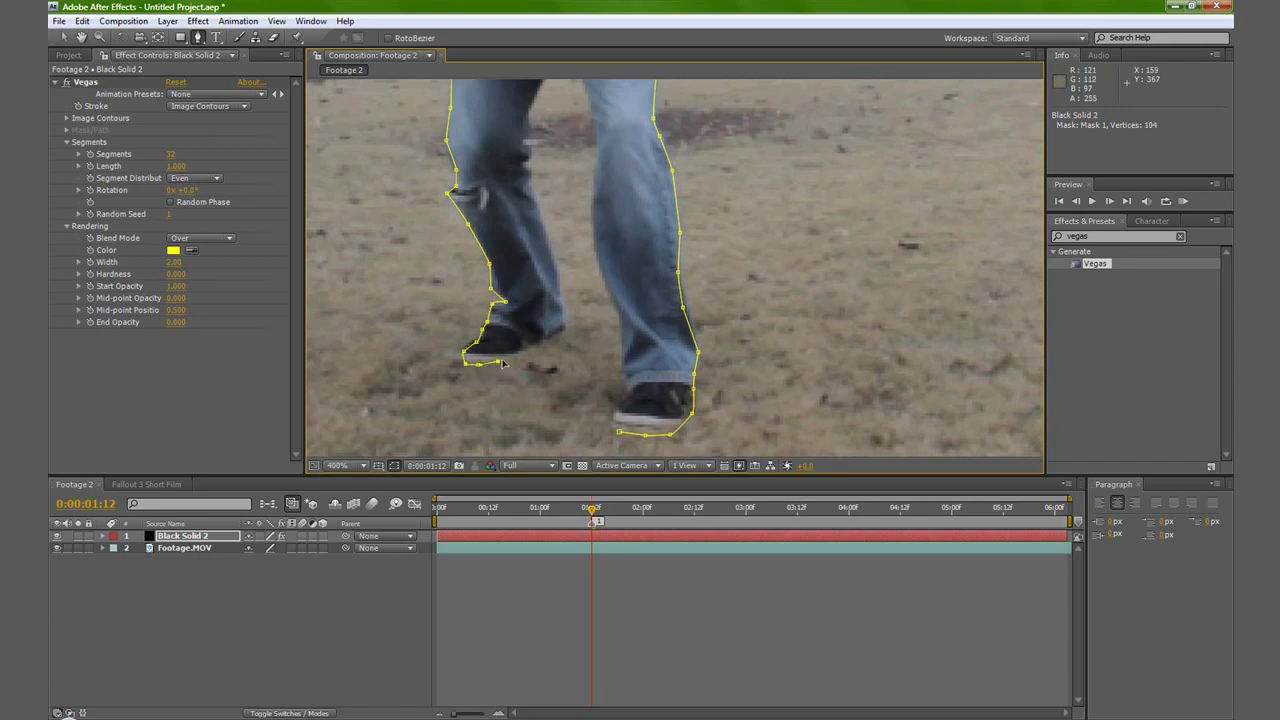
pyautogui.click(505, 356)
pyautogui.click(524, 351)
pyautogui.click(541, 346)
pyautogui.click(558, 338)
# Trace the mask up the leg's inner edge.
pyautogui.click(559, 272)
pyautogui.click(546, 235)
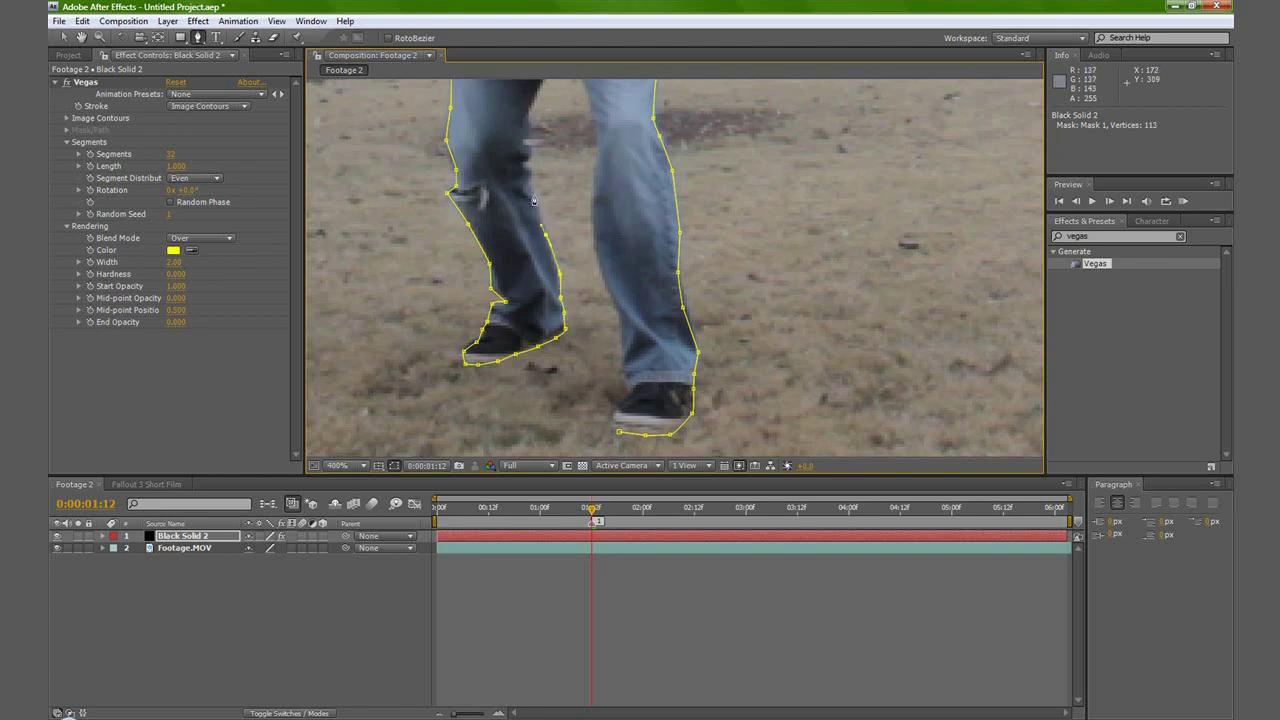
pyautogui.click(531, 192)
pyautogui.click(522, 162)
pyautogui.click(525, 145)
pyautogui.click(529, 135)
pyautogui.click(527, 124)
pyautogui.click(529, 116)
pyautogui.moveTo(554, 175); pyautogui.dragTo(550, 247)
pyautogui.press('g')
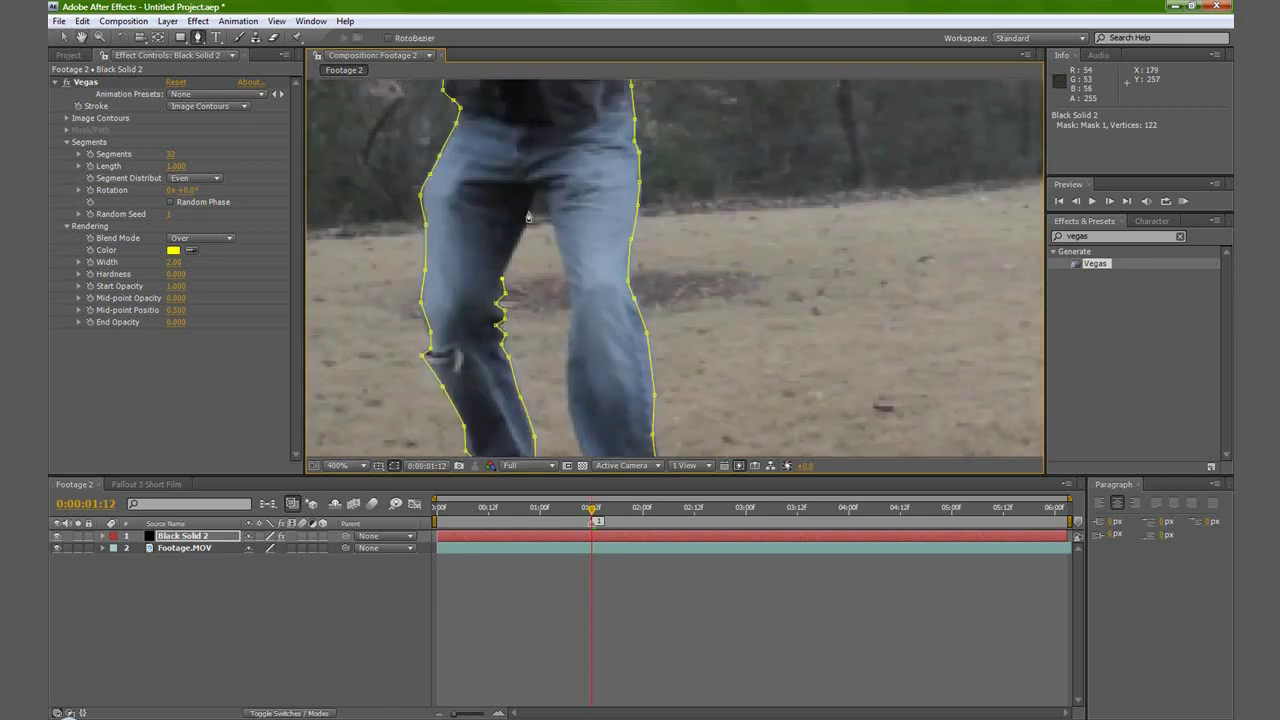
# Add points at the inner thigh and trace down the right leg's inner edge.
pyautogui.click(529, 208)
pyautogui.click(536, 192)
pyautogui.click(538, 187)
pyautogui.click(548, 213)
pyautogui.click(557, 245)
pyautogui.click(569, 284)
pyautogui.click(575, 313)
pyautogui.moveTo(570, 372); pyautogui.dragTo(556, 200)
# Trace the mask down the right leg to the shoe's heel, then zoom the viewer back out.
pyautogui.click(548, 211)
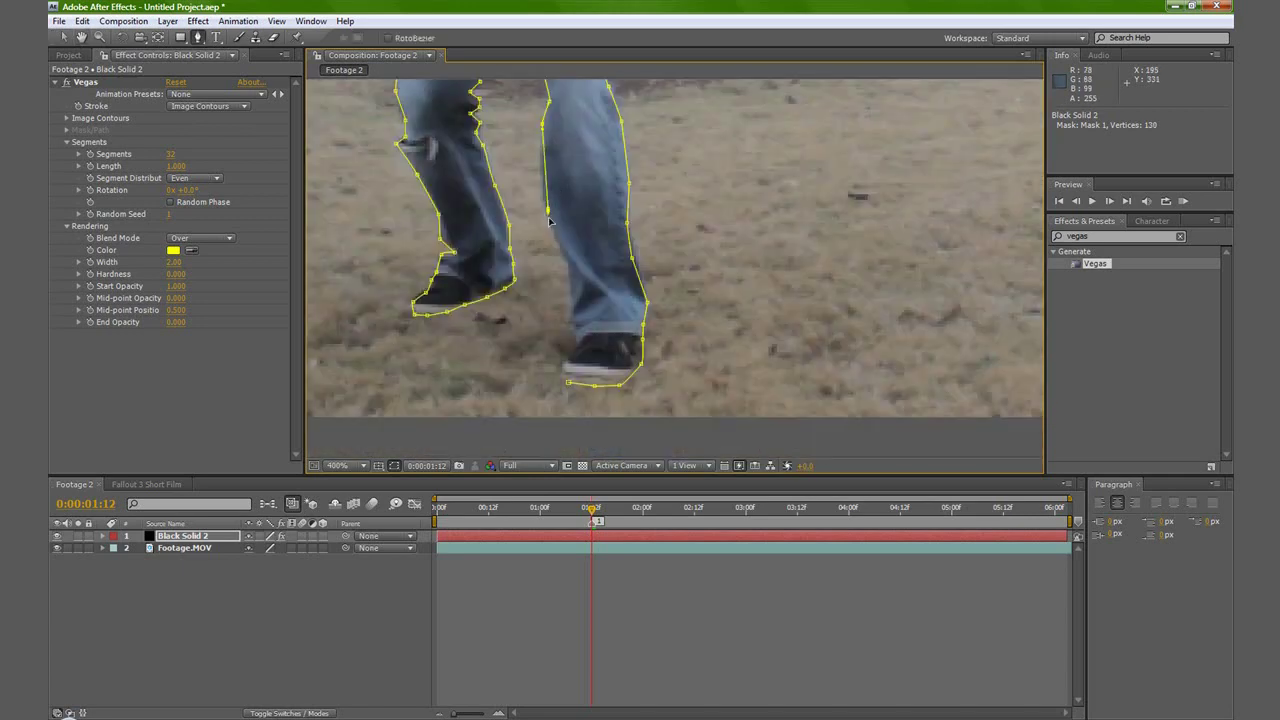
pyautogui.click(571, 268)
pyautogui.click(572, 291)
pyautogui.click(572, 315)
pyautogui.click(575, 330)
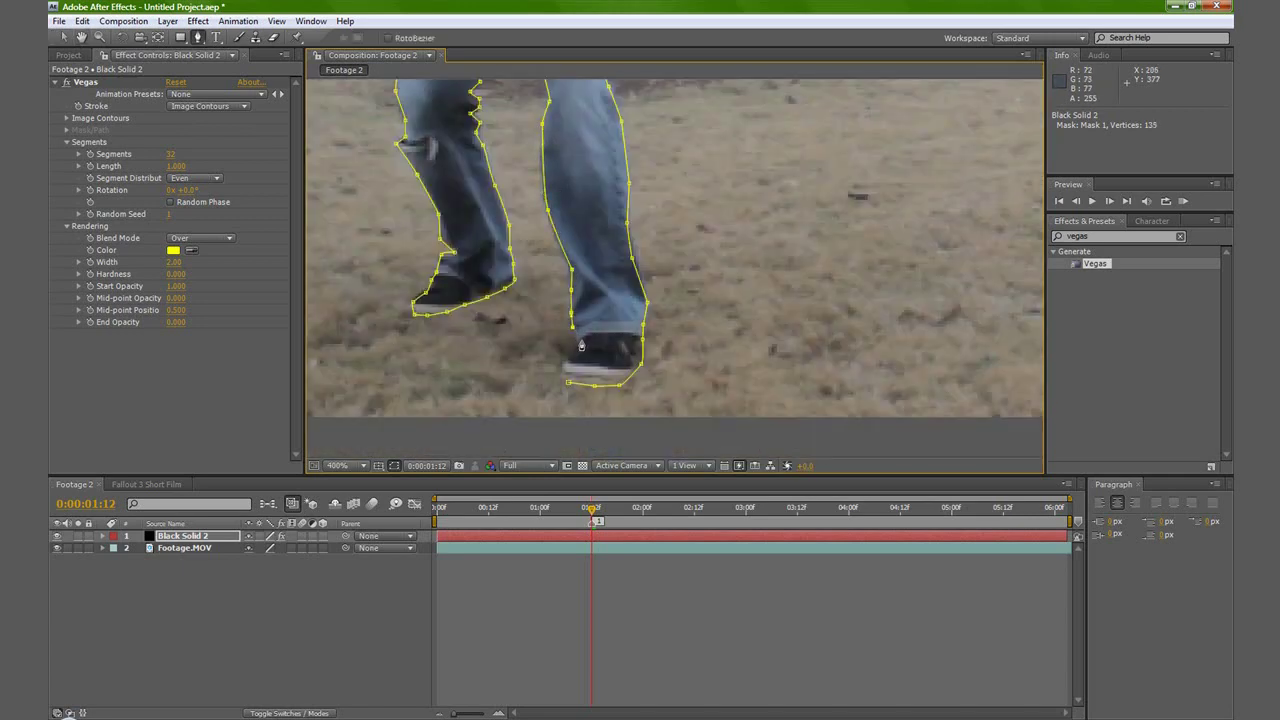
pyautogui.click(579, 344)
pyautogui.click(568, 357)
pyautogui.click(564, 370)
pyautogui.click(560, 379)
pyautogui.press('h')
pyautogui.scroll(-5, 566, 281)
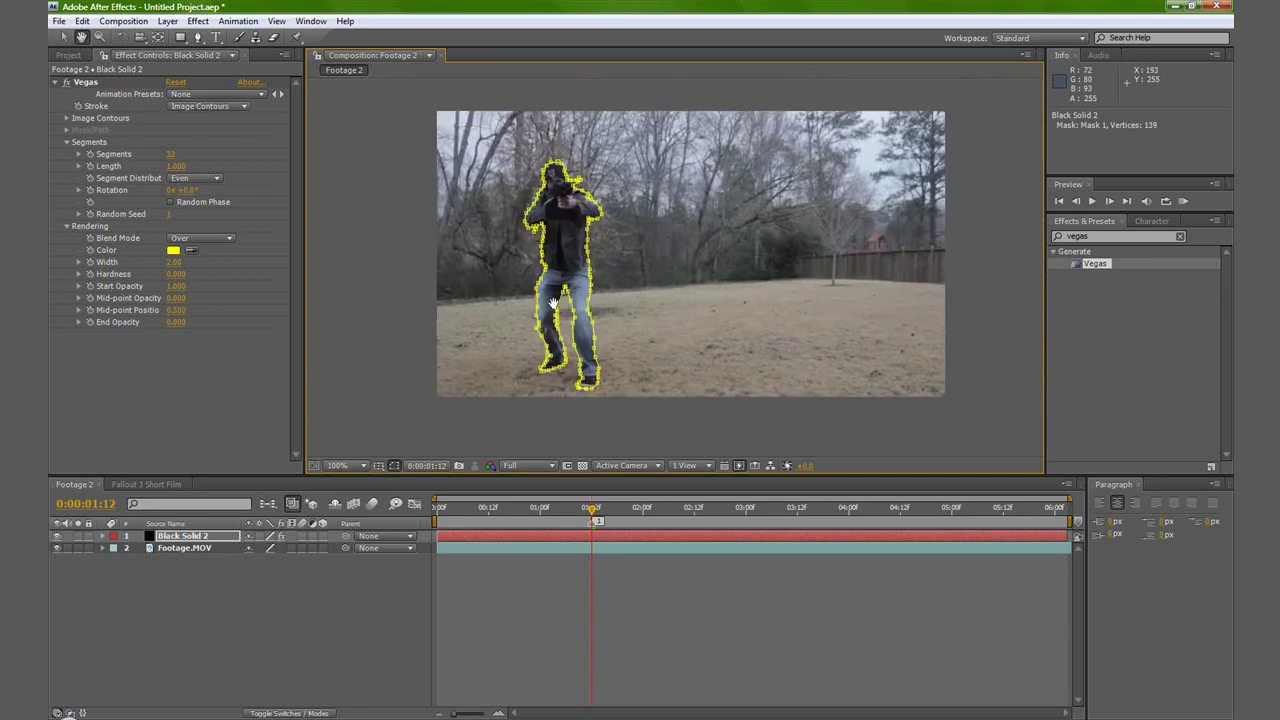
# Try Black Solid 2's opacity at 0%, then undo it back to 100%.
pyautogui.moveTo(566, 281); pyautogui.dragTo(542, 303)
pyautogui.press('g')
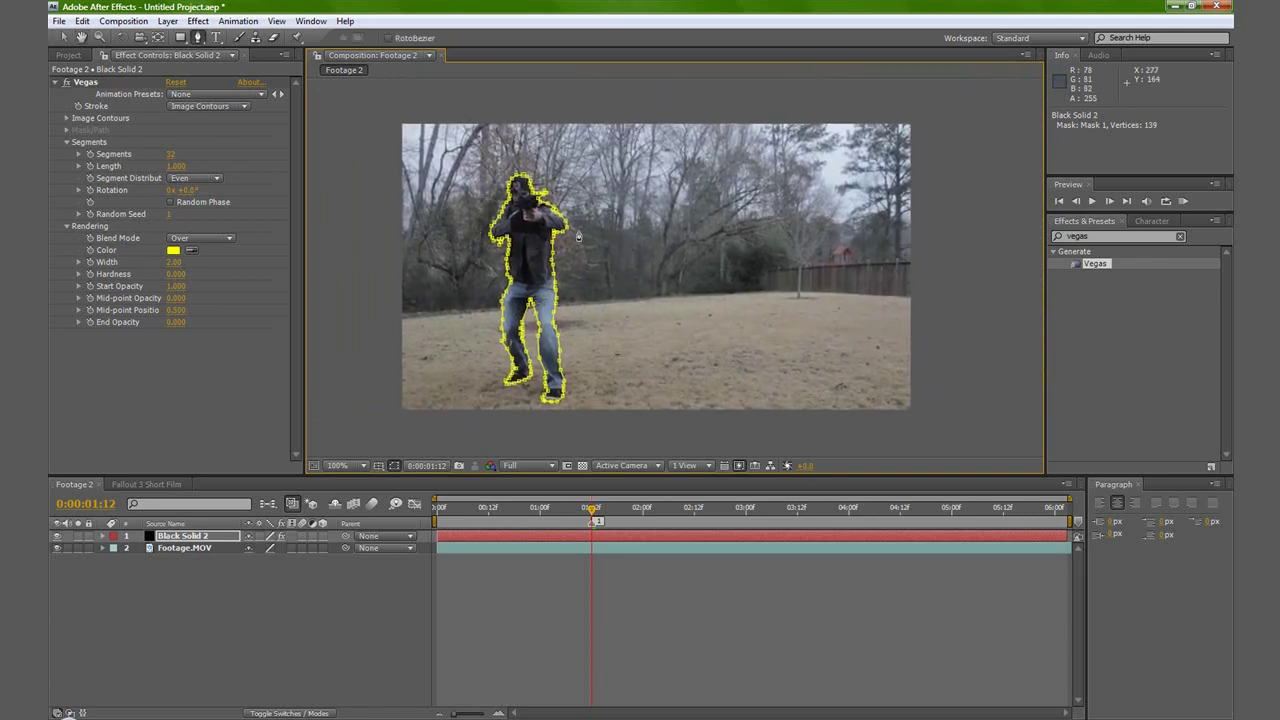
pyautogui.click(175, 538)
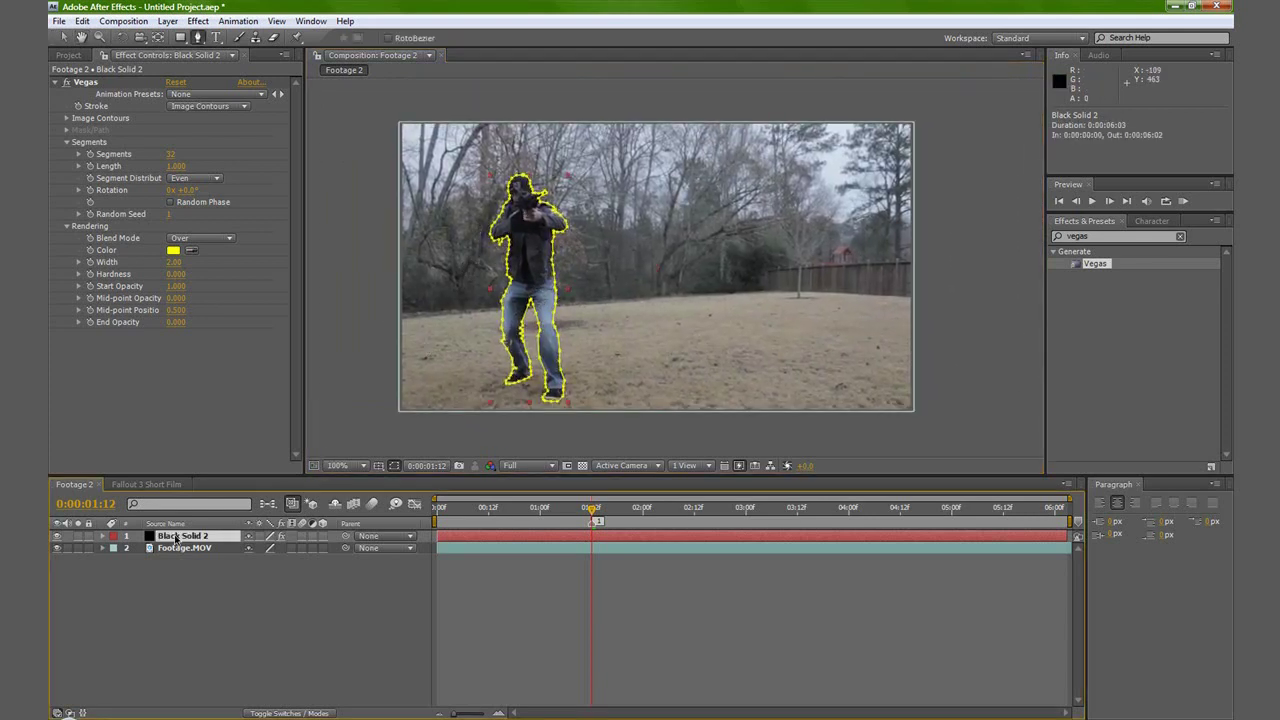
pyautogui.press('t')
pyautogui.click(250, 548)
pyautogui.write('0')
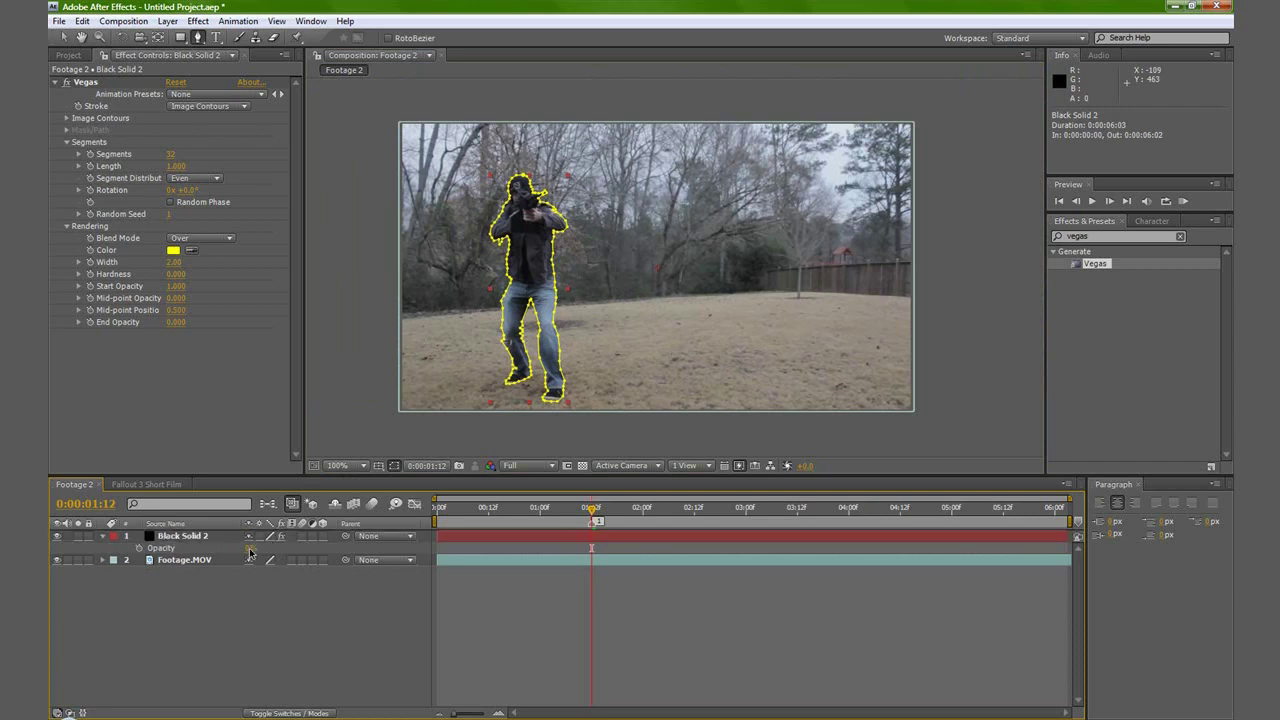
pyautogui.press('Return')
pyautogui.hotkey('ctrl', 'z')
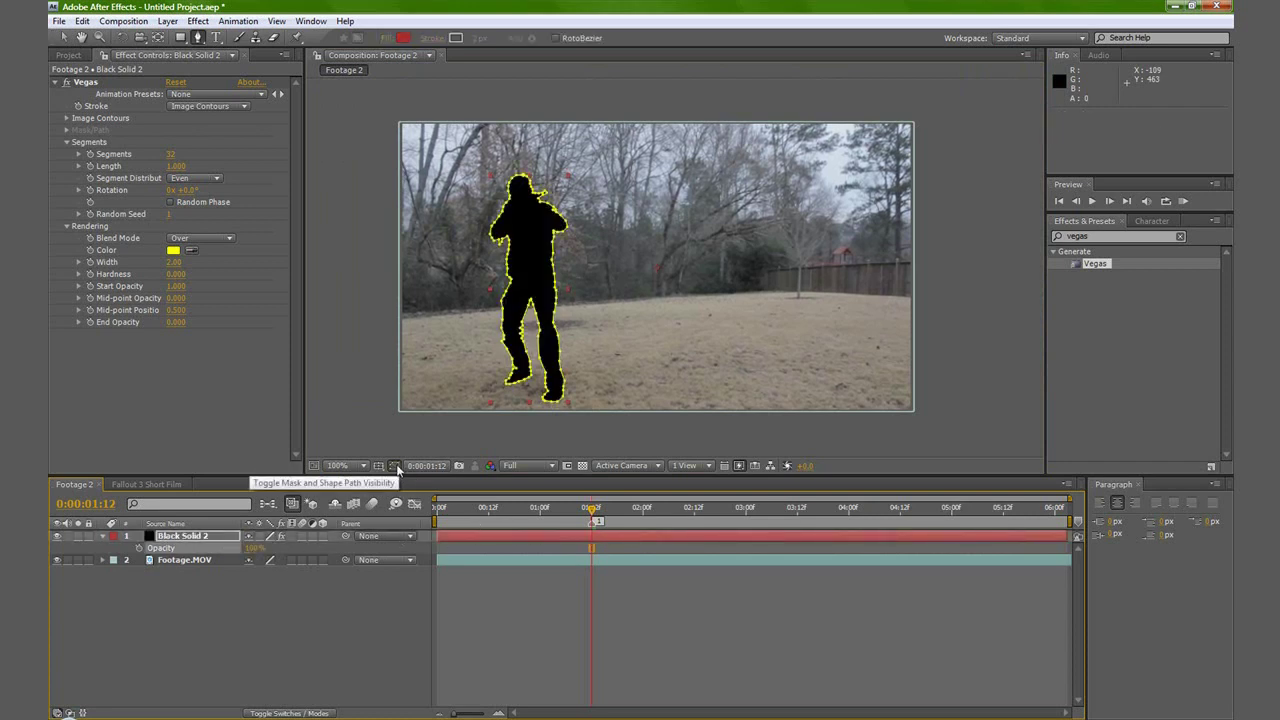
# Hide the mask path outline and zoom to 200% on the figure.
pyautogui.click(397, 466)
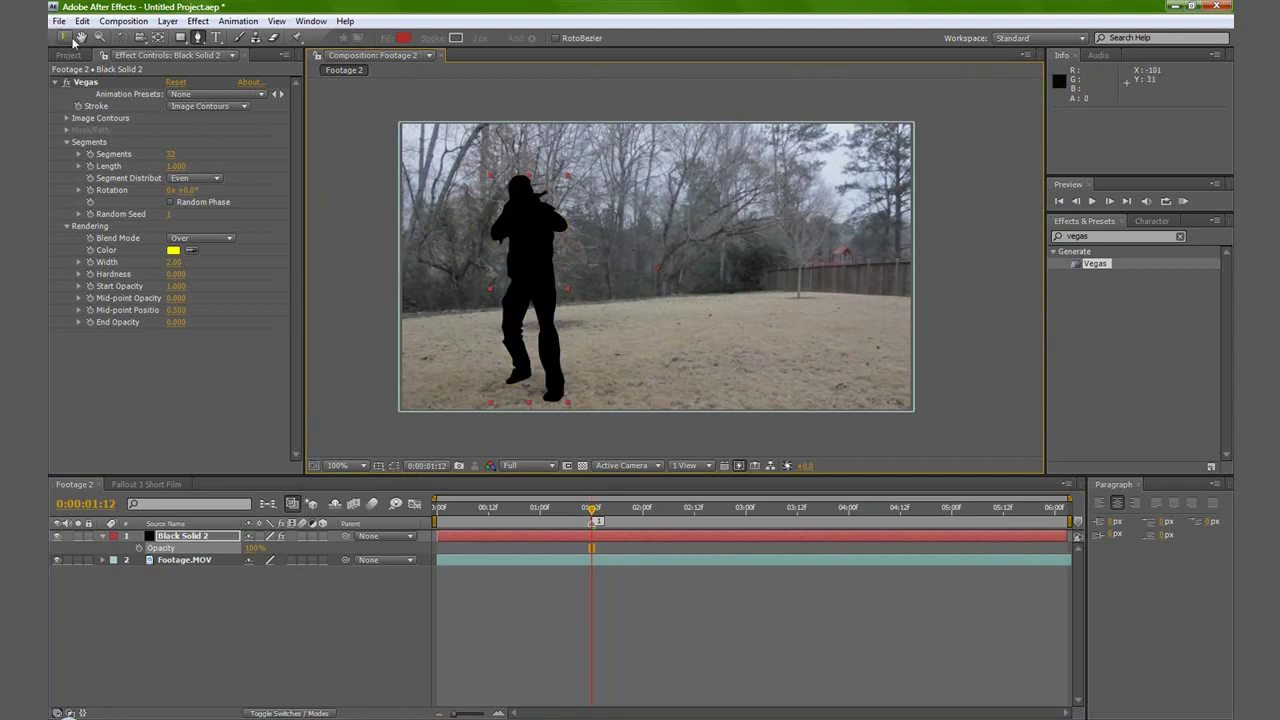
pyautogui.click(81, 37)
pyautogui.scroll(1, 577, 266)
pyautogui.moveTo(577, 266); pyautogui.dragTo(663, 309)
pyautogui.press('v')
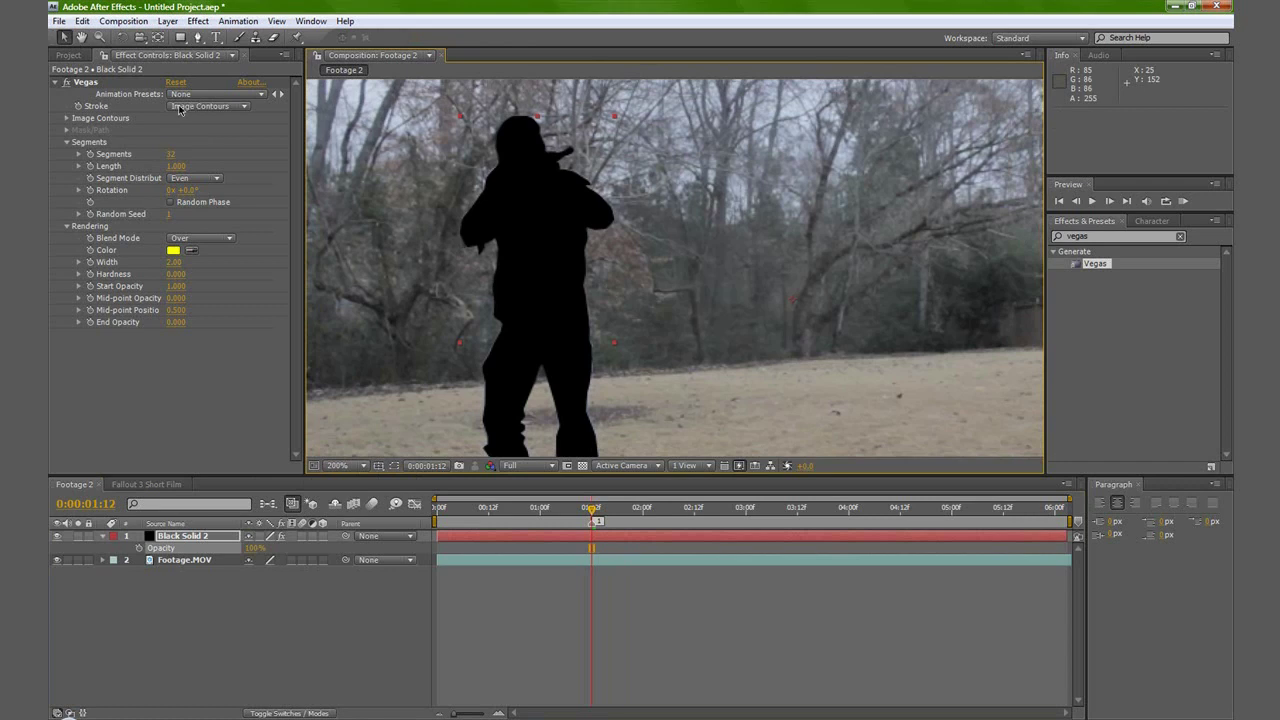
# Make the Vegas stroke follow Mask 1 with the Transparent blend mode.
pyautogui.click(208, 106)
pyautogui.click(205, 122)
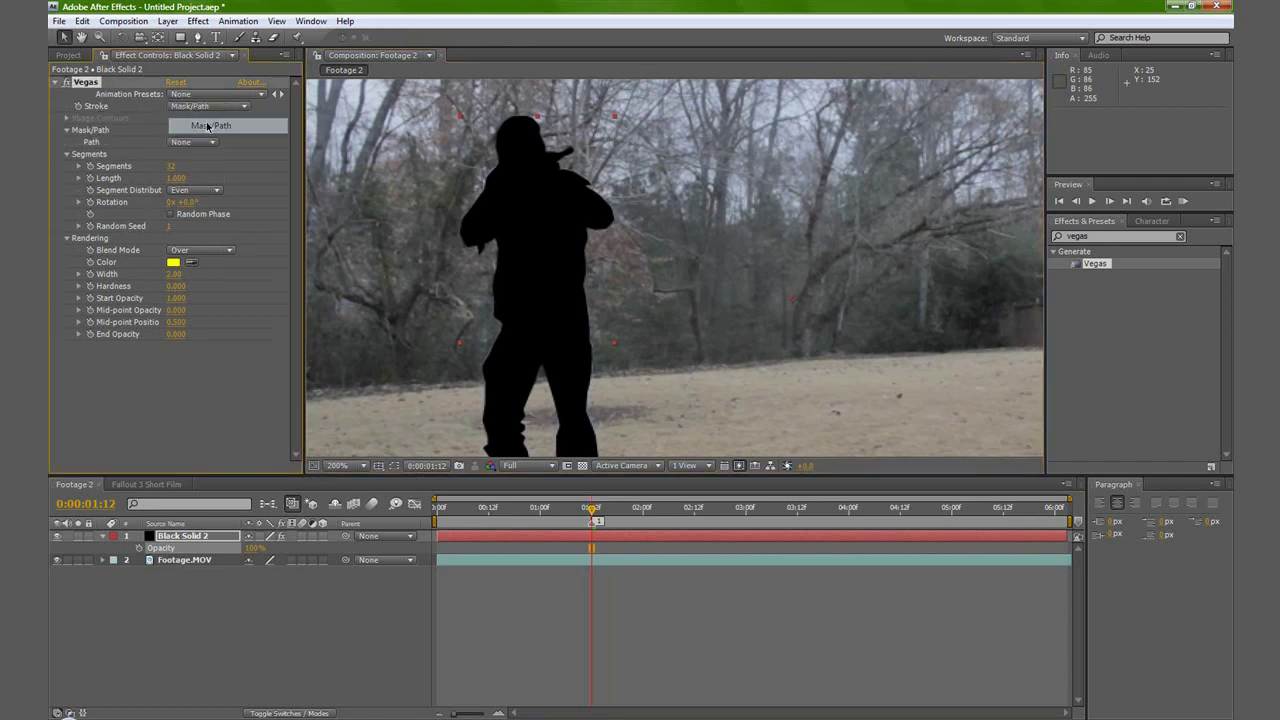
pyautogui.click(190, 142)
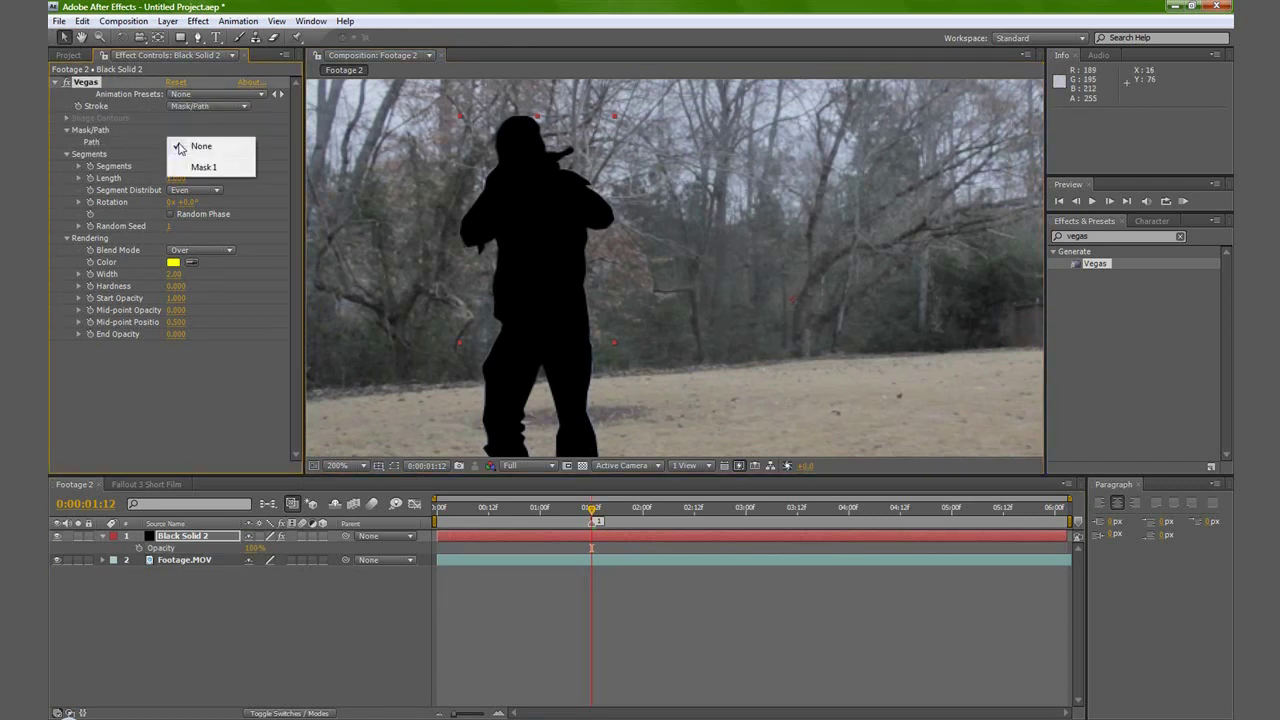
pyautogui.click(208, 168)
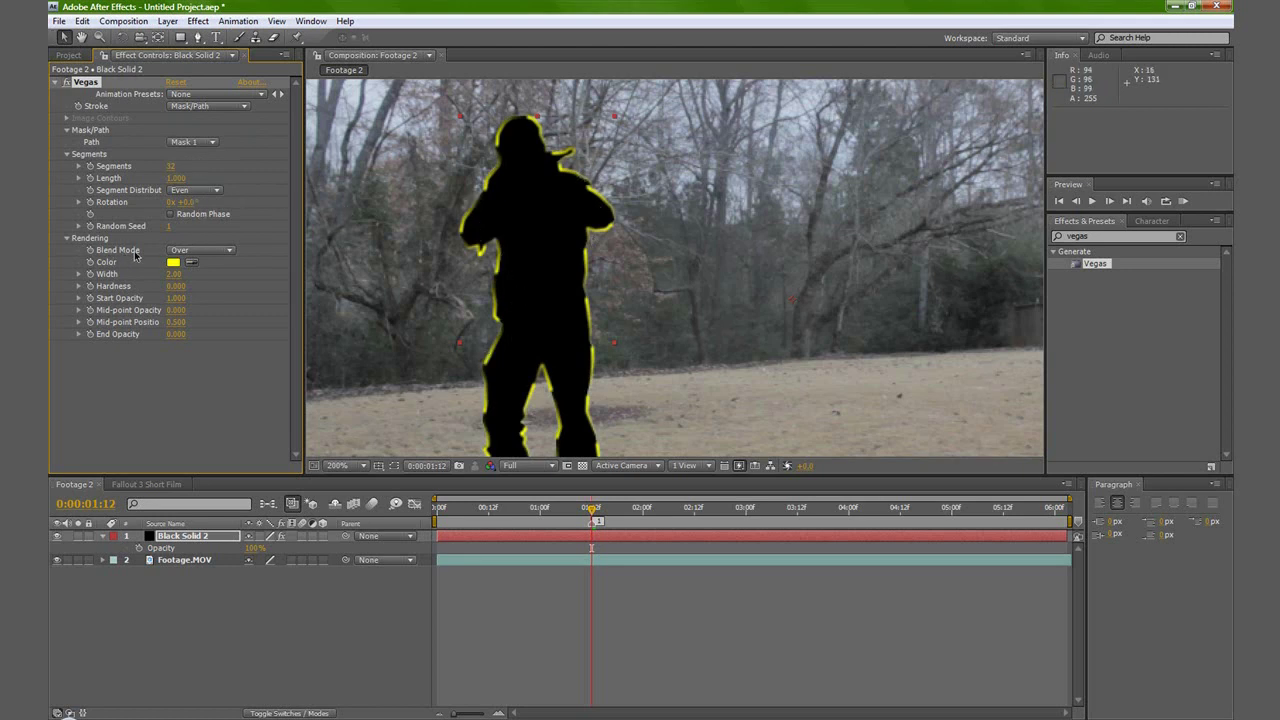
pyautogui.click(185, 252)
pyautogui.click(207, 238)
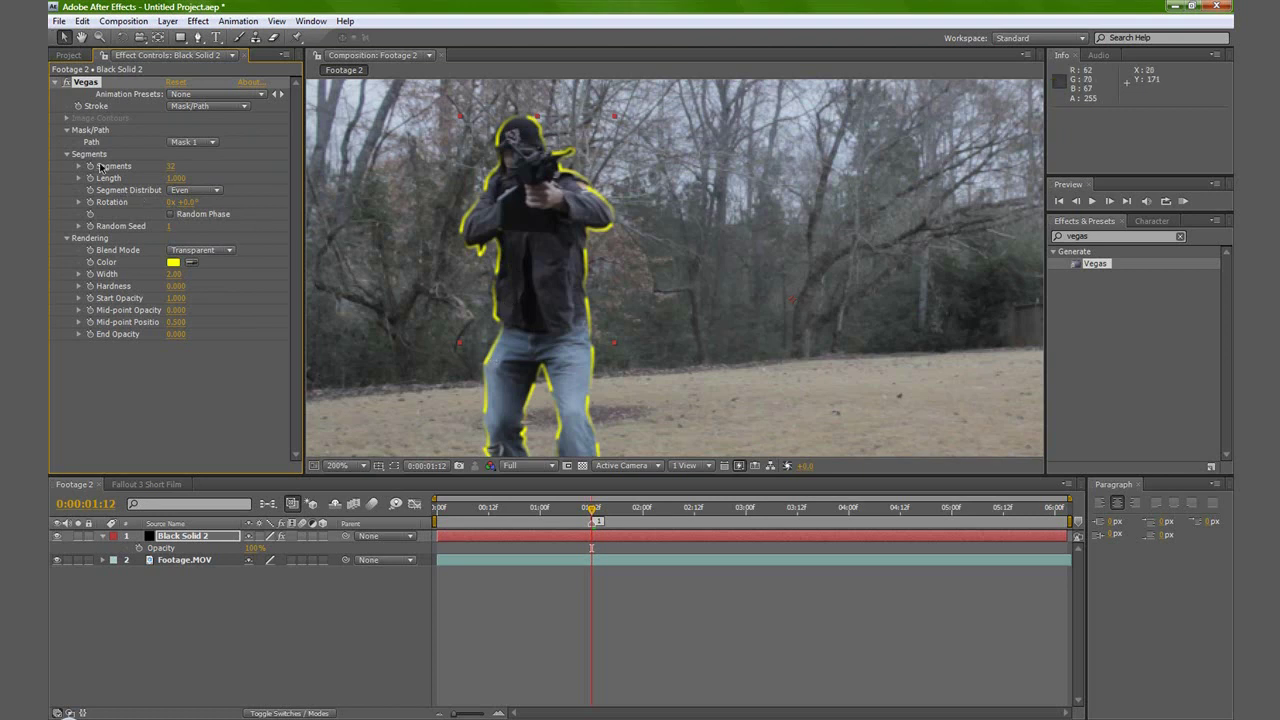
# Give the Vegas stroke 1 segment and an End Opacity of 1.
pyautogui.click(170, 166)
pyautogui.write('1')
pyautogui.press('Return')
pyautogui.scroll(-1, 657, 353)
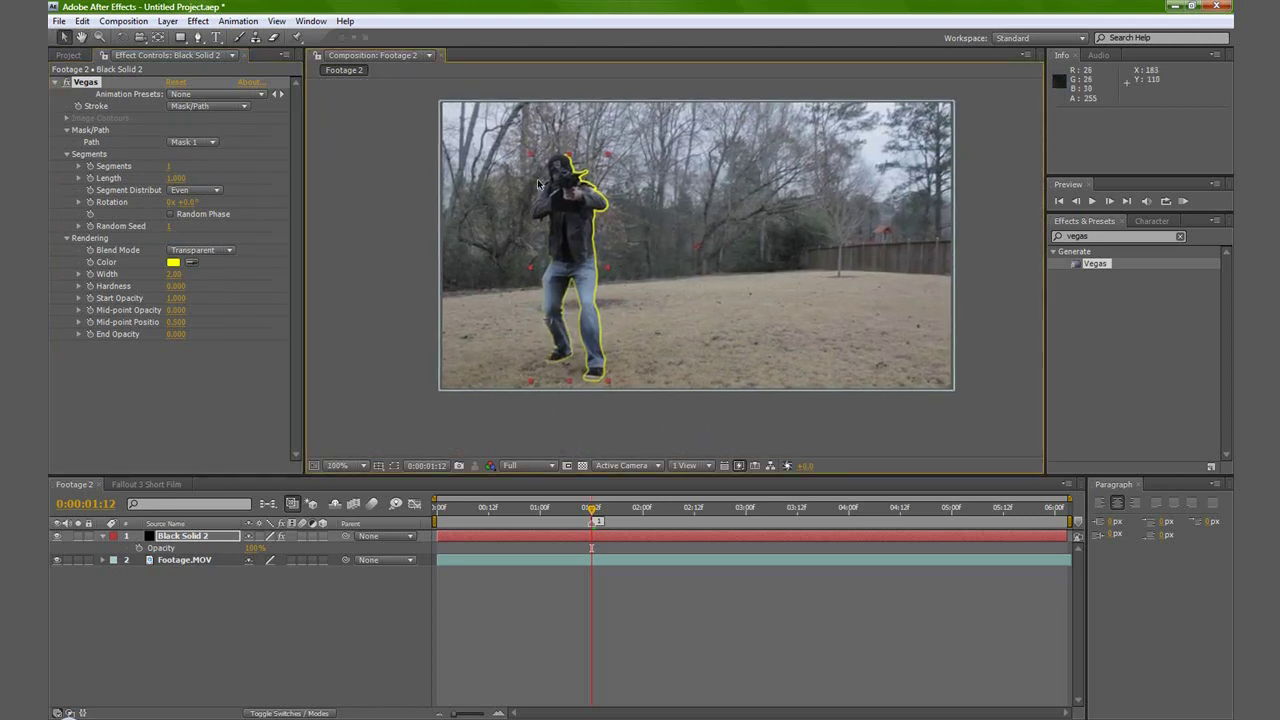
pyautogui.click(172, 334)
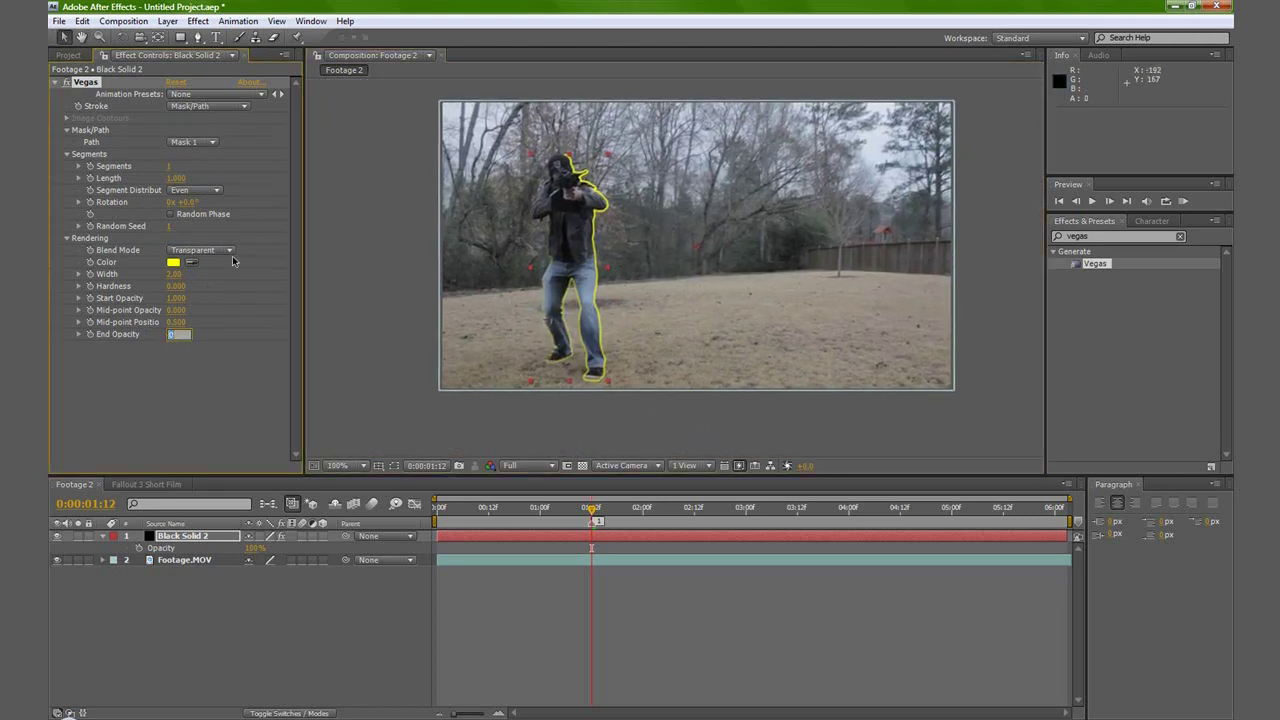
pyautogui.write('1')
pyautogui.press('Return')
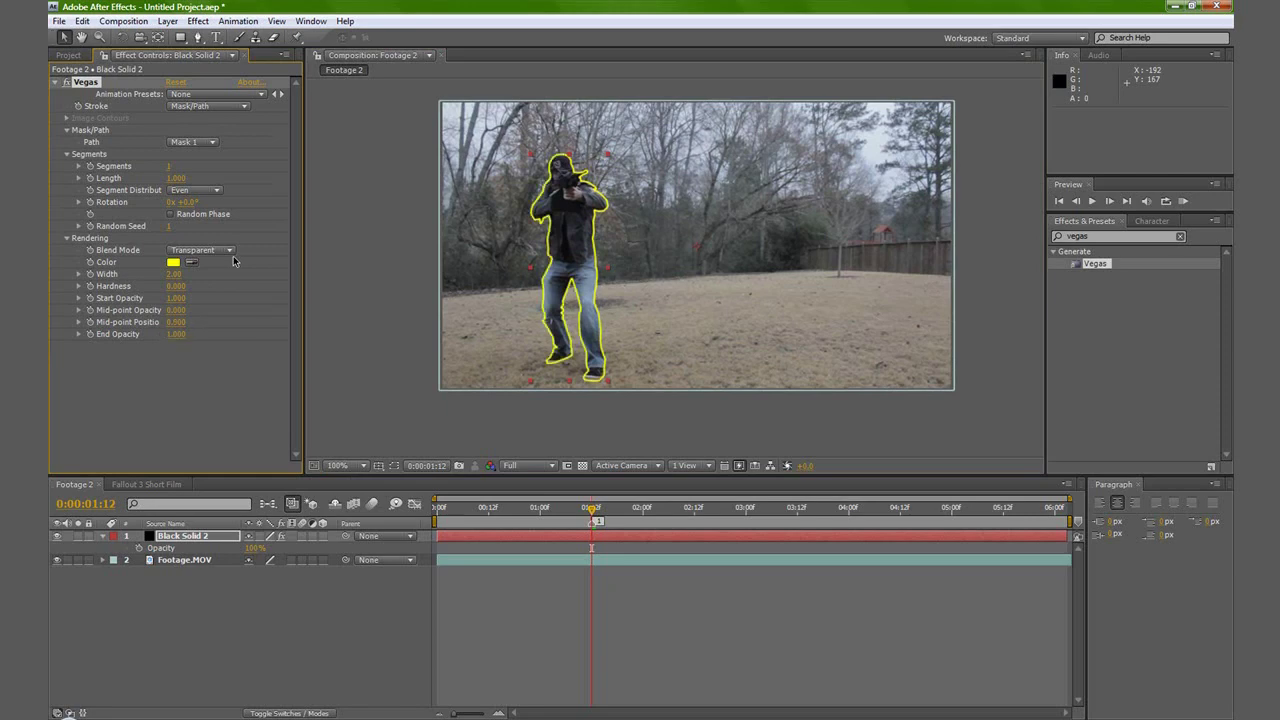
pyautogui.press('.')
pyautogui.press('h')
pyautogui.moveTo(559, 191); pyautogui.dragTo(601, 263)
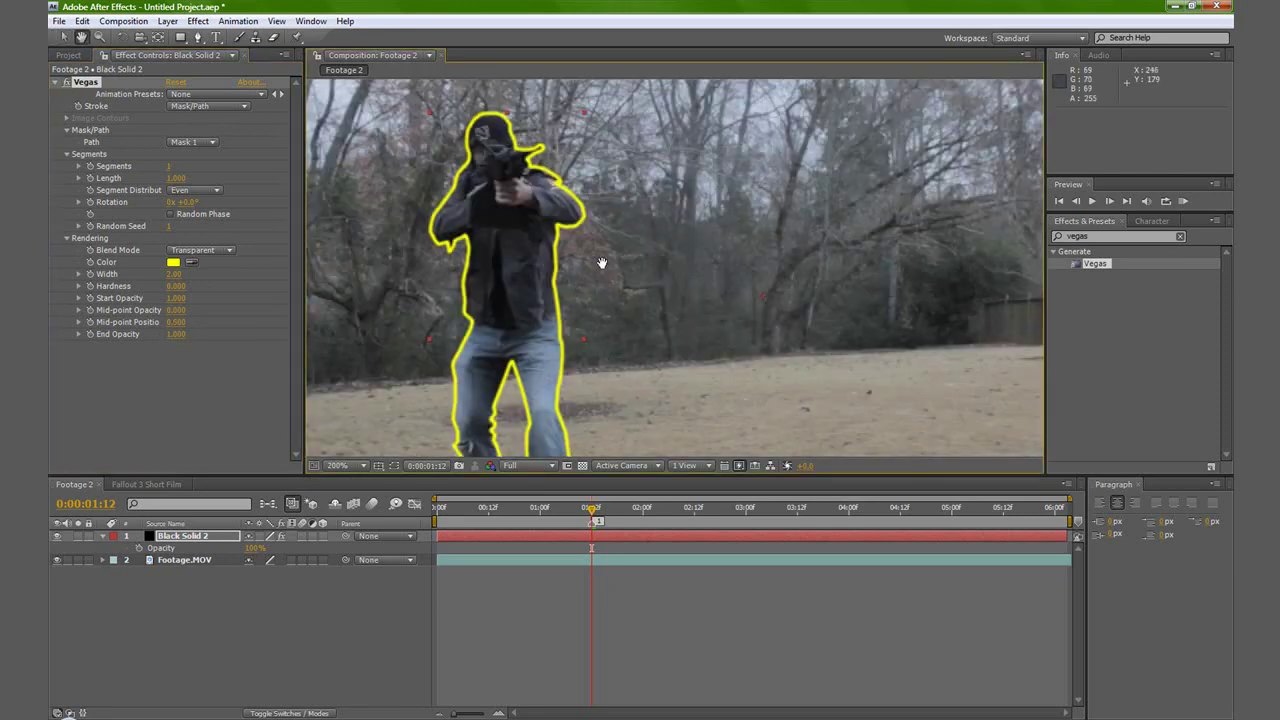
pyautogui.press('v')
# Change the Vegas stroke colour to green.
pyautogui.click(173, 263)
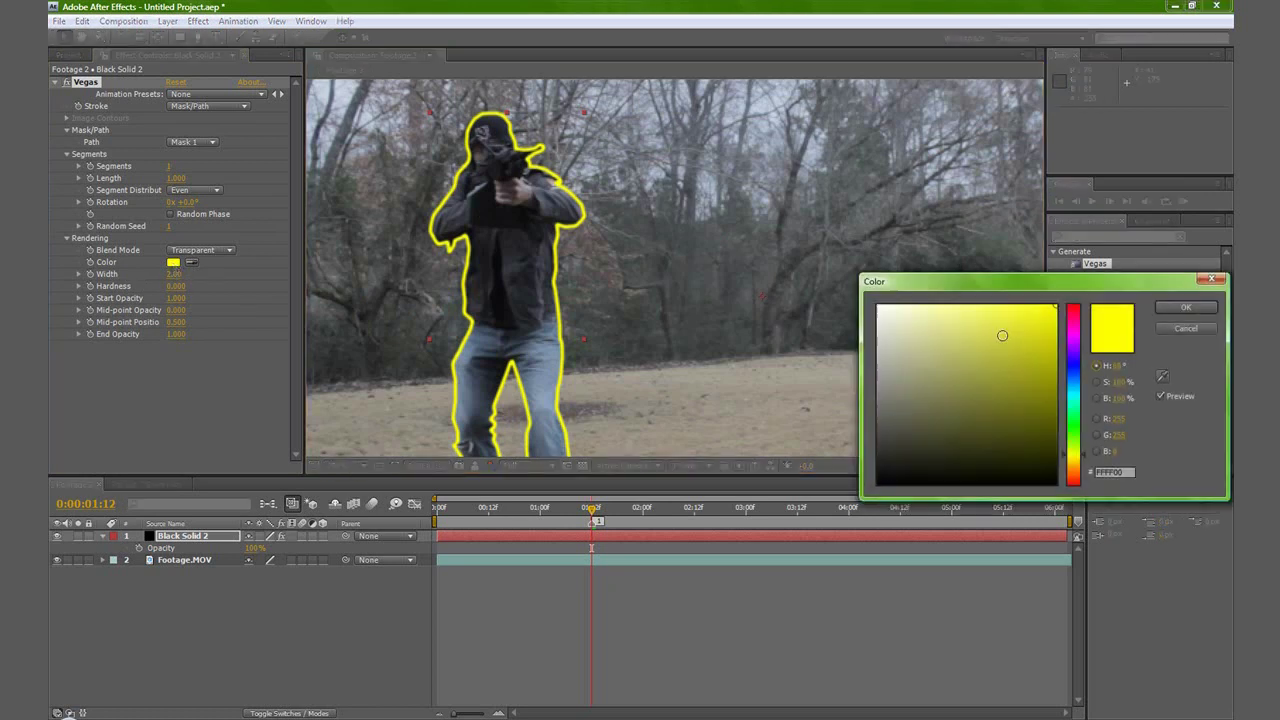
pyautogui.click(1078, 407)
pyautogui.moveTo(1047, 376); pyautogui.dragTo(1050, 356)
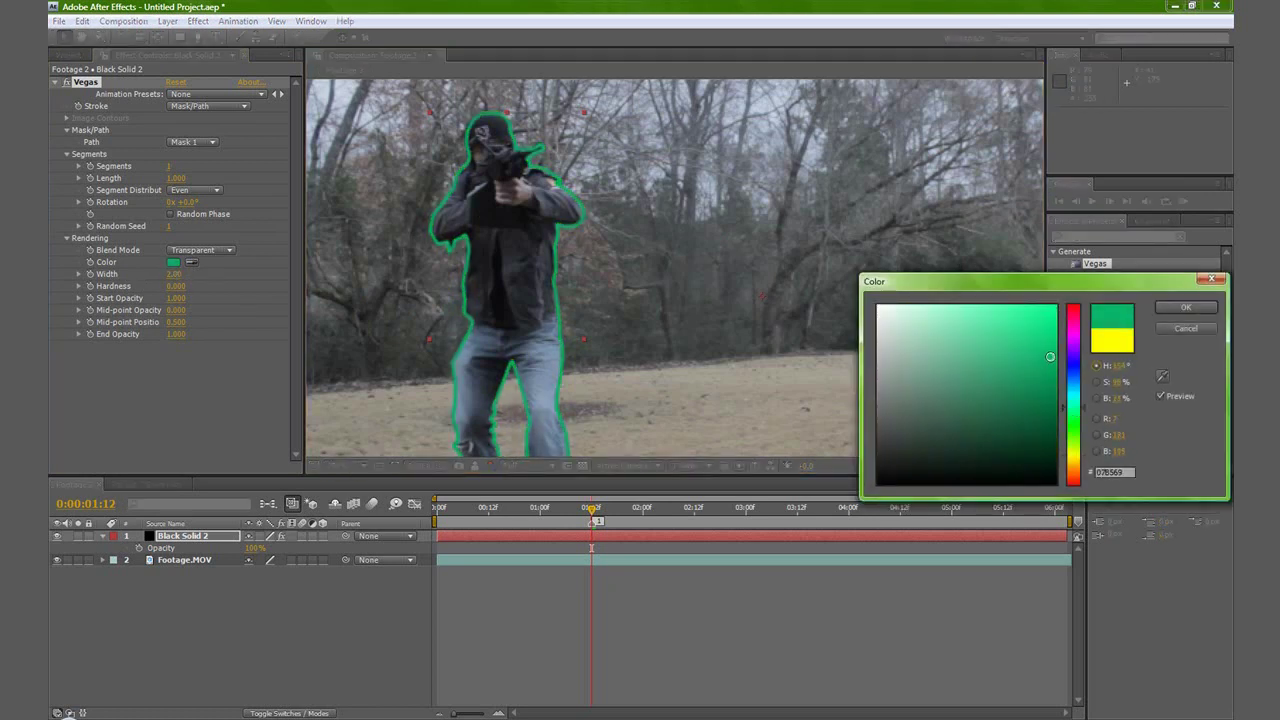
pyautogui.moveTo(1078, 410); pyautogui.dragTo(1073, 413)
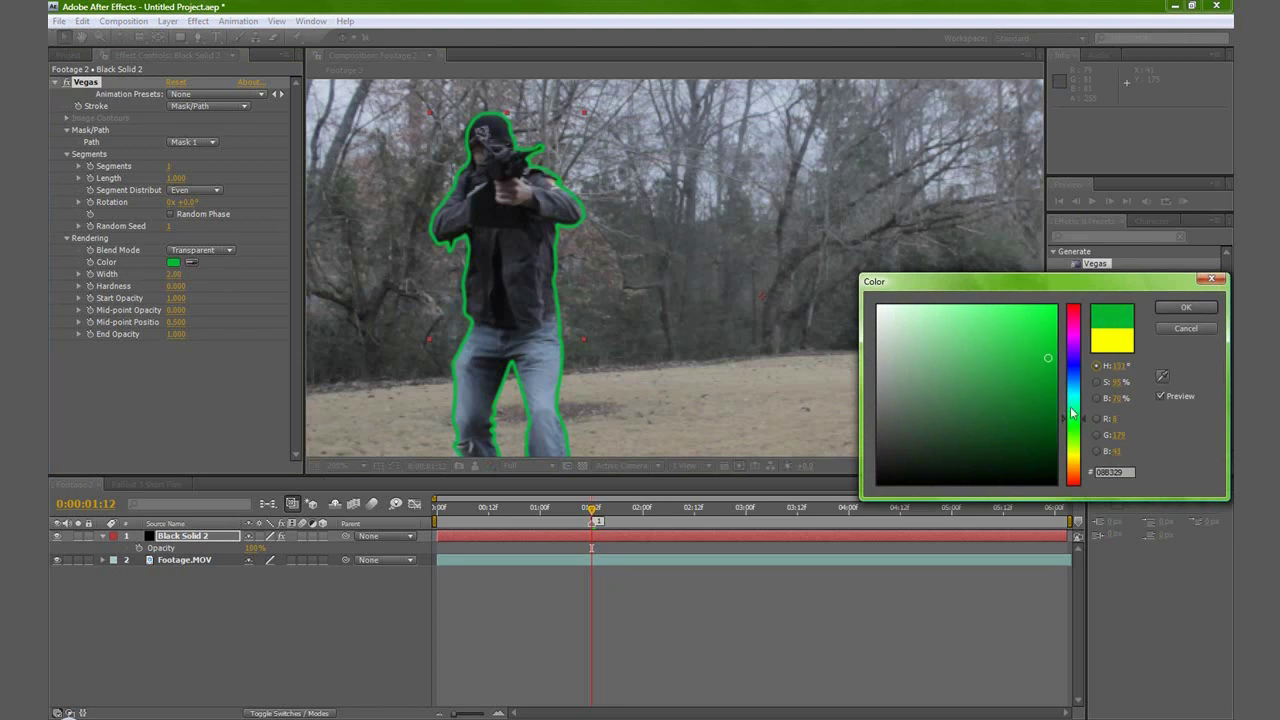
pyautogui.click(1186, 307)
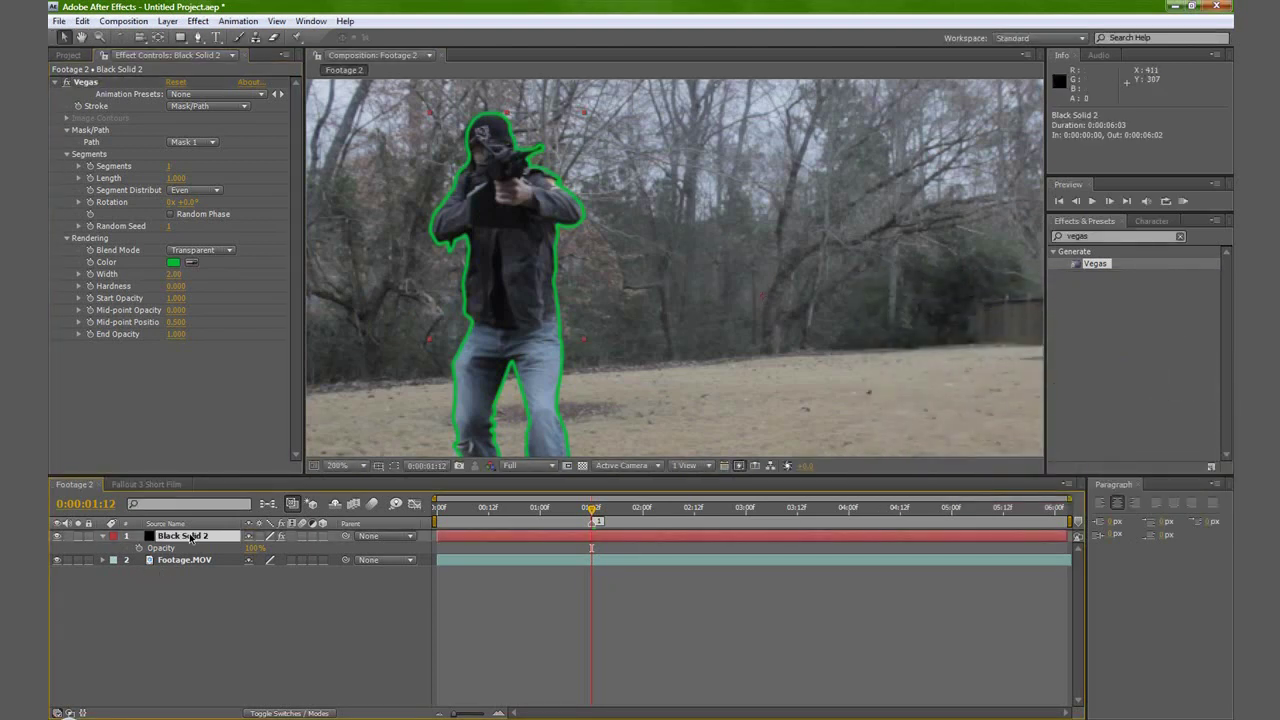
# Duplicate Black Solid 2 and give the copy a white stroke of width 1.
pyautogui.hotkey('ctrl', 'd')
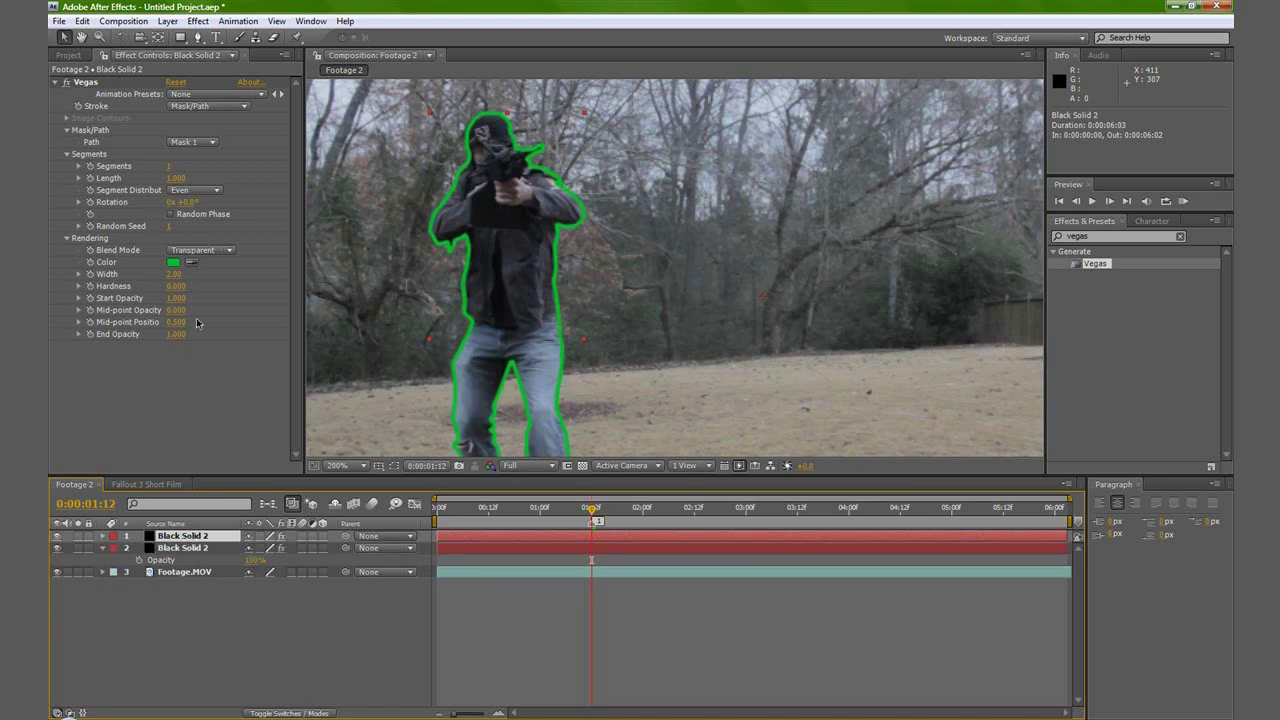
pyautogui.click(173, 263)
pyautogui.moveTo(1048, 362); pyautogui.dragTo(800, 277)
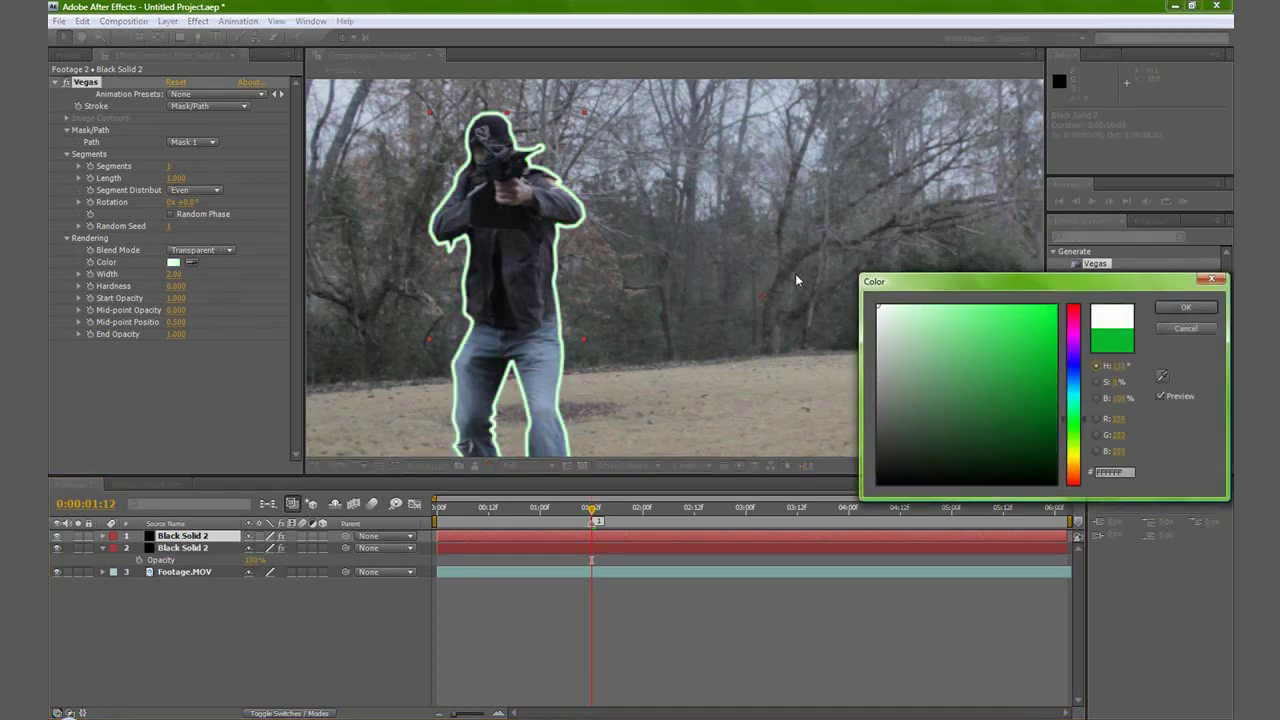
pyautogui.click(1199, 310)
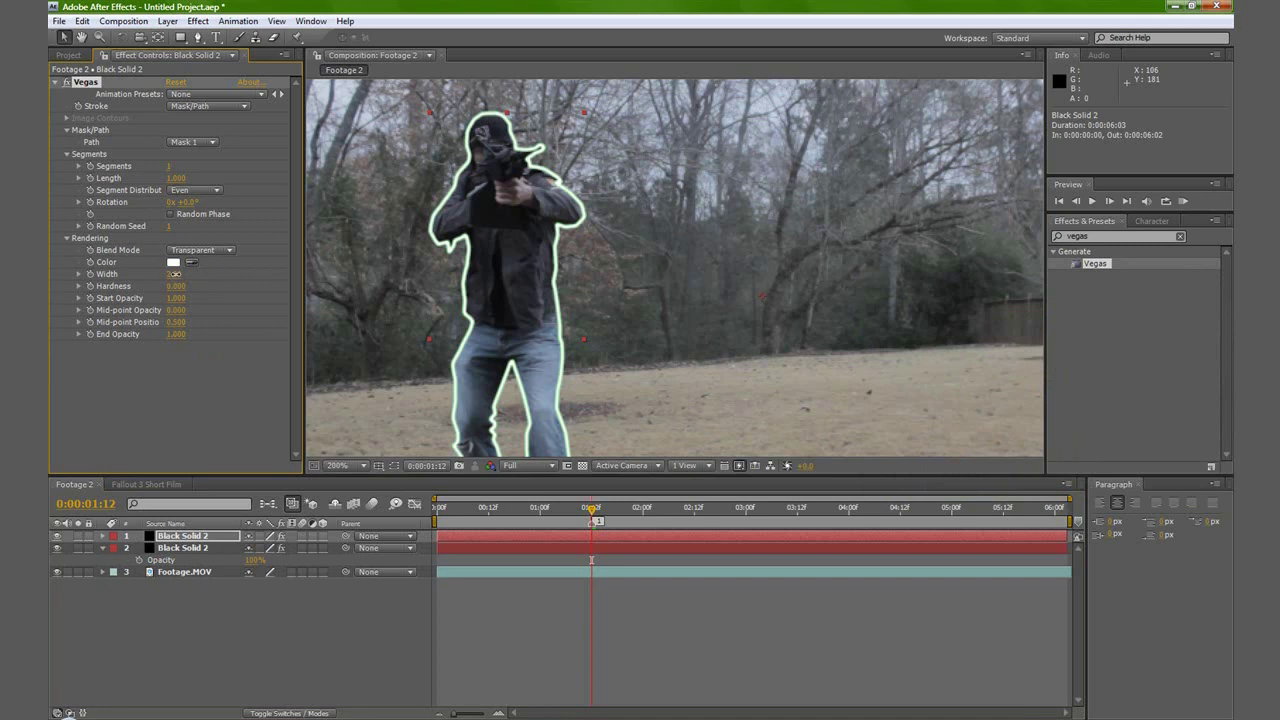
pyautogui.click(176, 274)
pyautogui.write('1')
pyautogui.press('Return')
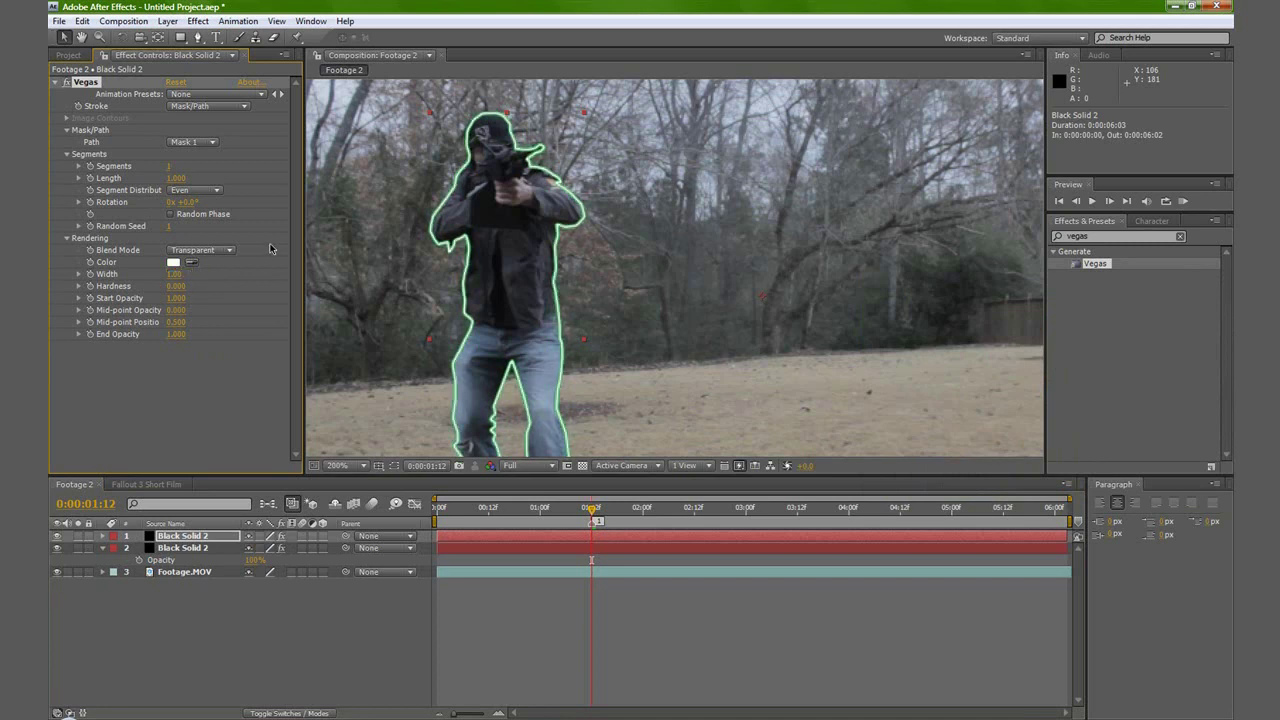
pyautogui.hotkey('ctrl', '5')
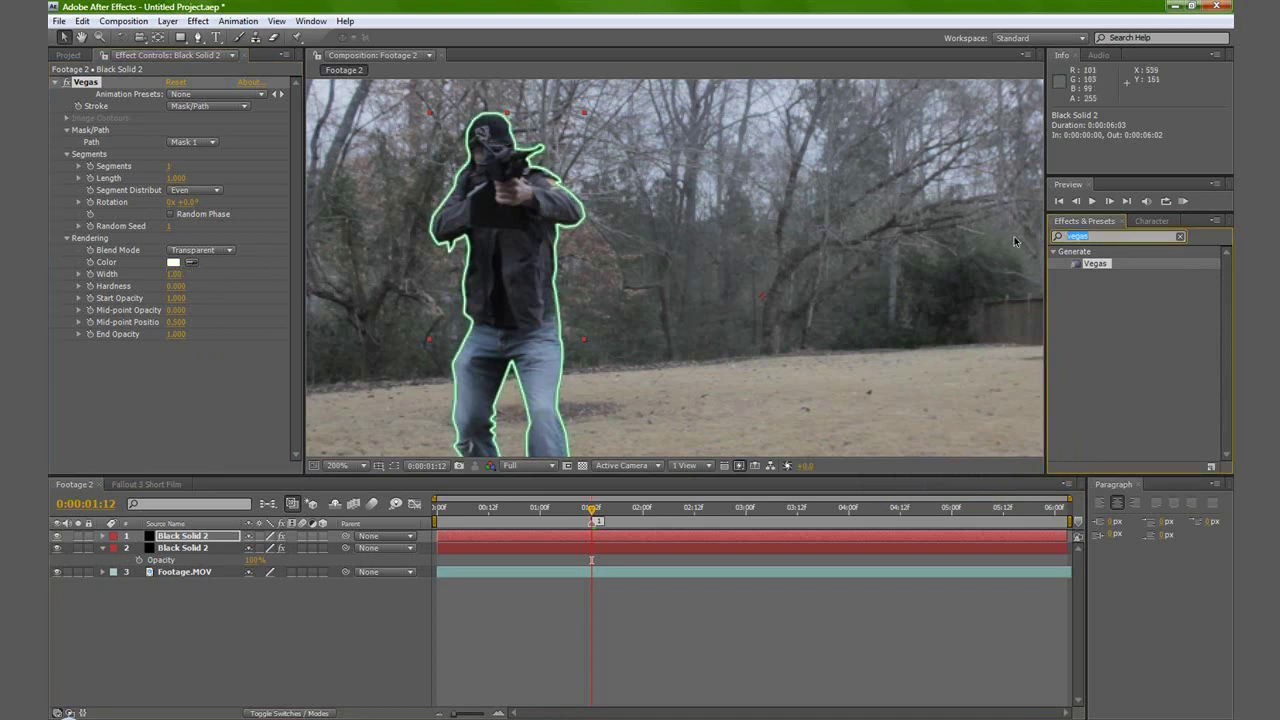
# Apply Fast Blur to layer 2 and set its Blurriness amount.
pyautogui.write('fast b')
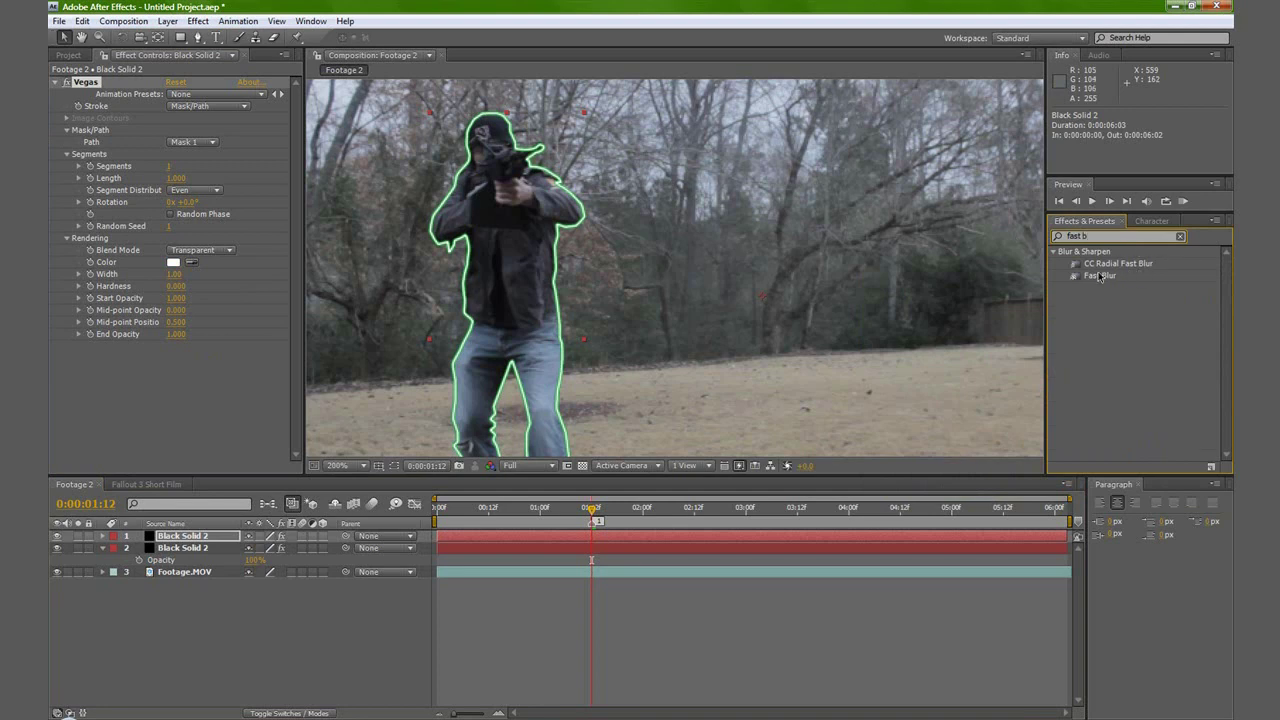
pyautogui.moveTo(1100, 276); pyautogui.dragTo(187, 550)
pyautogui.click(172, 370)
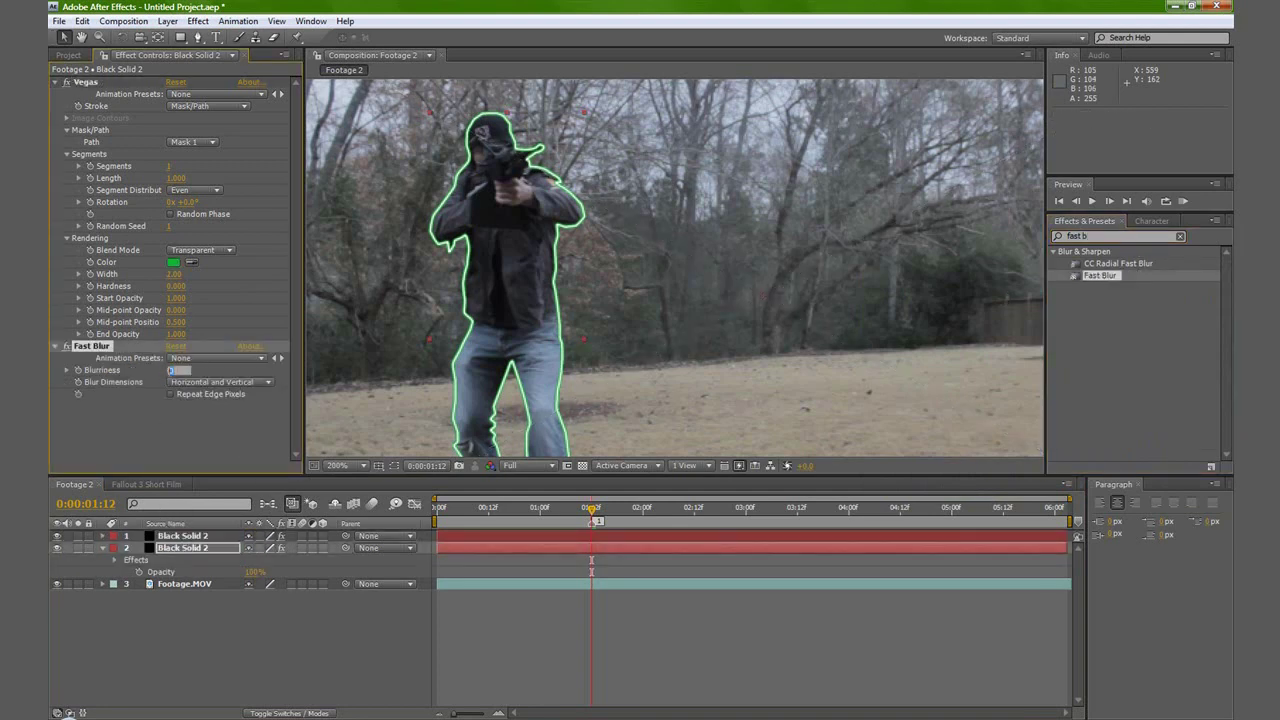
pyautogui.press('Return')
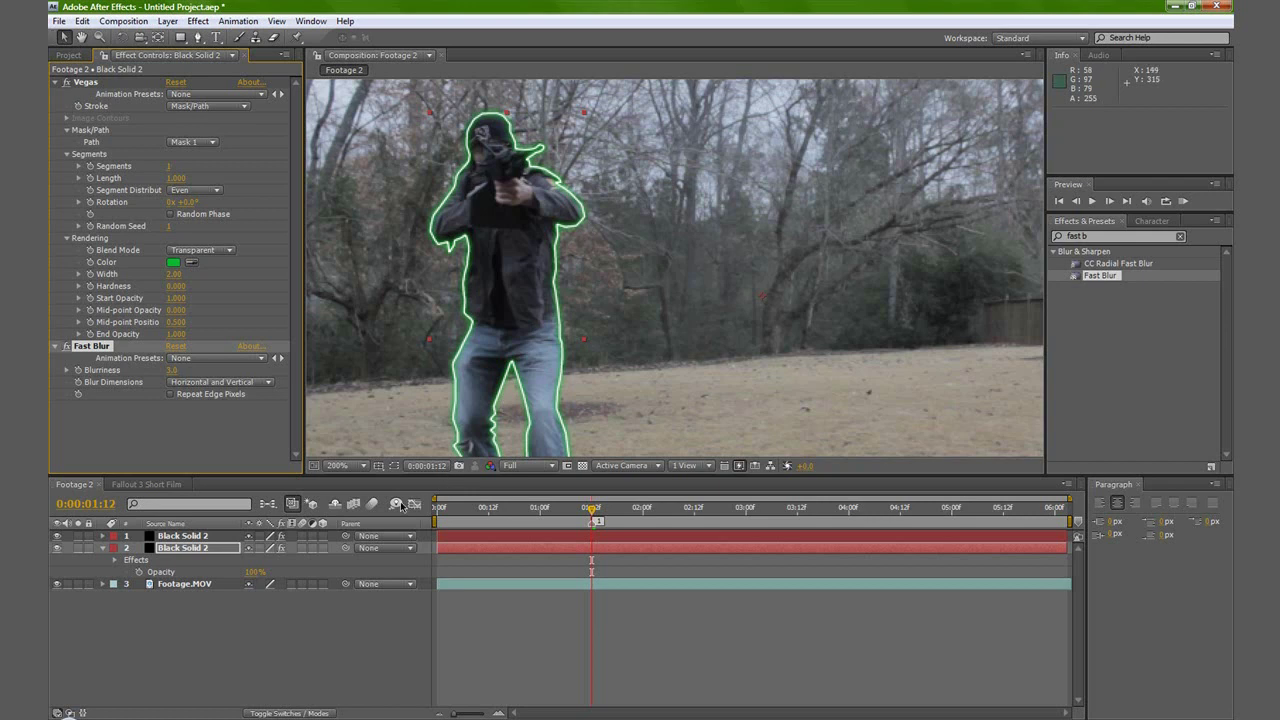
# Set both Black Solid 2 layers to Add blend mode and zoom back to 100%.
pyautogui.click(212, 550)
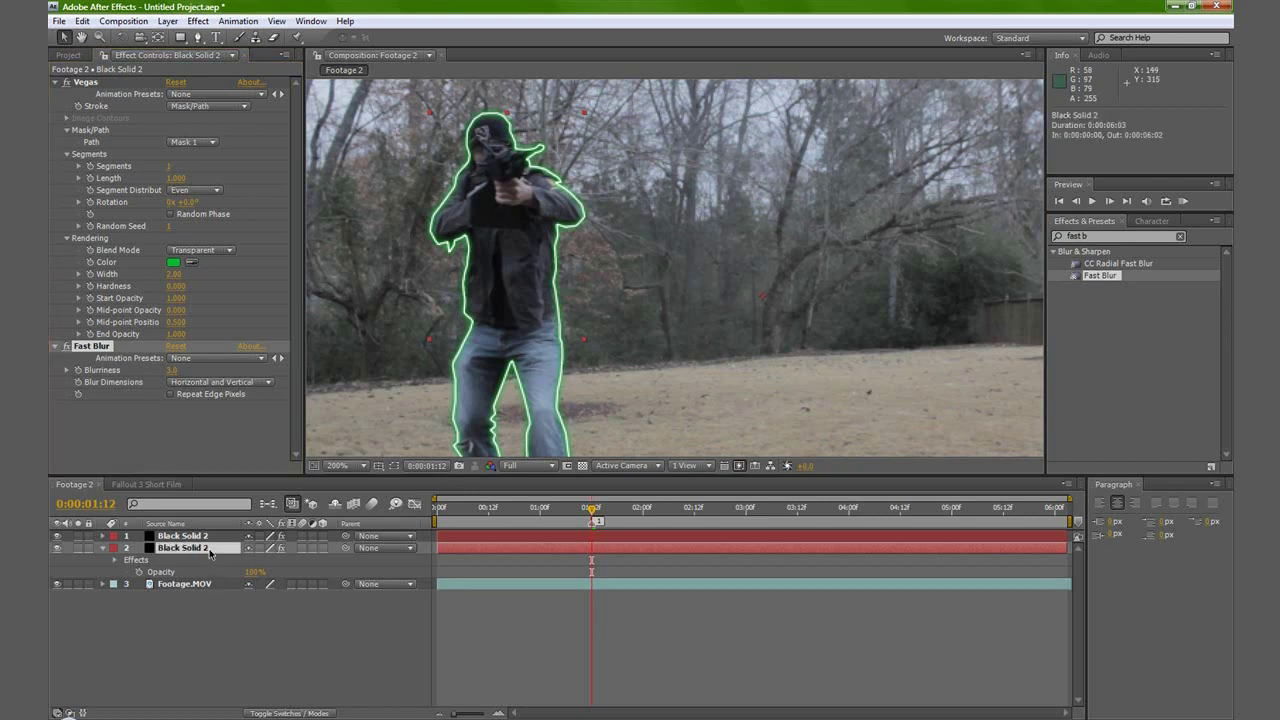
pyautogui.keyDown('shift'); pyautogui.click(212, 538); pyautogui.keyUp('shift')
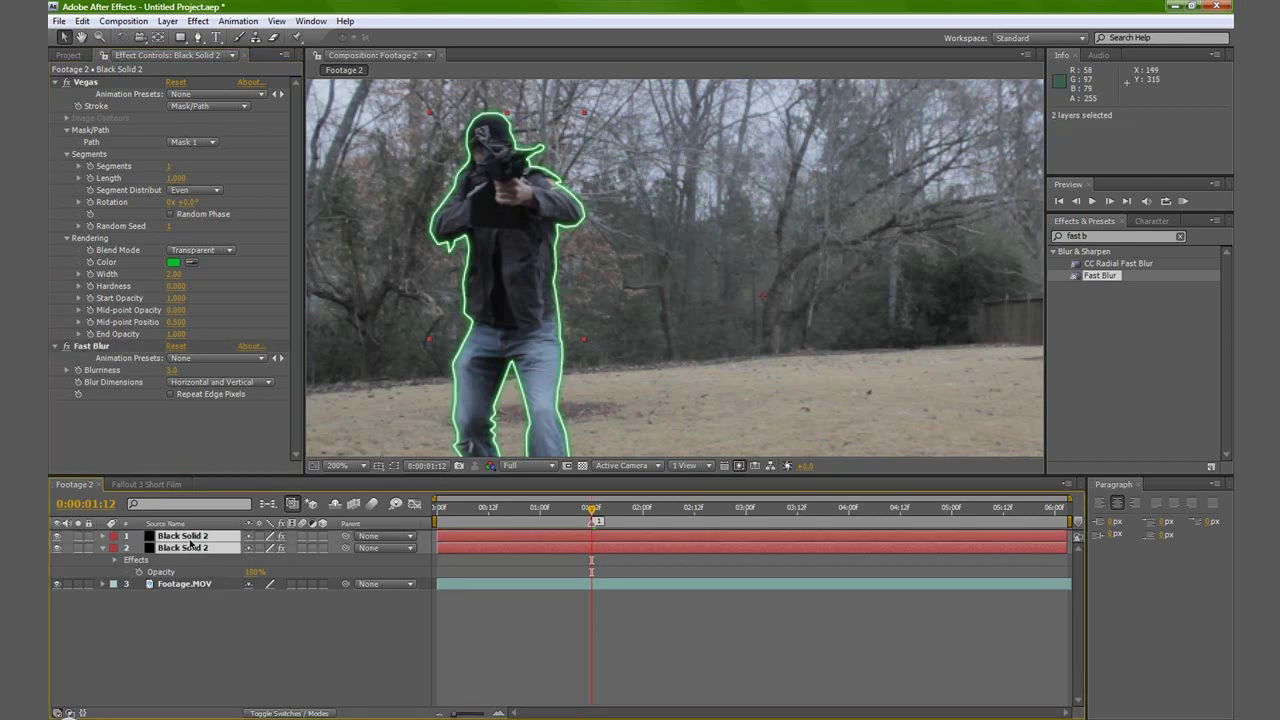
pyautogui.click(294, 713)
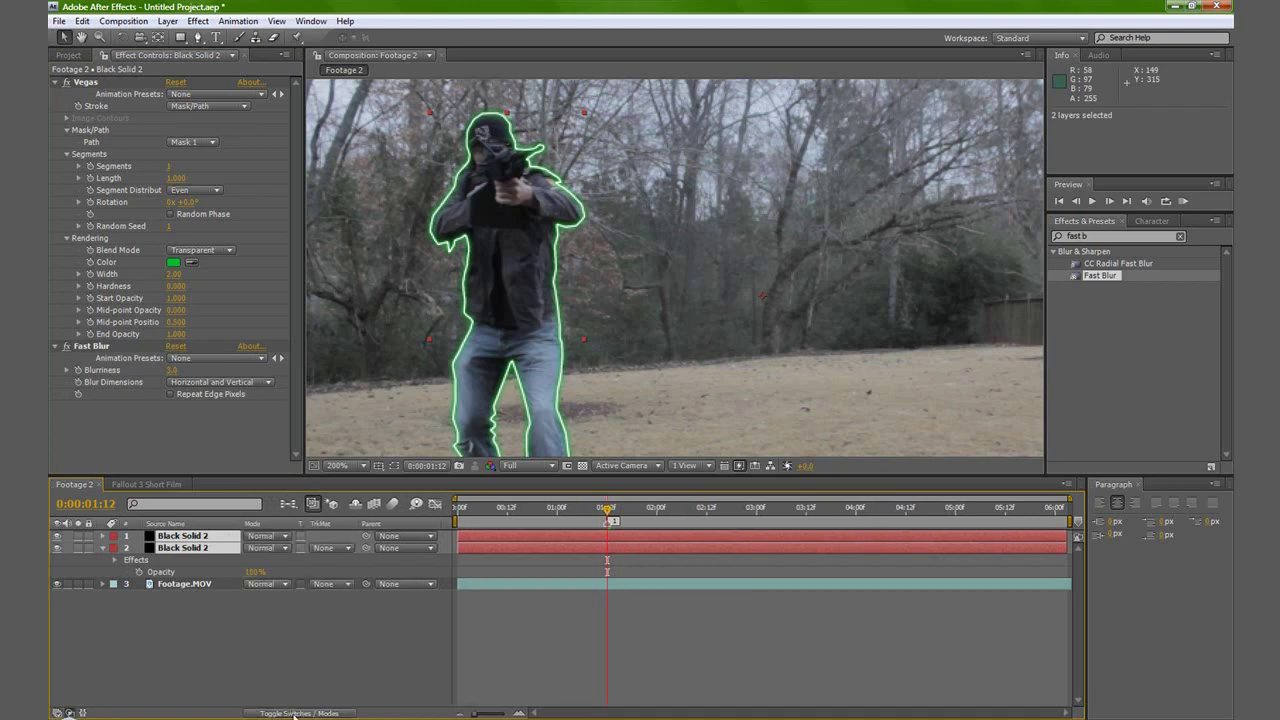
pyautogui.click(285, 537)
pyautogui.click(265, 280)
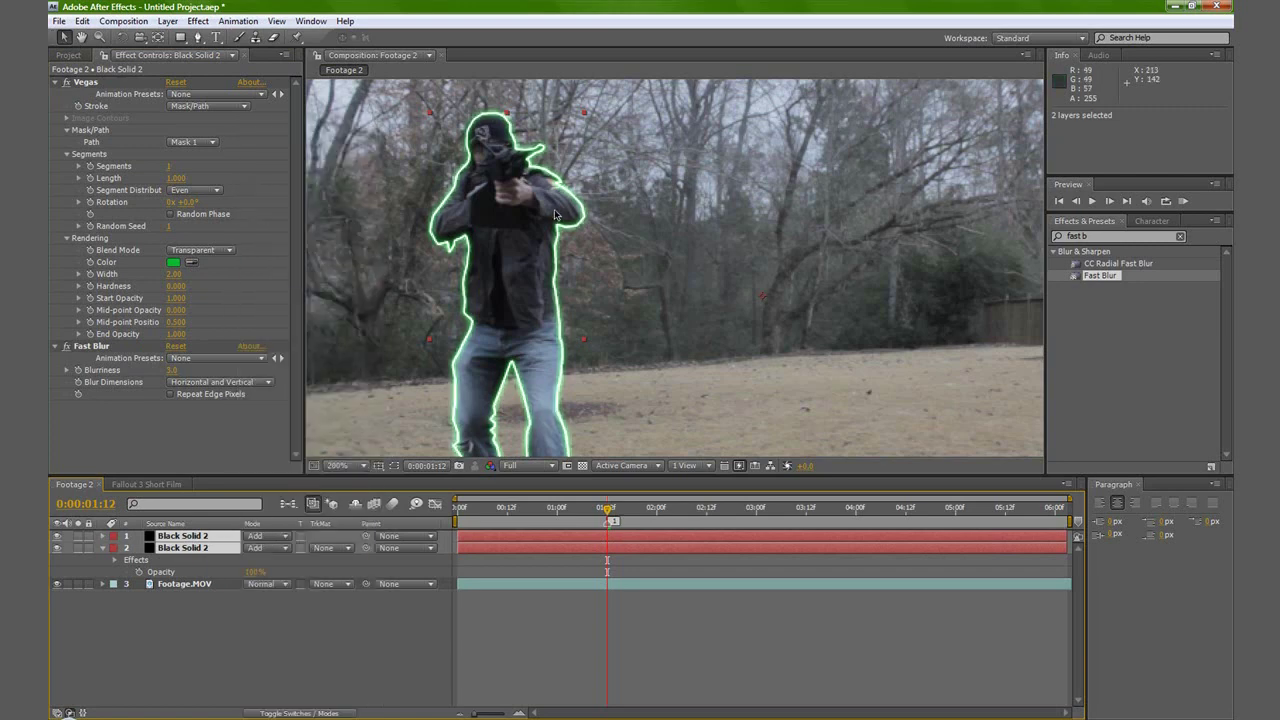
pyautogui.click(345, 600)
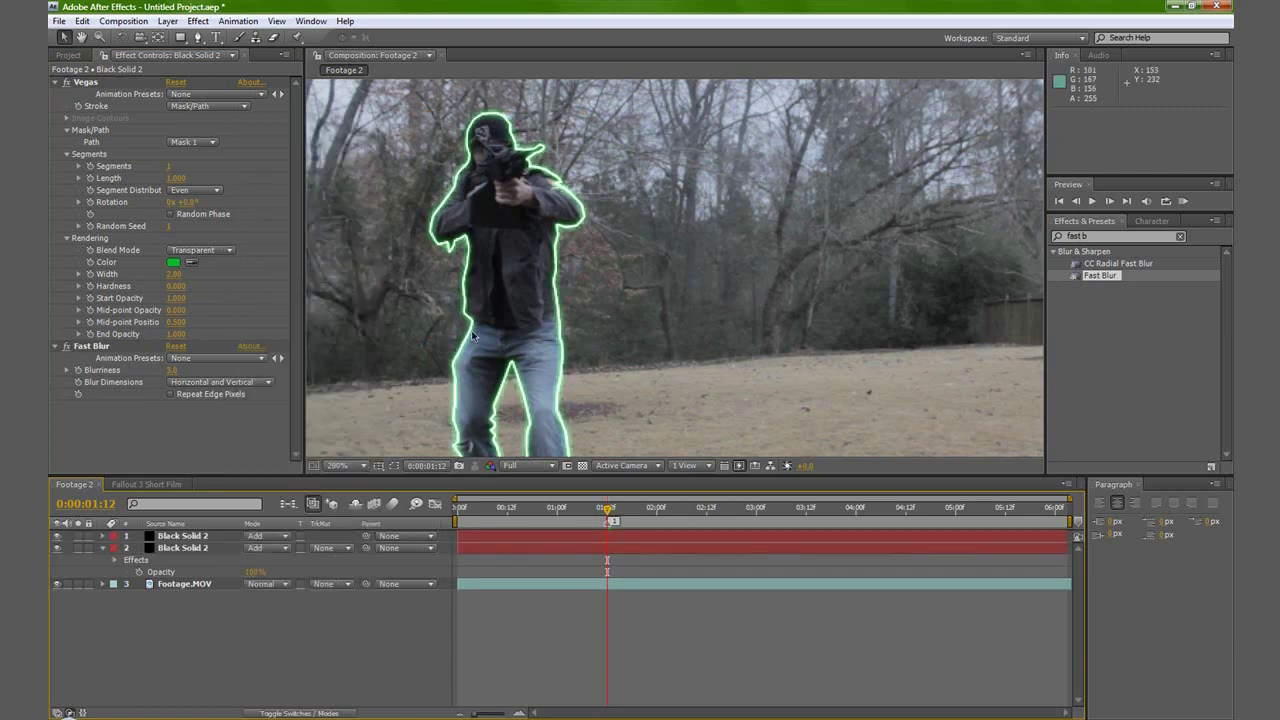
pyautogui.press(',')
pyautogui.moveTo(469, 323); pyautogui.dragTo(528, 281)
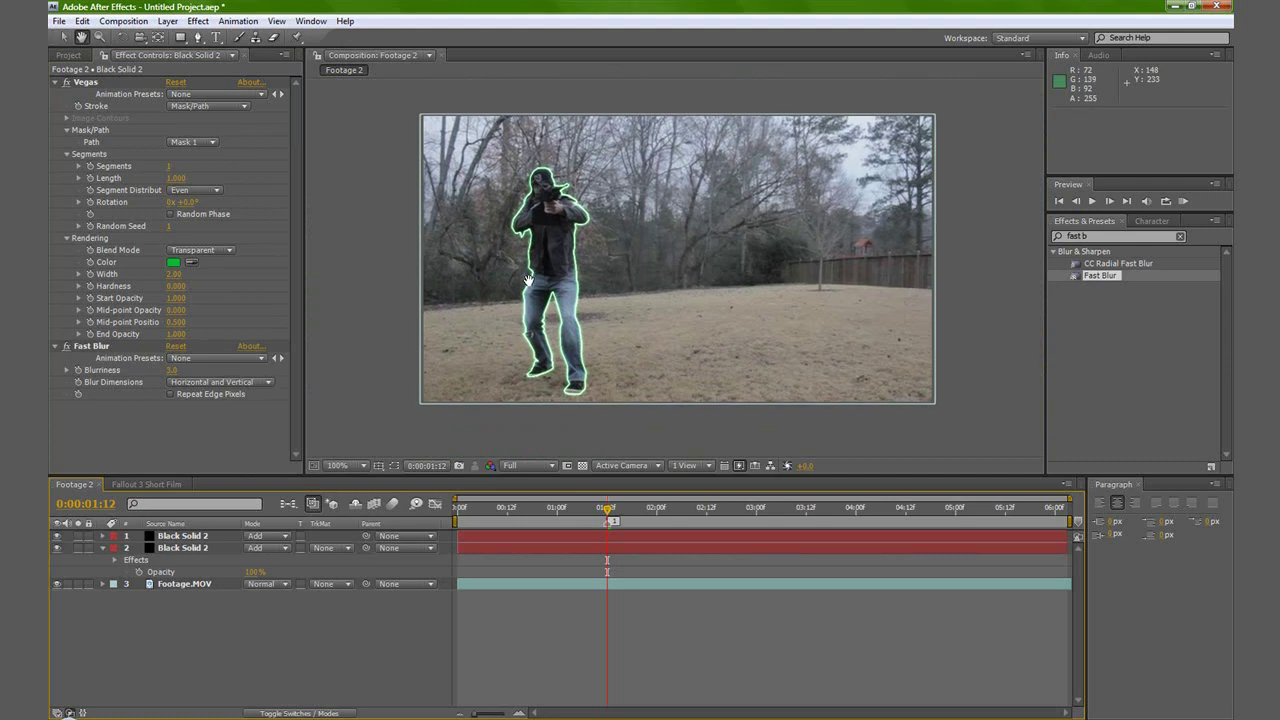
pyautogui.press('v')
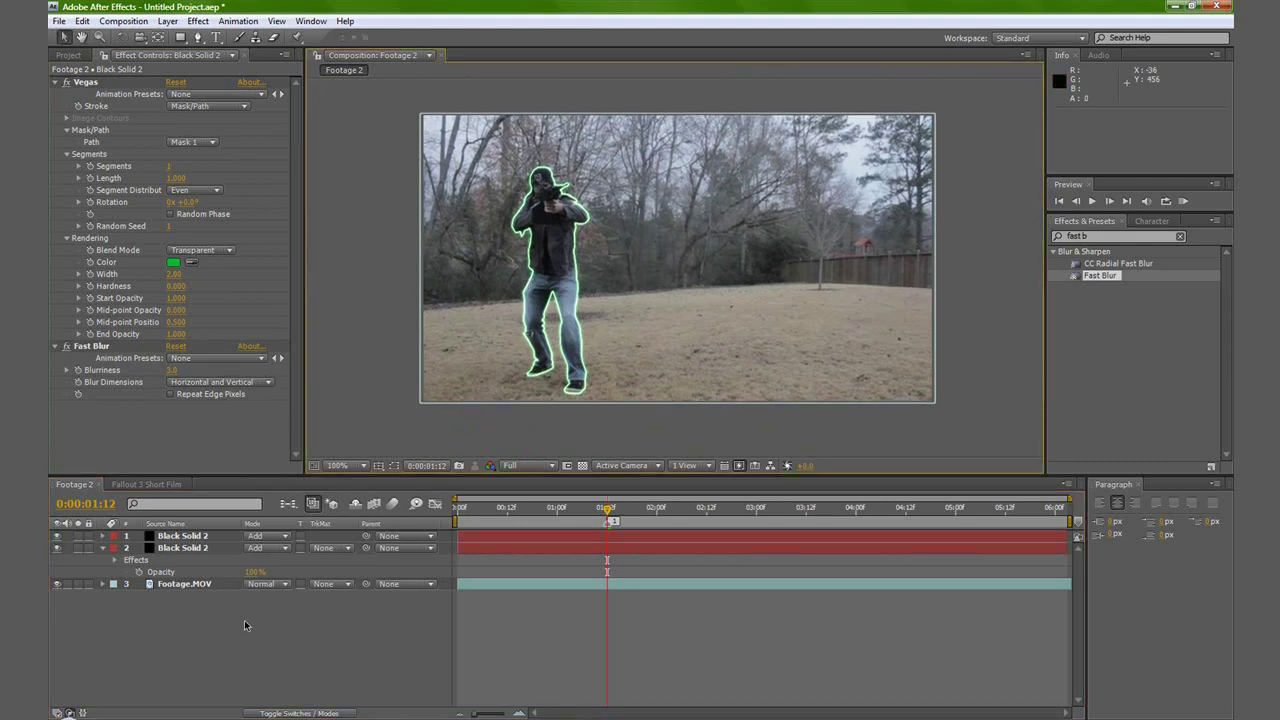
# Parent both Black Solid 2 layers to Footage.MOV and scrub ahead to check tracking.
pyautogui.click(102, 547)
pyautogui.click(197, 548)
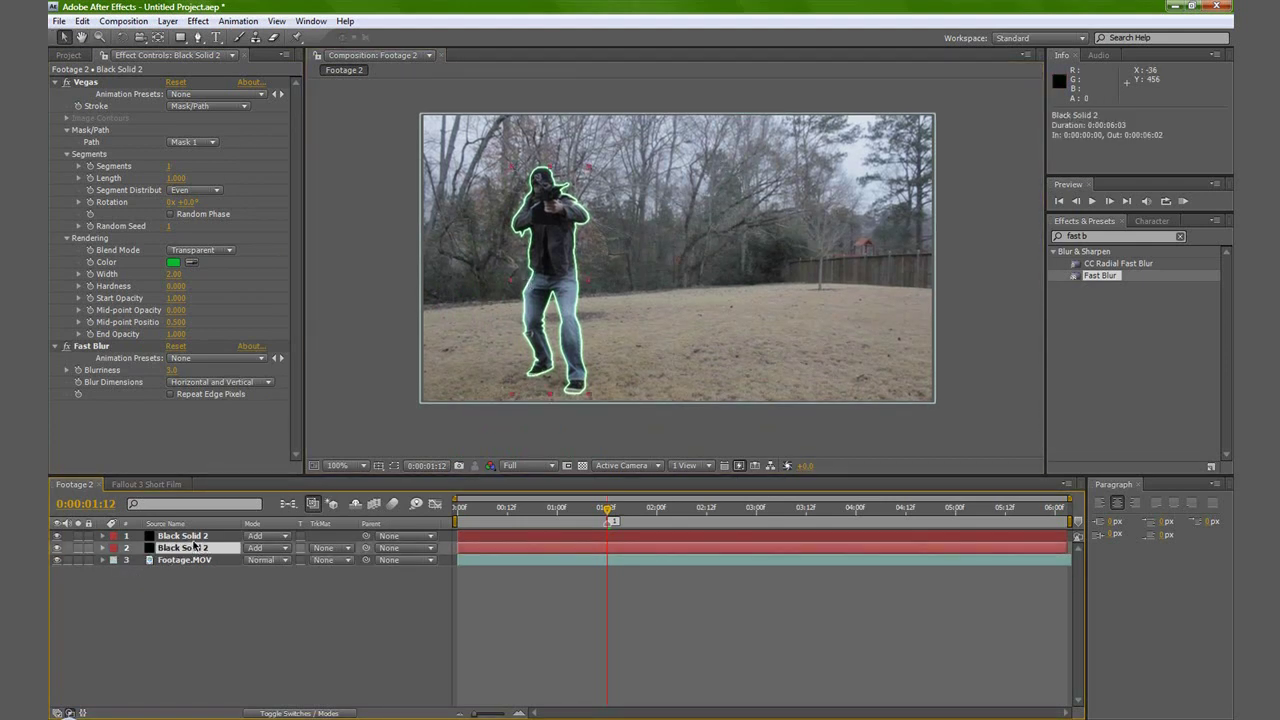
pyautogui.keyDown('shift'); pyautogui.click(196, 536); pyautogui.keyUp('shift')
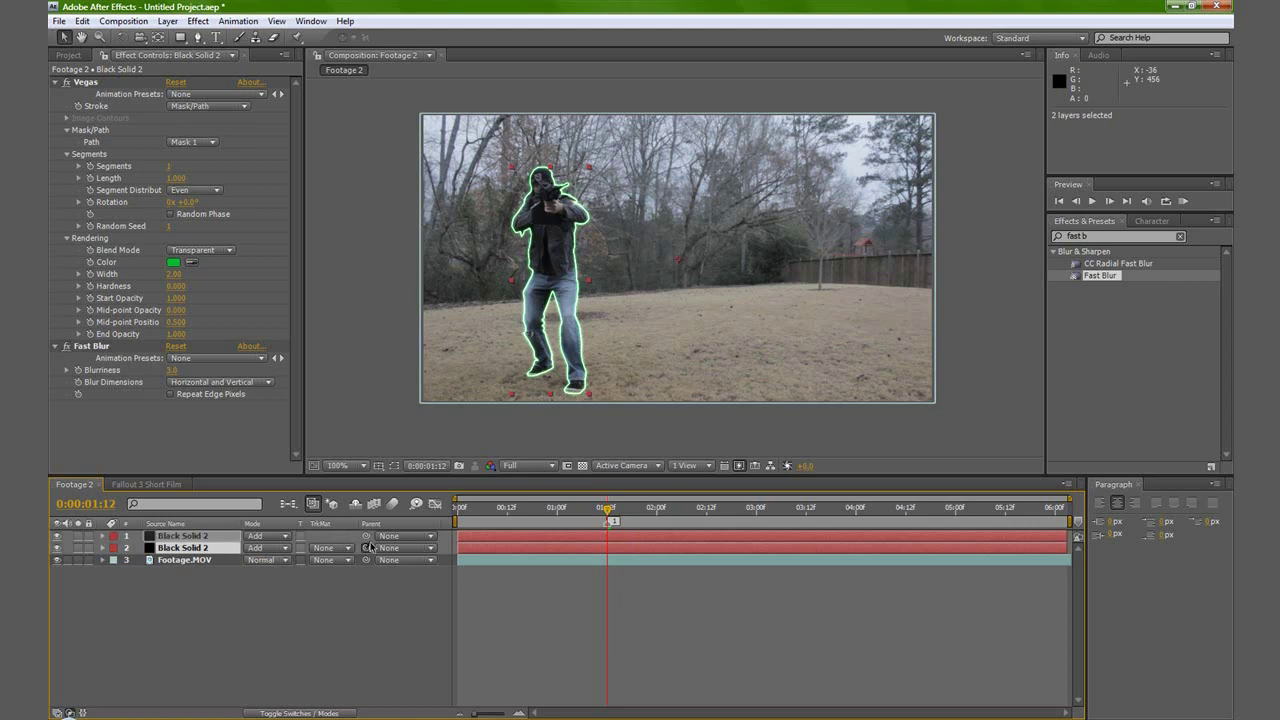
pyautogui.moveTo(367, 548); pyautogui.dragTo(200, 561)
pyautogui.click(318, 626)
pyautogui.moveTo(608, 510); pyautogui.dragTo(669, 508)
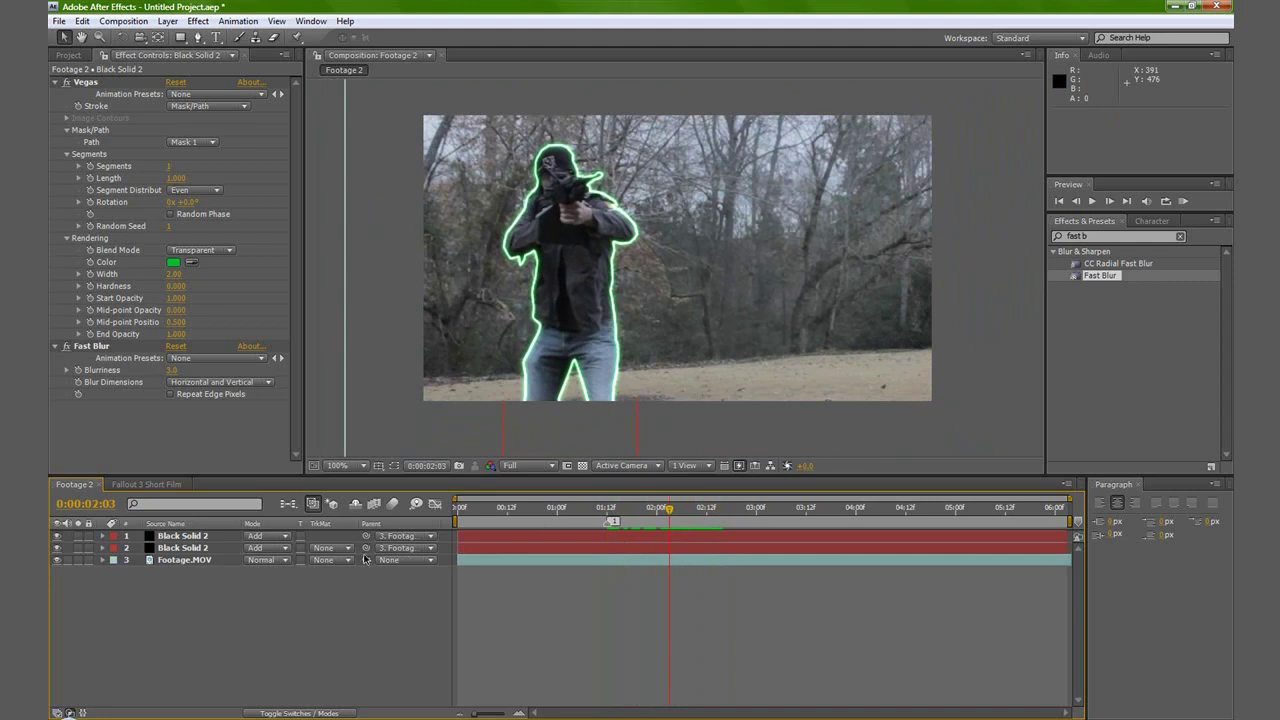
# Turn on motion blur for the outline layers and glance at the Fallout 3 Short Film comp.
pyautogui.click(301, 537)
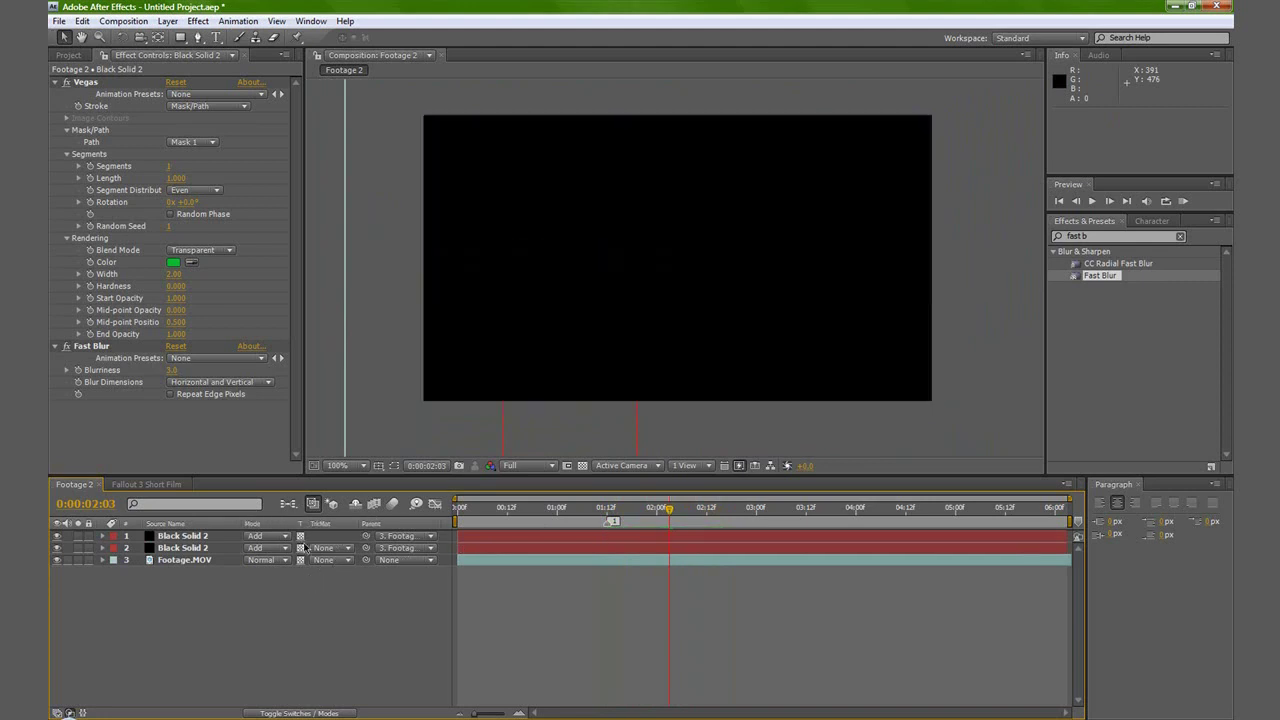
pyautogui.click(305, 548)
pyautogui.click(322, 713)
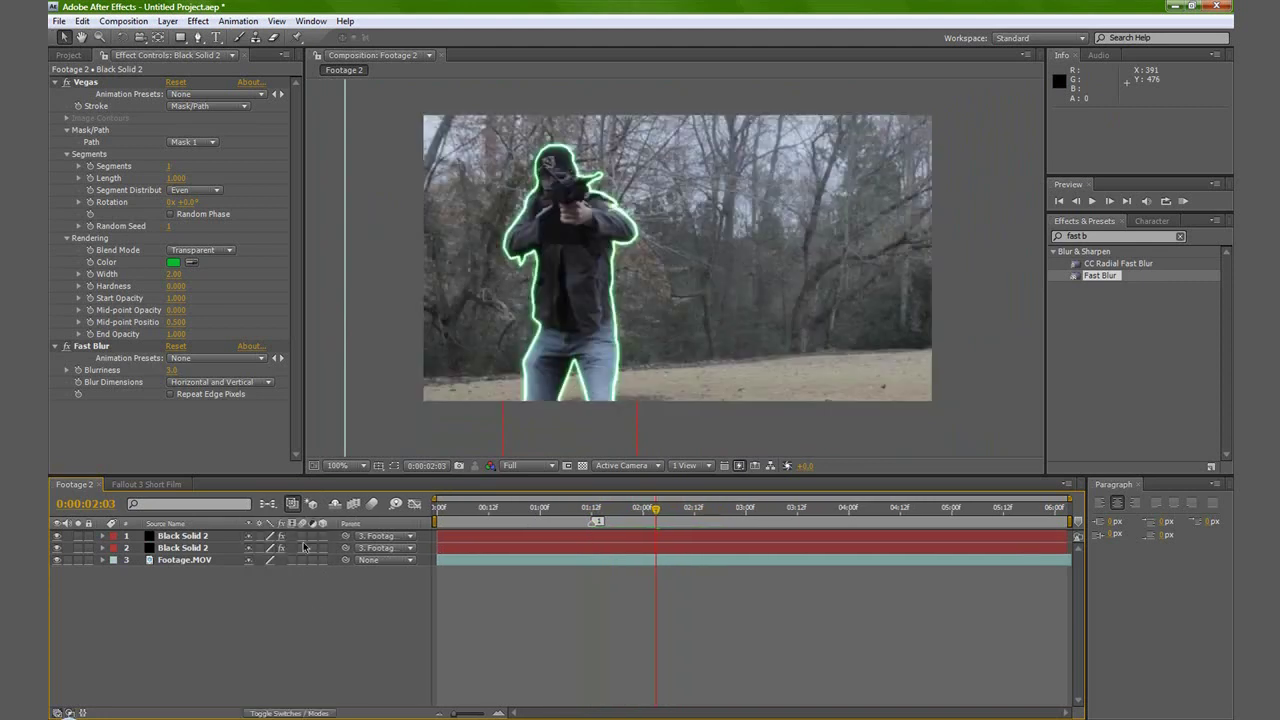
pyautogui.click(302, 536)
pyautogui.click(370, 502)
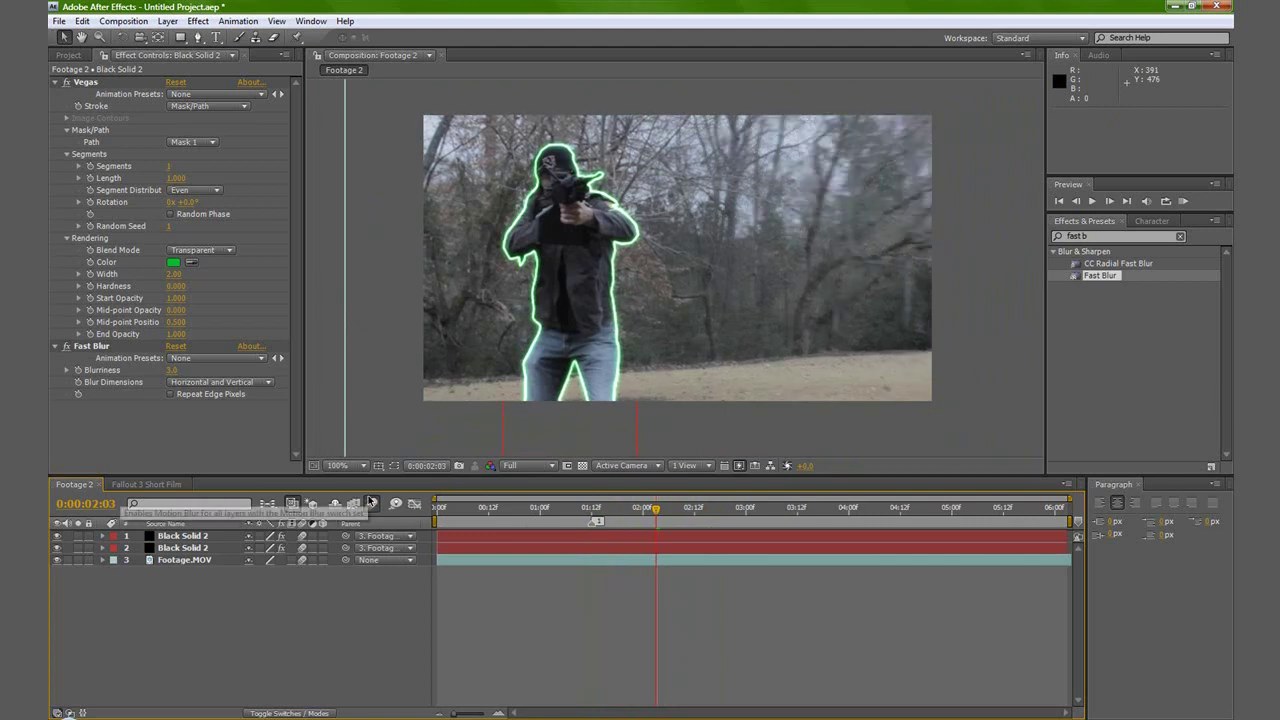
pyautogui.click(377, 588)
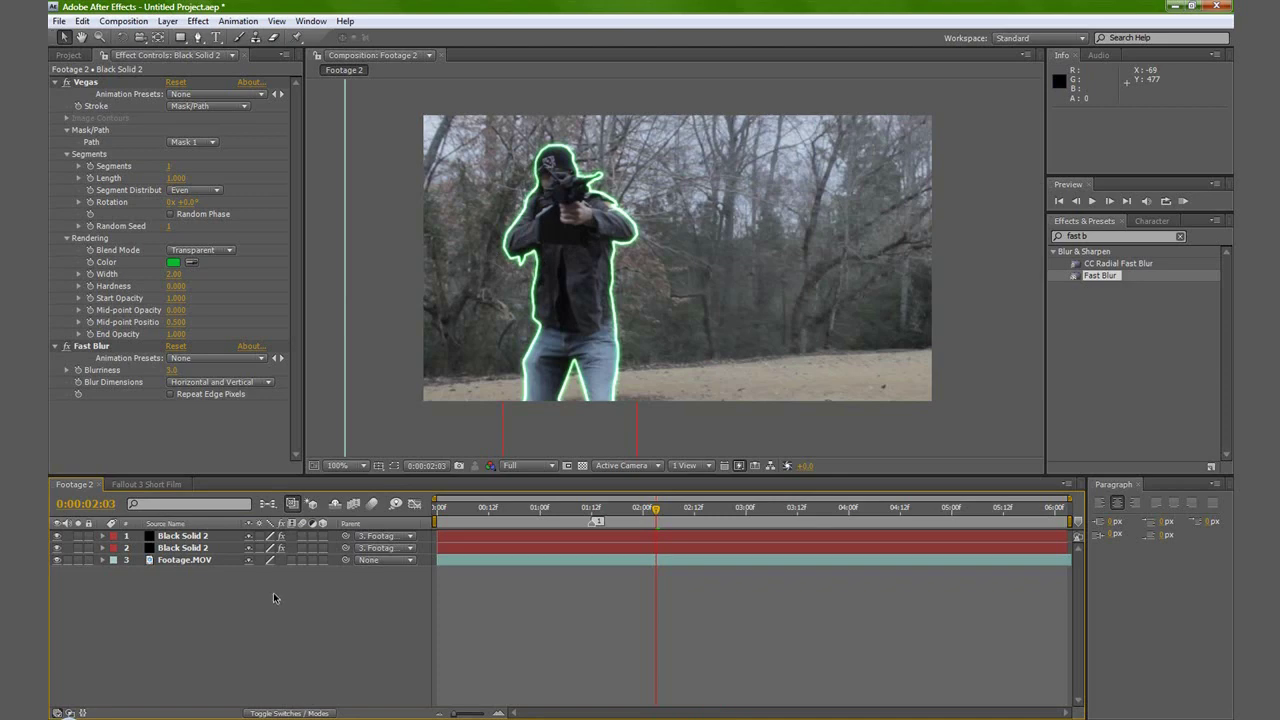
pyautogui.click(127, 483)
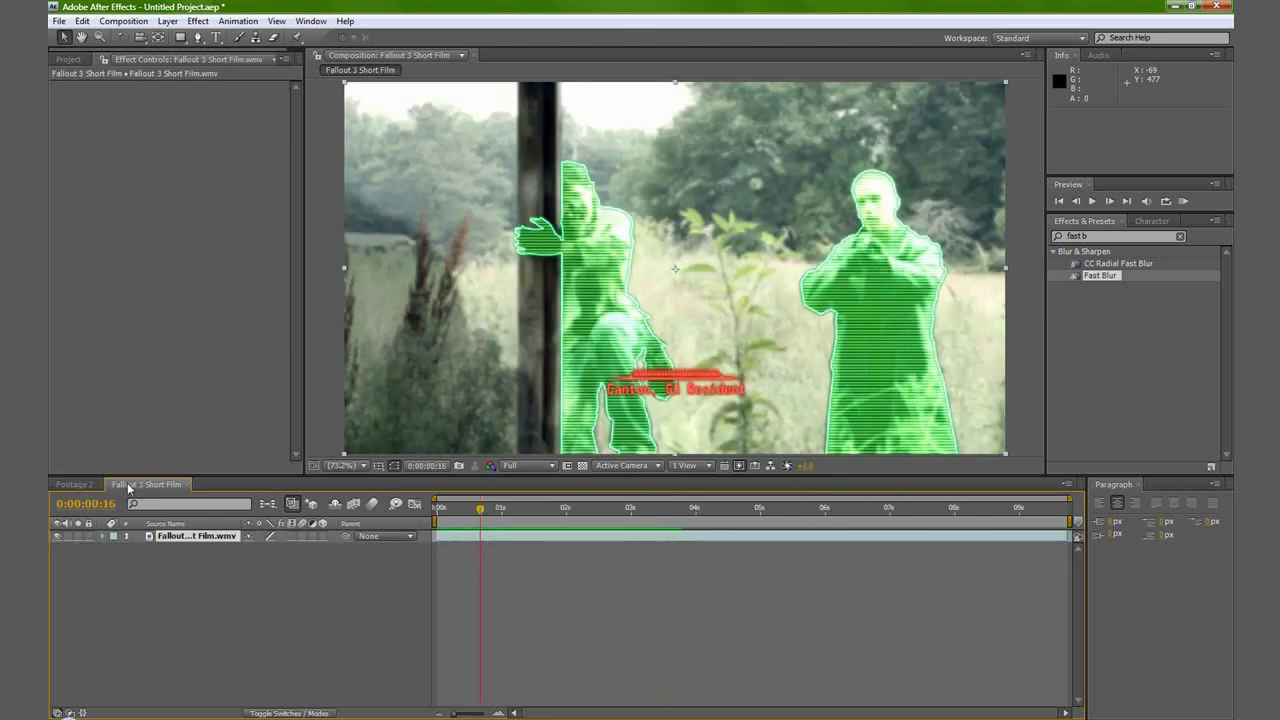
pyautogui.click(77, 485)
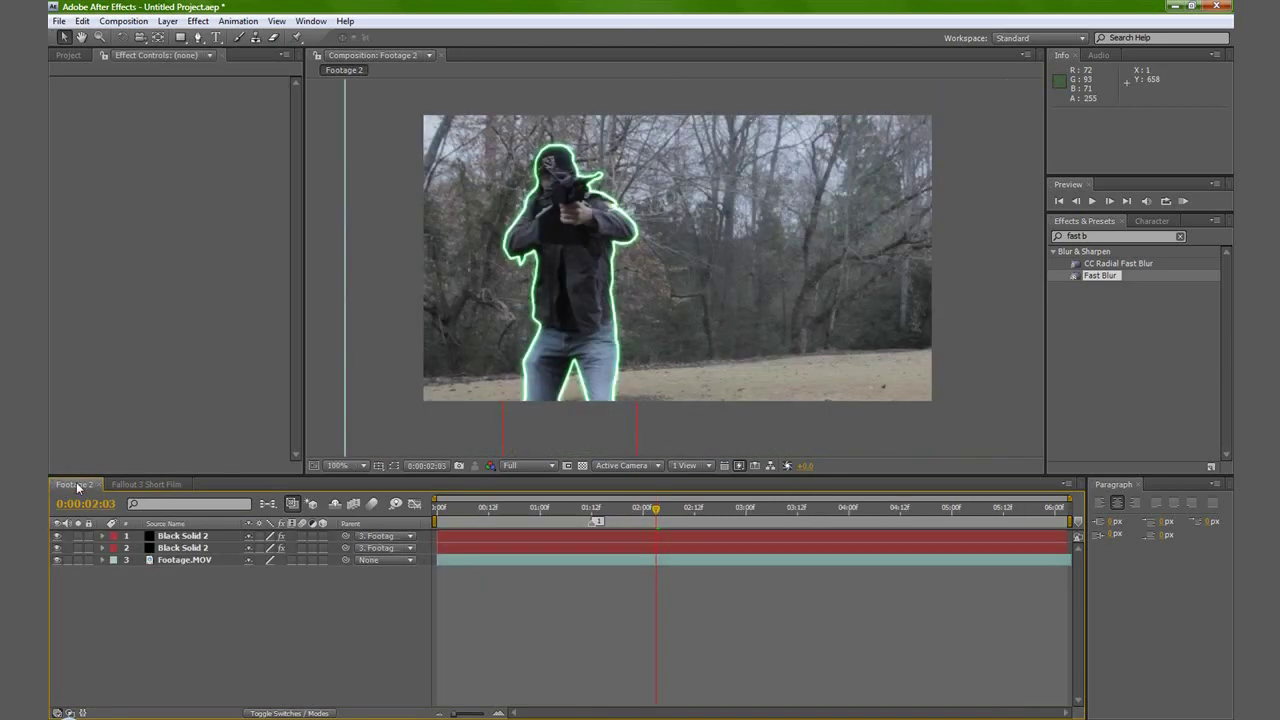
pyautogui.click(167, 22)
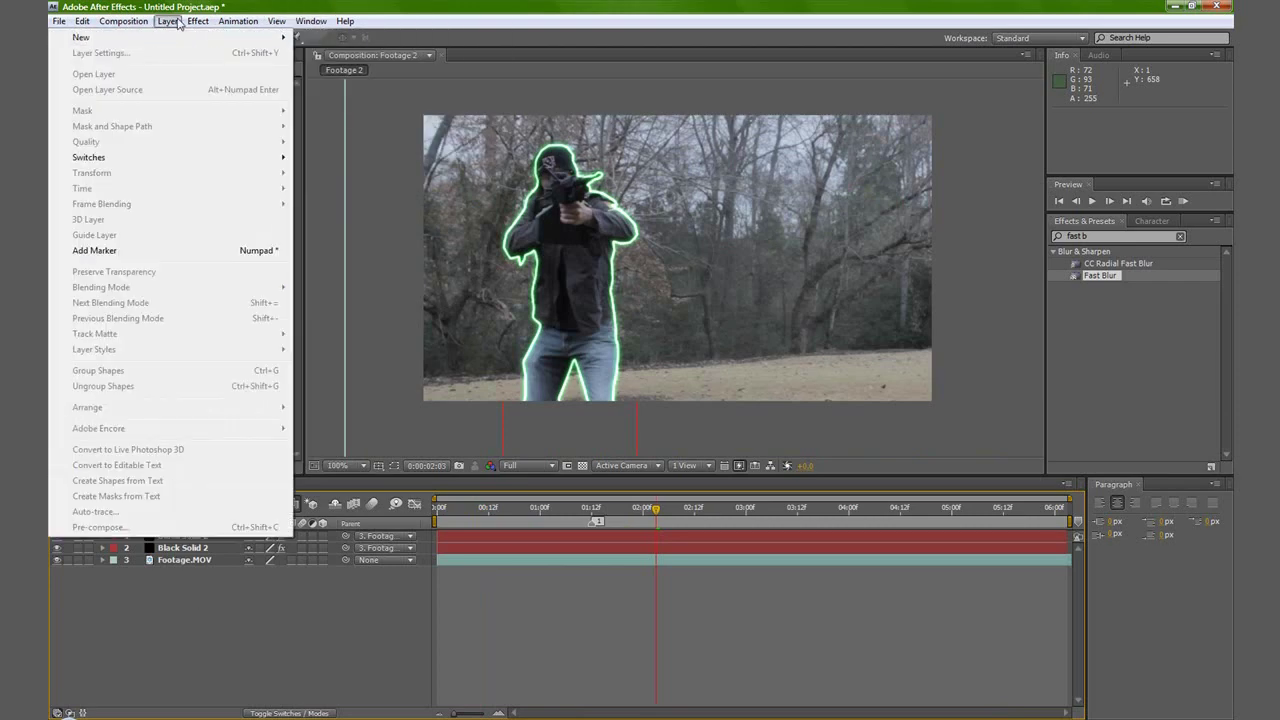
# Create a new solid layer, Black Solid 3, via Layer > New > Solid.
pyautogui.moveTo(277, 37)
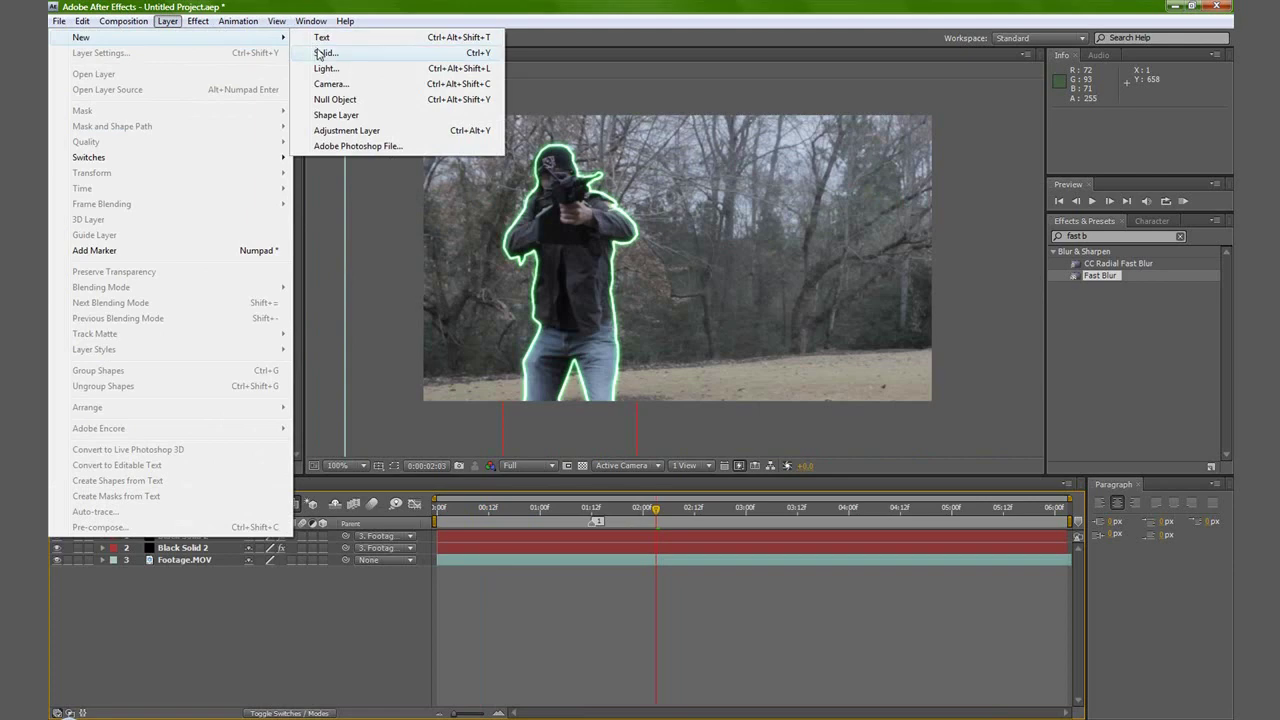
pyautogui.click(318, 53)
pyautogui.click(1005, 395)
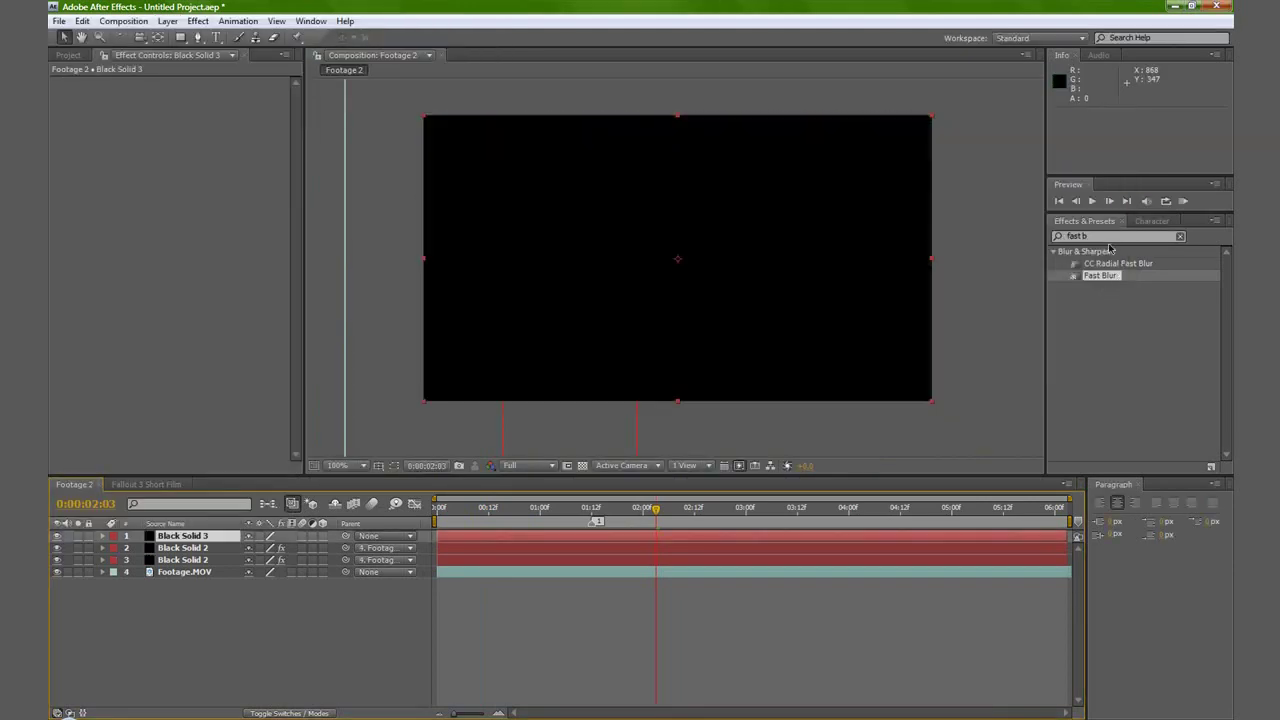
# Search 'grid' in Effects & Presets and apply Grid to Black Solid 3.
pyautogui.click(1107, 236)
pyautogui.write('grid')
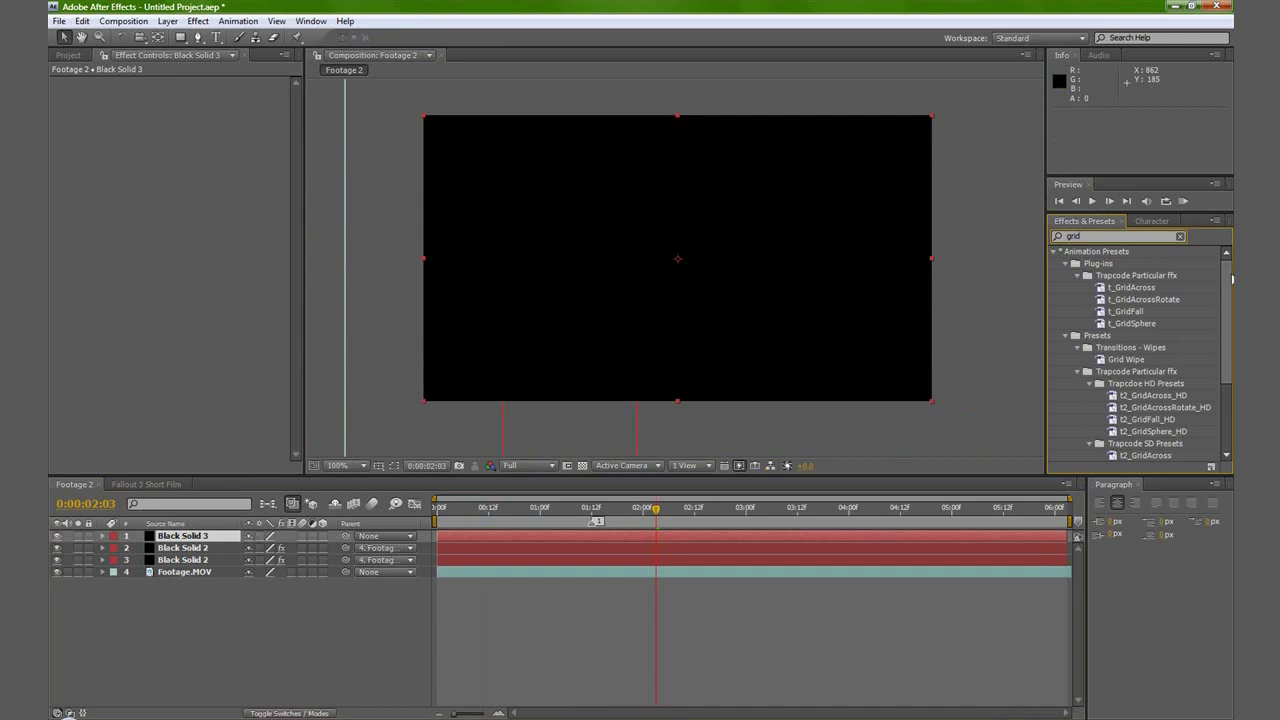
pyautogui.scroll(-3, 1232, 280)
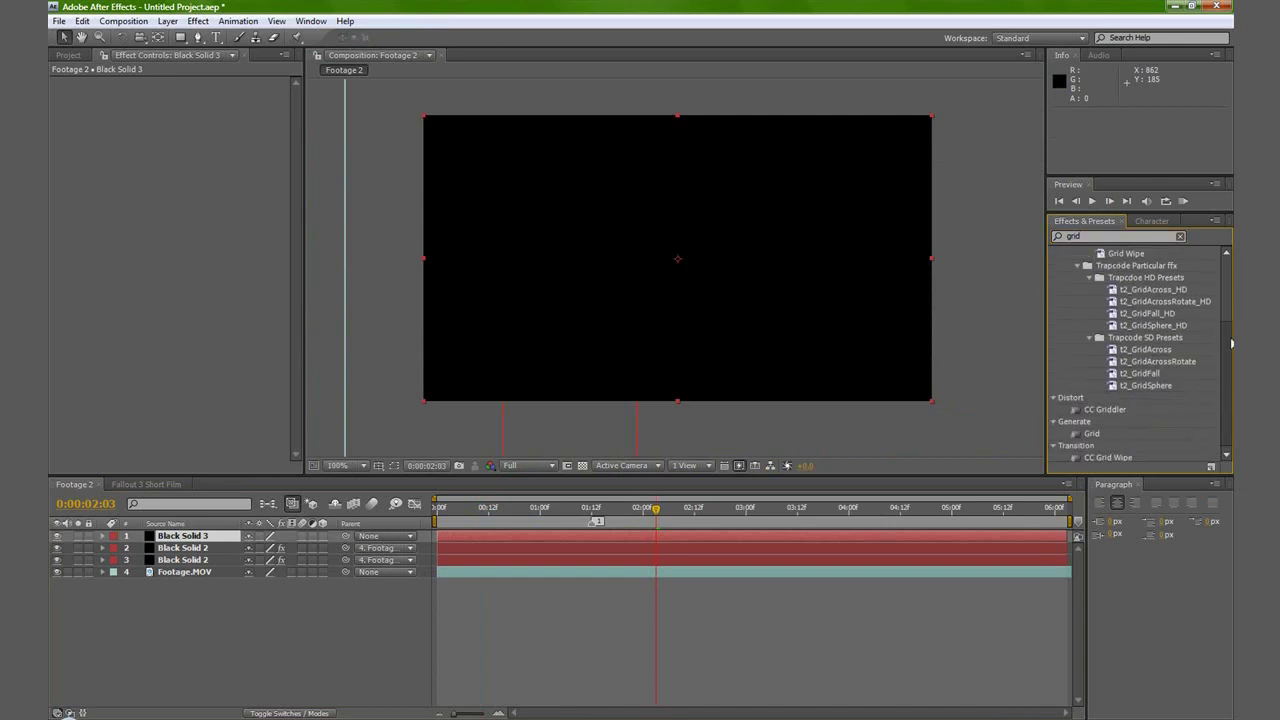
pyautogui.moveTo(1091, 433); pyautogui.dragTo(190, 541)
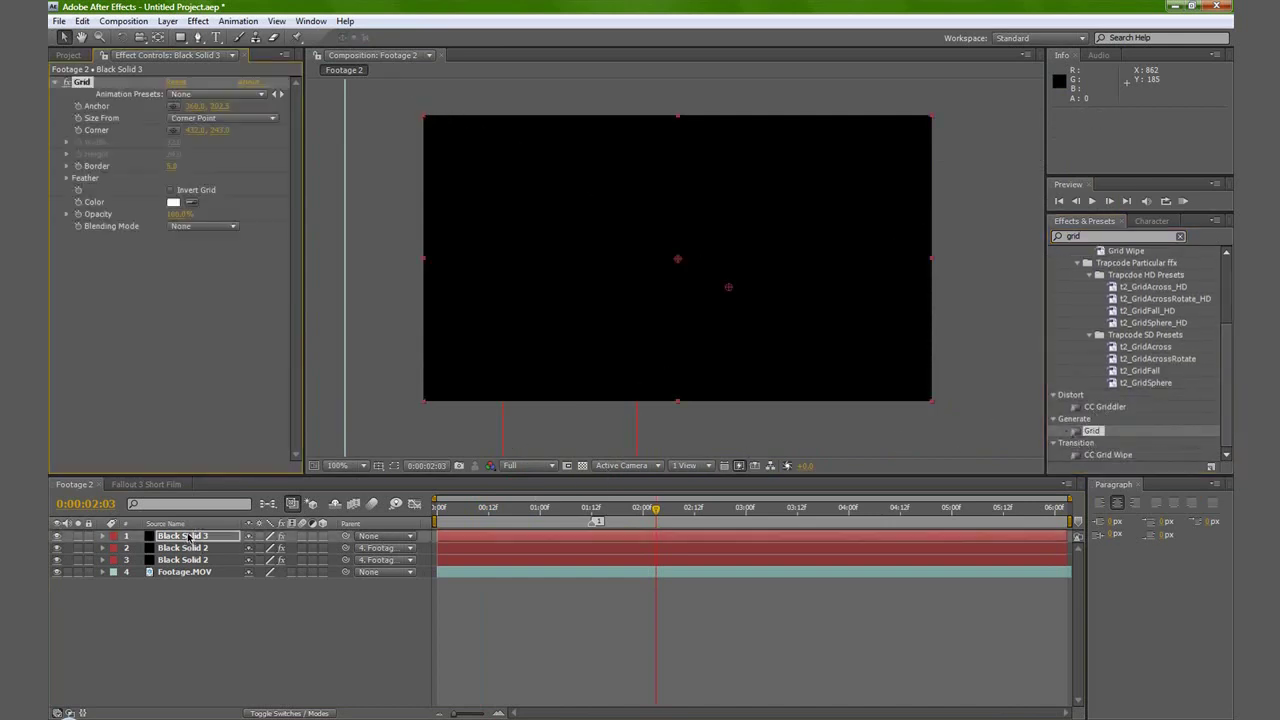
# Rename the new solid 'Grid' and the two Black Solid 2 layers 'Outline White' and 'Outline Green'.
pyautogui.press('Return')
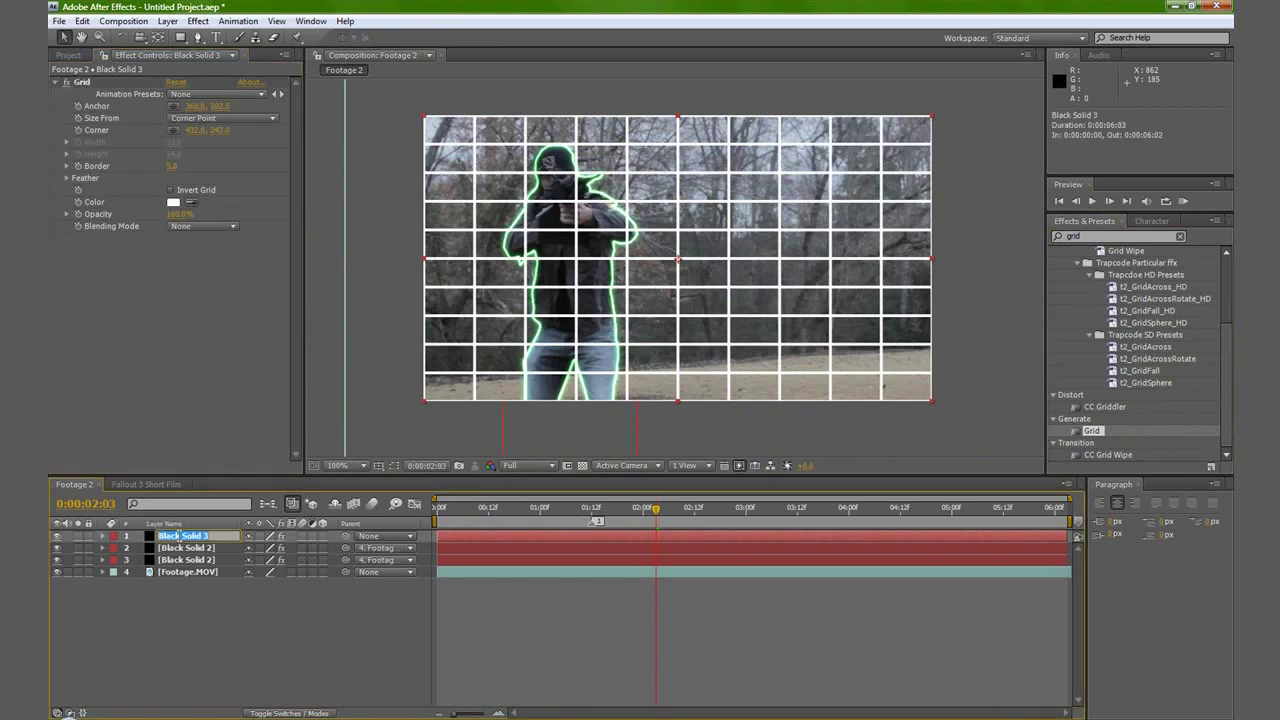
pyautogui.write('Grid')
pyautogui.press('Return')
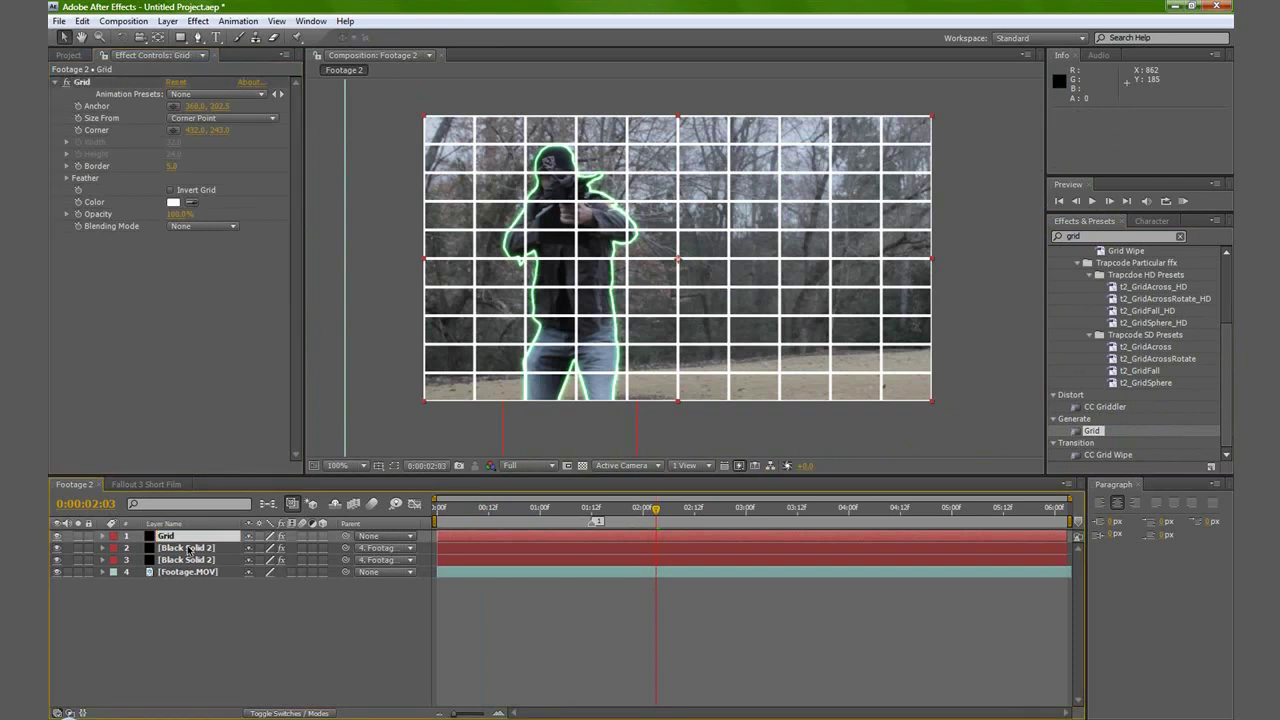
pyautogui.click(189, 549)
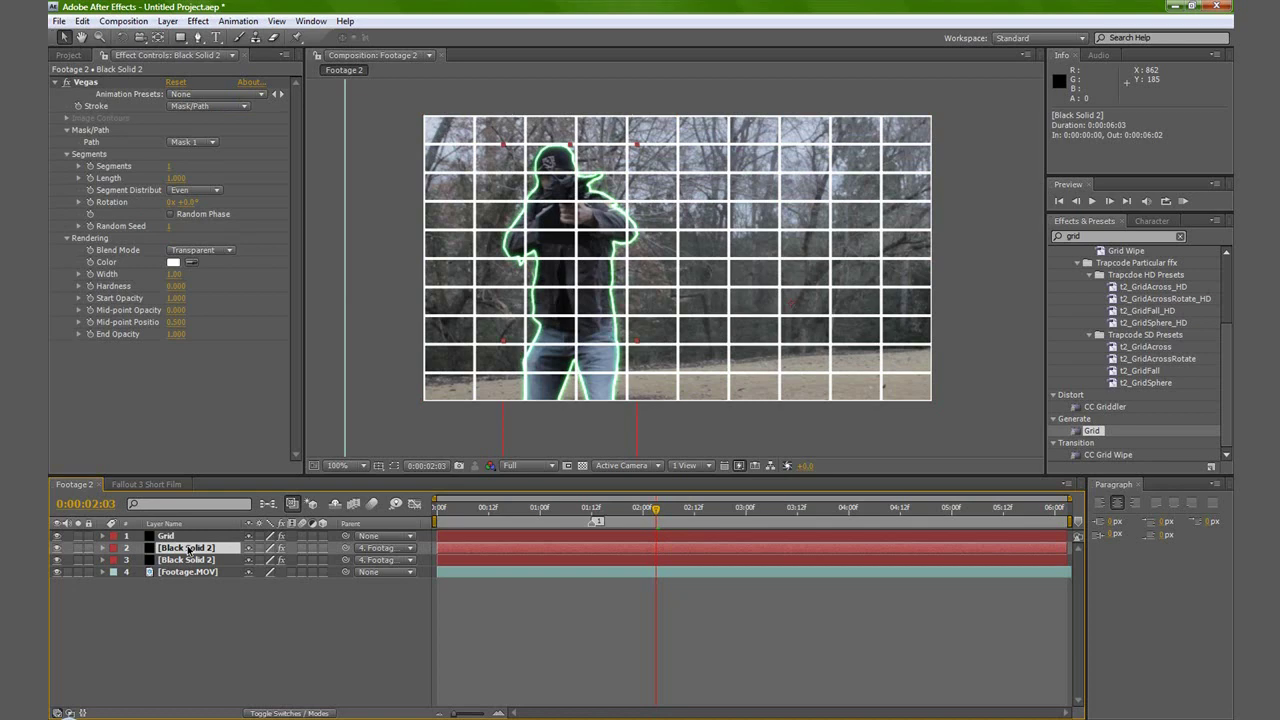
pyautogui.press('Return')
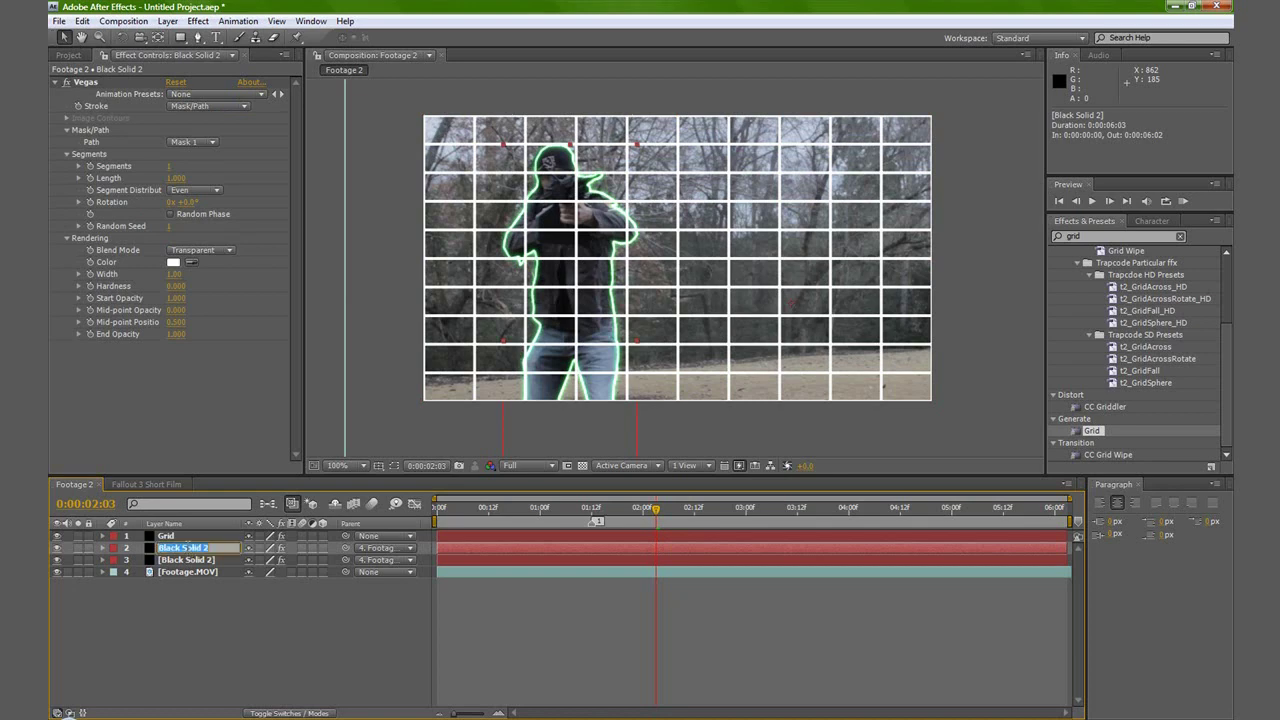
pyautogui.write('Outline White')
pyautogui.press('Return')
pyautogui.click(183, 563)
pyautogui.press('Return')
pyautogui.write('O')
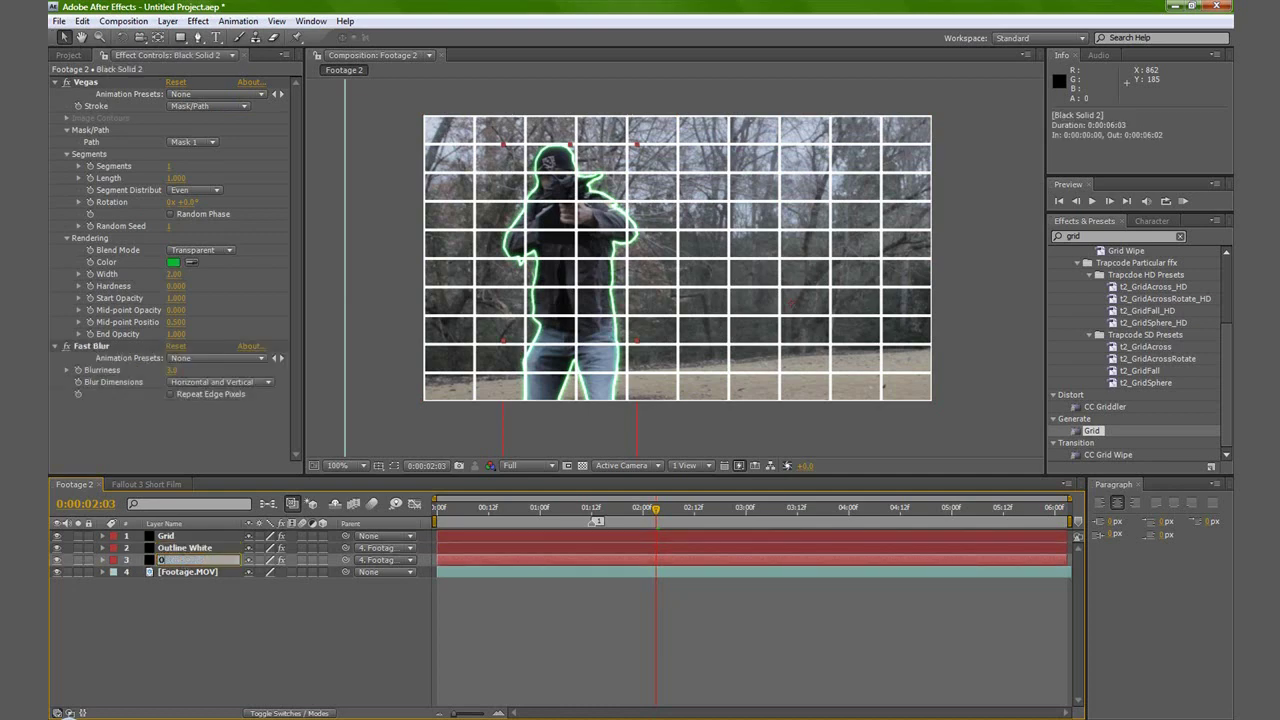
pyautogui.write('utline Green')
pyautogui.press('Return')
pyautogui.click(177, 584)
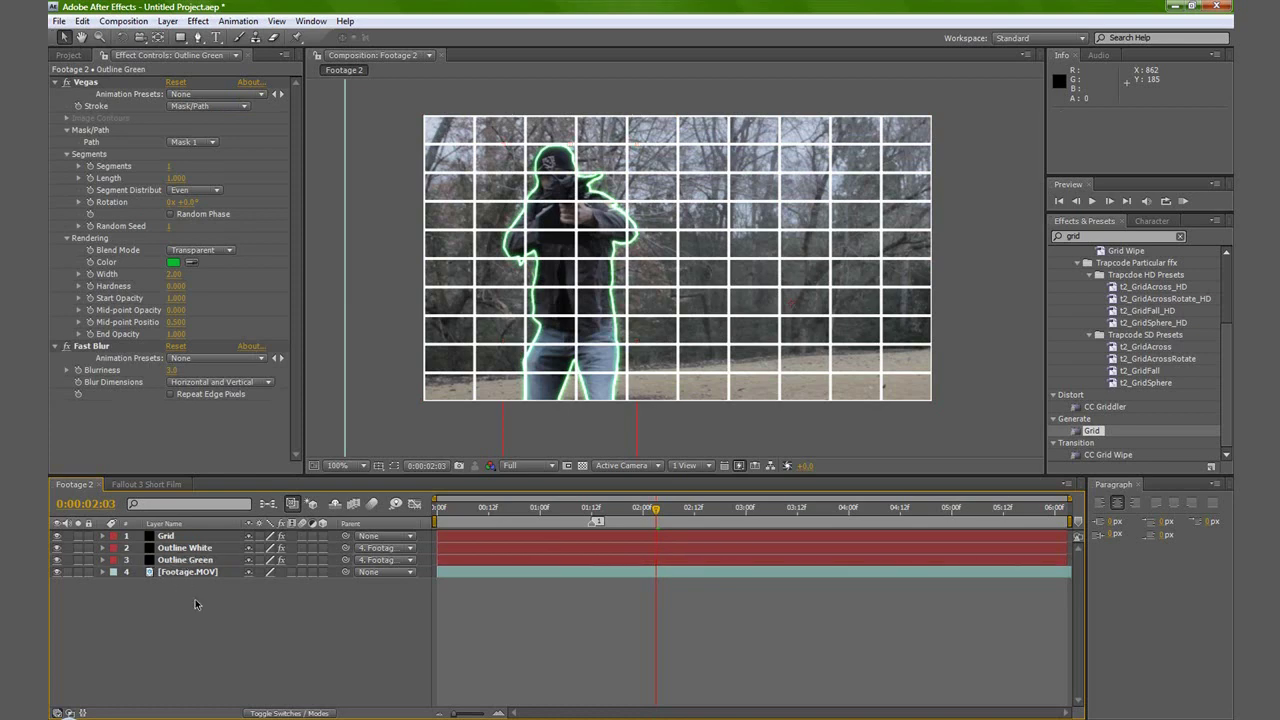
# Set the Grid border to 2 and size it by Width & Height Sliders, width 200.
pyautogui.click(181, 537)
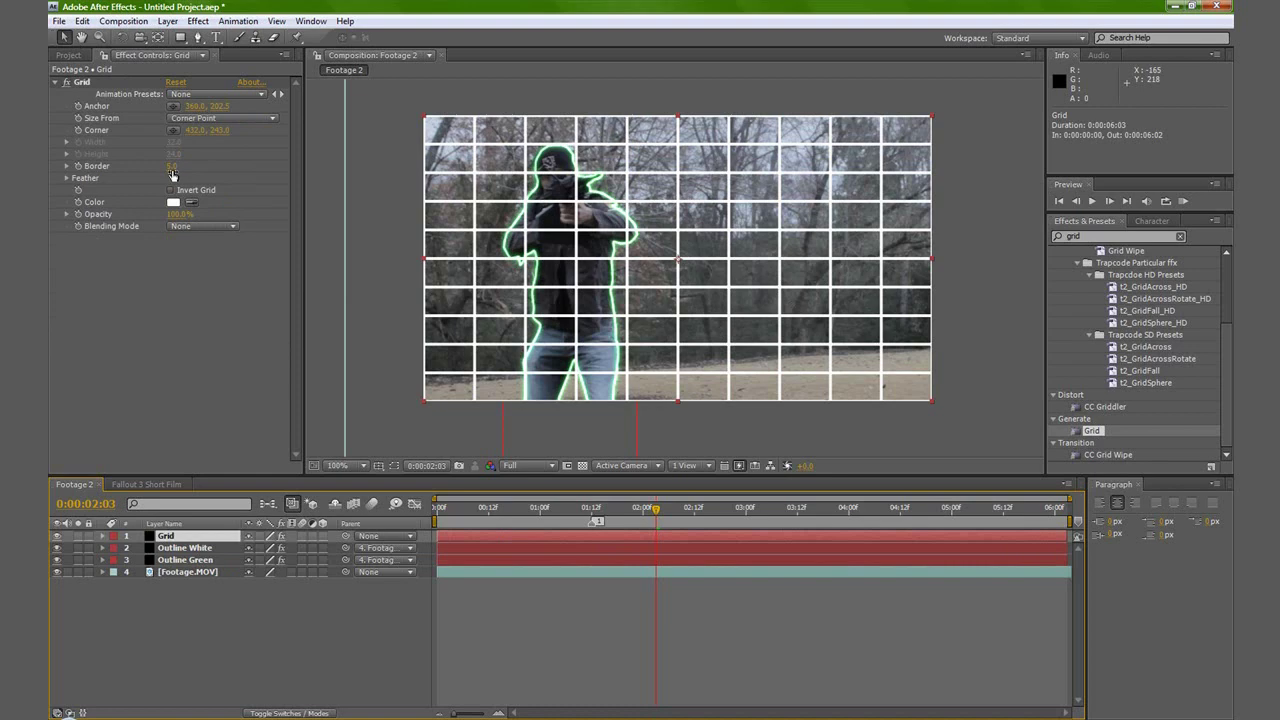
pyautogui.click(172, 167)
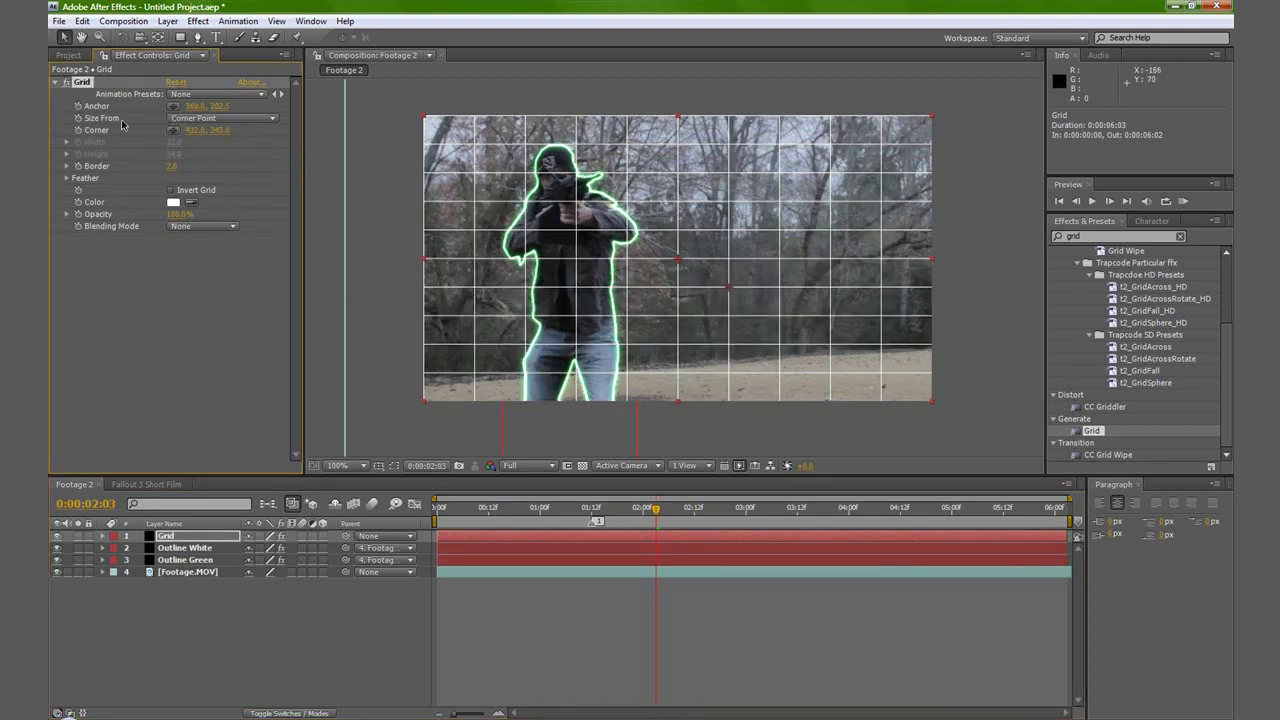
pyautogui.click(183, 121)
pyautogui.click(218, 154)
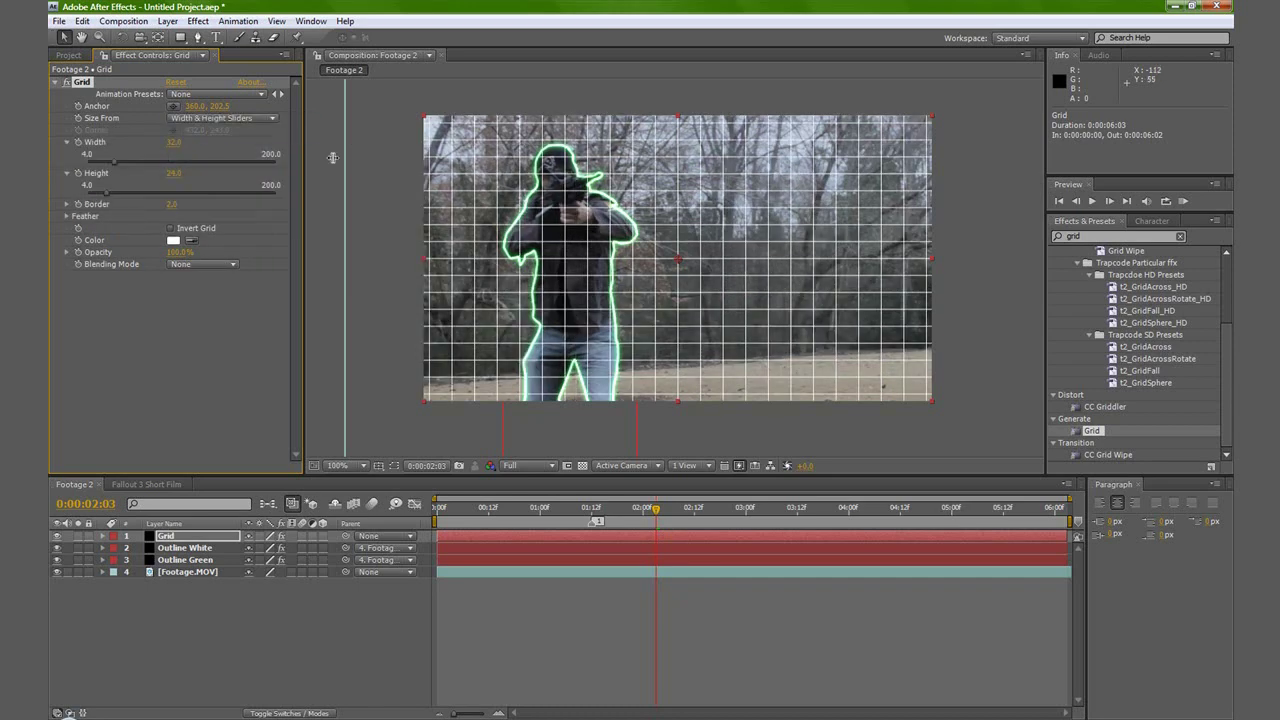
pyautogui.moveTo(115, 160); pyautogui.dragTo(349, 167)
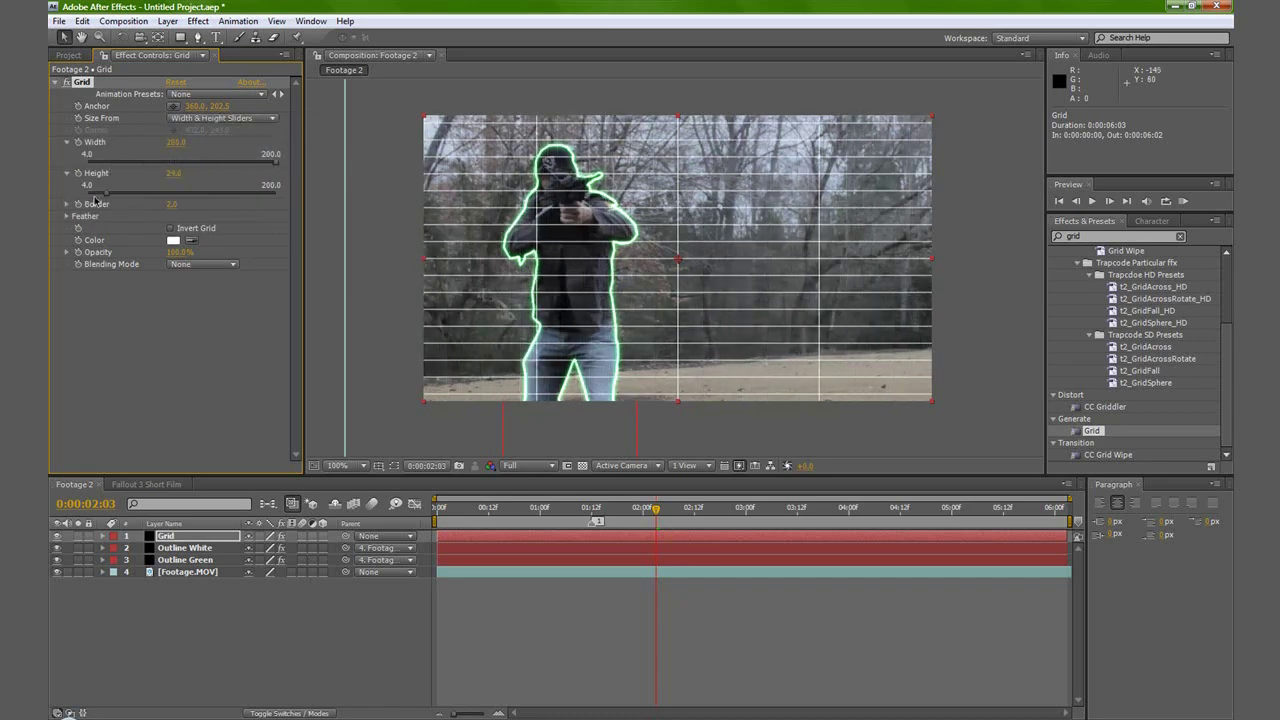
pyautogui.moveTo(107, 193); pyautogui.dragTo(87, 197)
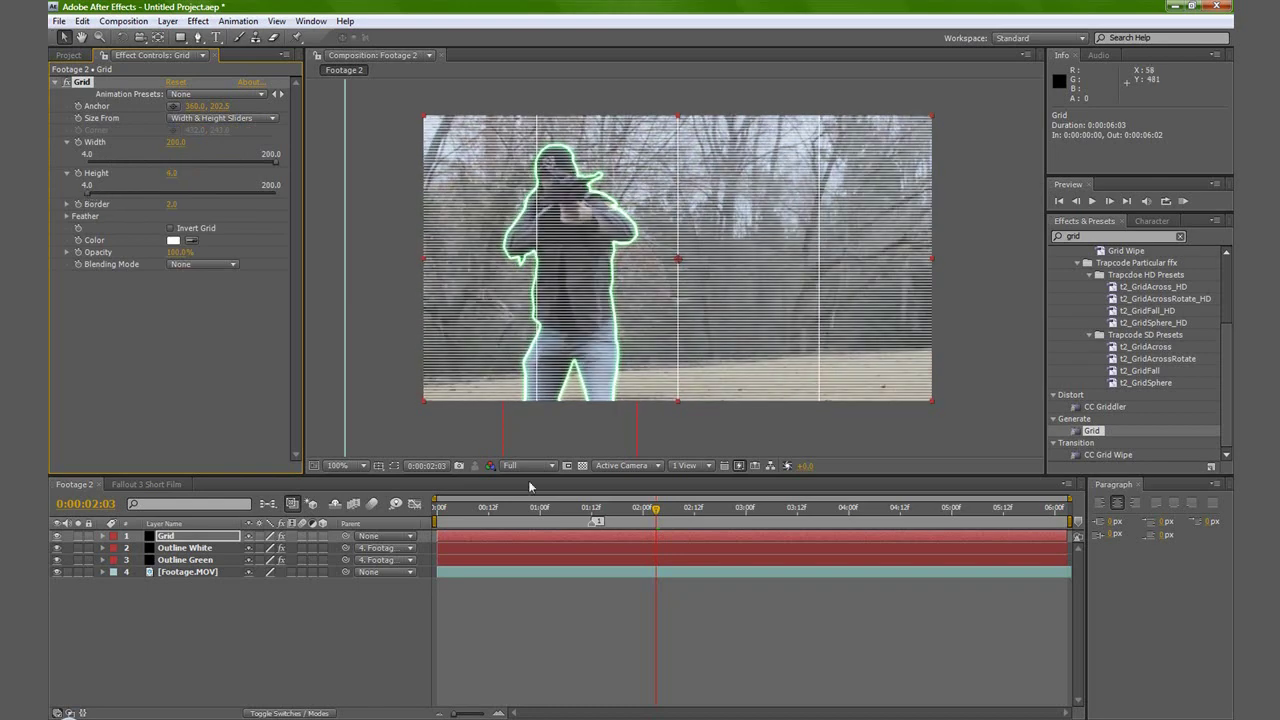
# At frame 0:00:01:12, set the grid height to 3 and zoom in on the scanlines.
pyautogui.click(591, 514)
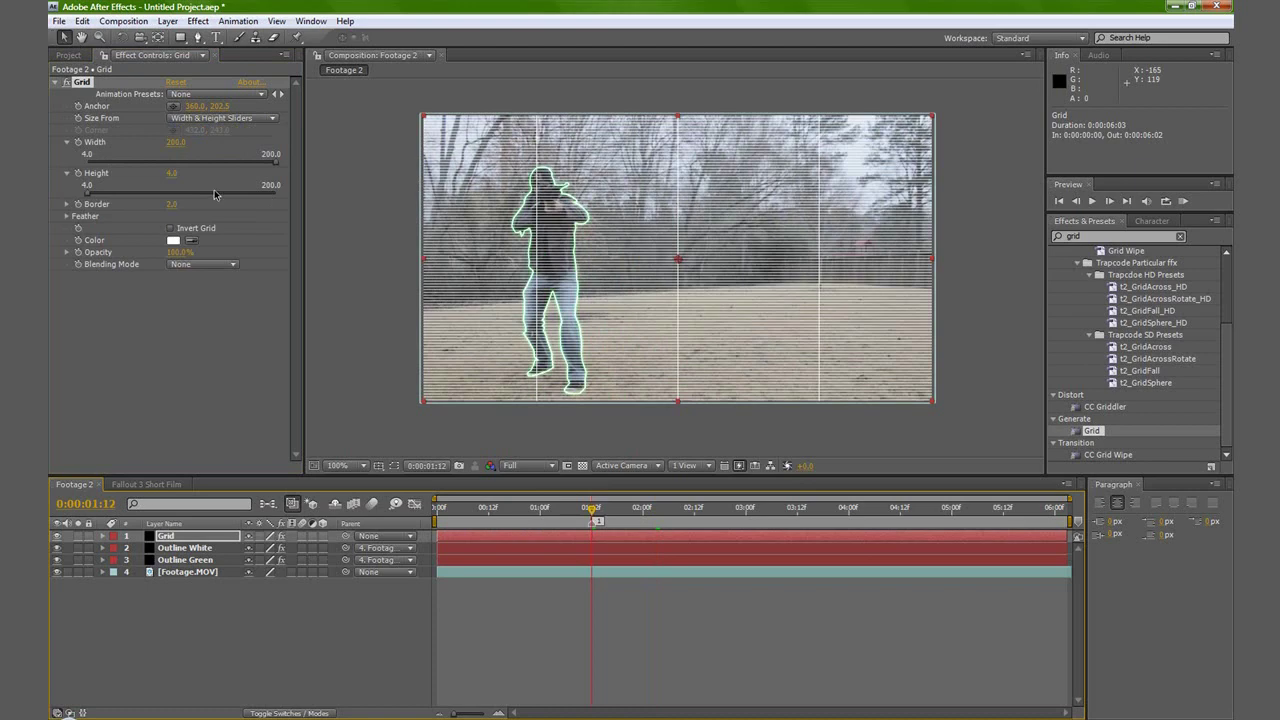
pyautogui.click(176, 173)
pyautogui.write('3')
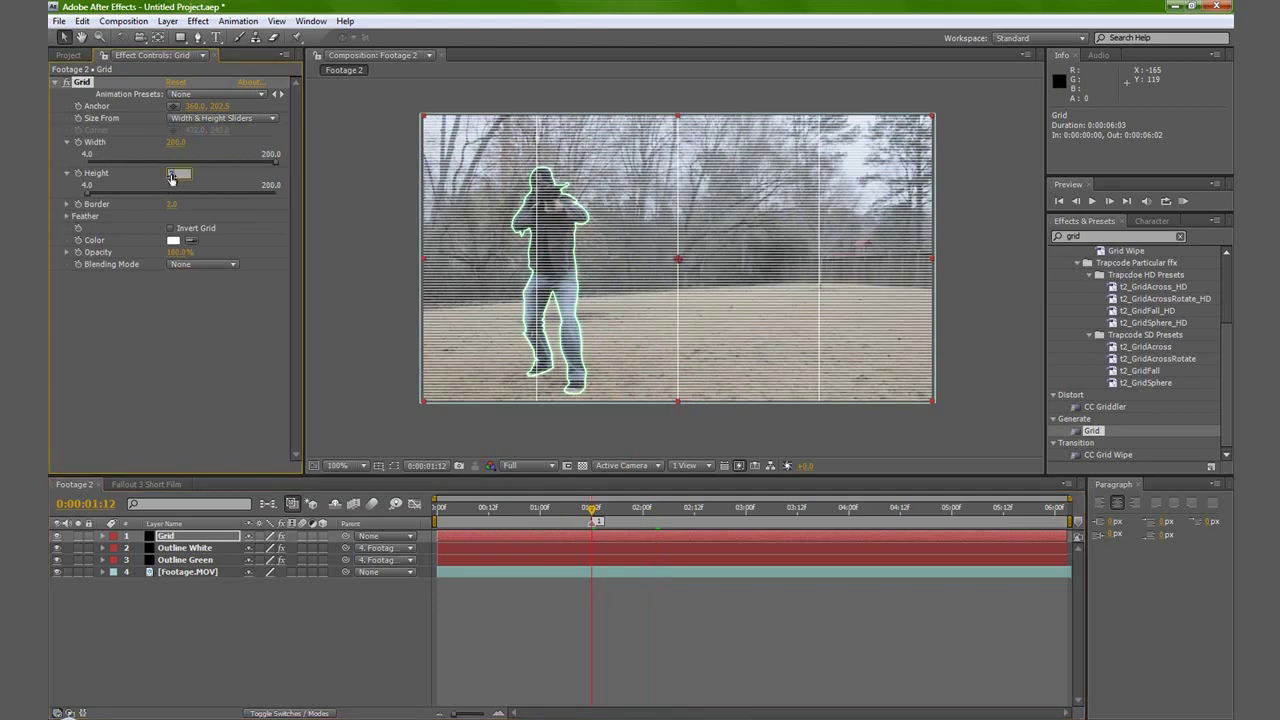
pyautogui.press('Return')
pyautogui.press('.')
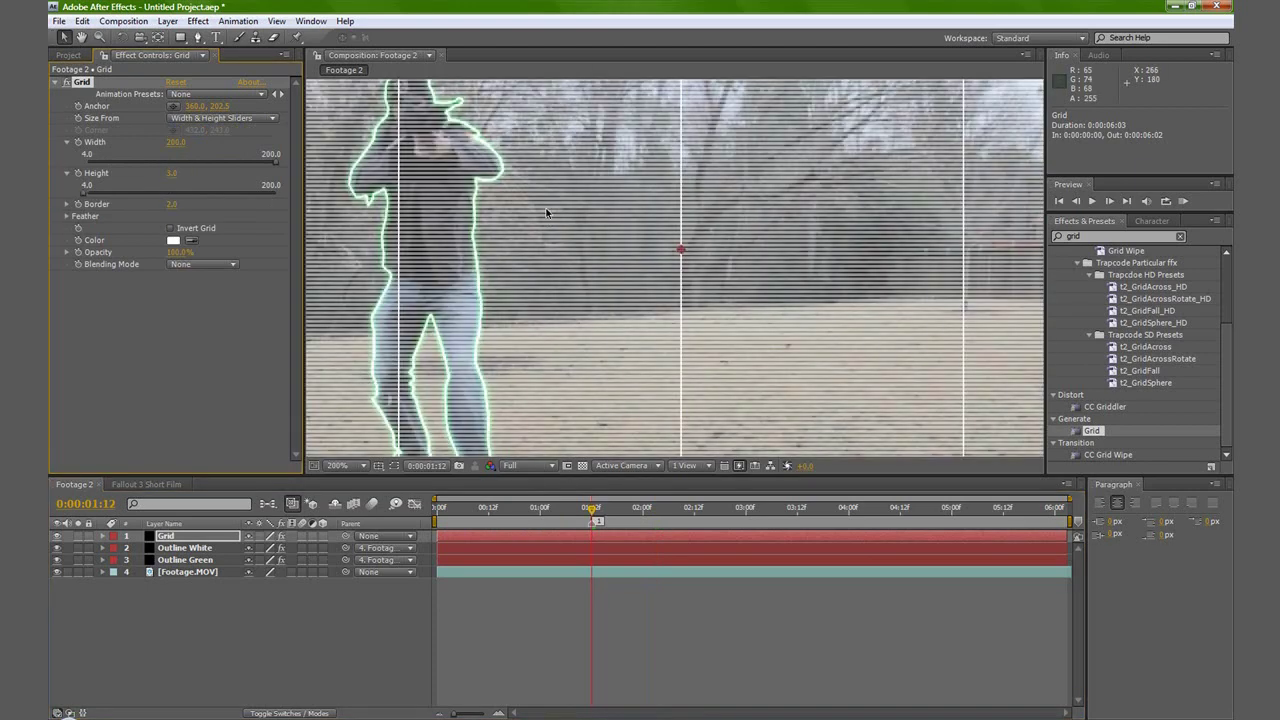
pyautogui.moveTo(519, 180); pyautogui.dragTo(597, 250)
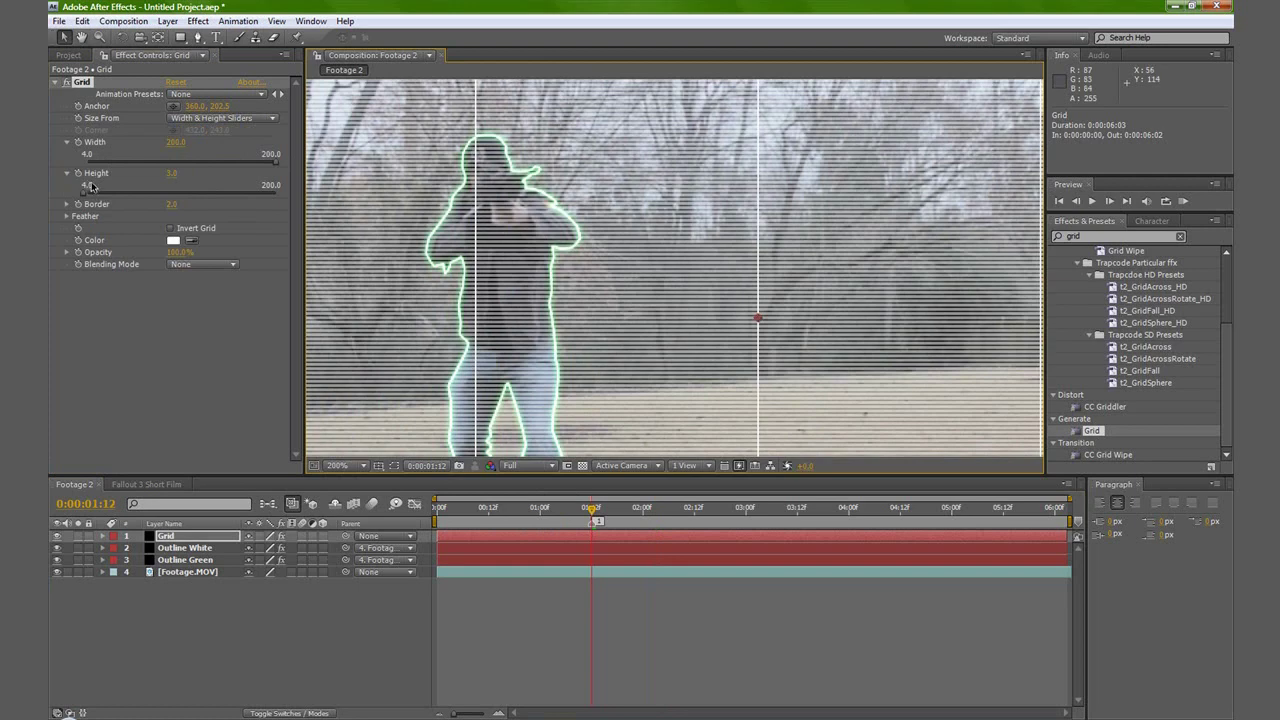
# Change the Grid line colour to green.
pyautogui.click(170, 242)
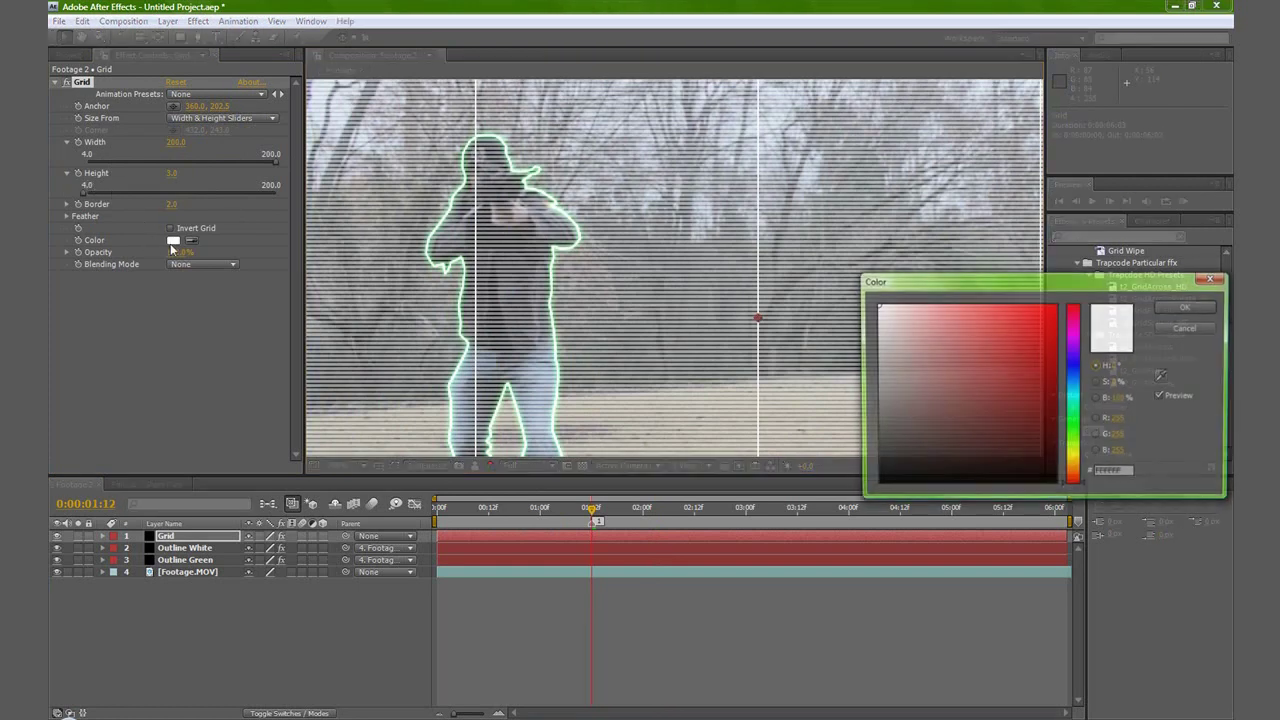
pyautogui.click(1076, 430)
pyautogui.click(1037, 354)
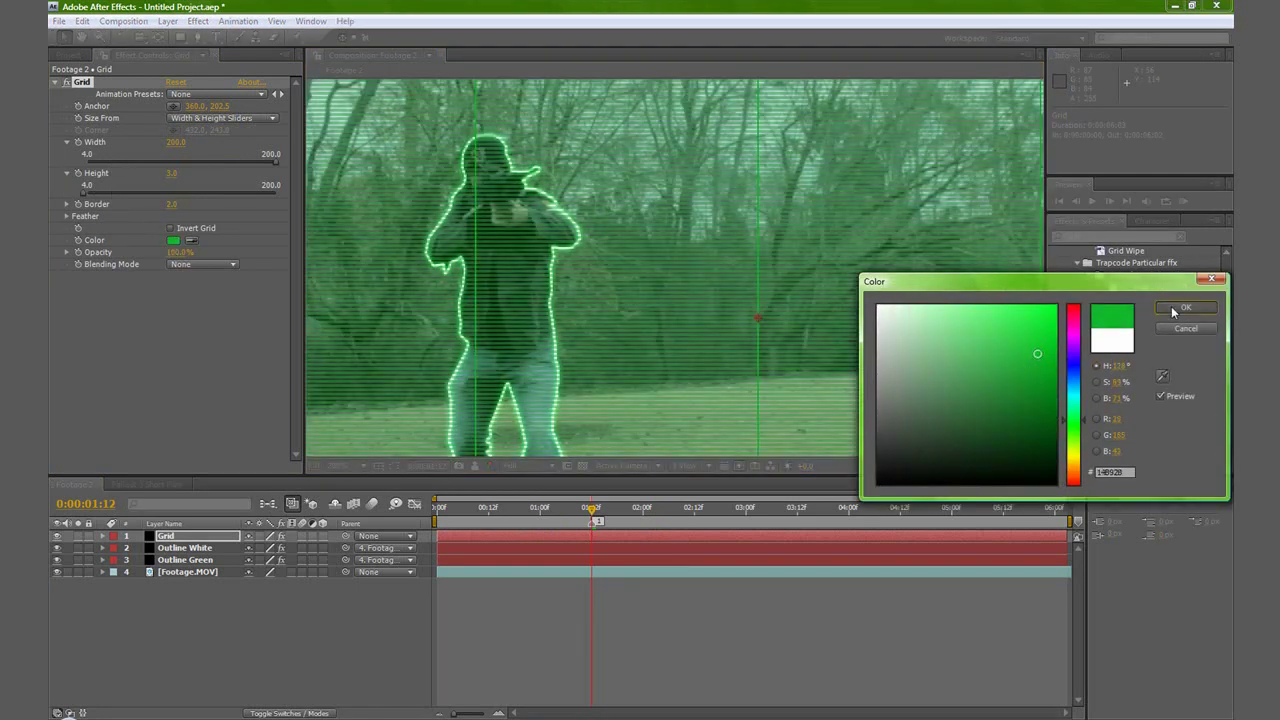
pyautogui.click(1180, 309)
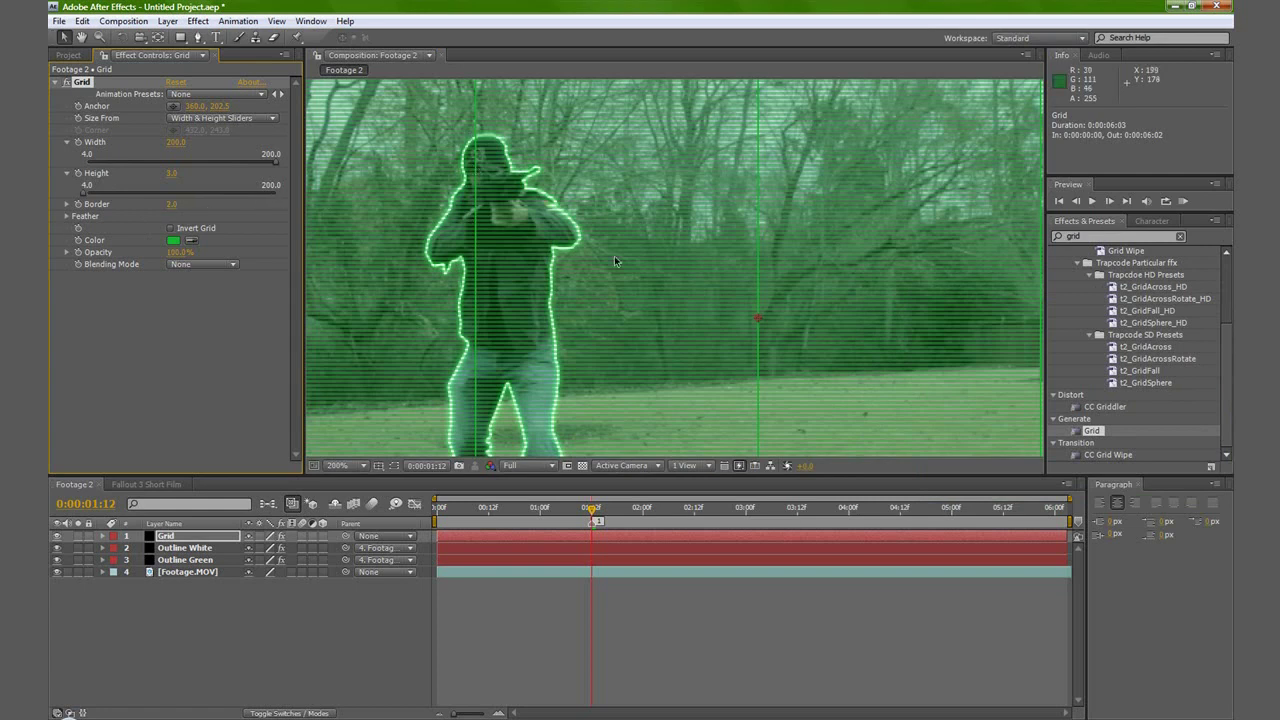
# Set the Grid's feather width to 400, then collapse the Feather group.
pyautogui.click(67, 216)
pyautogui.click(171, 228)
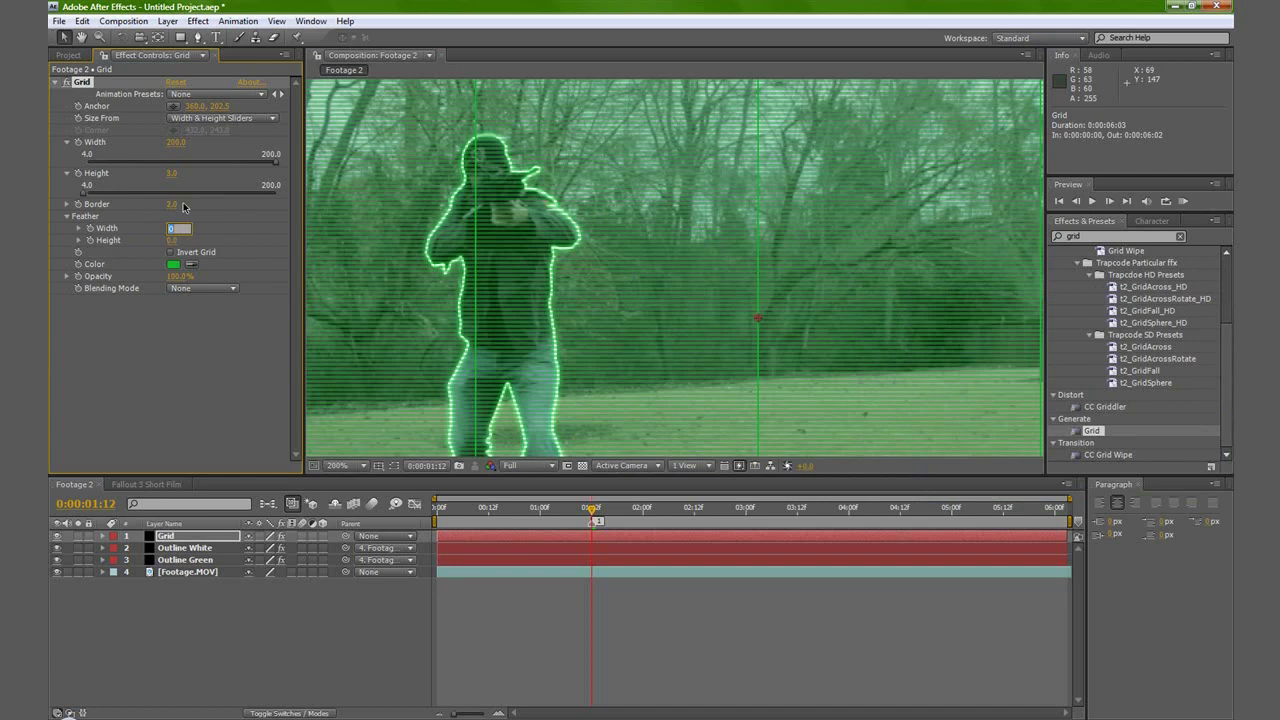
pyautogui.press('Return')
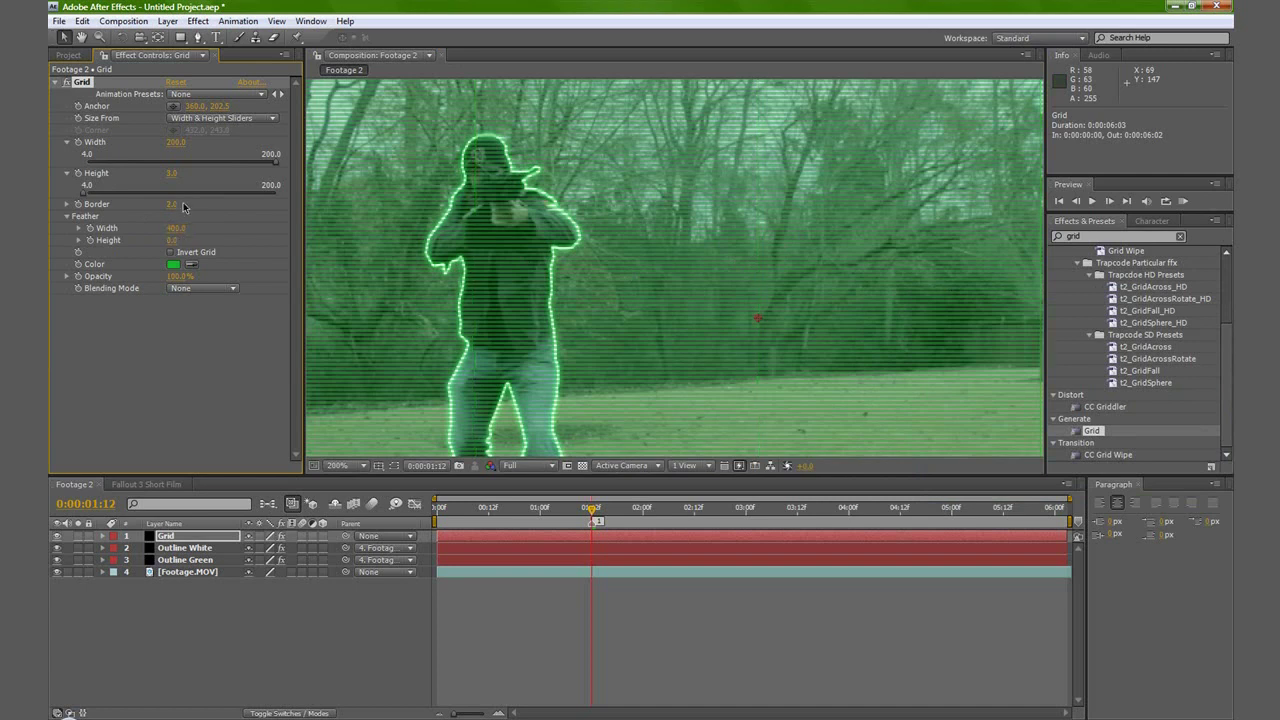
pyautogui.click(79, 230)
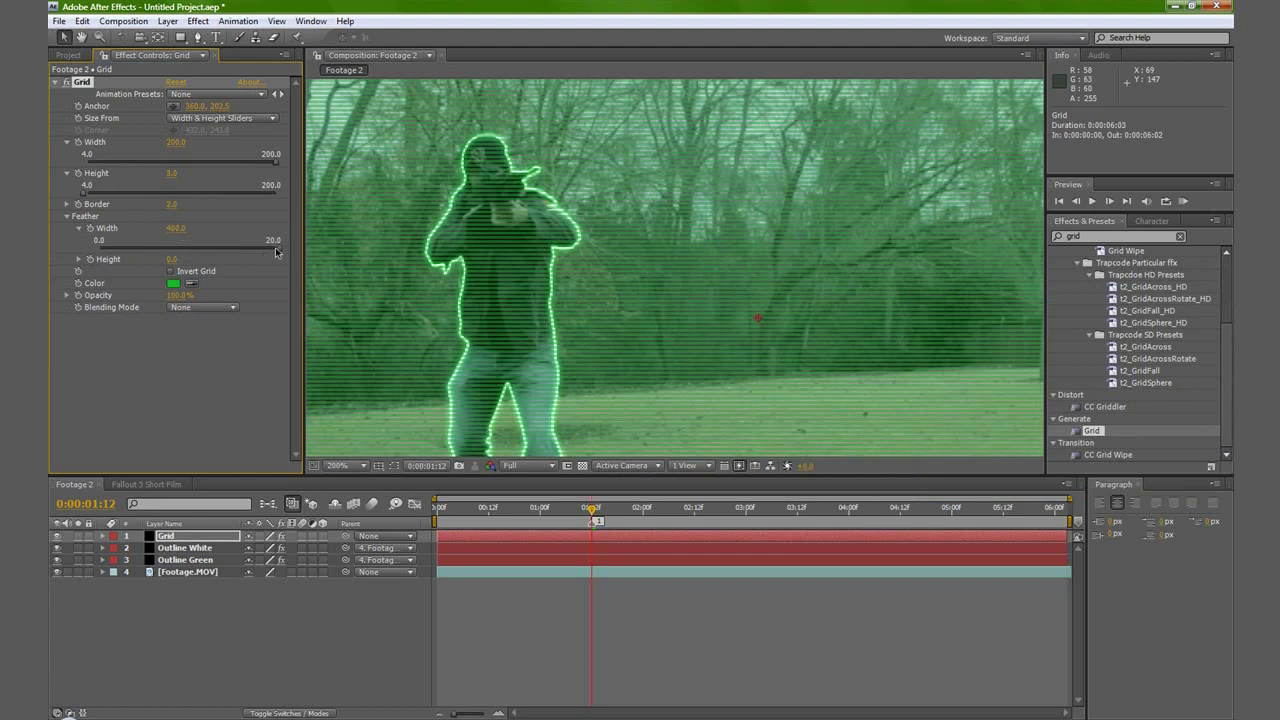
pyautogui.click(67, 217)
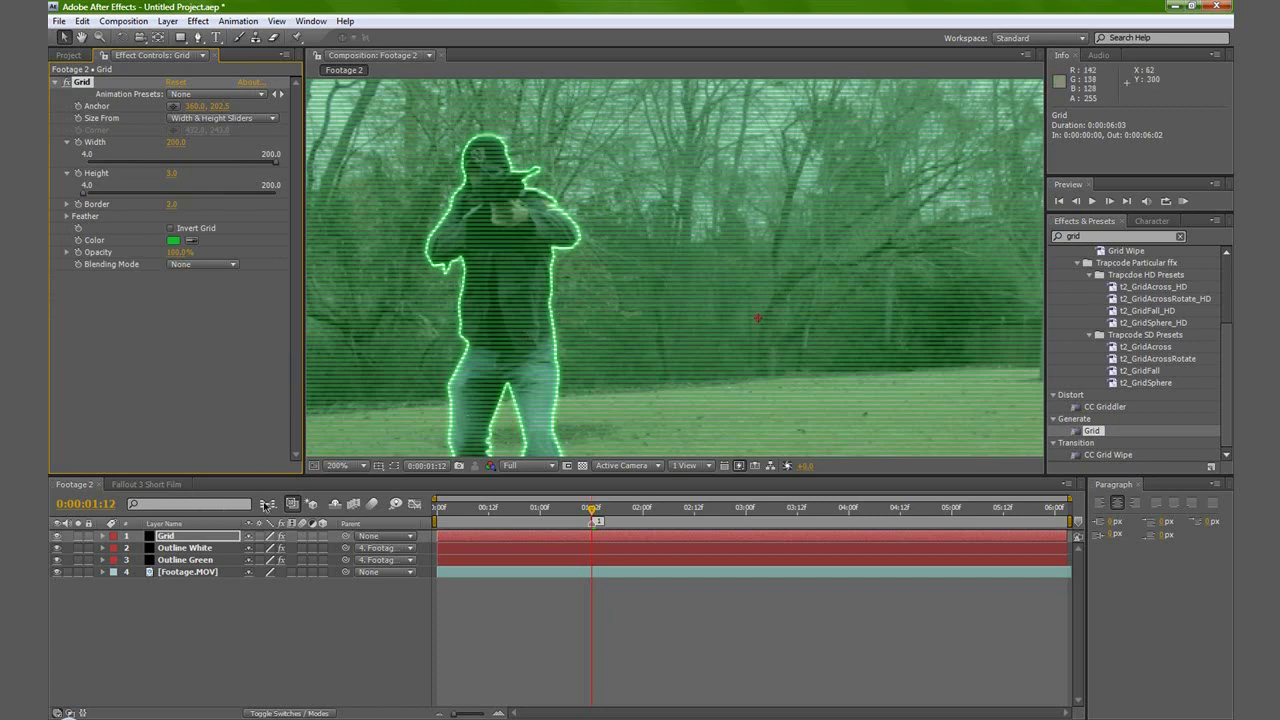
pyautogui.click(200, 550)
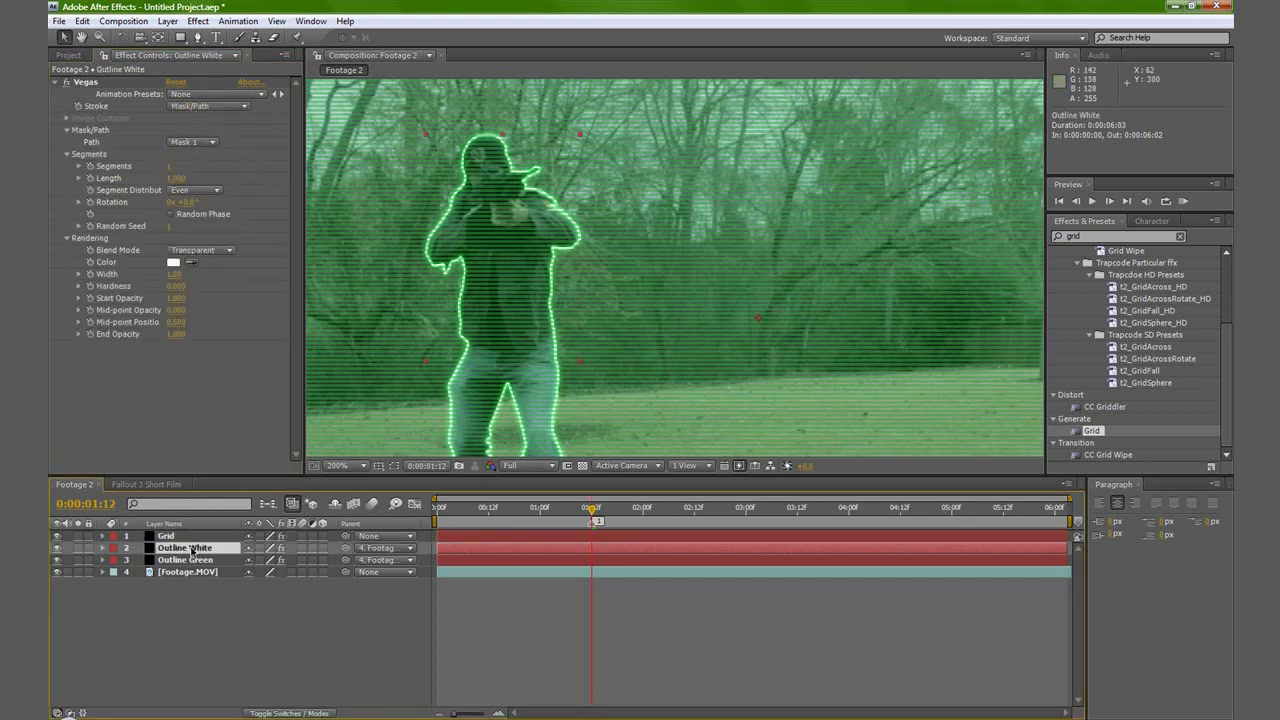
pyautogui.press('m')
pyautogui.click(148, 561)
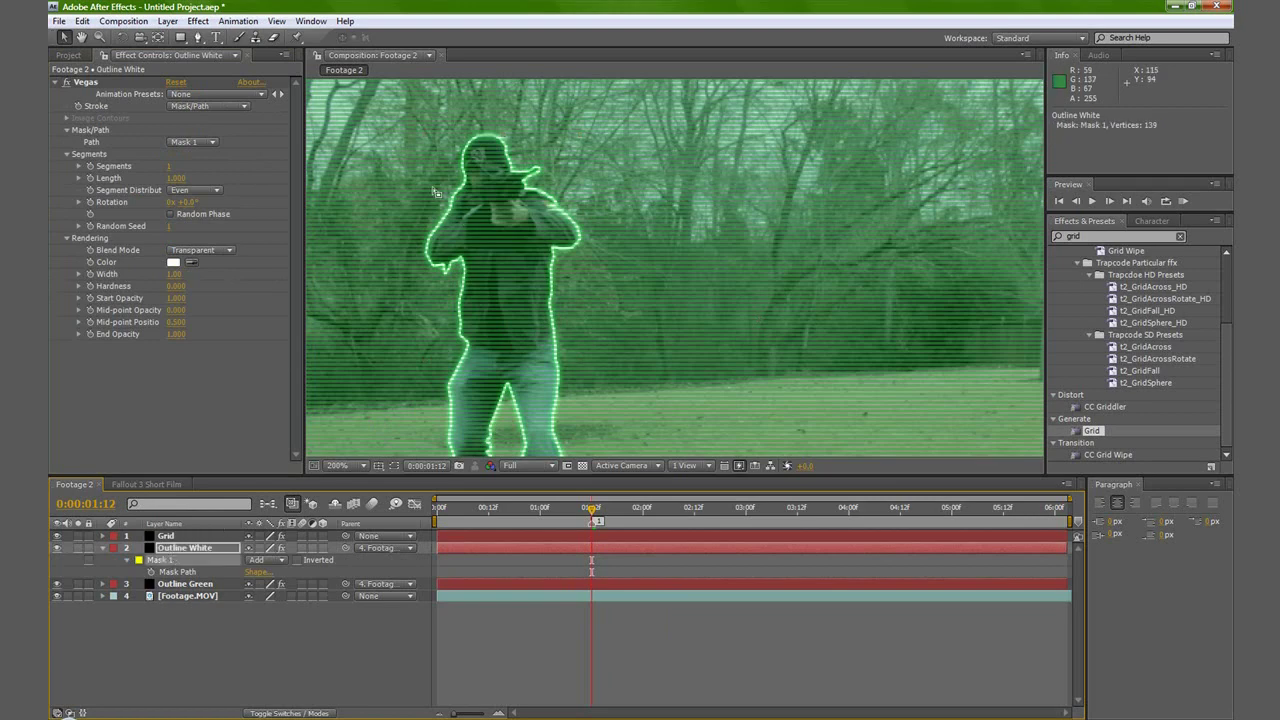
pyautogui.click(147, 483)
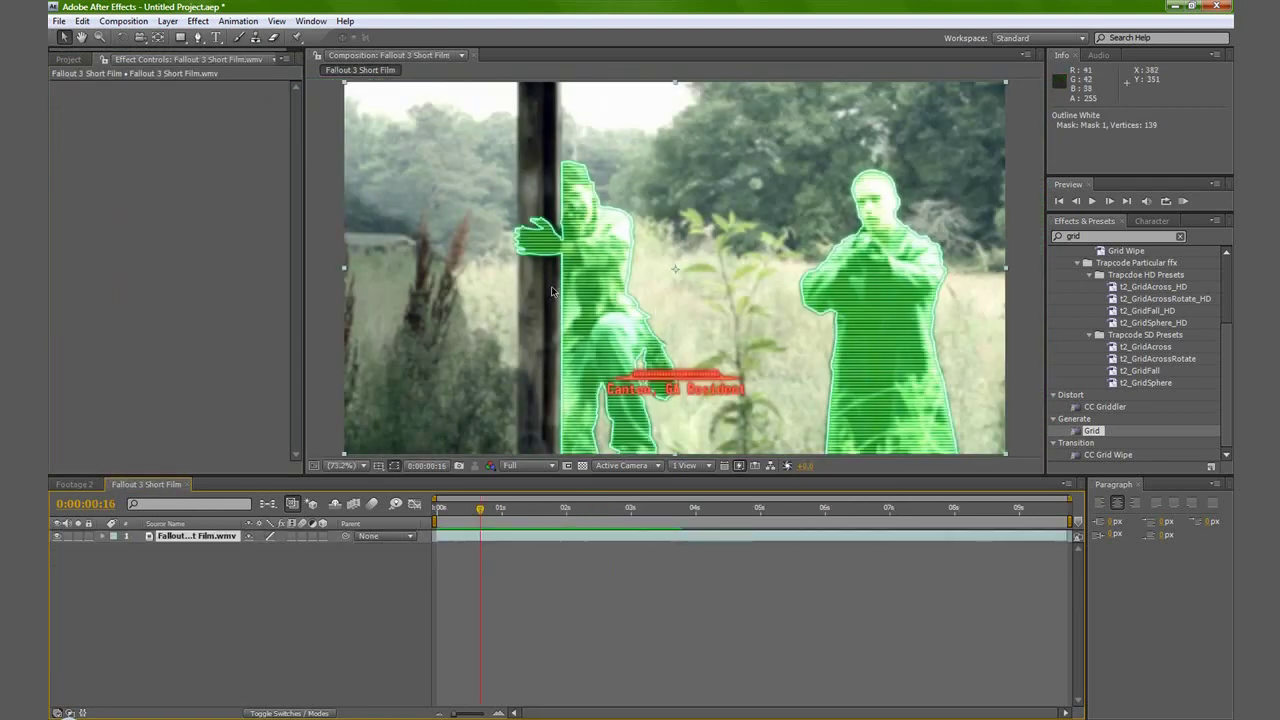
pyautogui.click(73, 484)
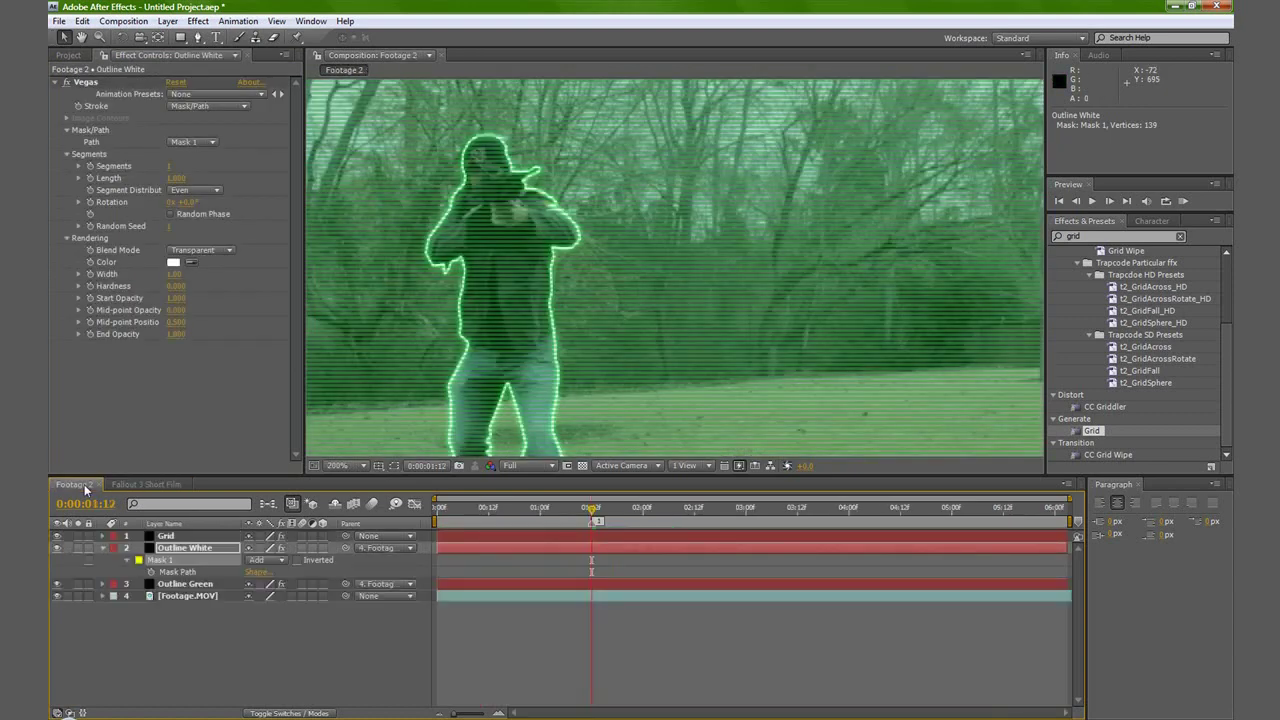
pyautogui.click(166, 536)
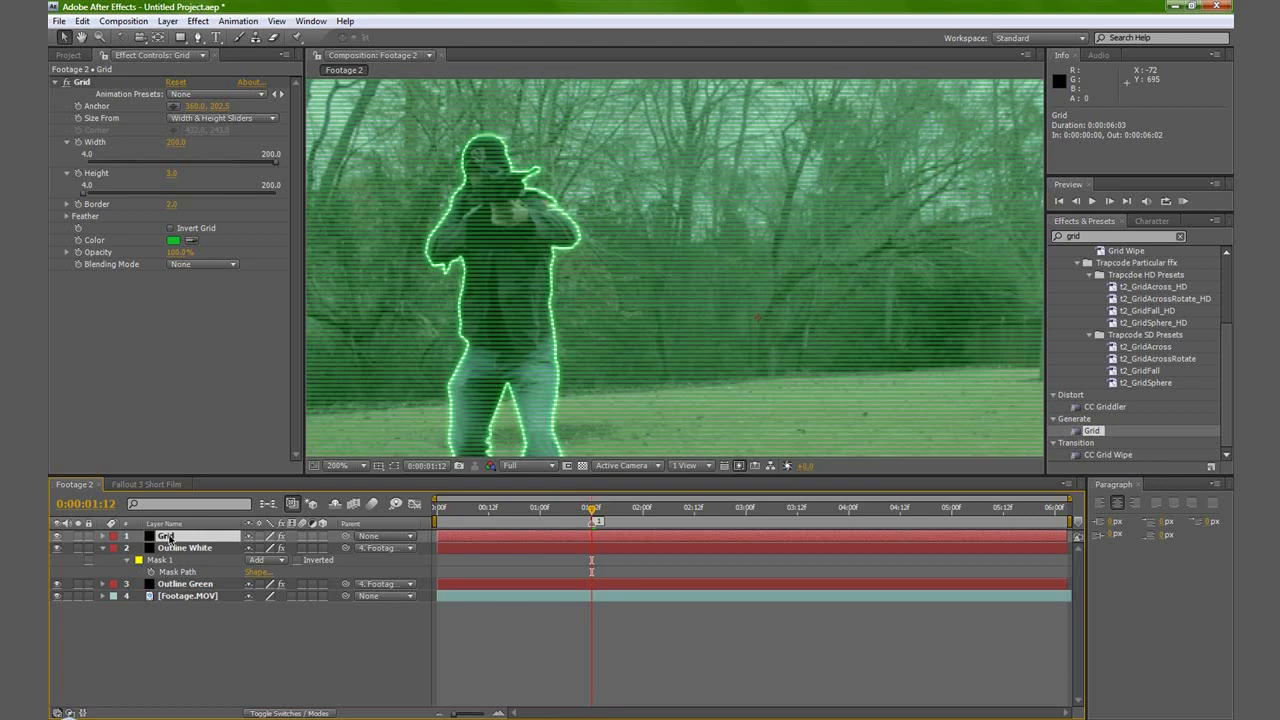
# Precompose the Grid layer as Grid Comp 1, moving all attributes into it.
pyautogui.hotkey('ctrl', 'shift', 'c')
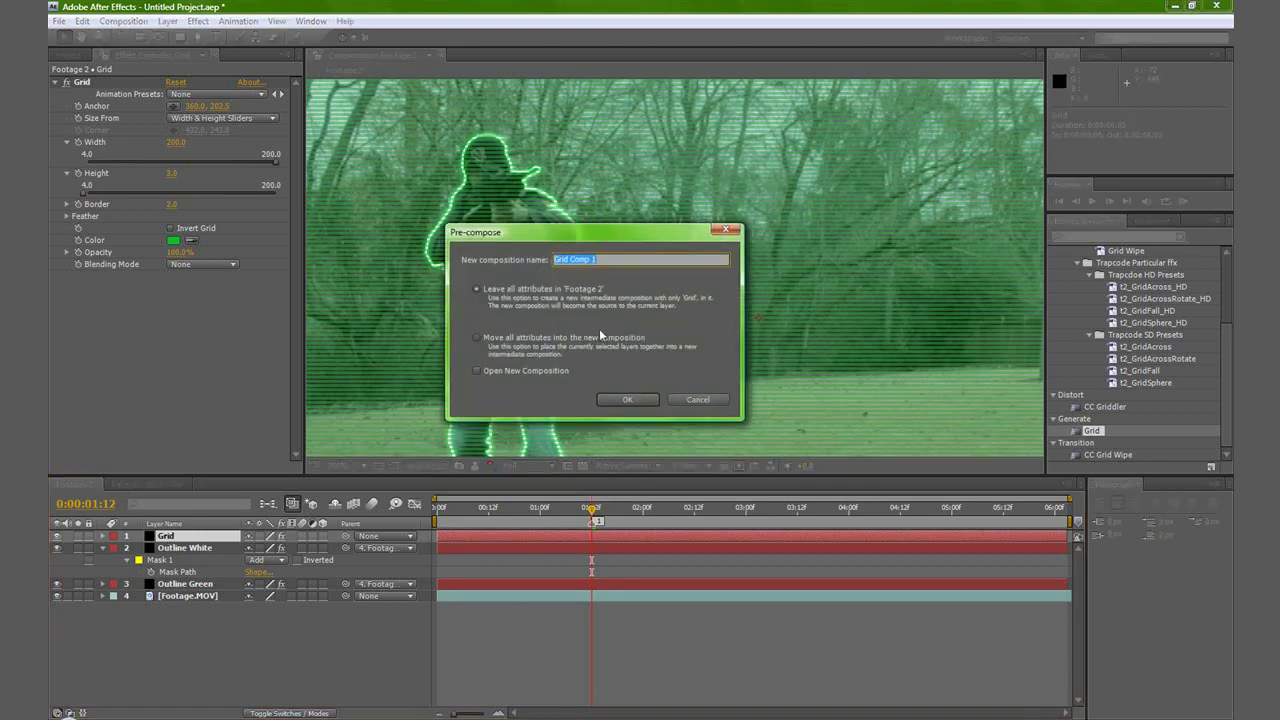
pyautogui.click(505, 343)
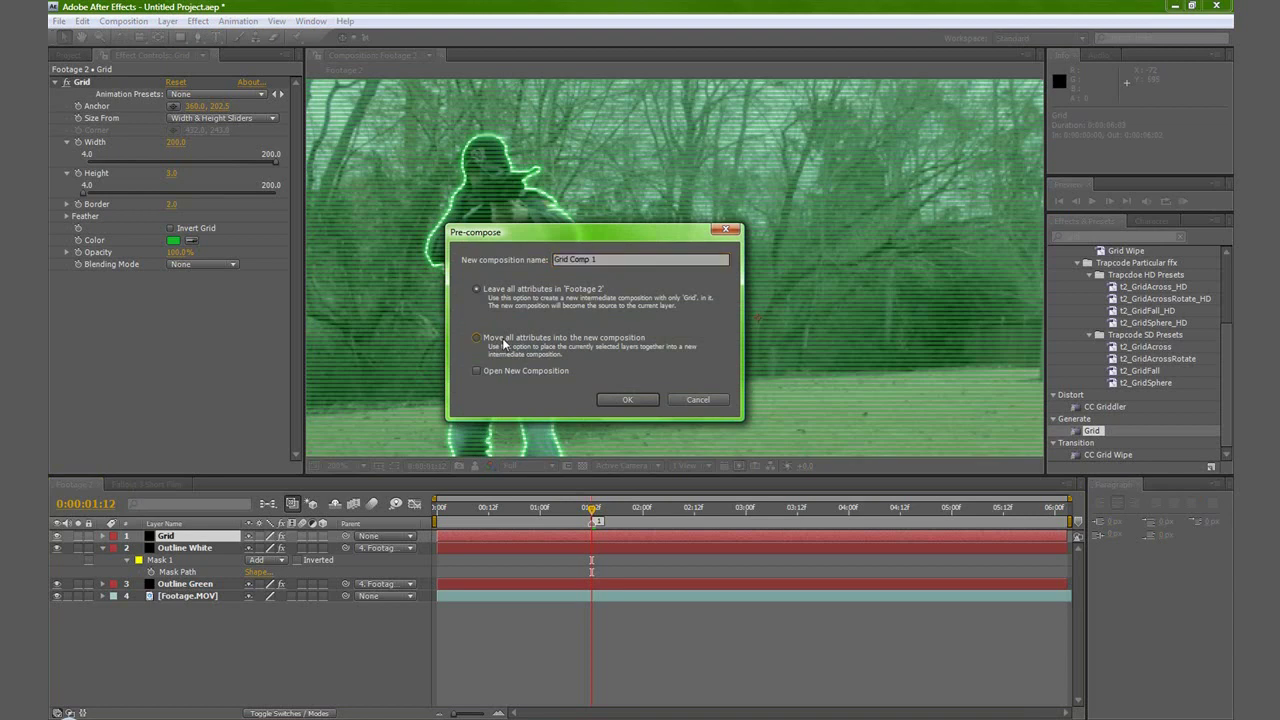
pyautogui.click(624, 393)
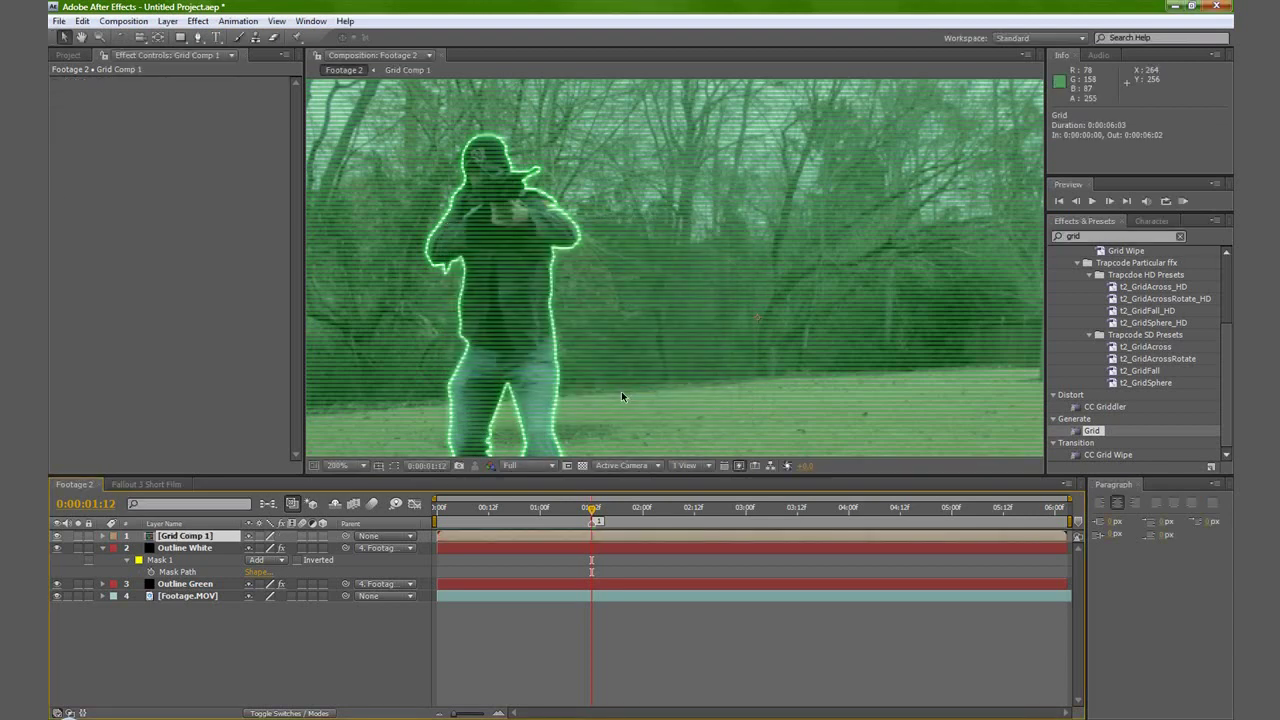
# Set Grid Comp 1's blend mode to Add.
pyautogui.click(160, 561)
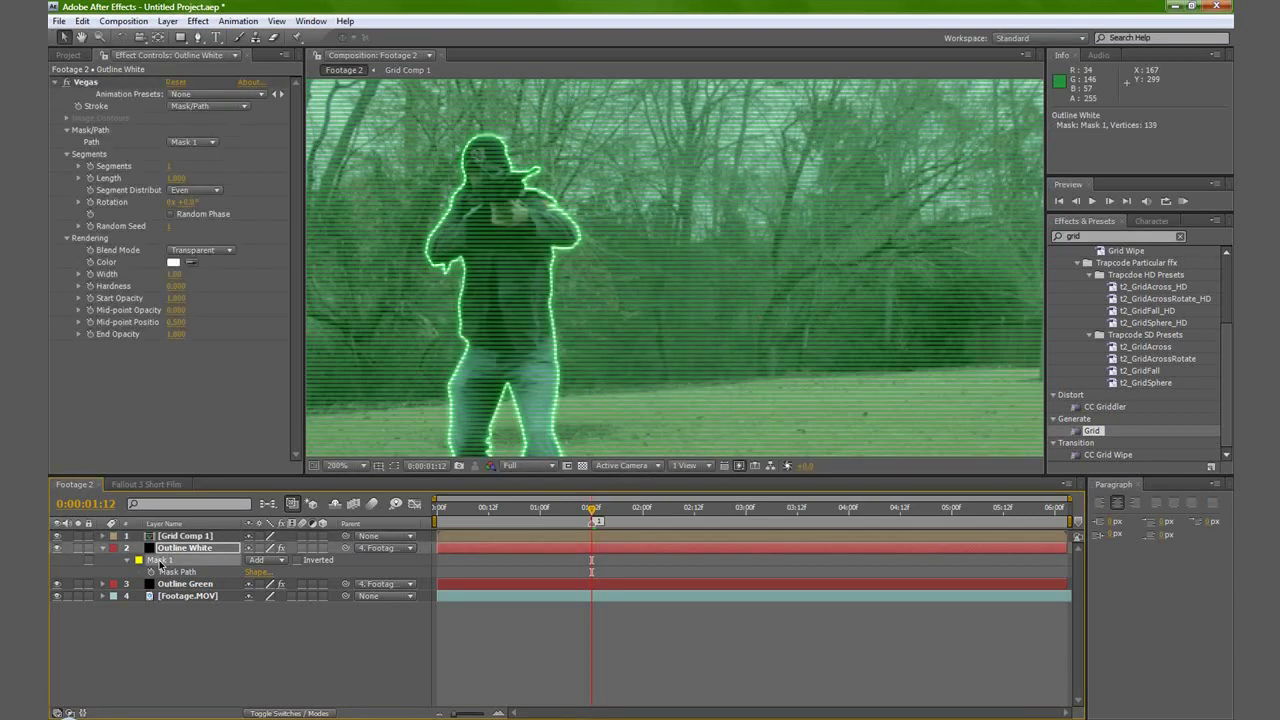
pyautogui.click(170, 538)
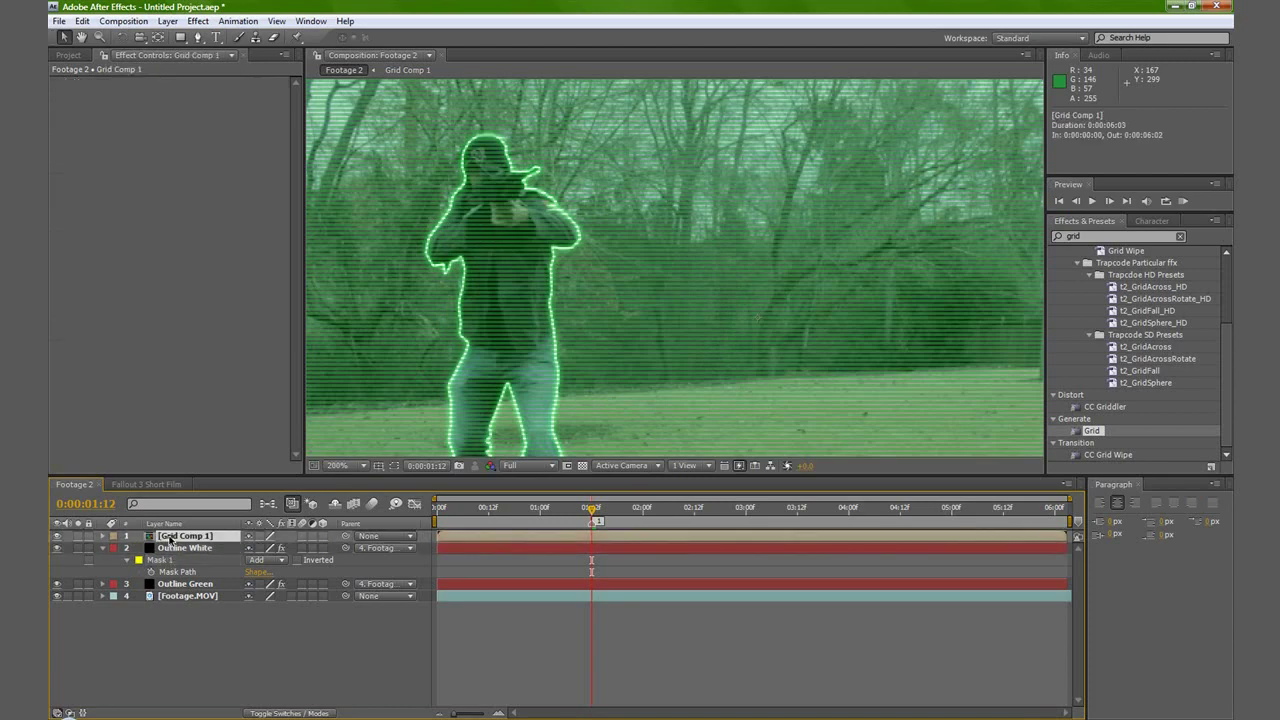
pyautogui.press('h')
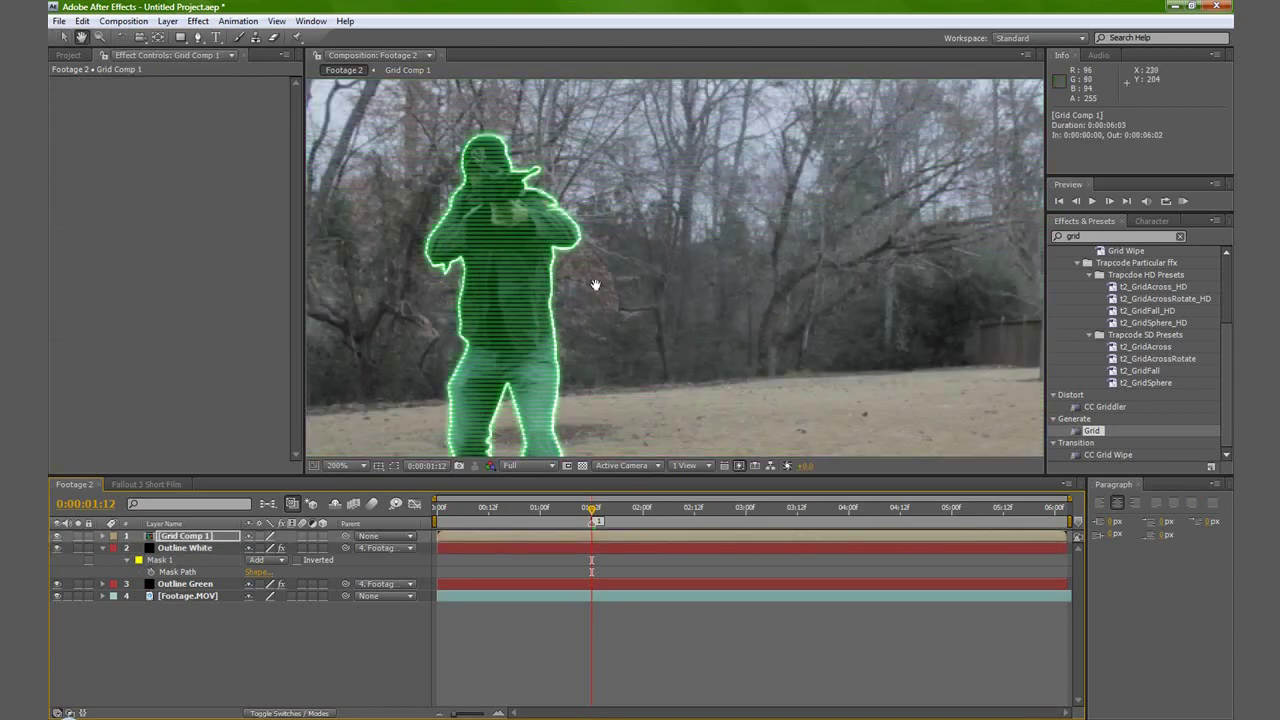
pyautogui.moveTo(586, 286); pyautogui.dragTo(620, 355)
pyautogui.press('v')
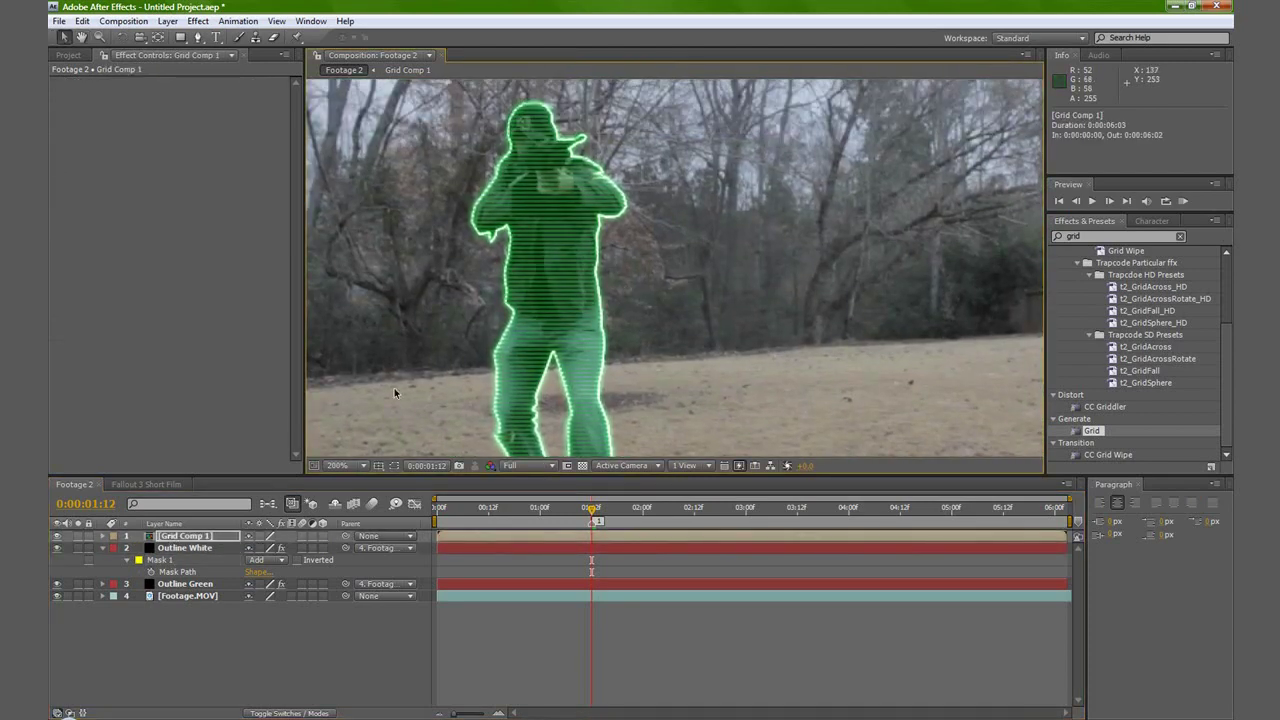
pyautogui.click(290, 713)
pyautogui.click(286, 536)
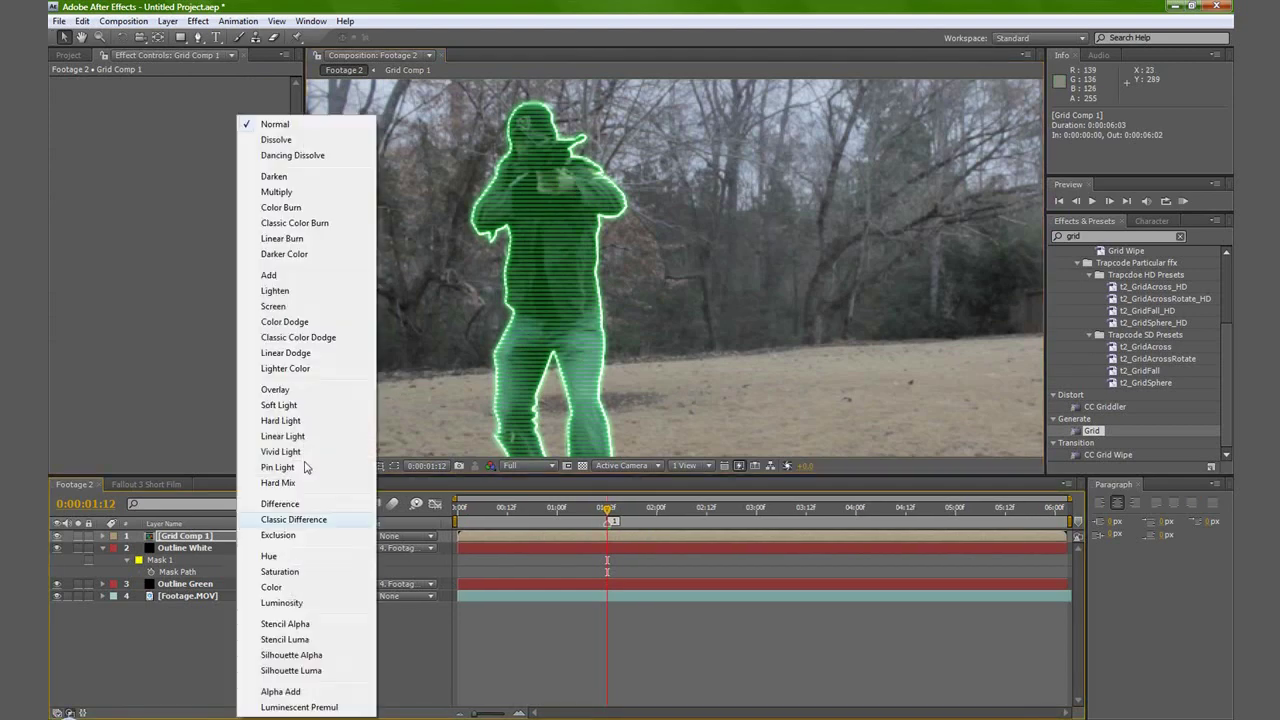
pyautogui.click(269, 275)
# Zoom back to 100%, collapse Outline White's mask rows, and view the Fallout 3 Short Film comp.
pyautogui.press(',')
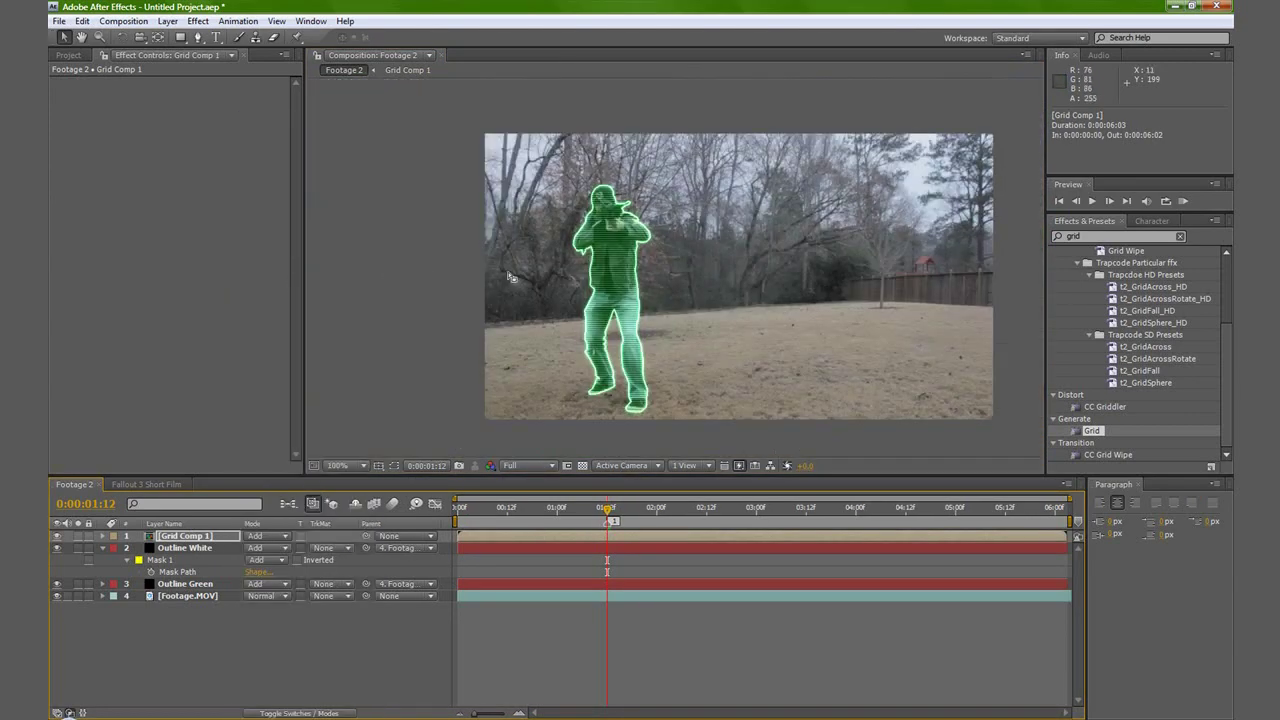
pyautogui.press('h')
pyautogui.moveTo(594, 286); pyautogui.dragTo(546, 270)
pyautogui.press('v')
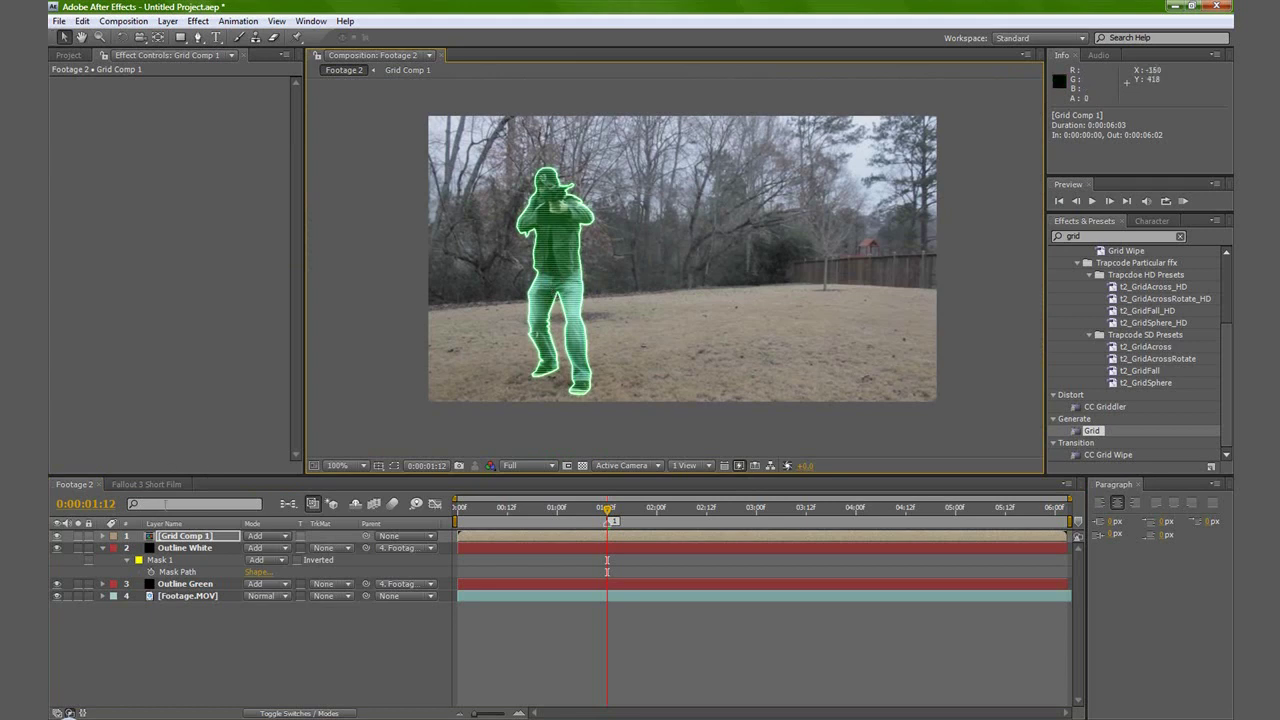
pyautogui.click(190, 538)
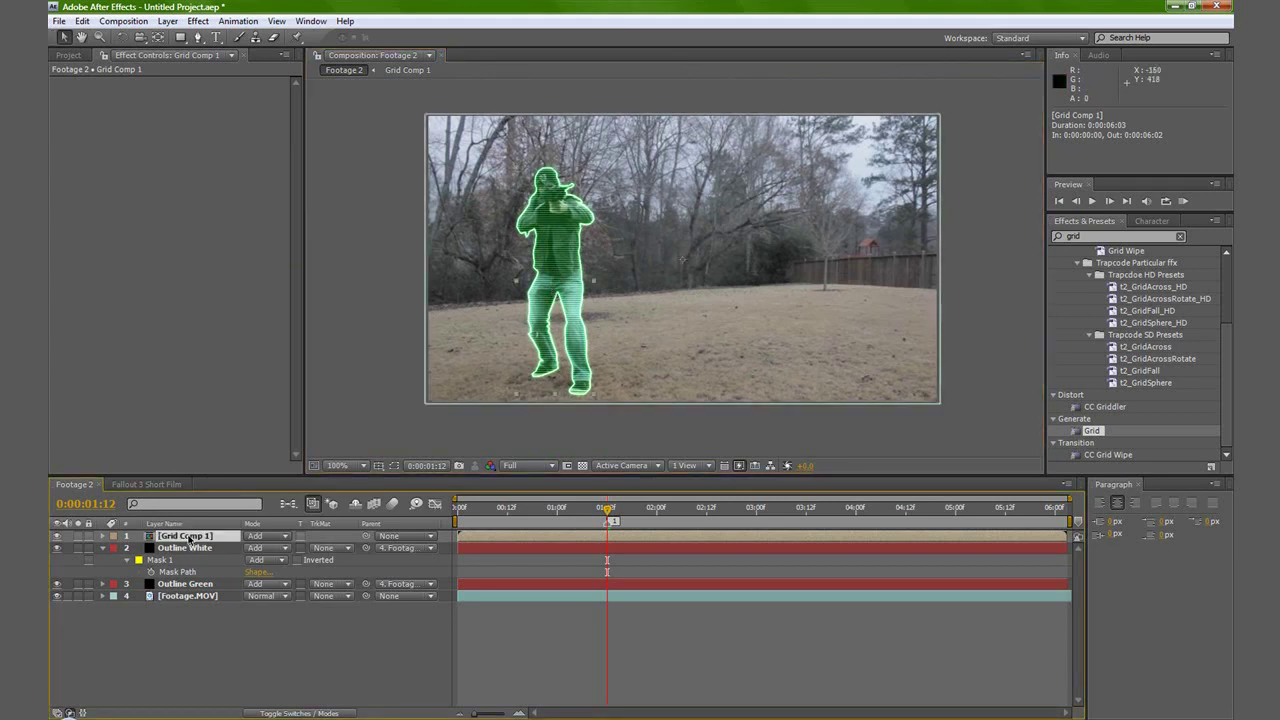
pyautogui.click(103, 548)
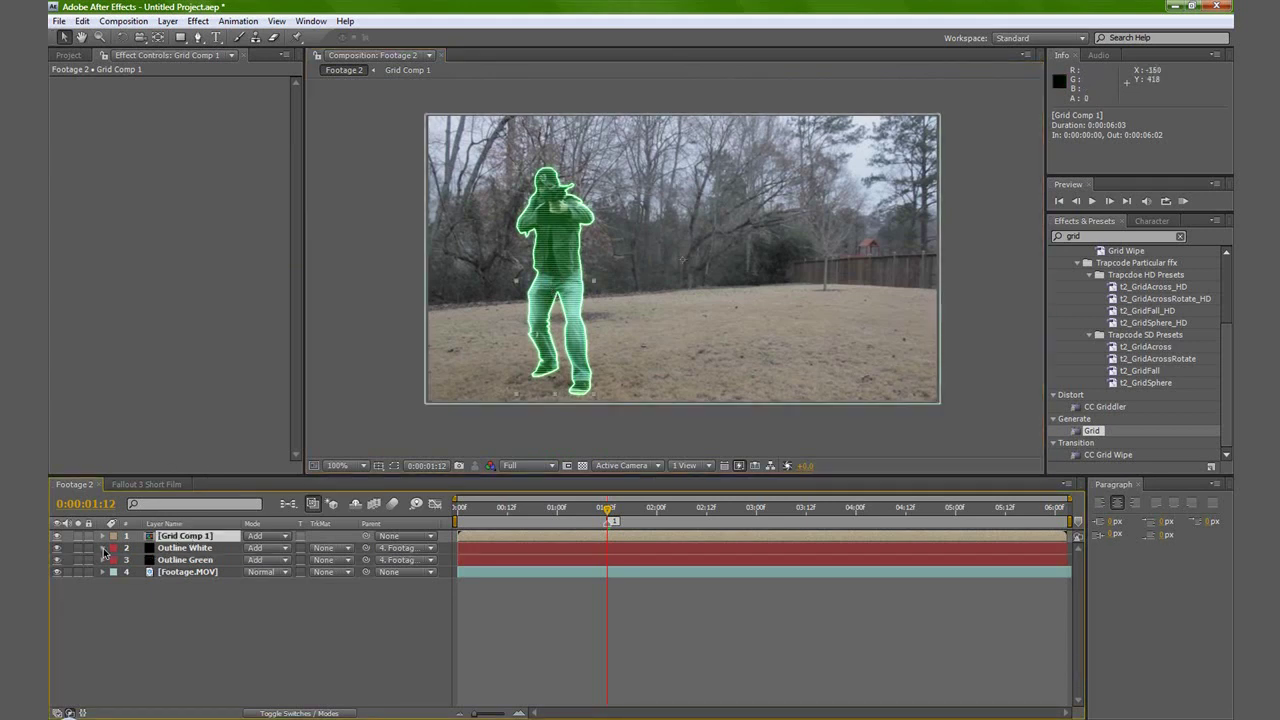
pyautogui.click(154, 482)
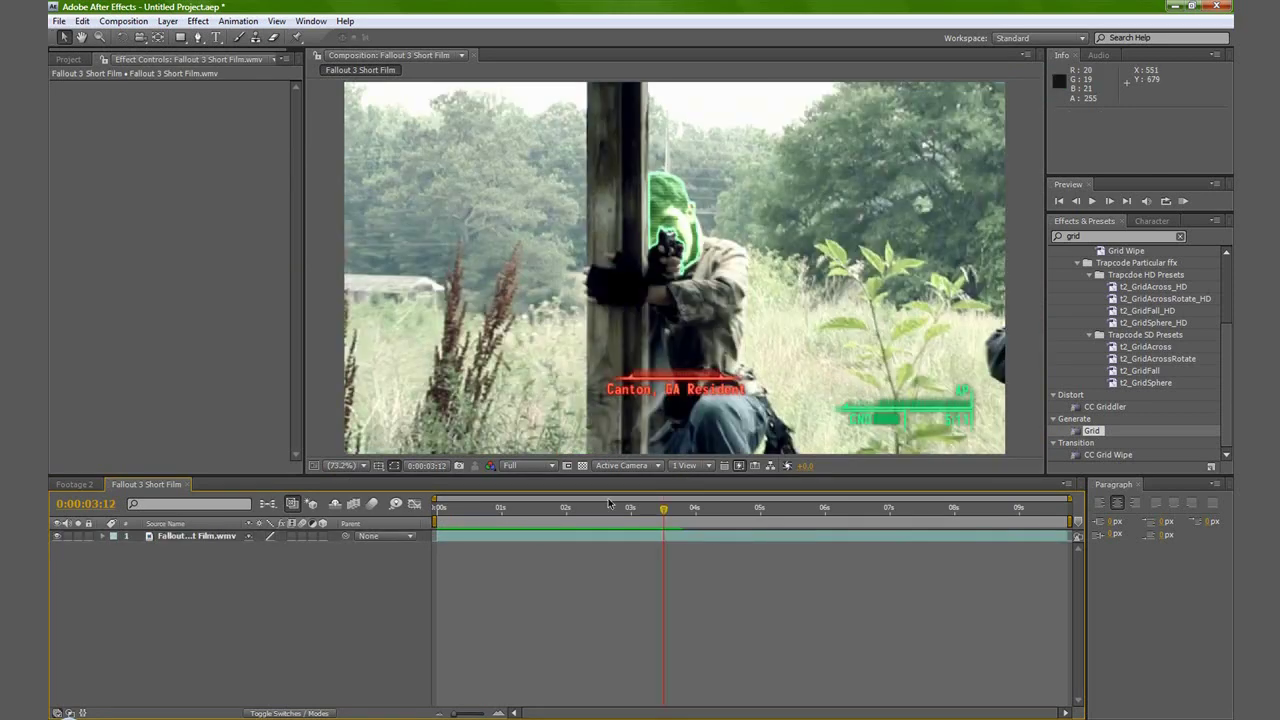
# Scrub the Fallout 3 Short Film reference back to an earlier frame, then return to Footage 2.
pyautogui.moveTo(665, 510); pyautogui.dragTo(514, 508)
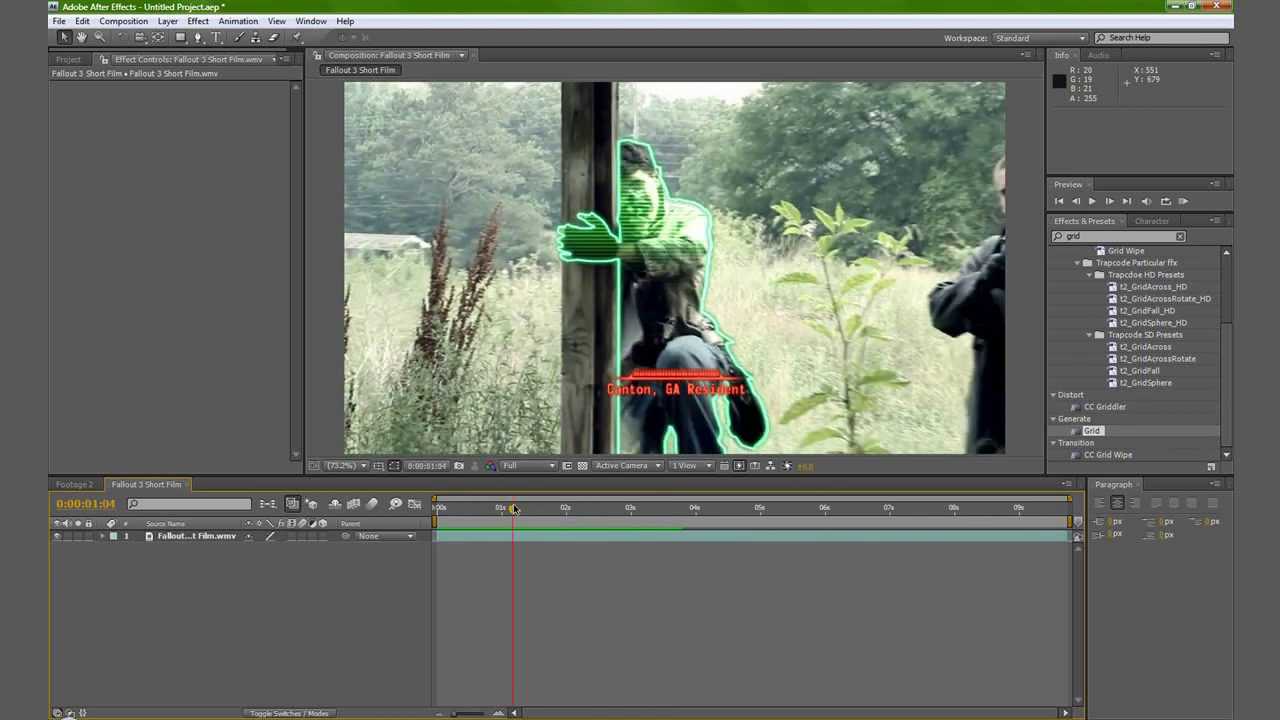
pyautogui.click(74, 484)
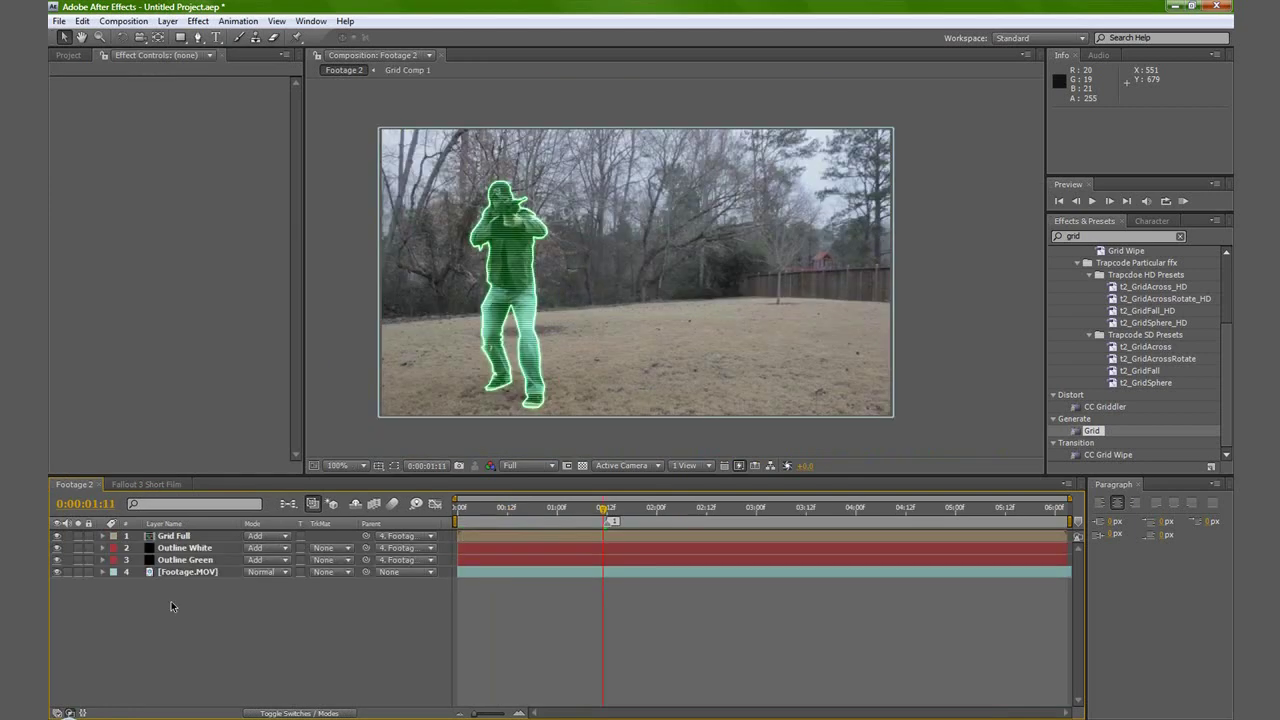
# Duplicate the Grid Full layer and rename the copy 'Grid Wipe'.
pyautogui.click(178, 537)
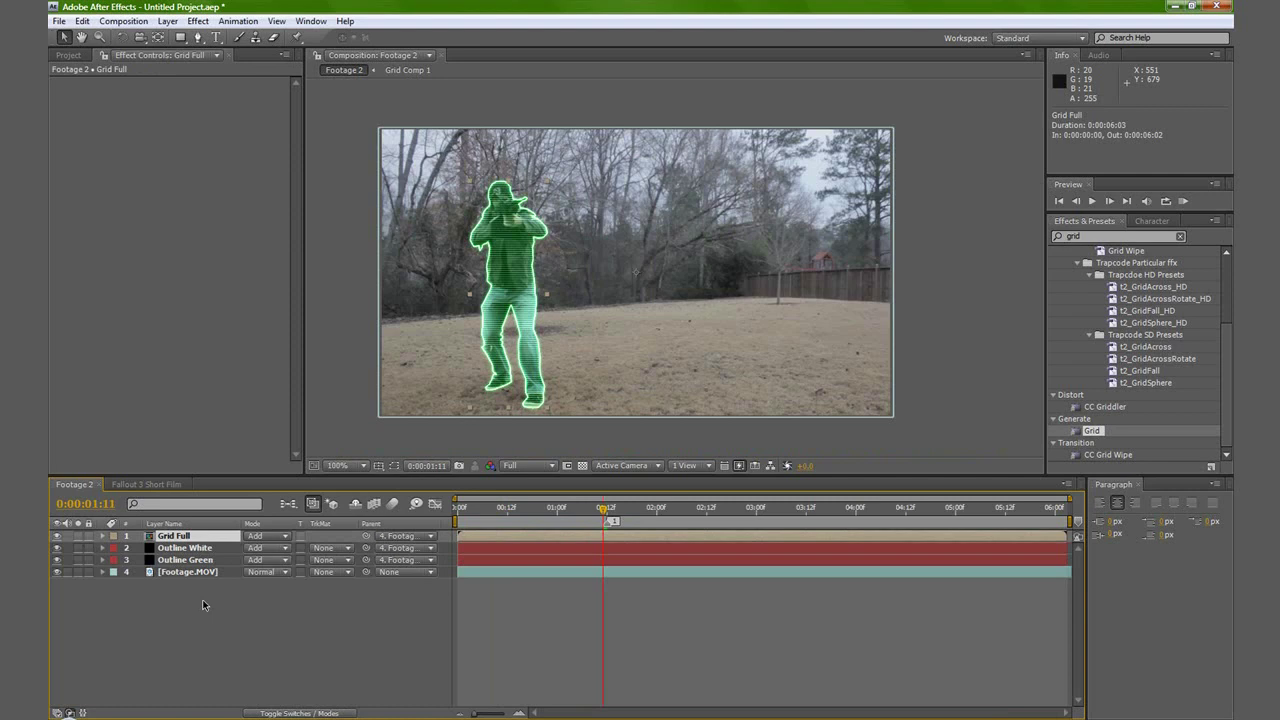
pyautogui.hotkey('ctrl', 'd')
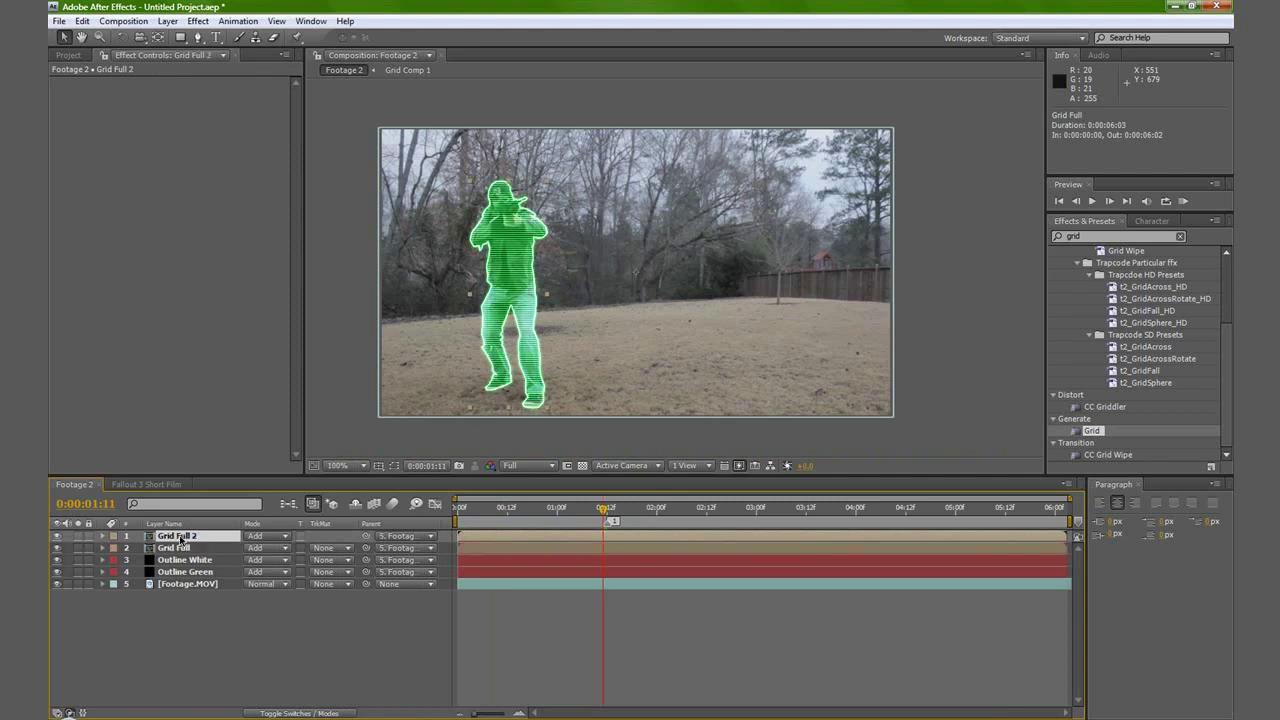
pyautogui.press('Return')
pyautogui.write('Gr')
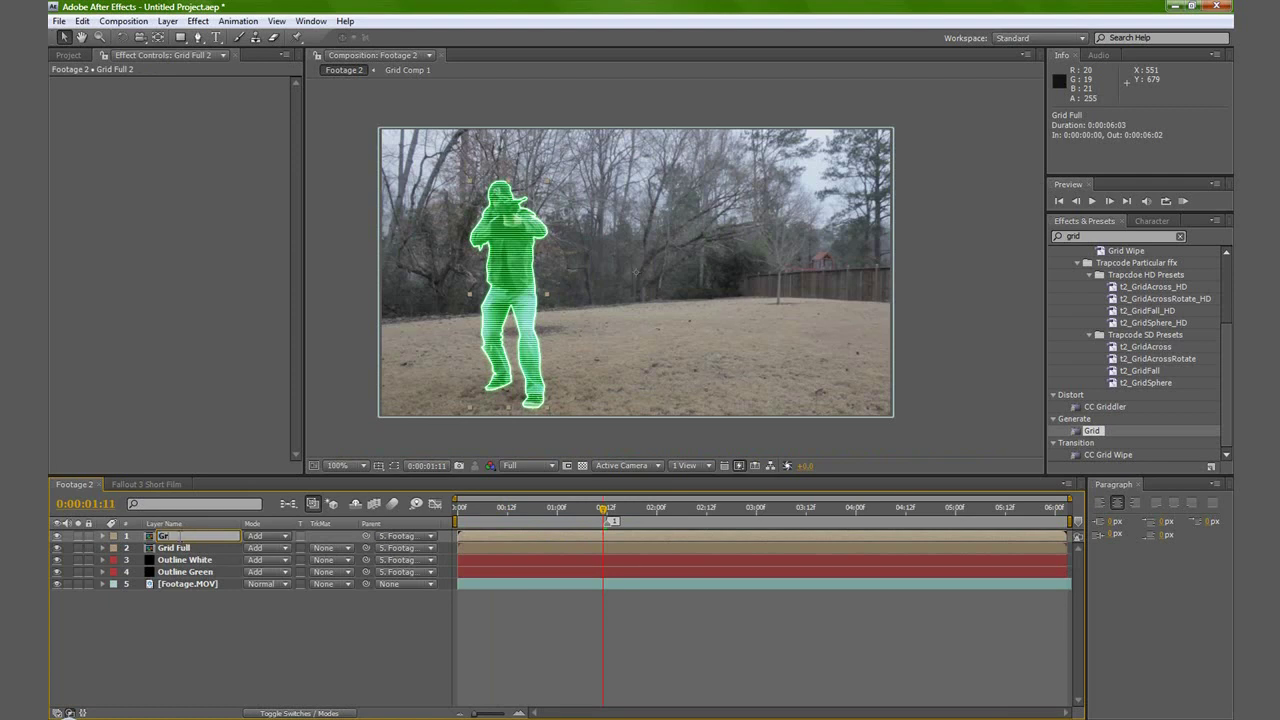
pyautogui.write('id Wipe')
pyautogui.press('Return')
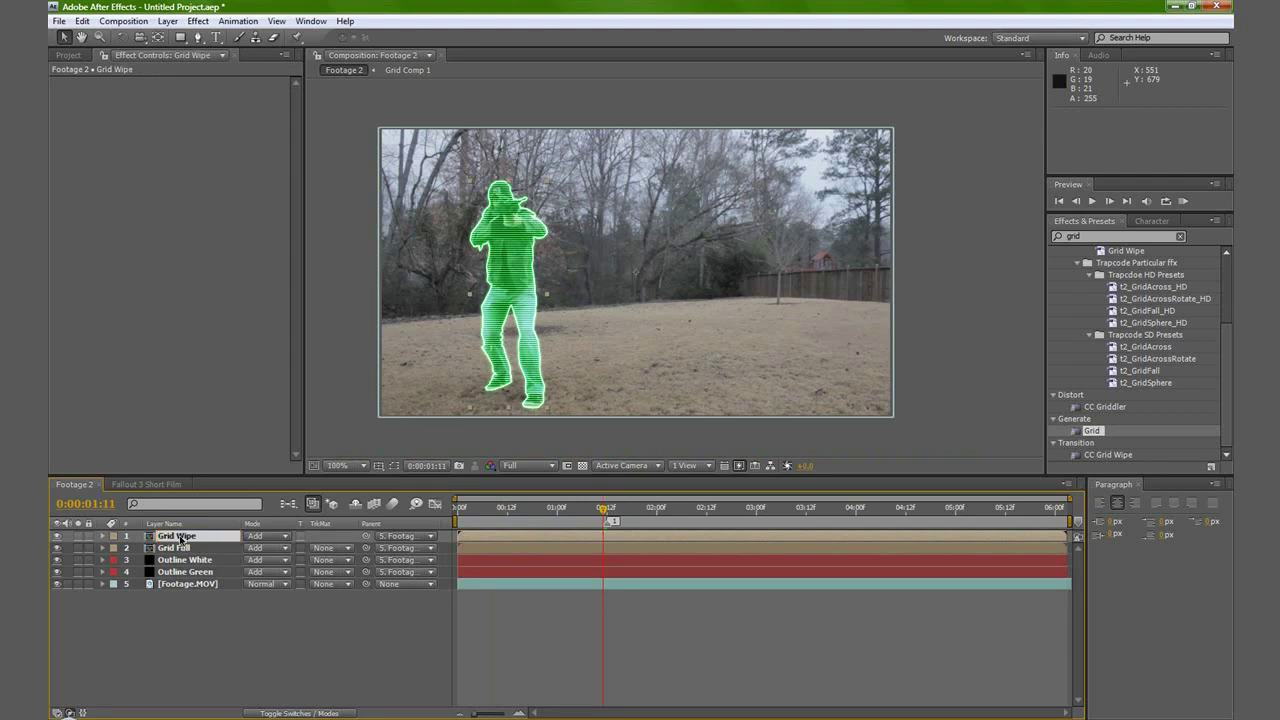
# Draw a rectangular Mask 2 across the chest, set it to Intersect, and hide Grid Full.
pyautogui.click(181, 38)
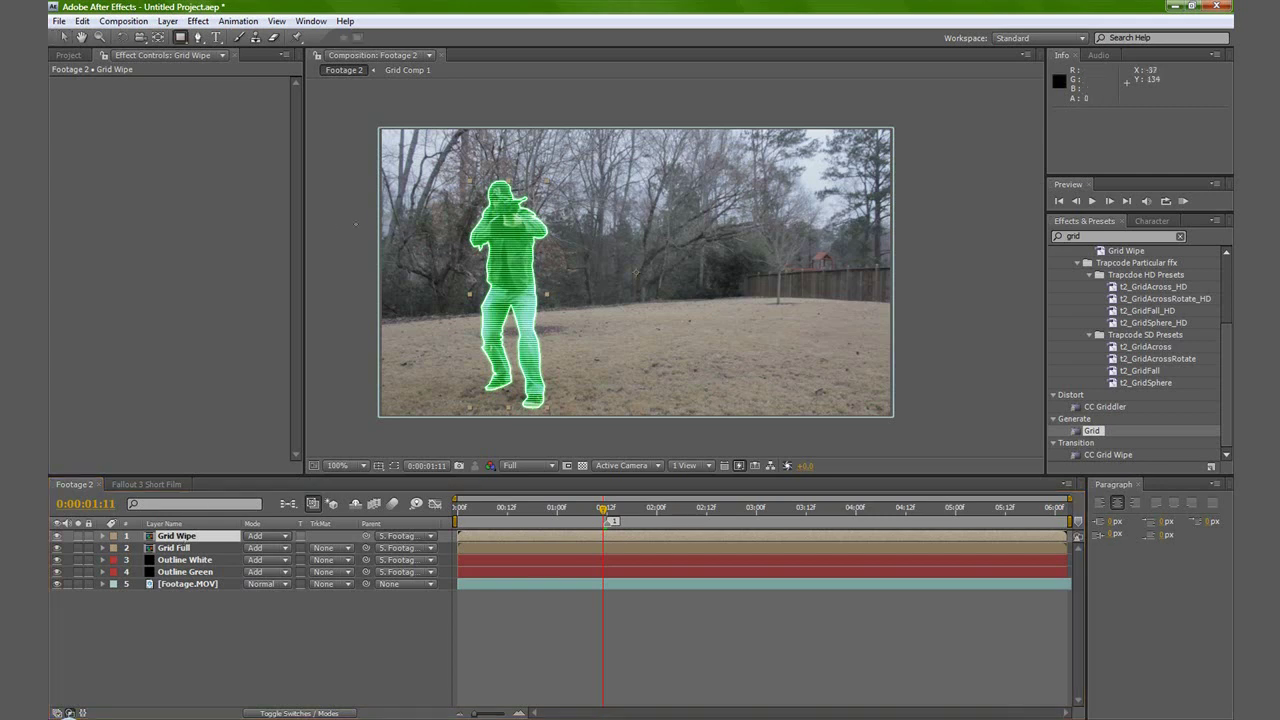
pyautogui.moveTo(338, 199); pyautogui.dragTo(697, 248)
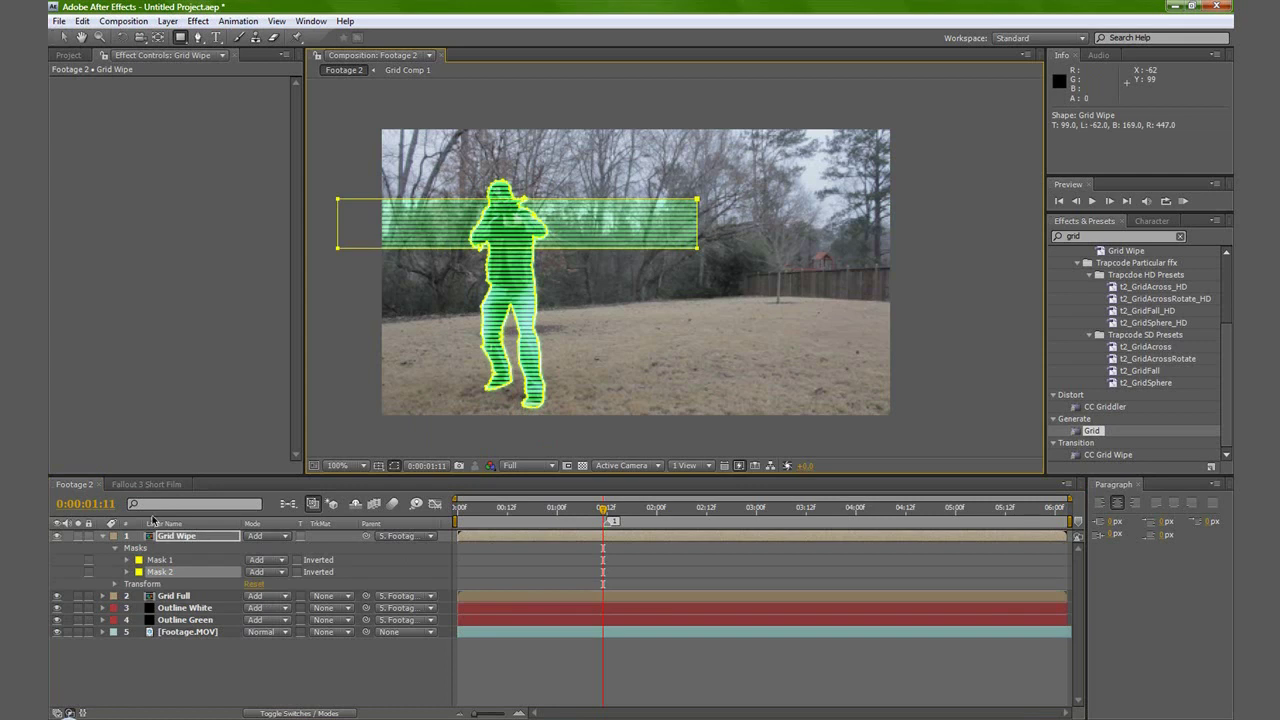
pyautogui.click(280, 576)
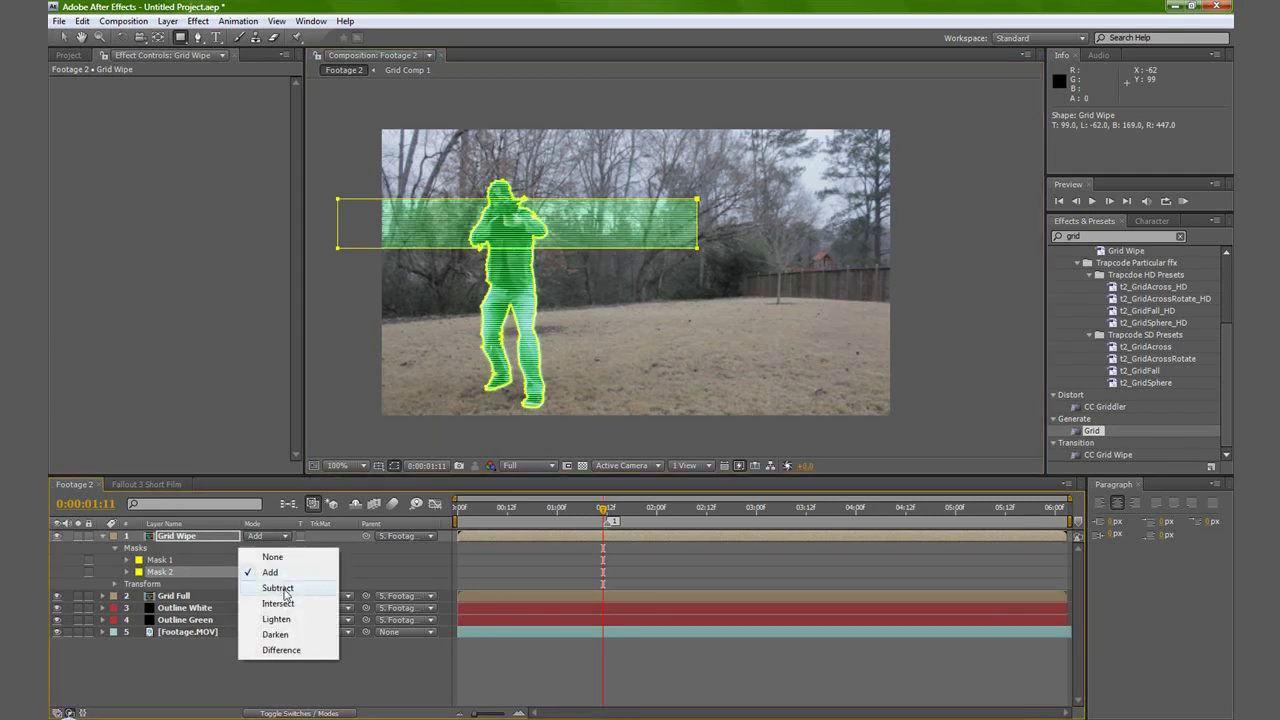
pyautogui.click(287, 604)
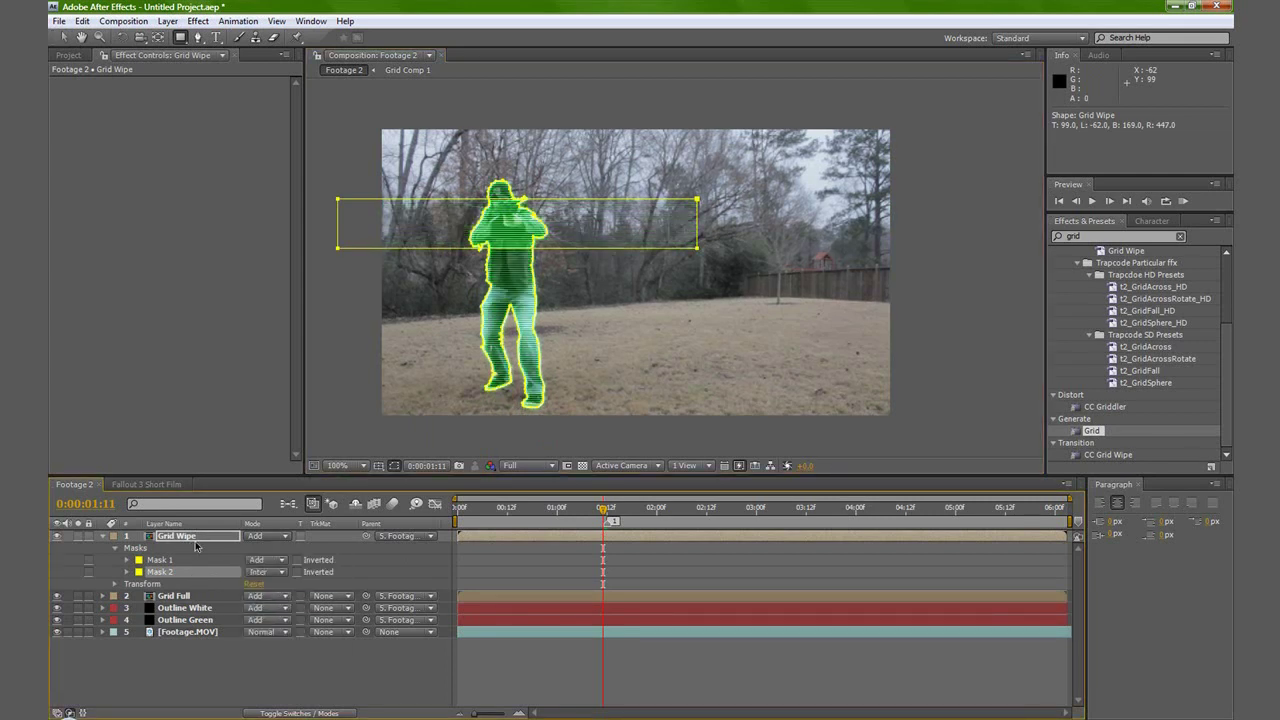
pyautogui.click(57, 598)
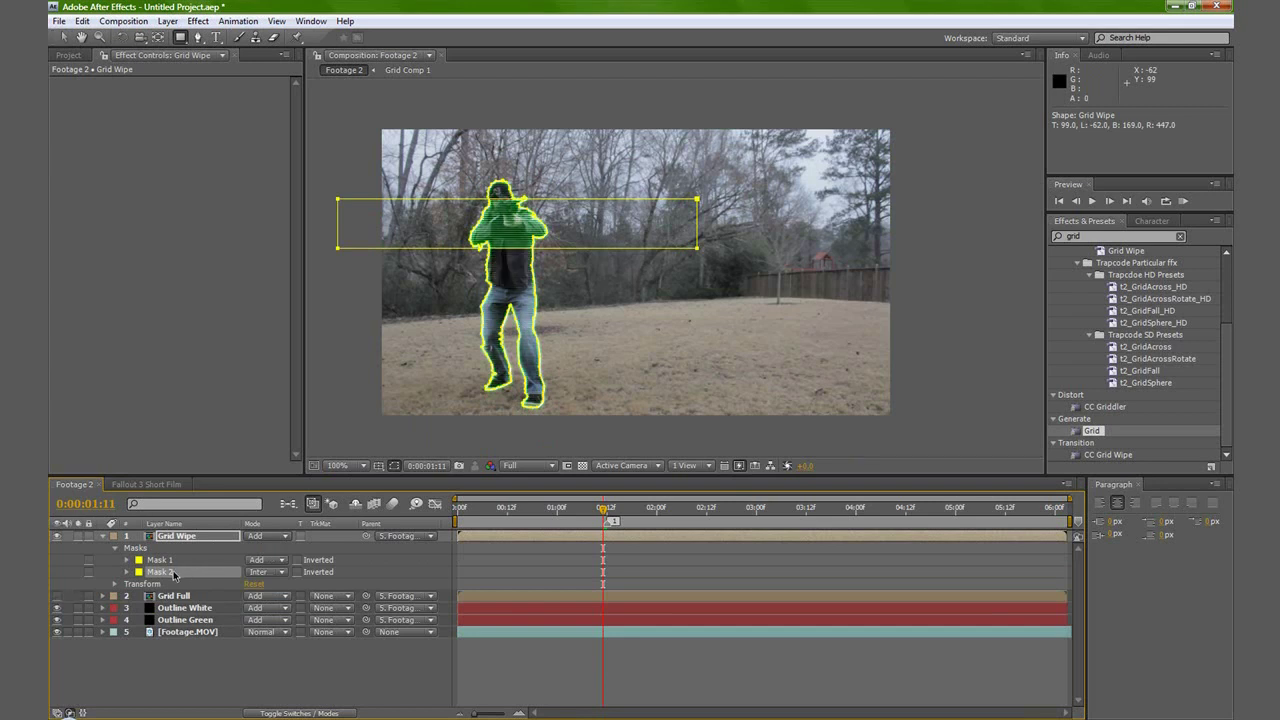
# Feather Grid Wipe's Mask 2 by about 20 px, then collapse its mask properties.
pyautogui.click(178, 537)
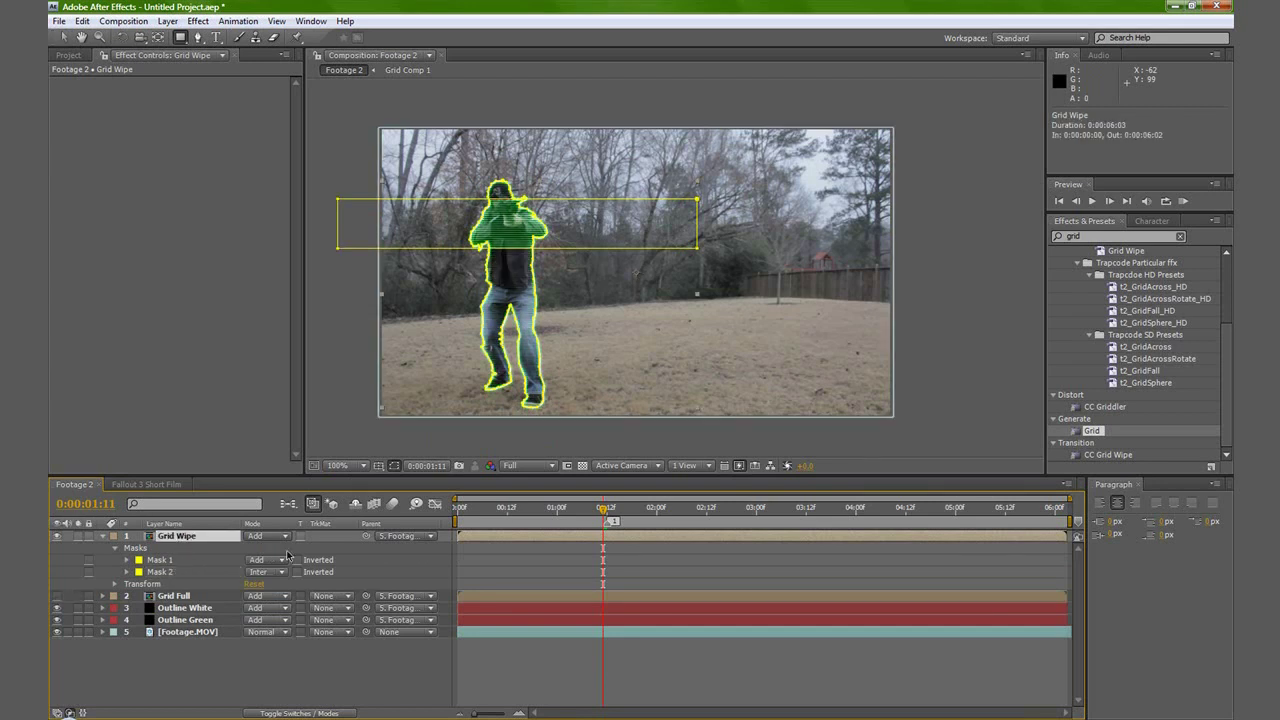
pyautogui.press('f')
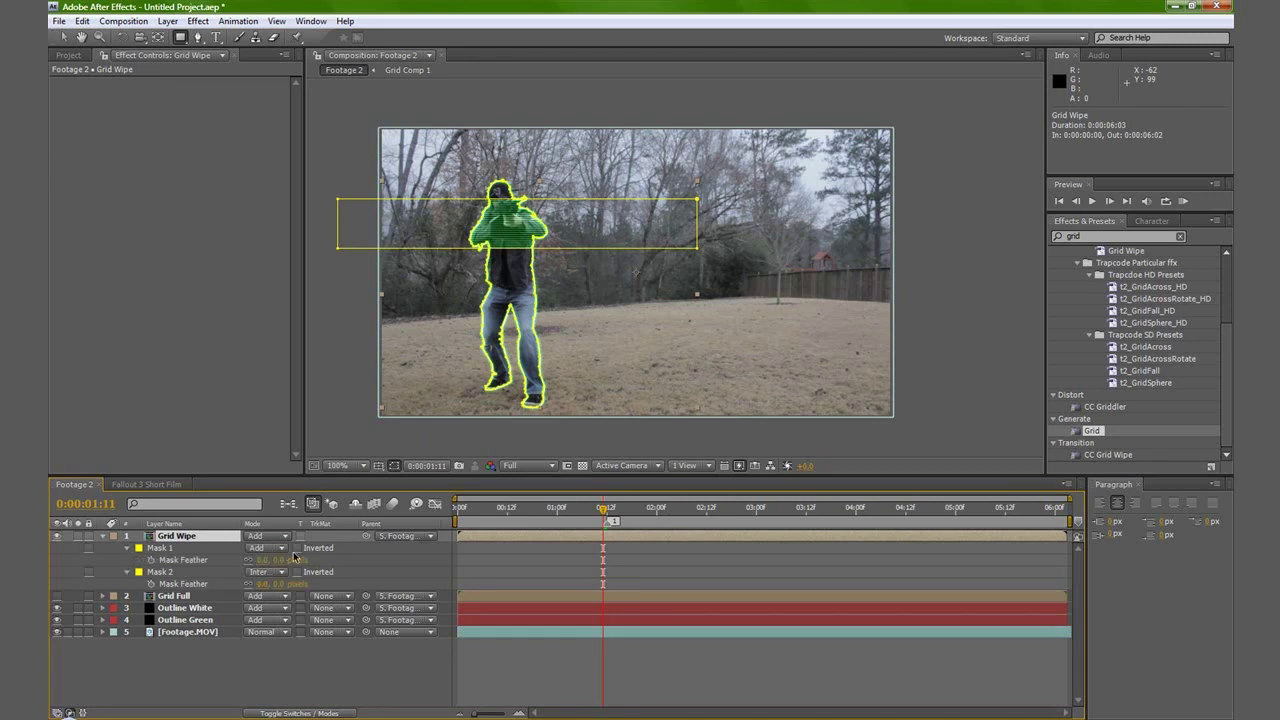
pyautogui.click(395, 466)
pyautogui.moveTo(278, 583); pyautogui.dragTo(322, 591)
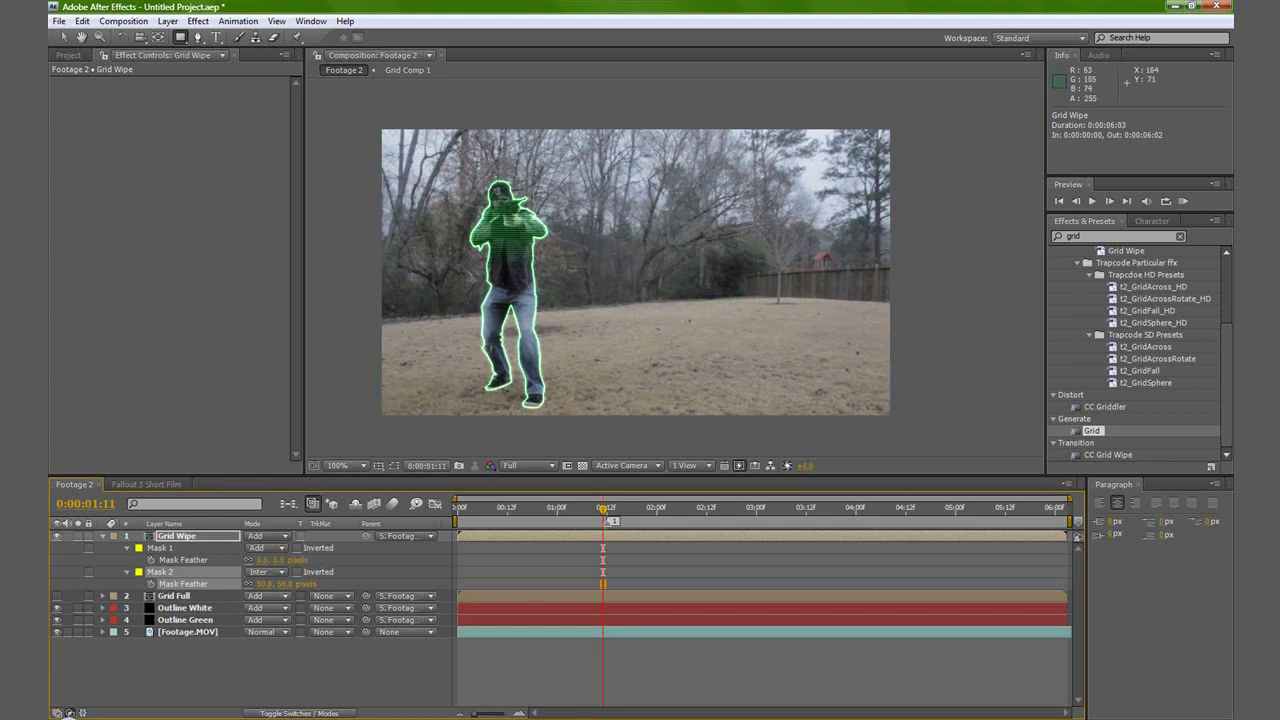
pyautogui.click(102, 537)
pyautogui.click(195, 538)
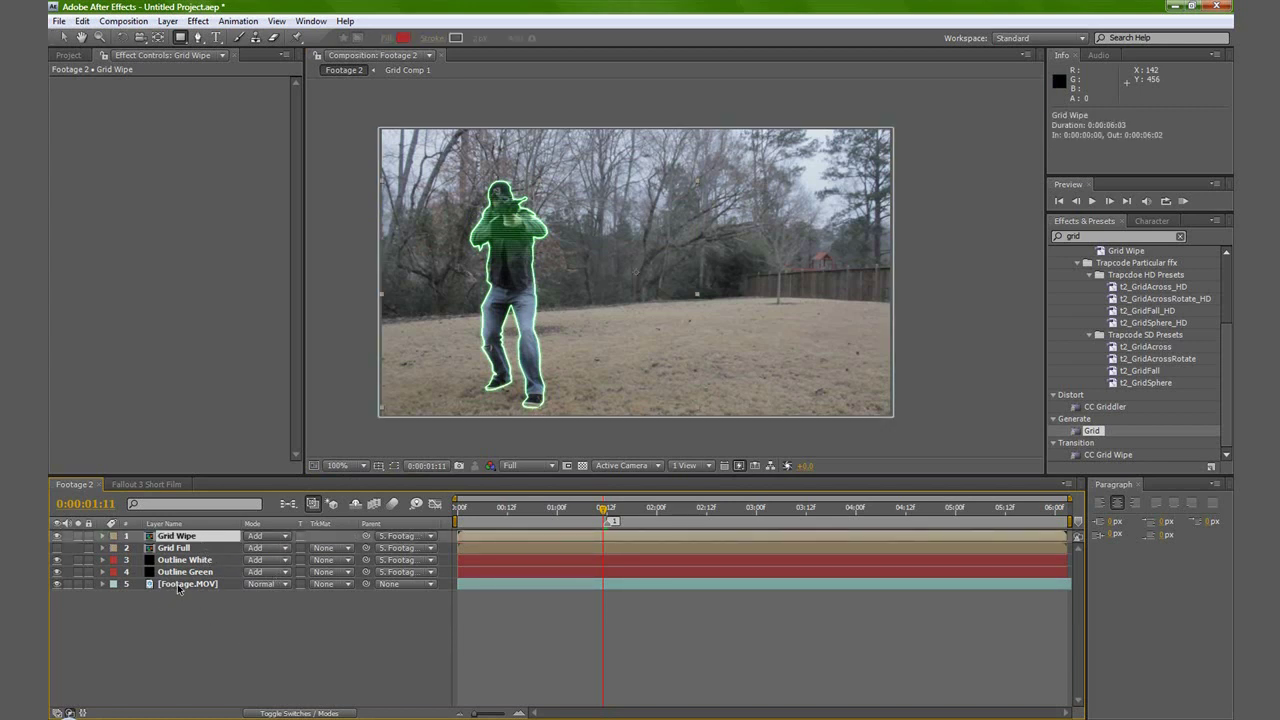
# Hide Grid Wipe, move the playhead later, and create a new solid layer, Black Solid 8.
pyautogui.click(57, 537)
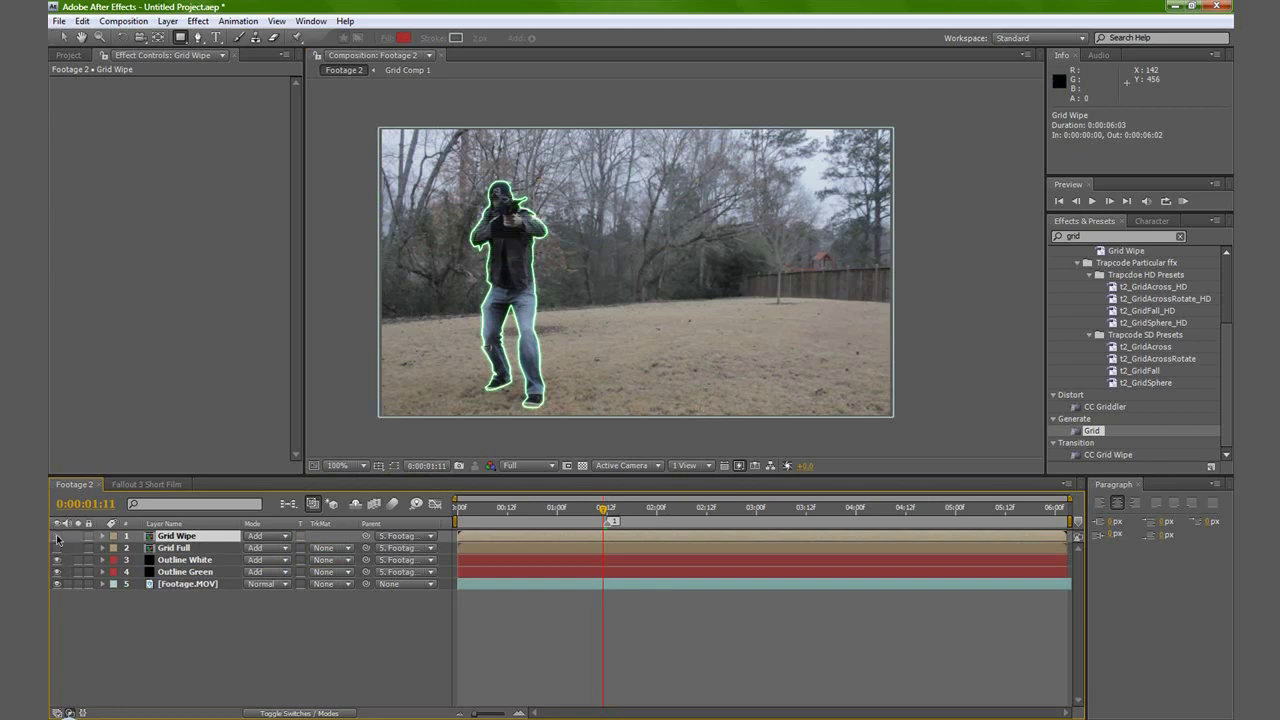
pyautogui.moveTo(604, 510); pyautogui.dragTo(740, 524)
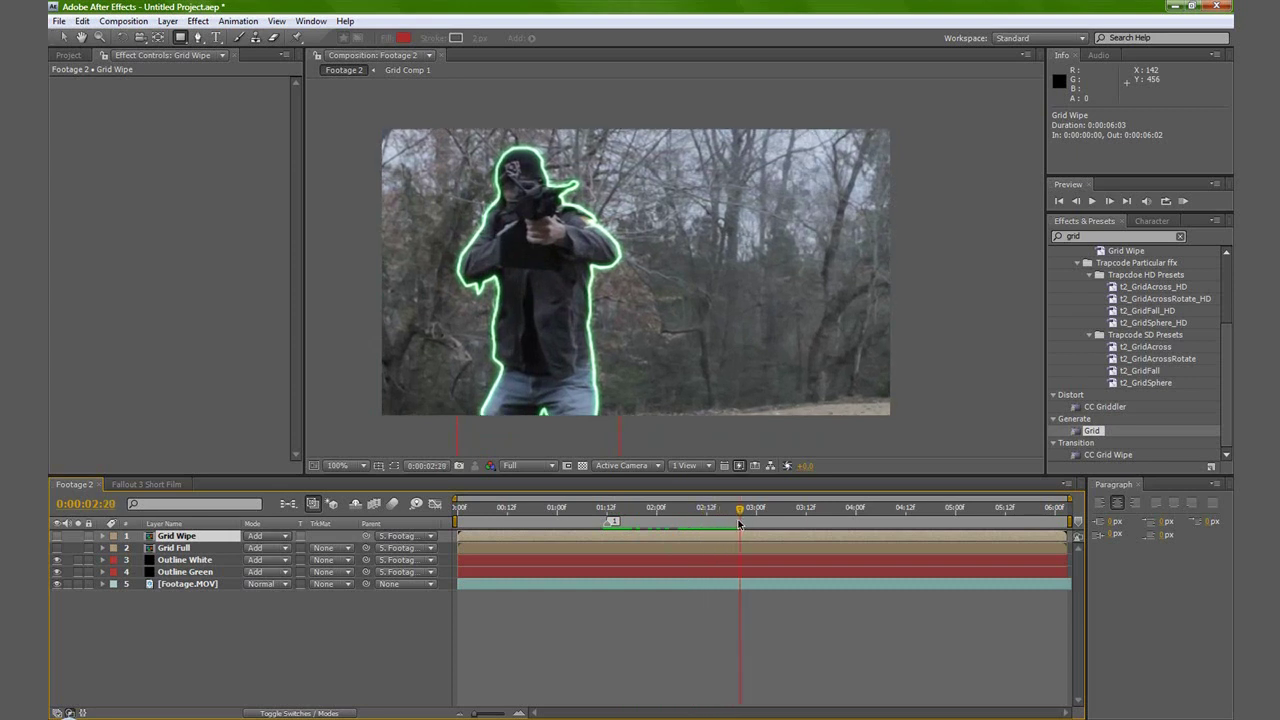
pyautogui.click(172, 612)
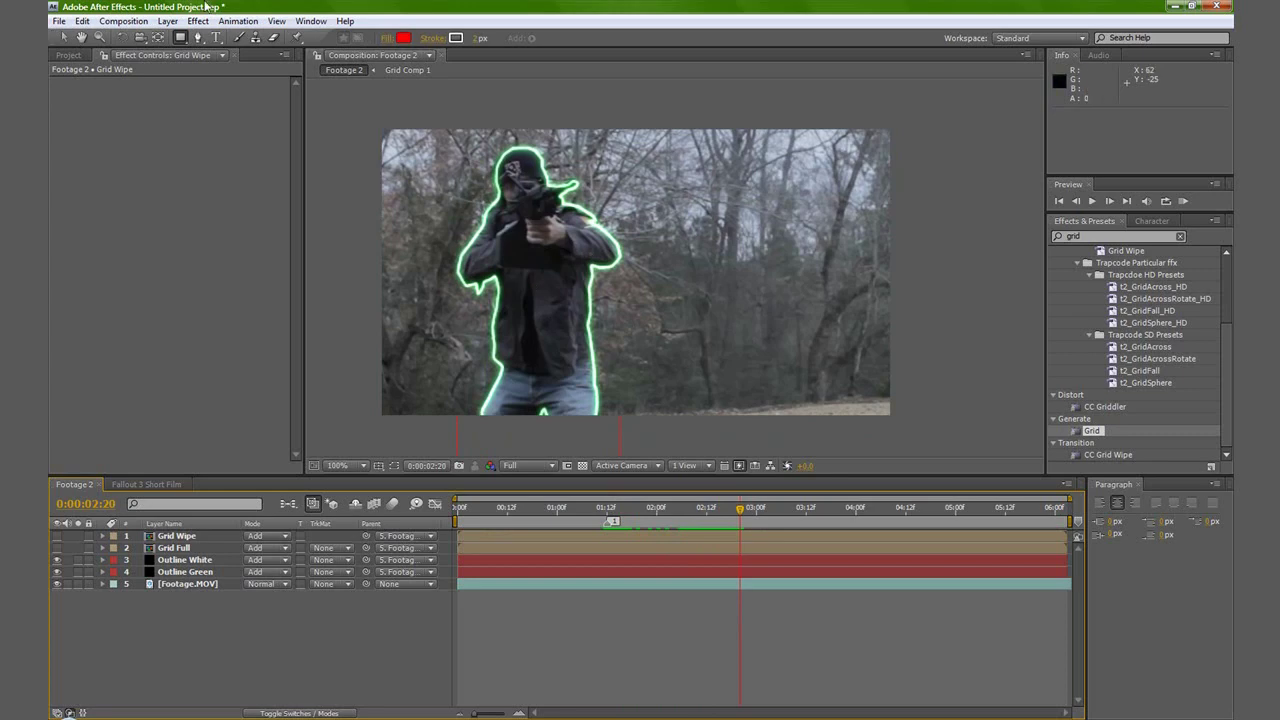
pyautogui.click(167, 21)
pyautogui.moveTo(70, 33)
pyautogui.click(318, 53)
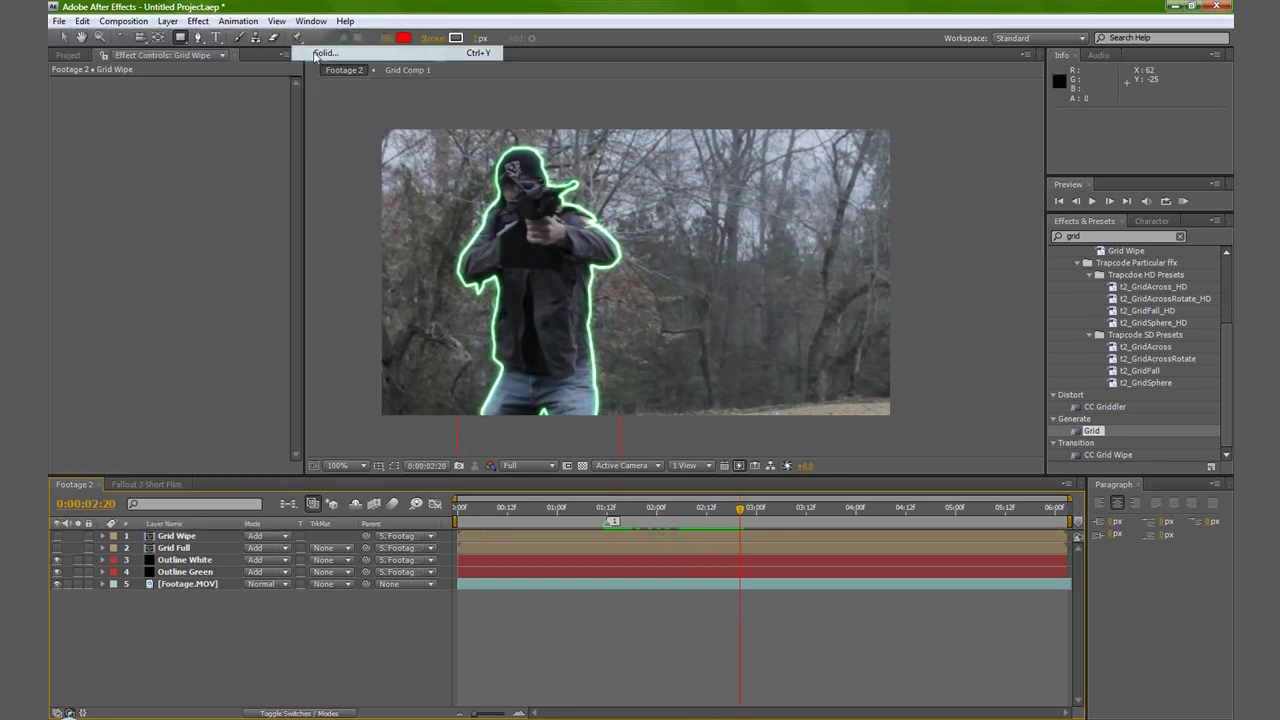
pyautogui.click(1009, 398)
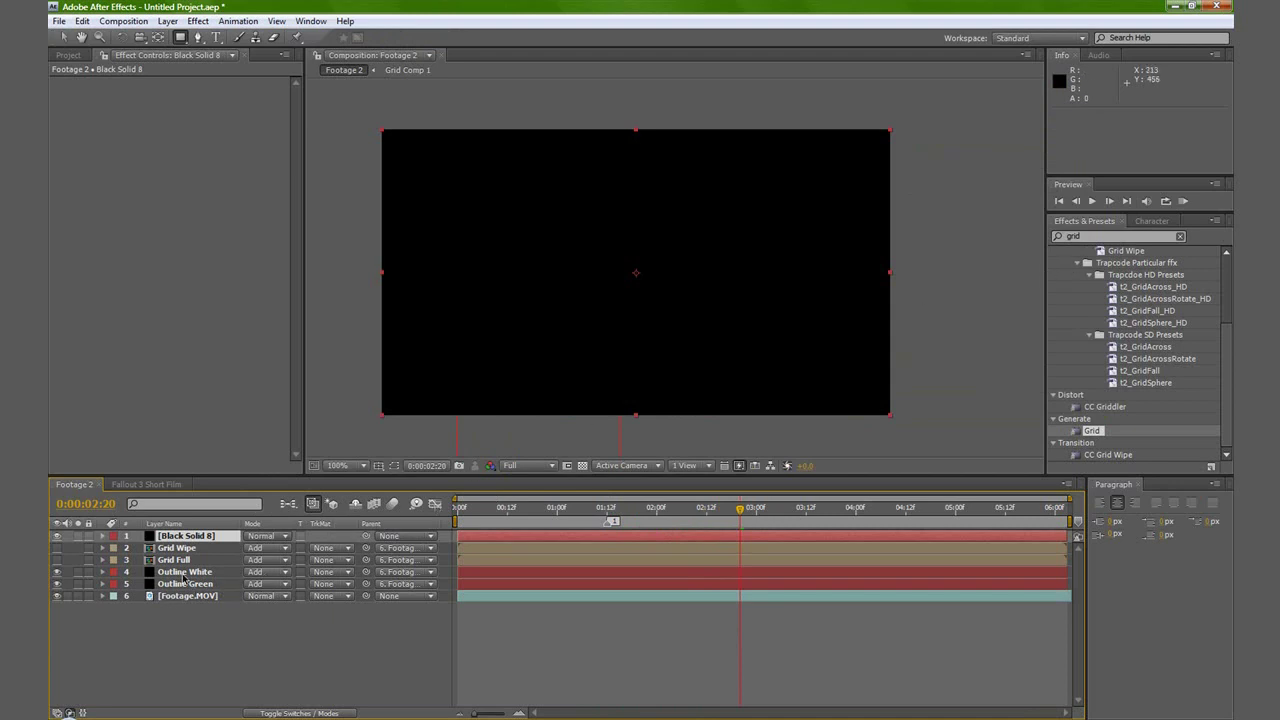
# Copy Outline Green's Vegas stroke effect and paste it onto Black Solid 8.
pyautogui.click(184, 576)
pyautogui.click(86, 83)
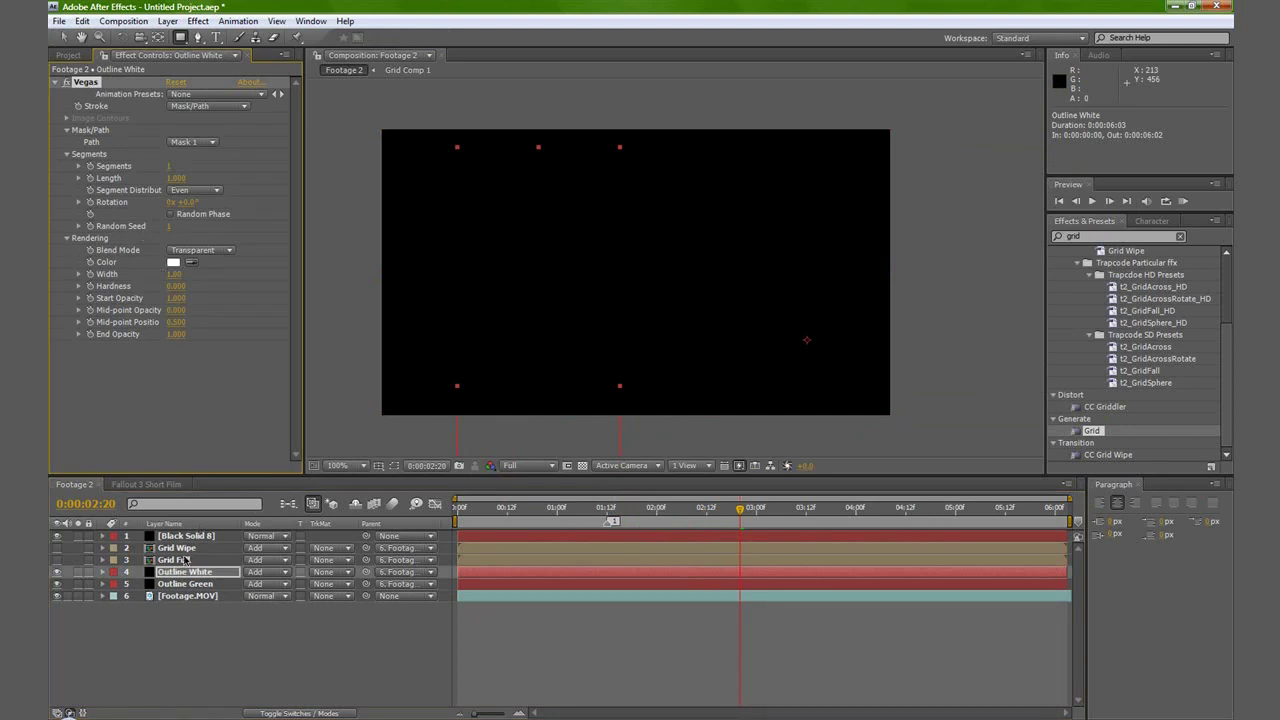
pyautogui.click(186, 584)
pyautogui.click(86, 83)
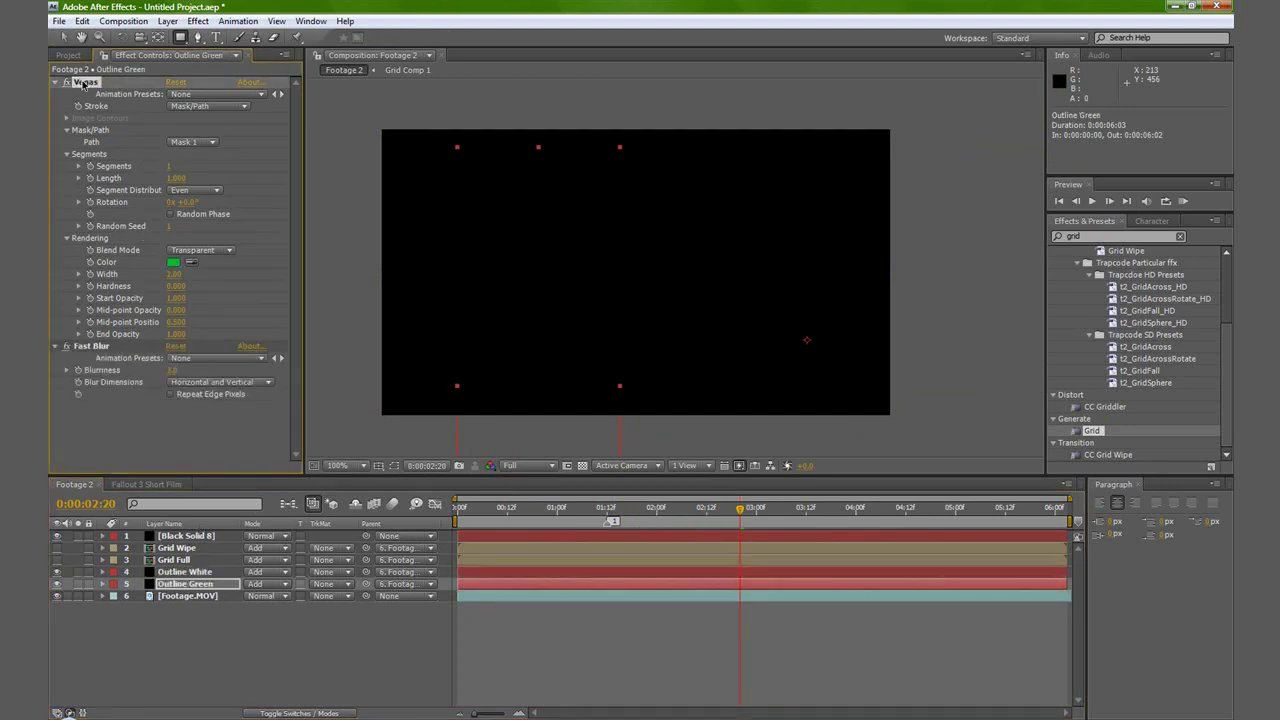
pyautogui.click(181, 538)
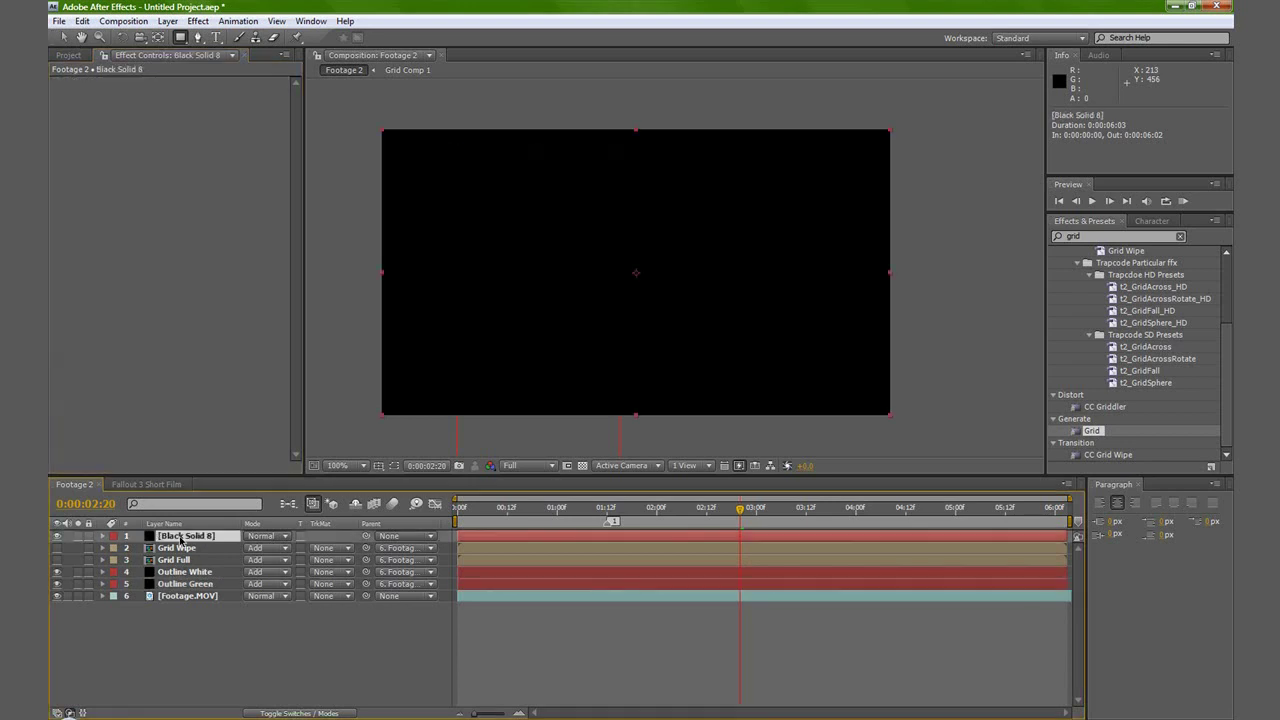
pyautogui.hotkey('ctrl', 'v')
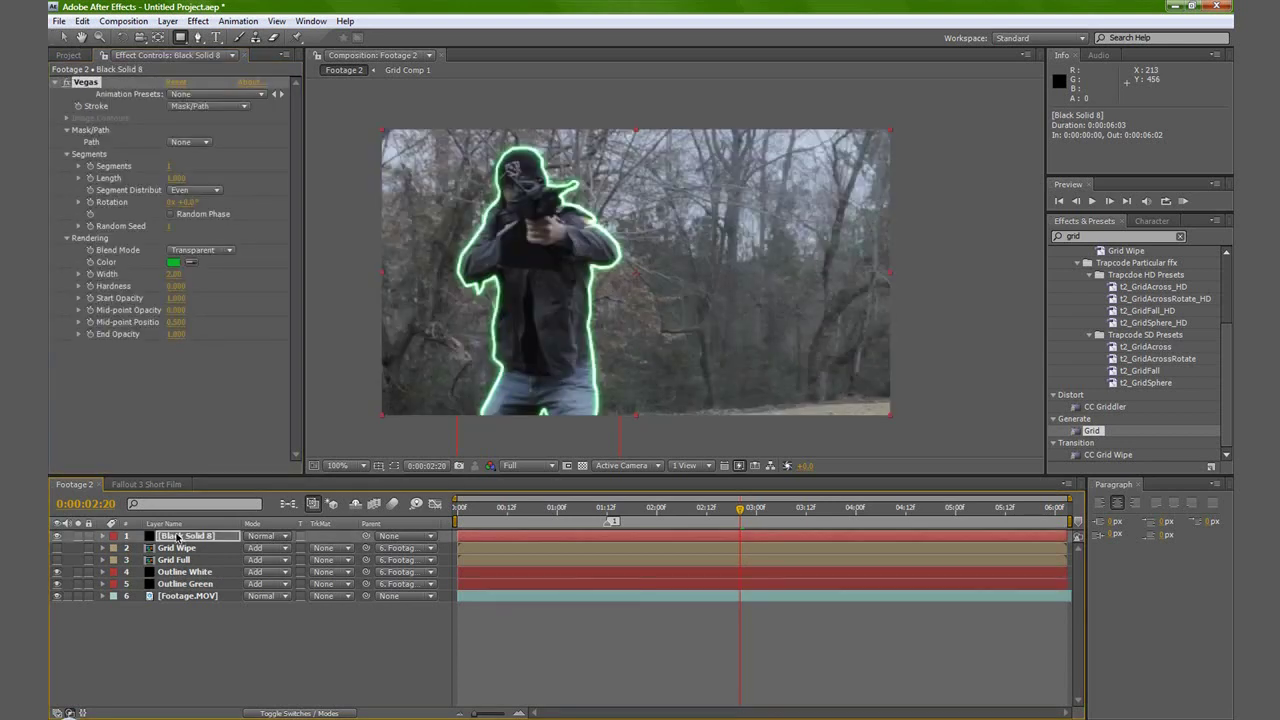
# Hide Outline White and Outline Green, zoom in on the torso, and ready the Pen on Black Solid 8.
pyautogui.click(57, 583)
pyautogui.click(57, 571)
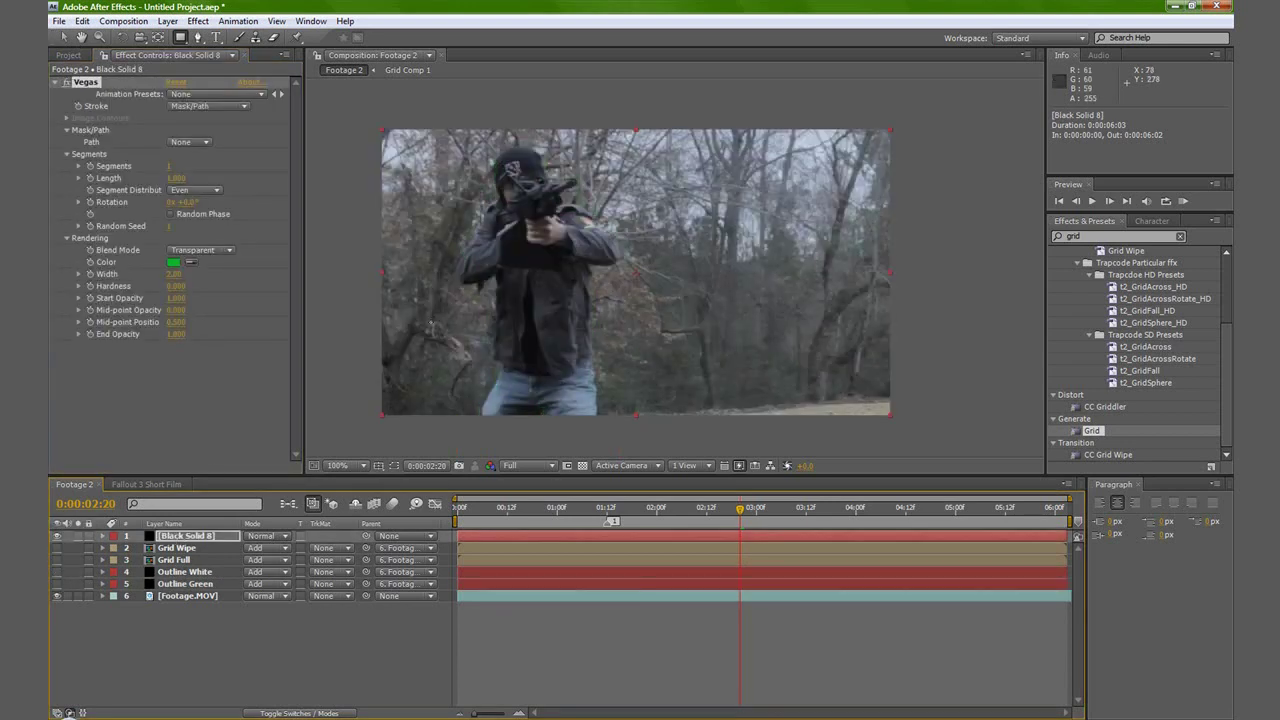
pyautogui.scroll(1, 491, 291)
pyautogui.moveTo(491, 291); pyautogui.dragTo(600, 243)
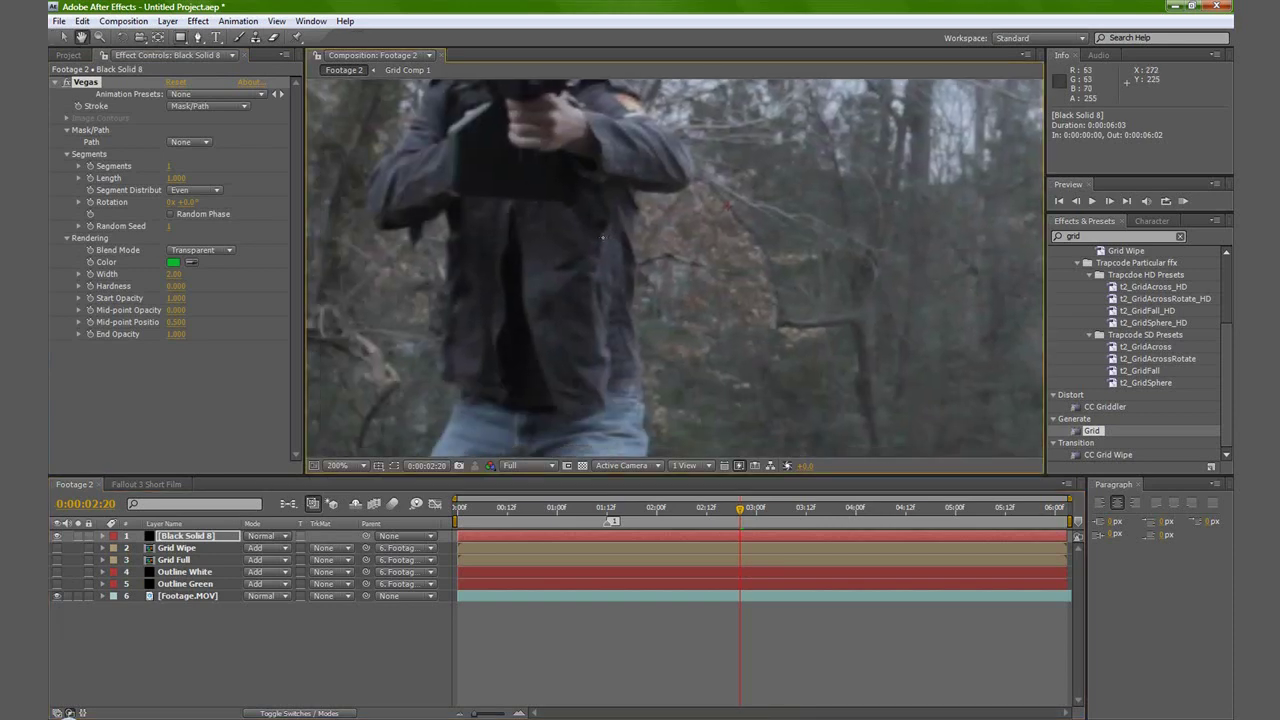
pyautogui.click(181, 538)
pyautogui.click(197, 37)
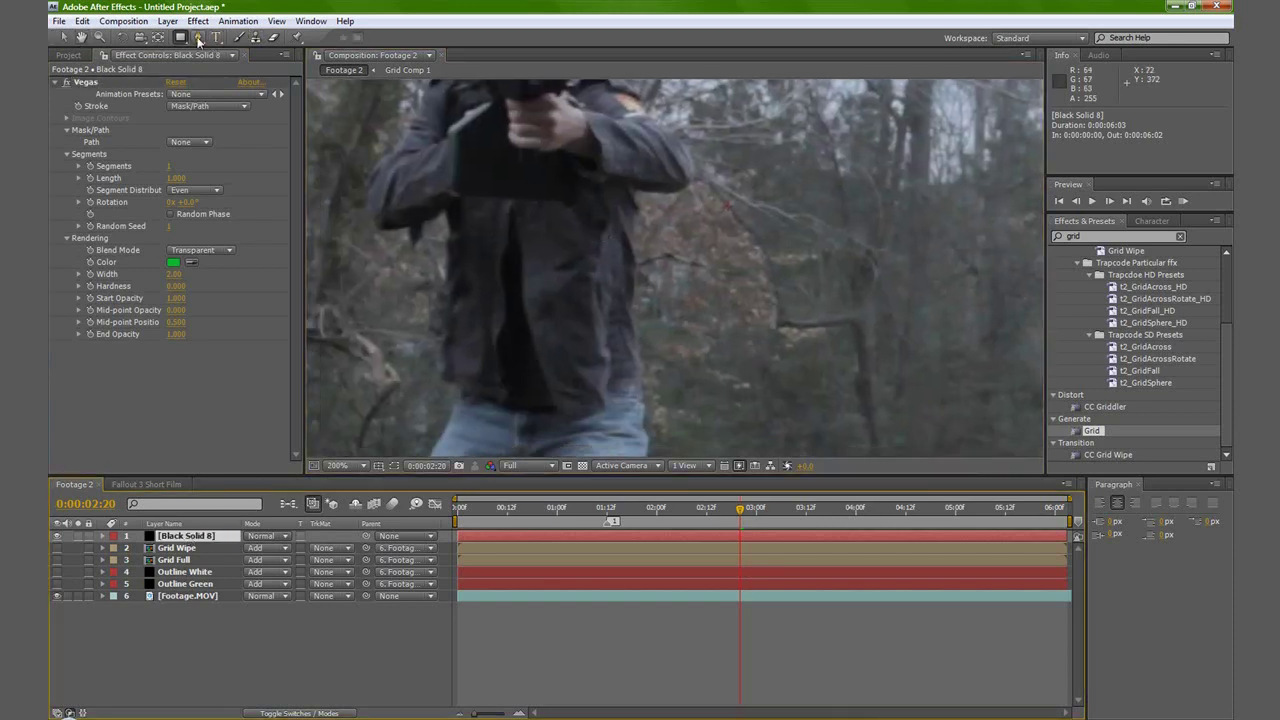
# Trace mask points from the torso's bottom edge up the right side and across the chest.
pyautogui.click(564, 425)
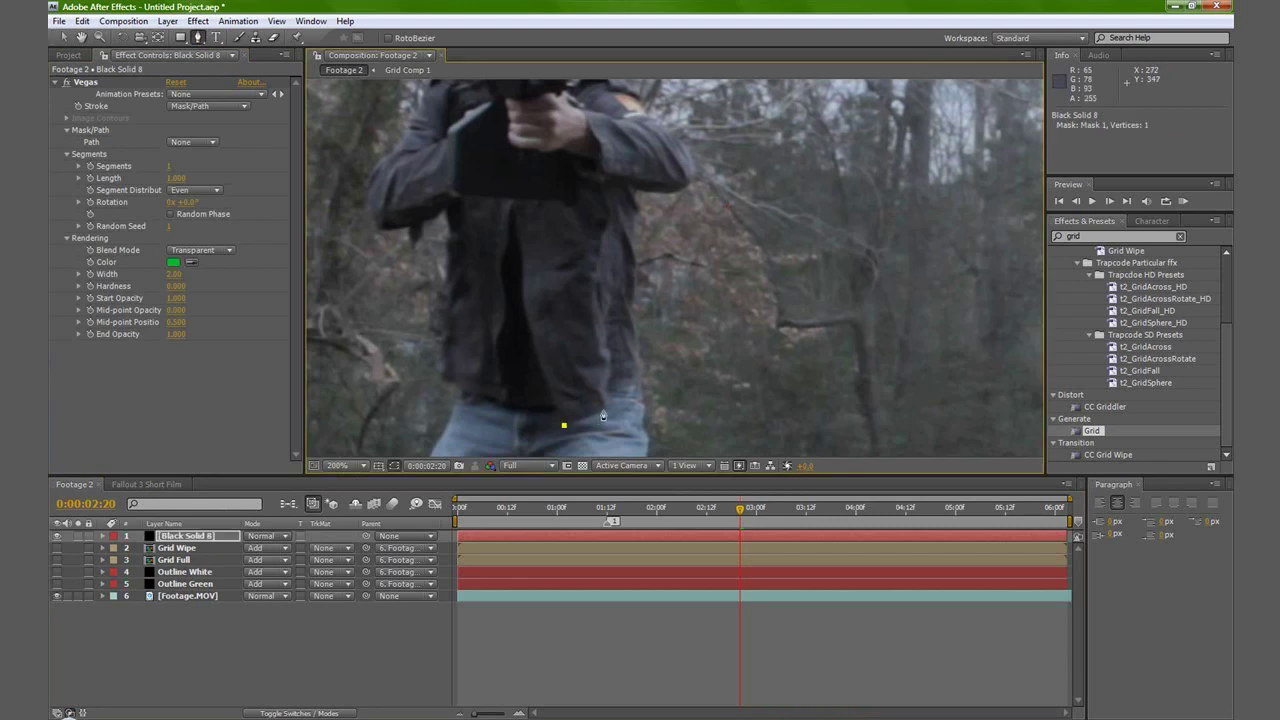
pyautogui.click(606, 408)
pyautogui.click(609, 394)
pyautogui.click(630, 386)
pyautogui.click(641, 372)
pyautogui.click(640, 364)
pyautogui.click(637, 322)
pyautogui.click(635, 298)
pyautogui.click(634, 273)
pyautogui.click(633, 250)
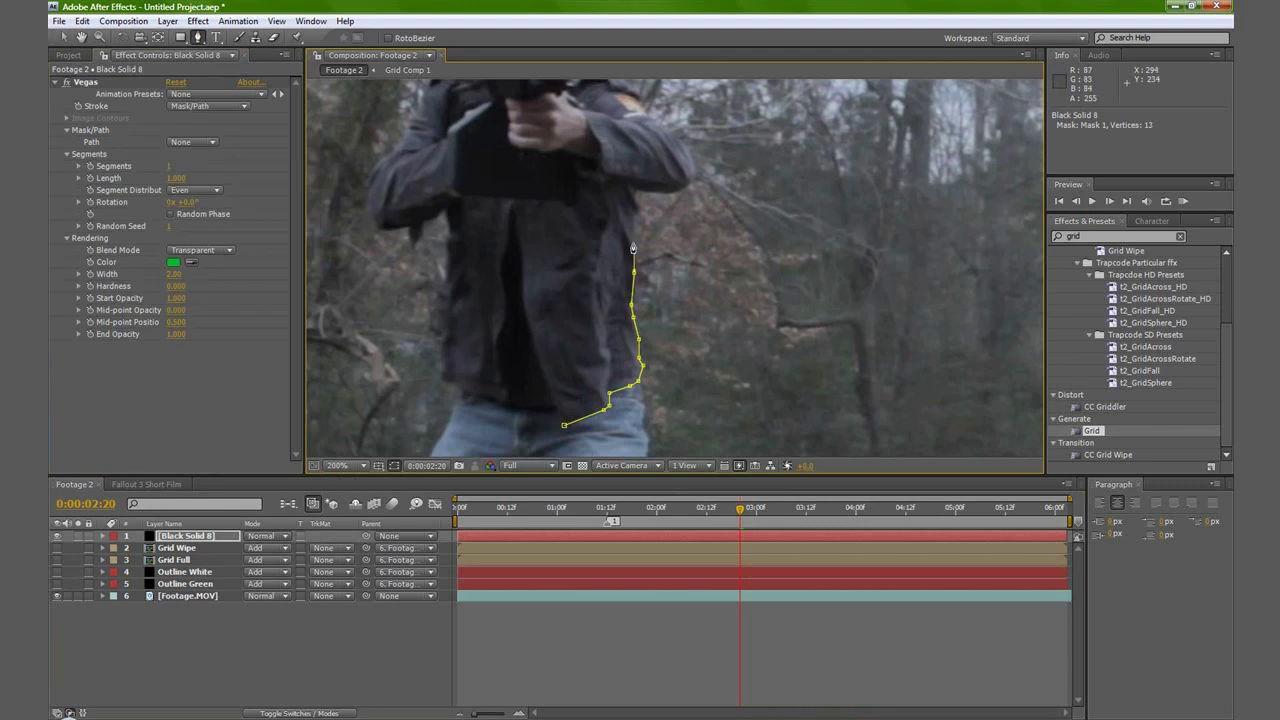
pyautogui.click(634, 208)
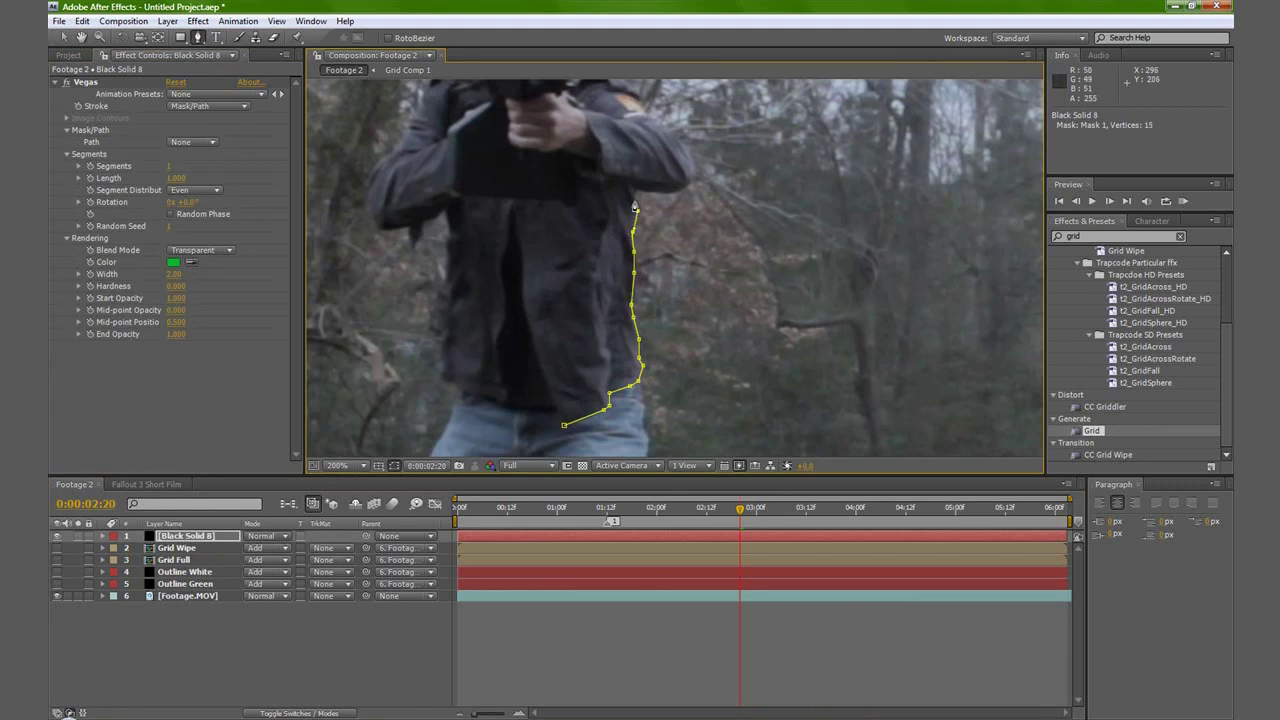
pyautogui.click(579, 182)
pyautogui.click(578, 199)
pyautogui.click(498, 198)
pyautogui.click(459, 196)
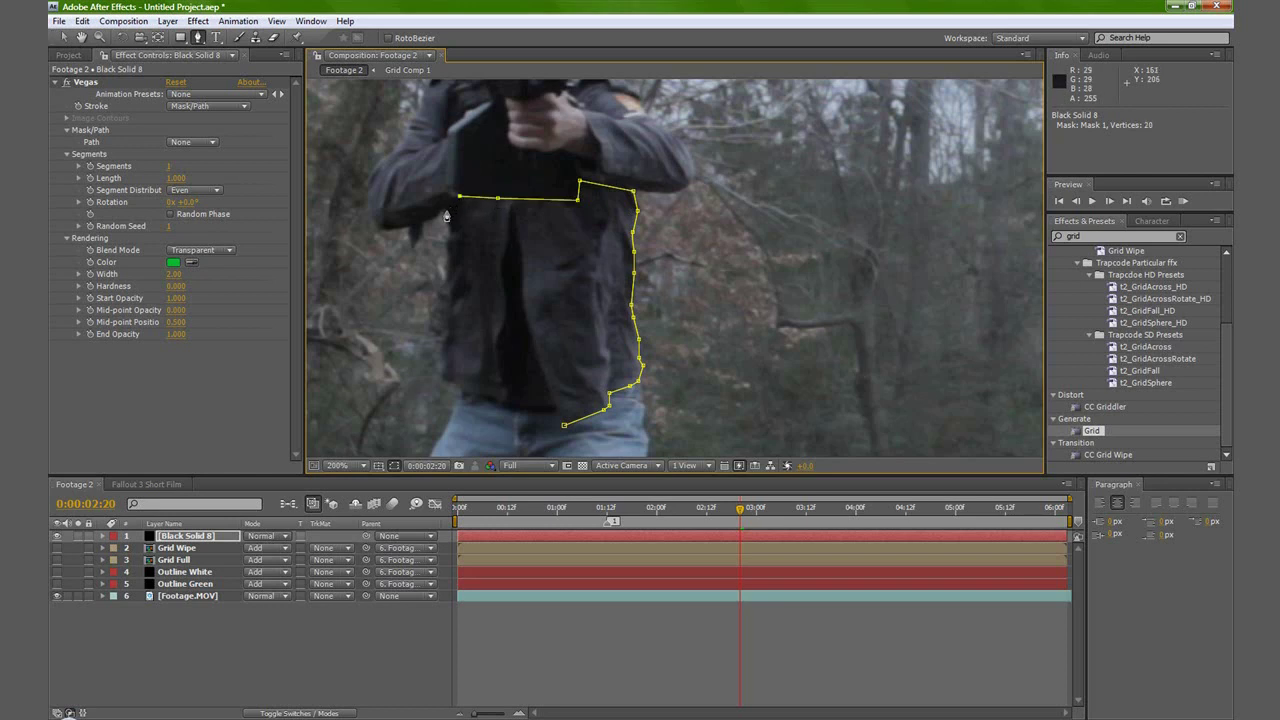
# Continue the mask down the torso's left side and along the bottom, closing it at the start.
pyautogui.click(447, 210)
pyautogui.click(449, 232)
pyautogui.click(443, 238)
pyautogui.click(447, 273)
pyautogui.click(441, 291)
pyautogui.click(440, 339)
pyautogui.click(445, 379)
pyautogui.click(457, 383)
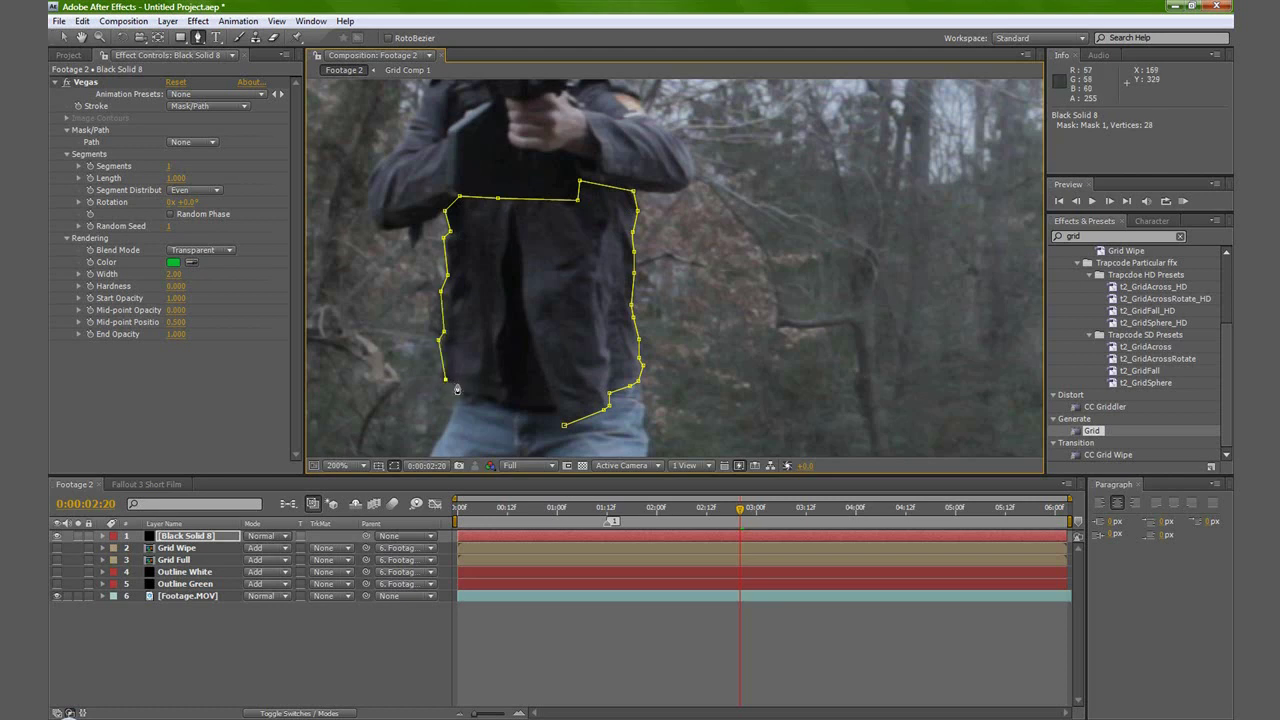
pyautogui.click(501, 408)
pyautogui.click(533, 414)
pyautogui.click(556, 413)
pyautogui.click(563, 423)
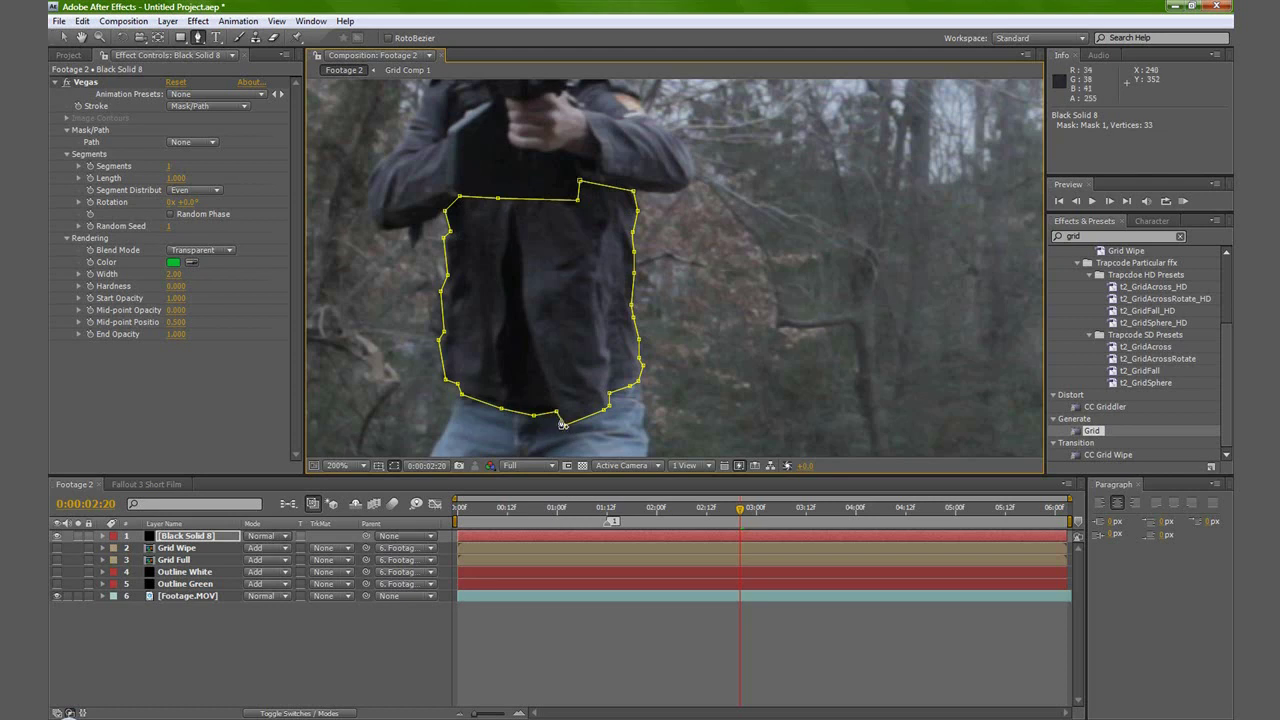
pyautogui.click(394, 465)
pyautogui.click(205, 538)
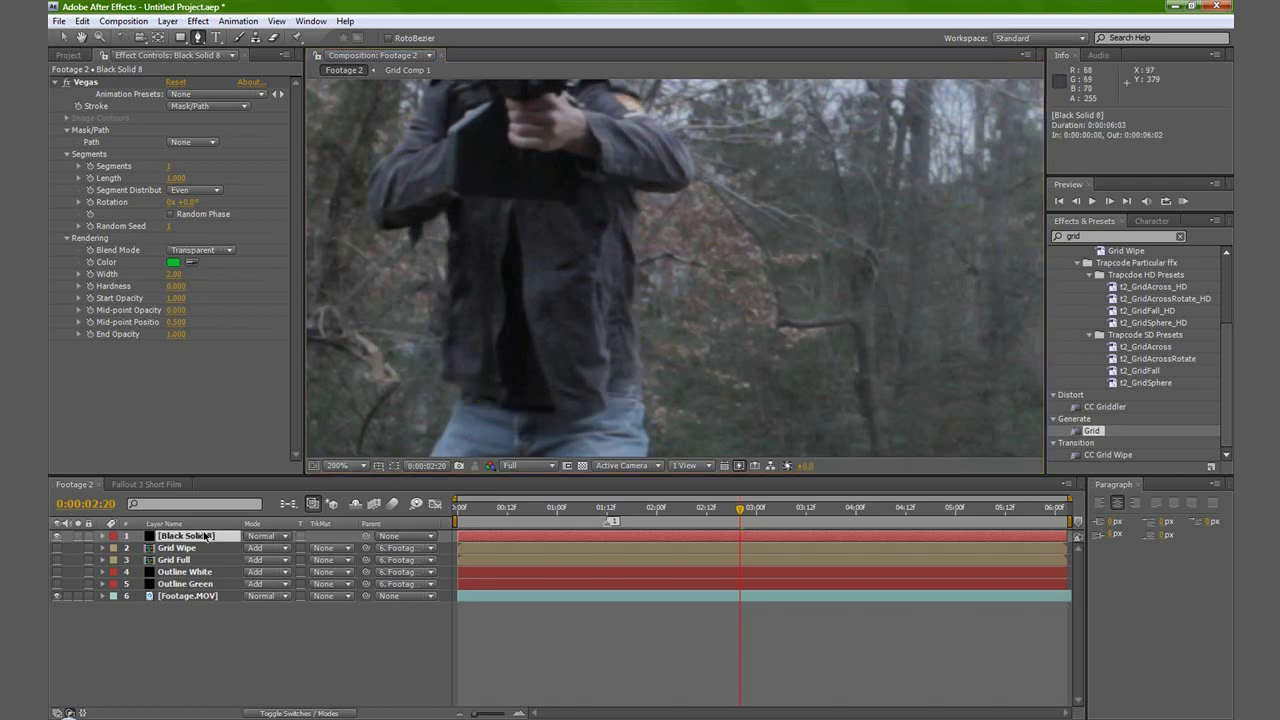
pyautogui.click(193, 143)
# Set the Vegas stroke's path to Mask 1 and its width to 2.7.
pyautogui.click(200, 158)
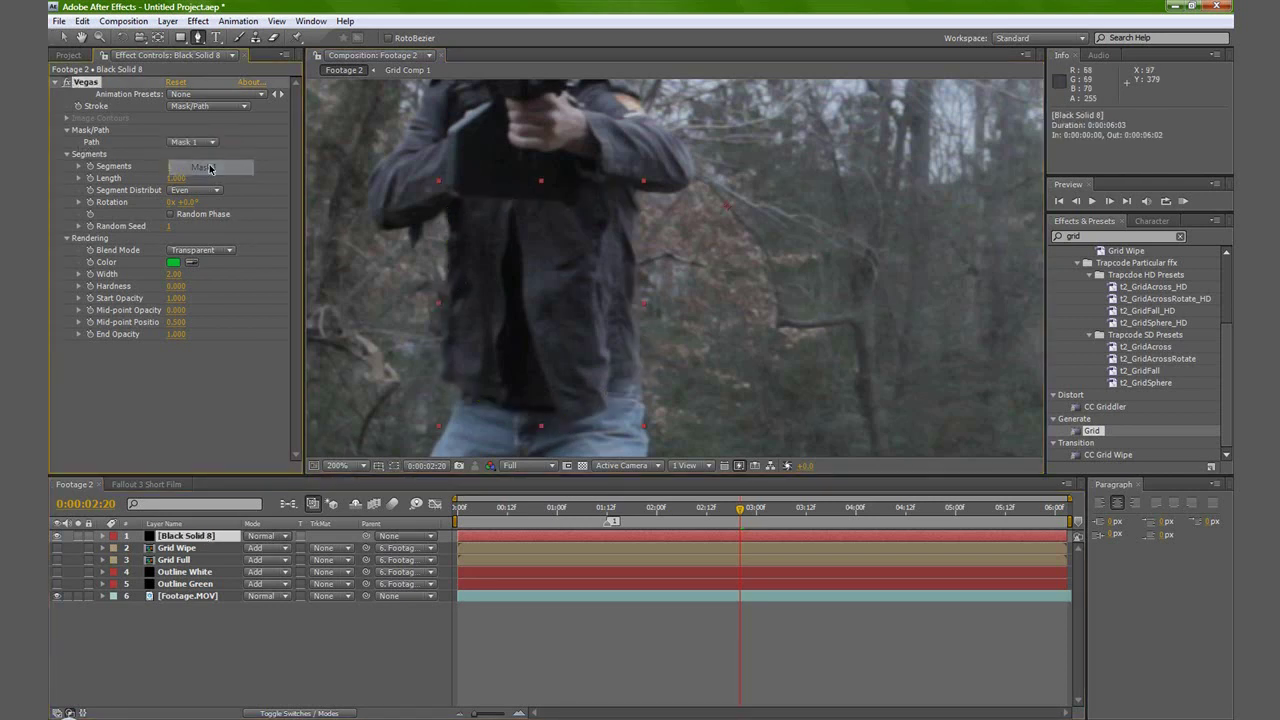
pyautogui.click(172, 273)
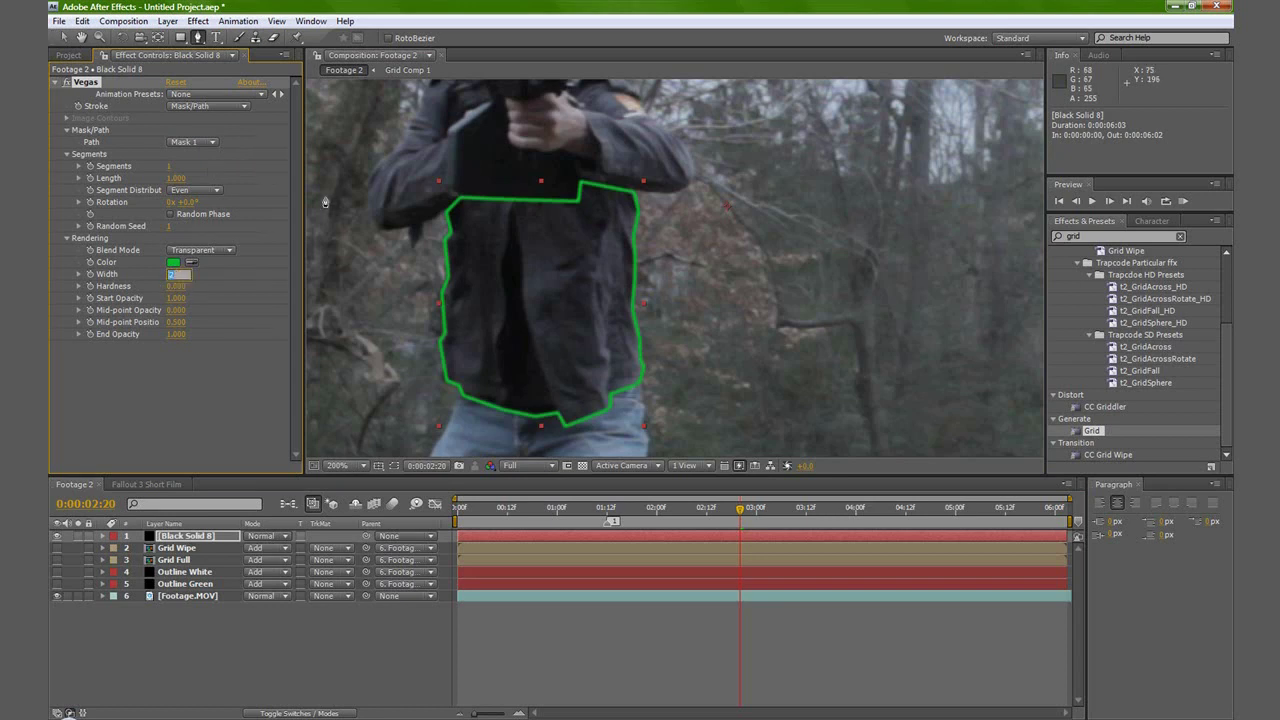
pyautogui.write('2.7')
pyautogui.press('Return')
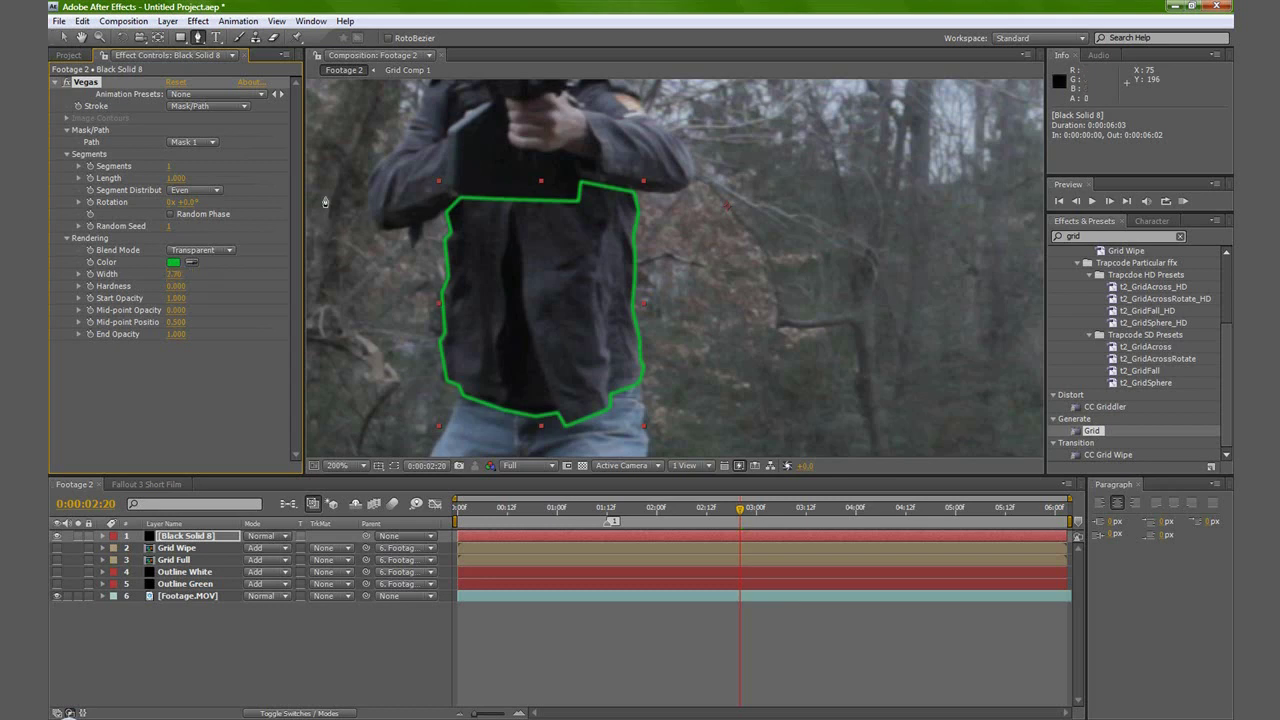
# Copy Outline Green's Fast Blur (5.0) onto Black Solid 8 for a soft glow.
pyautogui.click(182, 584)
pyautogui.click(86, 348)
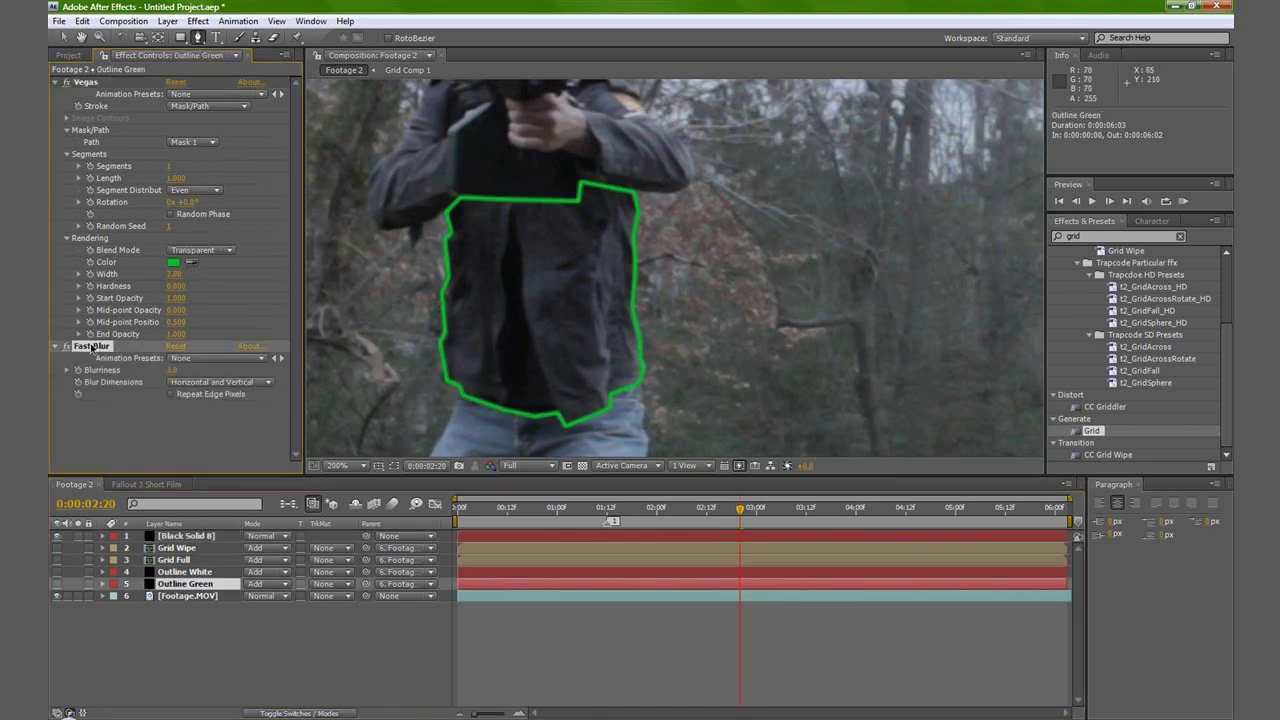
pyautogui.click(185, 538)
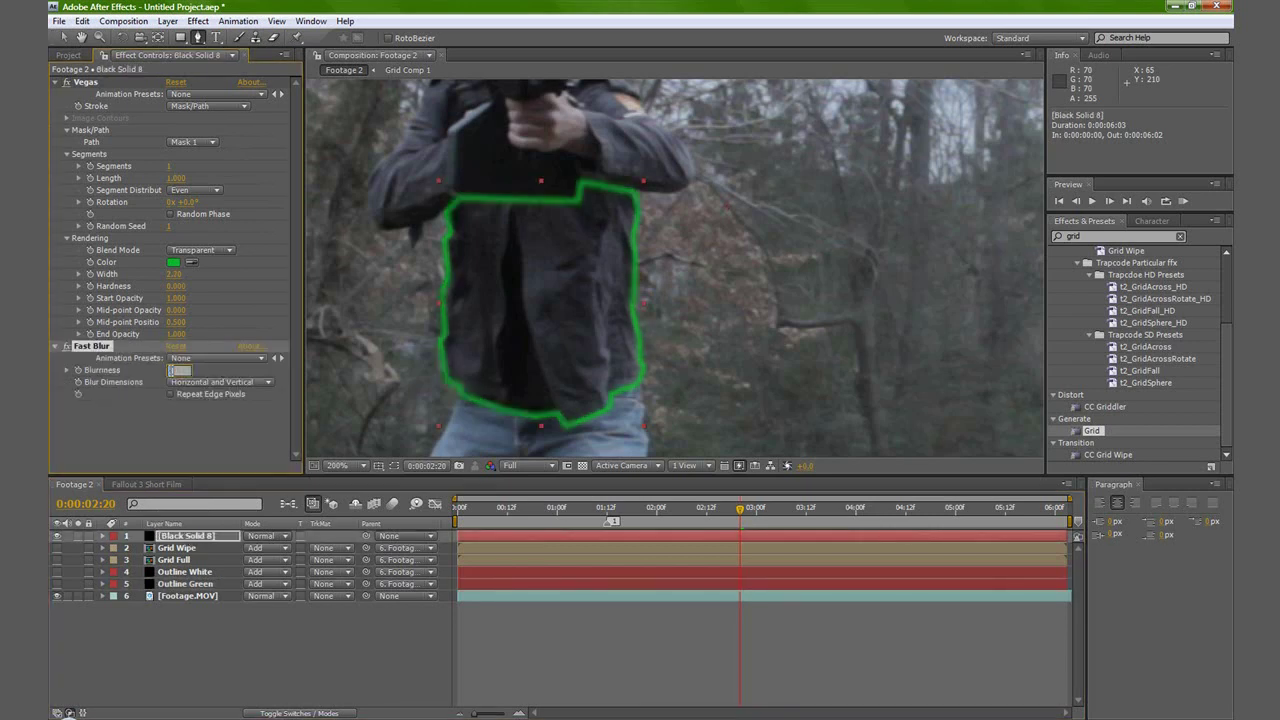
pyautogui.click(192, 538)
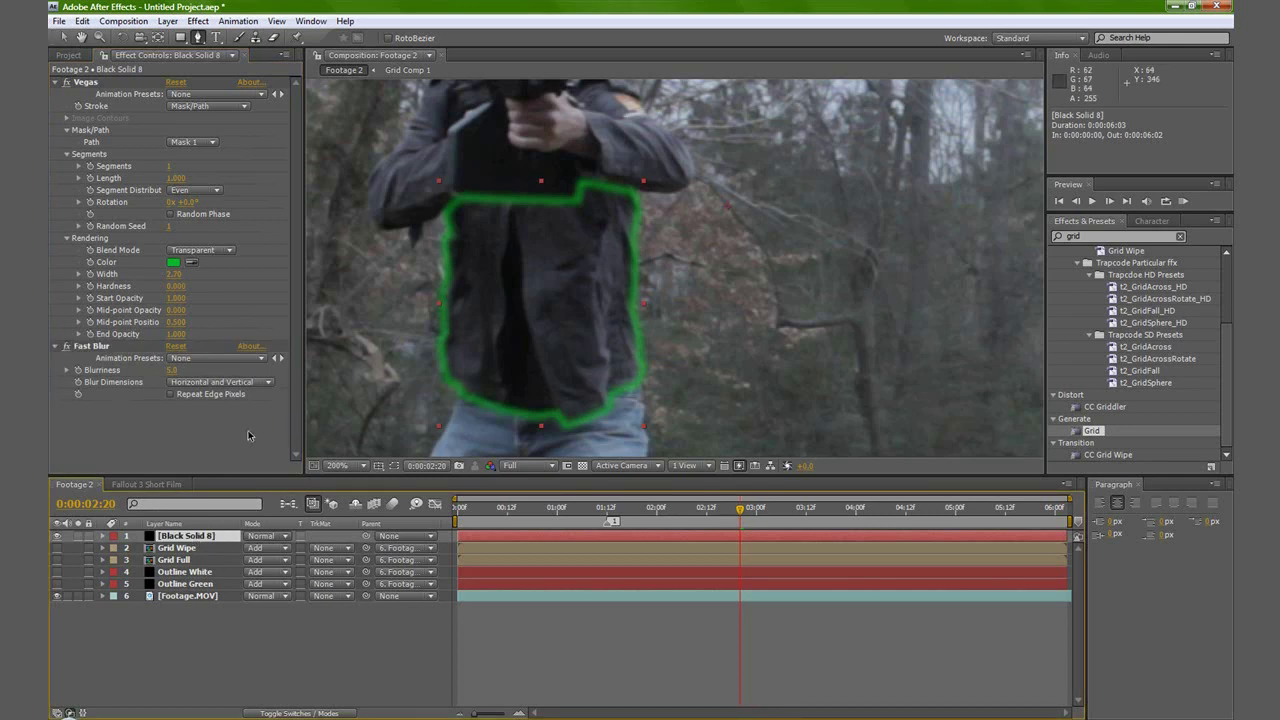
pyautogui.click(63, 37)
pyautogui.click(250, 675)
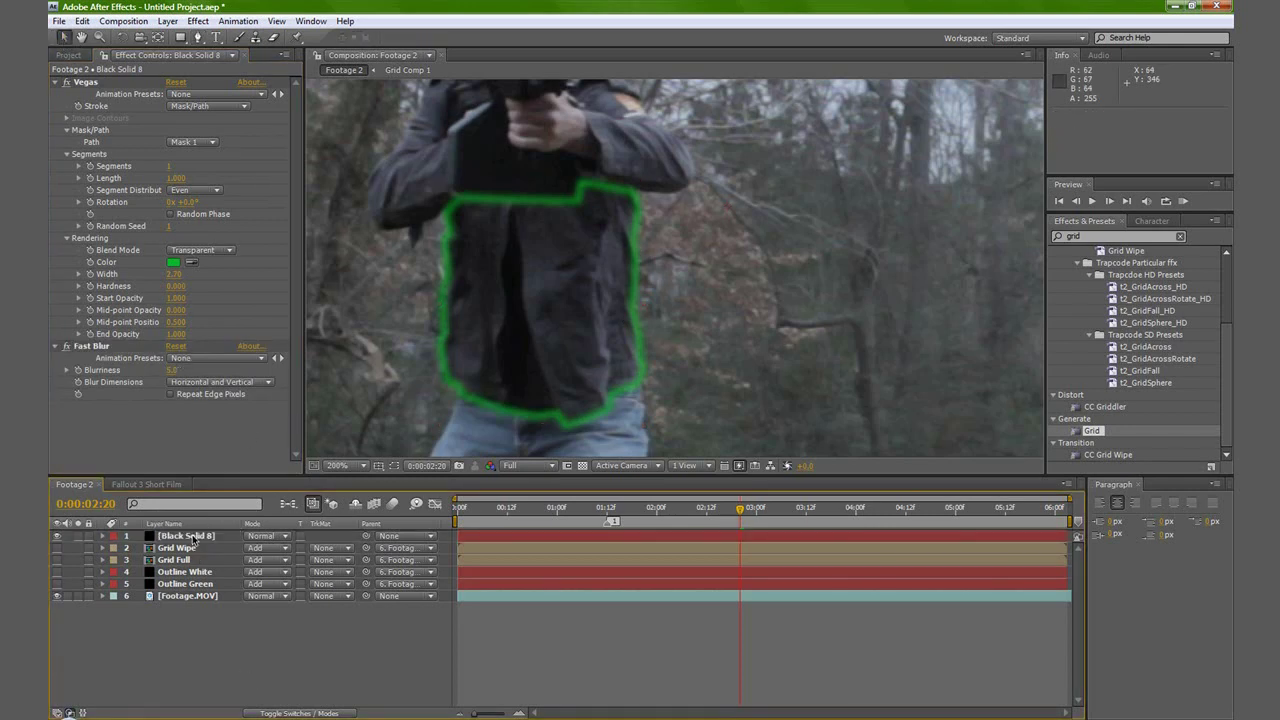
# Duplicate the torso outline, delete the copy's Fast Blur, and make its stroke white at width 1.50.
pyautogui.click(192, 538)
pyautogui.hotkey('ctrl', 'd')
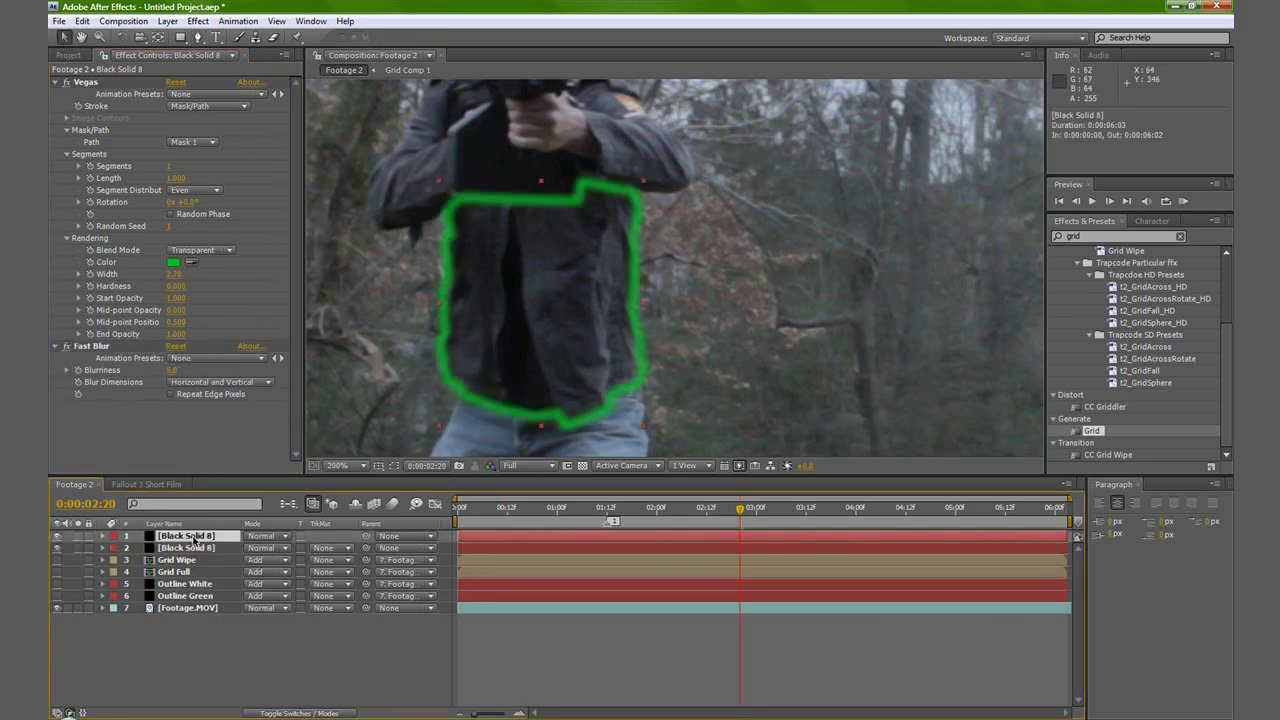
pyautogui.click(88, 346)
pyautogui.press('Delete')
pyautogui.click(173, 262)
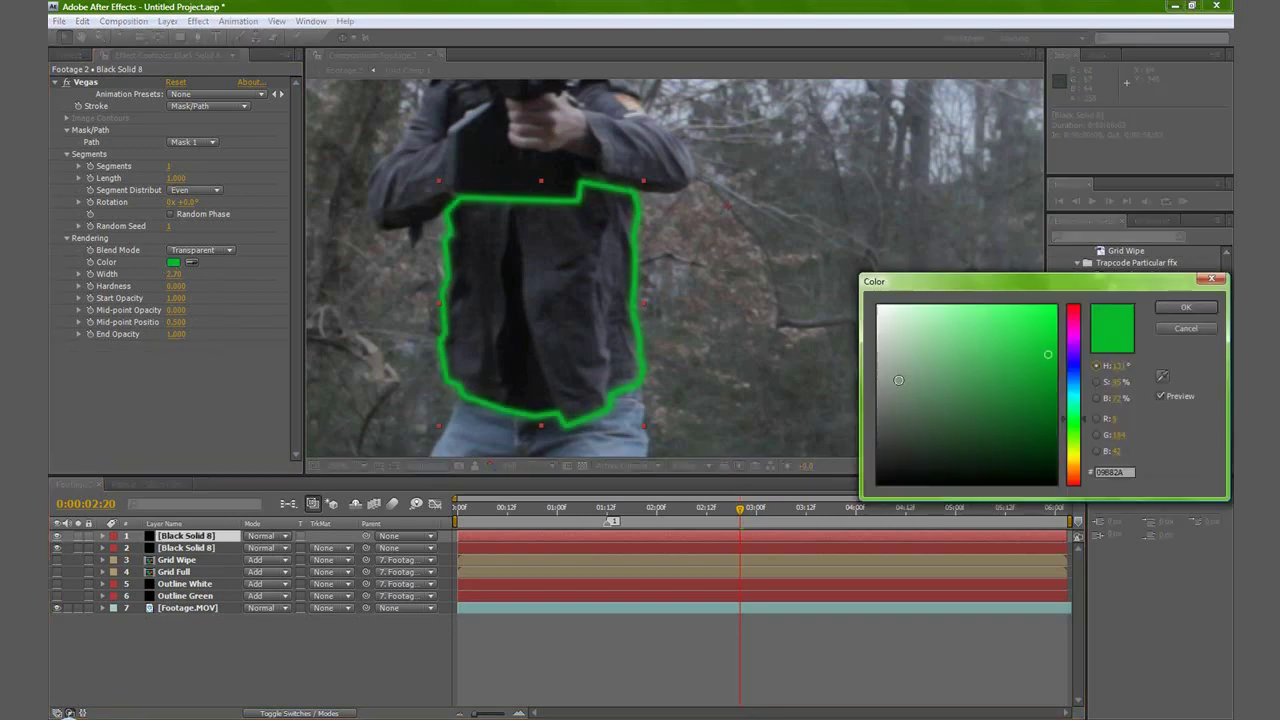
pyautogui.moveTo(898, 380); pyautogui.dragTo(880, 308)
pyautogui.click(1186, 308)
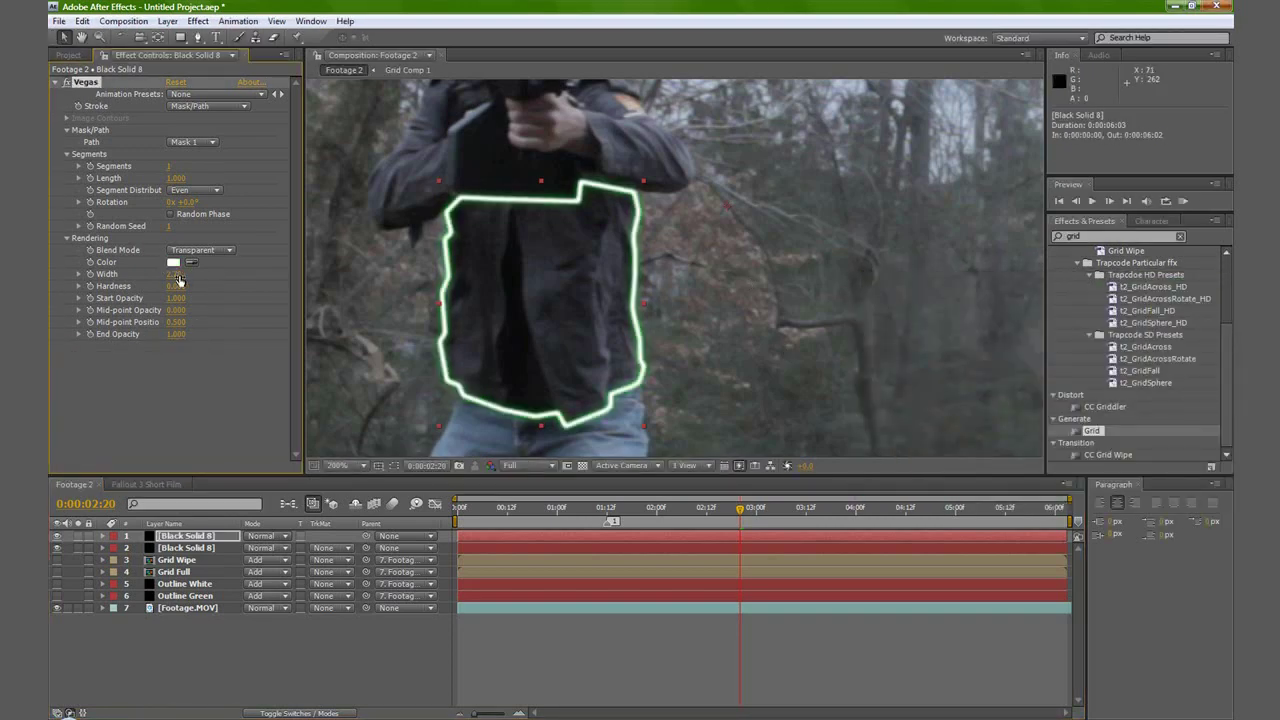
pyautogui.moveTo(175, 281); pyautogui.dragTo(168, 281)
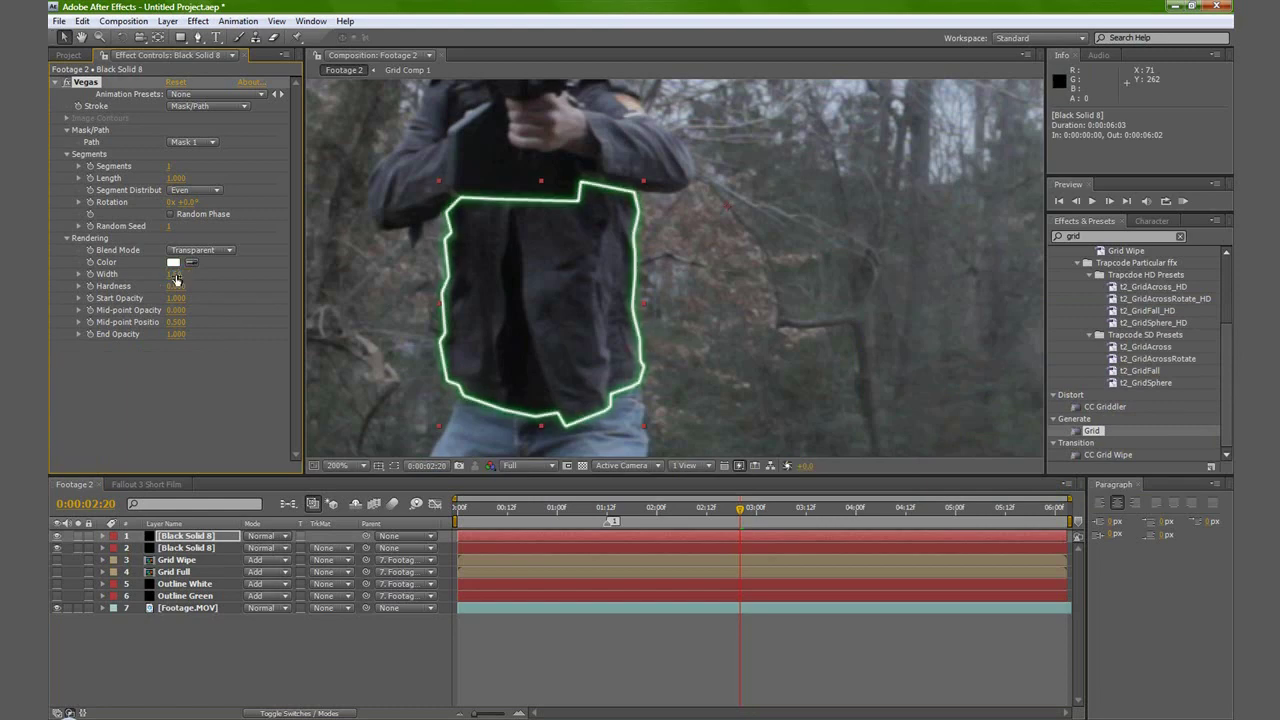
# Set both torso outline layers to Add blending and parent them to Footage.MOV.
pyautogui.keyDown('shift'); pyautogui.click(210, 548); pyautogui.keyUp('shift')
pyautogui.click(265, 548)
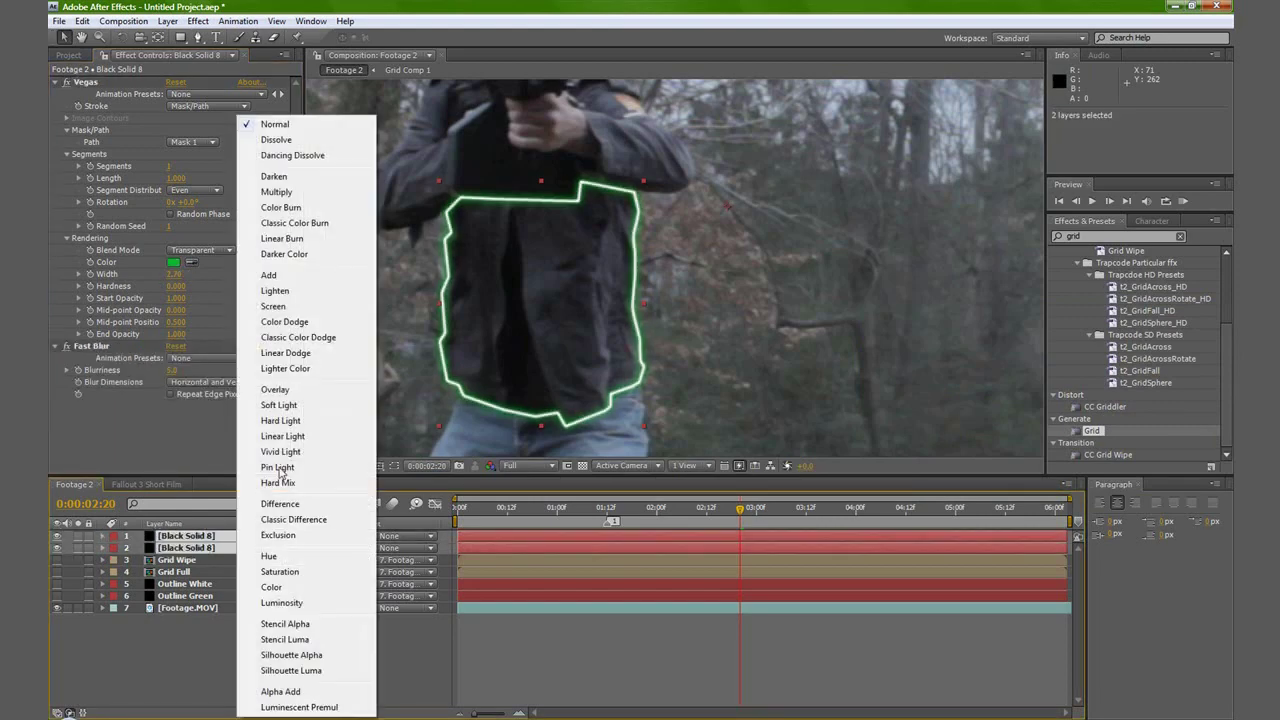
pyautogui.click(291, 276)
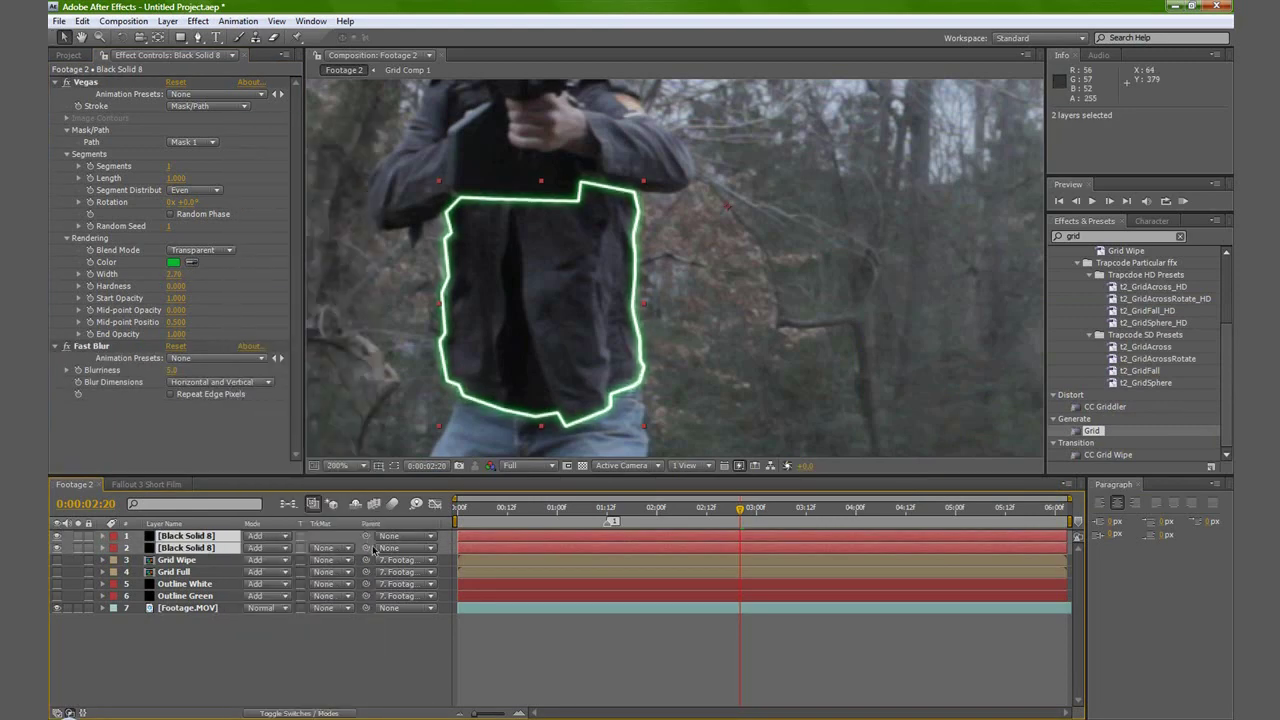
pyautogui.moveTo(367, 548); pyautogui.dragTo(205, 607)
pyautogui.scroll(-2, 490, 339)
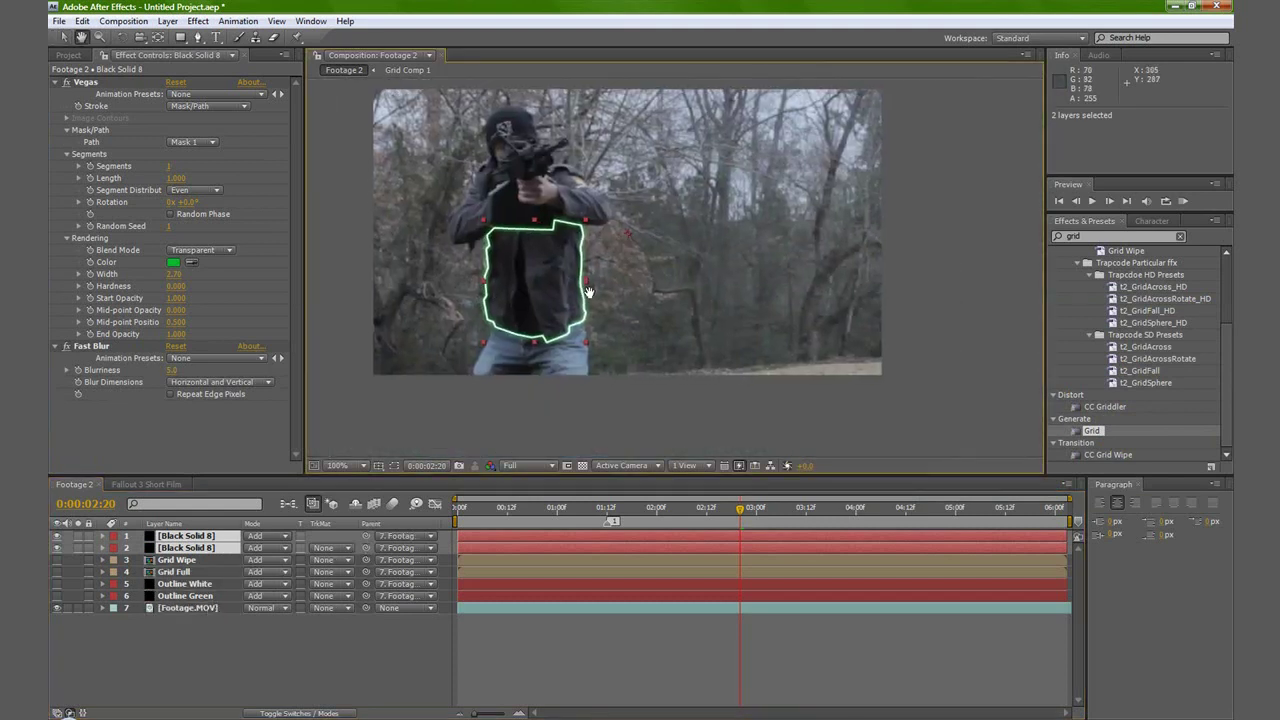
pyautogui.click(55, 346)
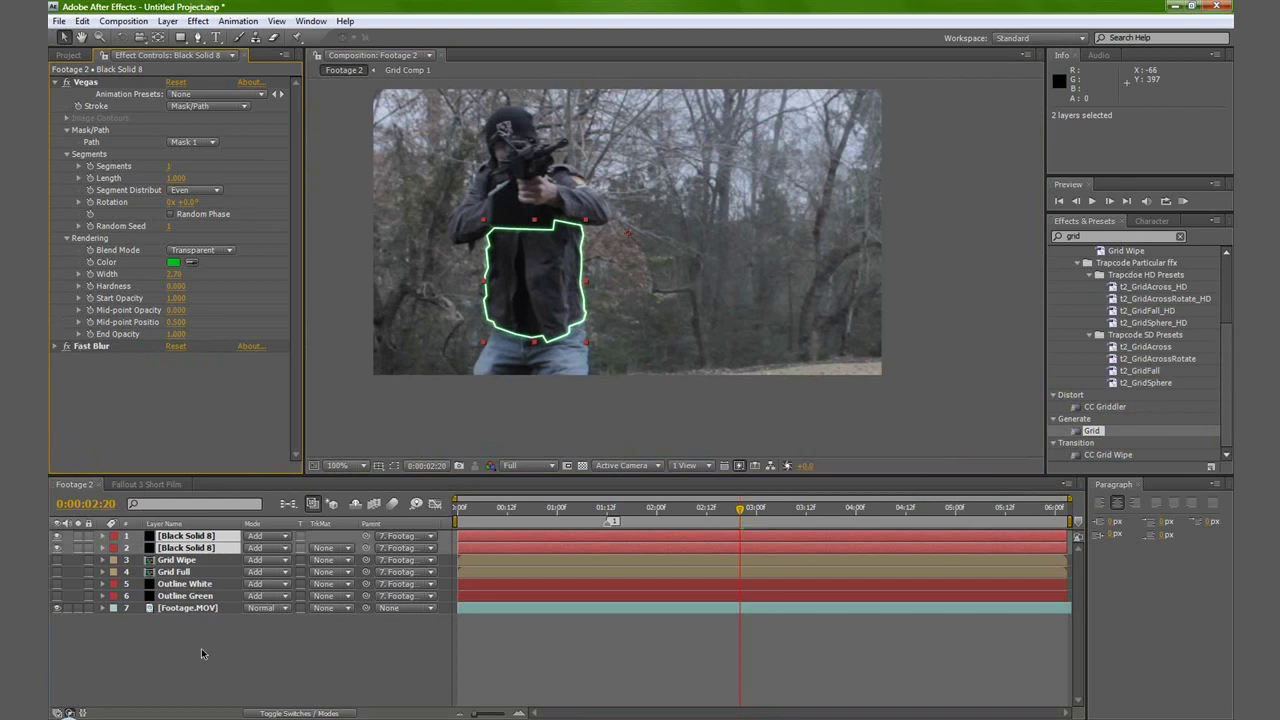
pyautogui.click(201, 648)
# Rename the blurred copy 'Outline Green Torso' and the white one 'Outline White Torso'.
pyautogui.click(178, 548)
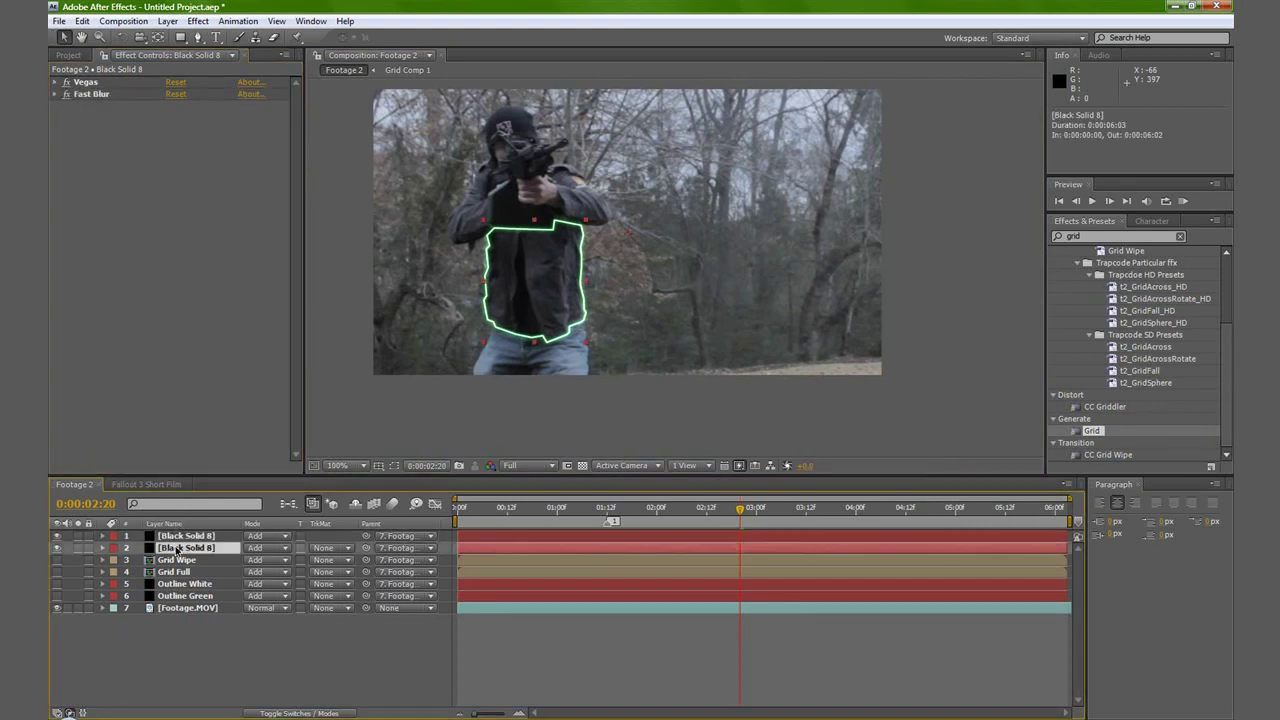
pyautogui.press('Return')
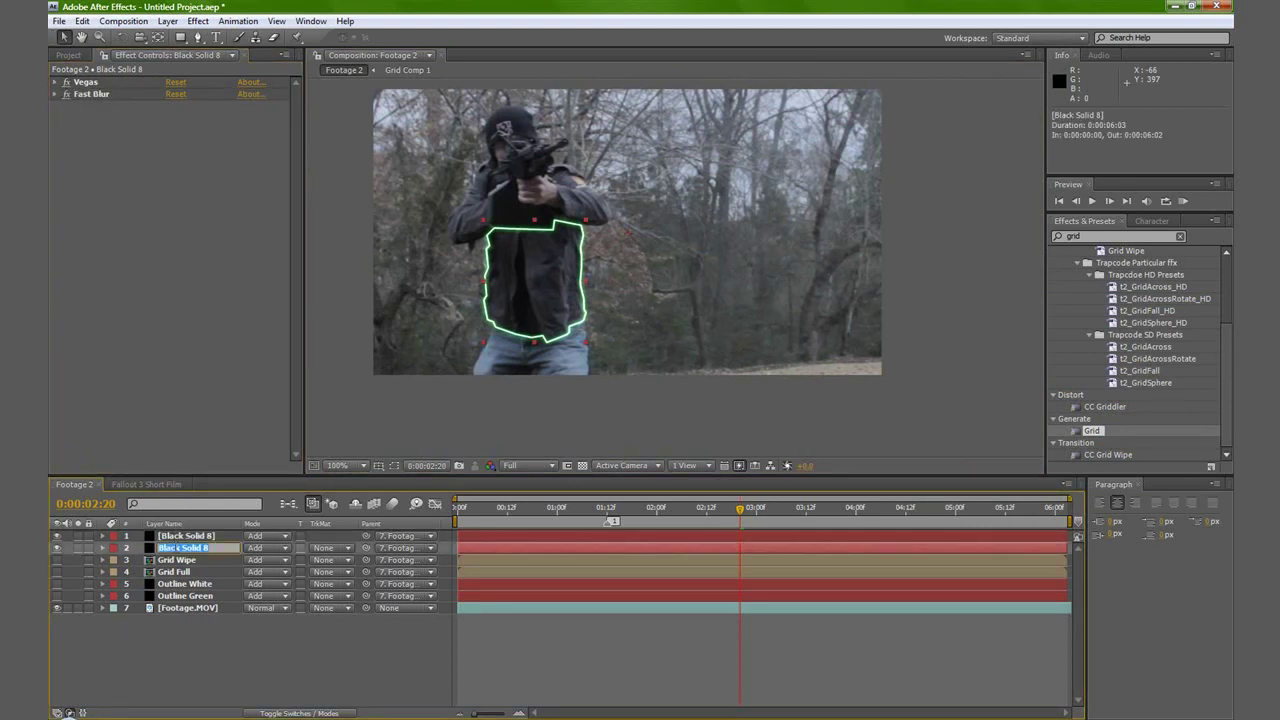
pyautogui.write('Outline Green Torso')
pyautogui.press('Return')
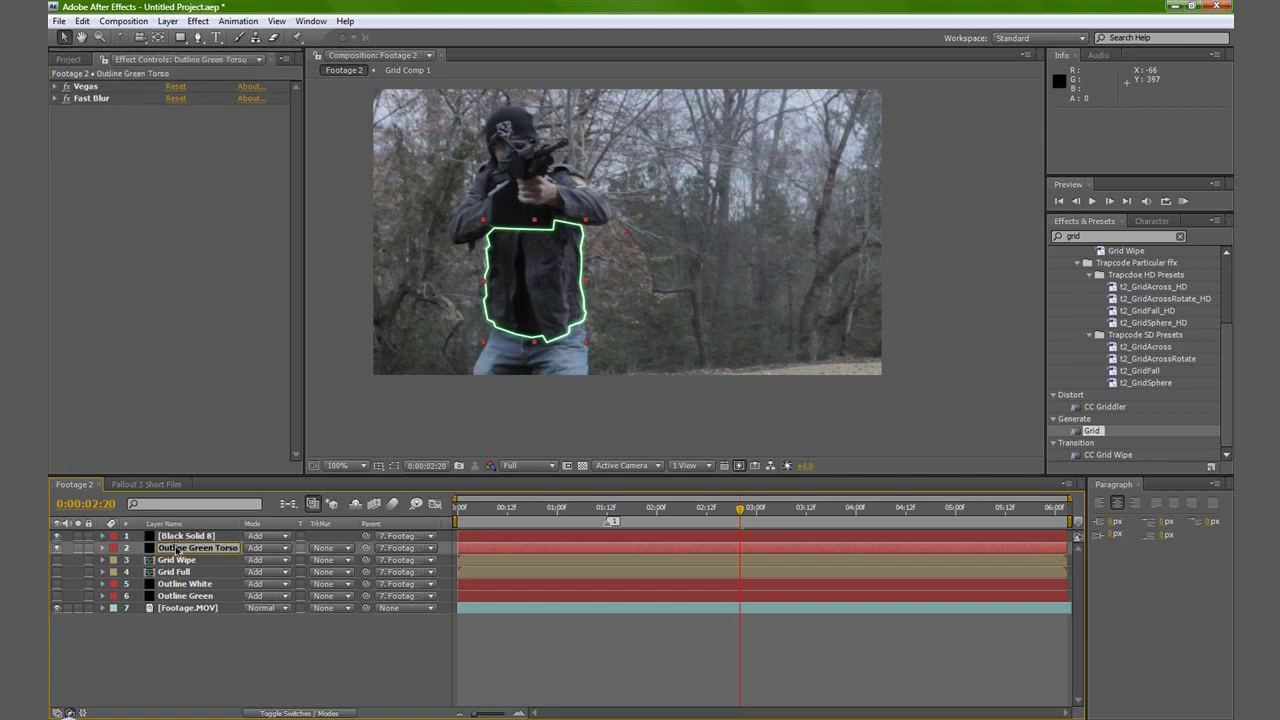
pyautogui.click(177, 537)
pyautogui.press('Return')
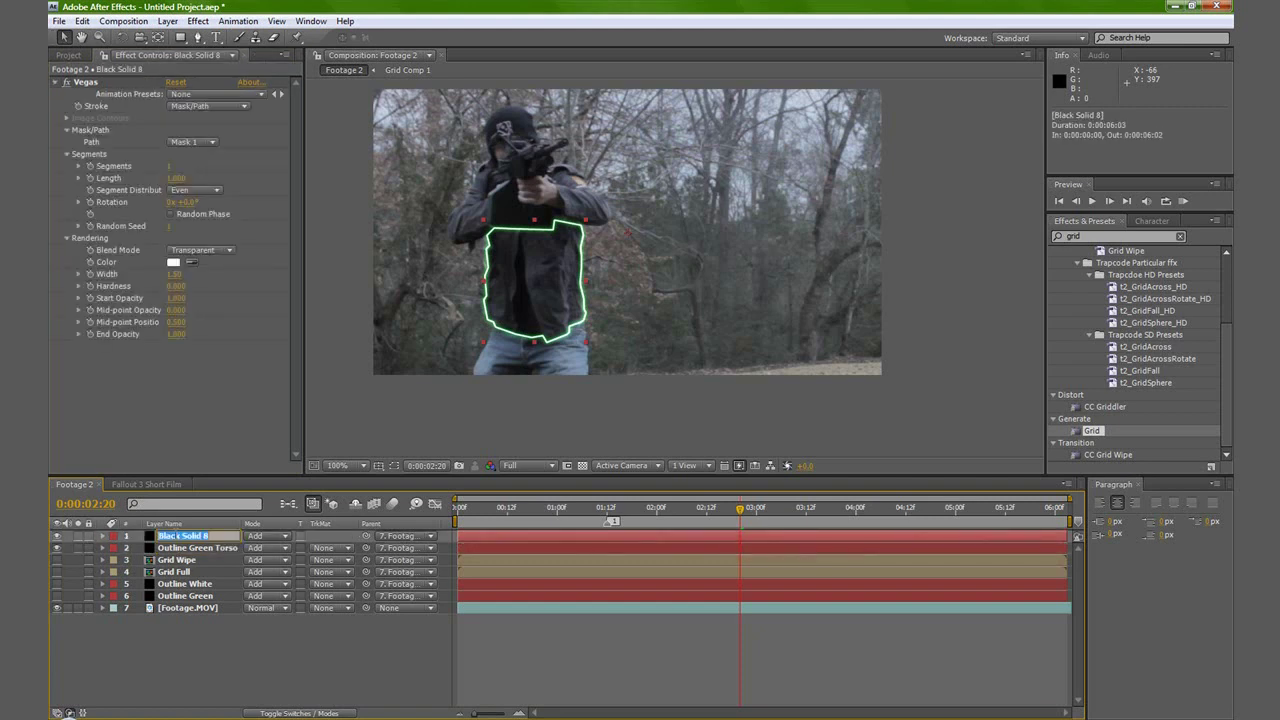
pyautogui.write('Outline White Torso')
pyautogui.press('Return')
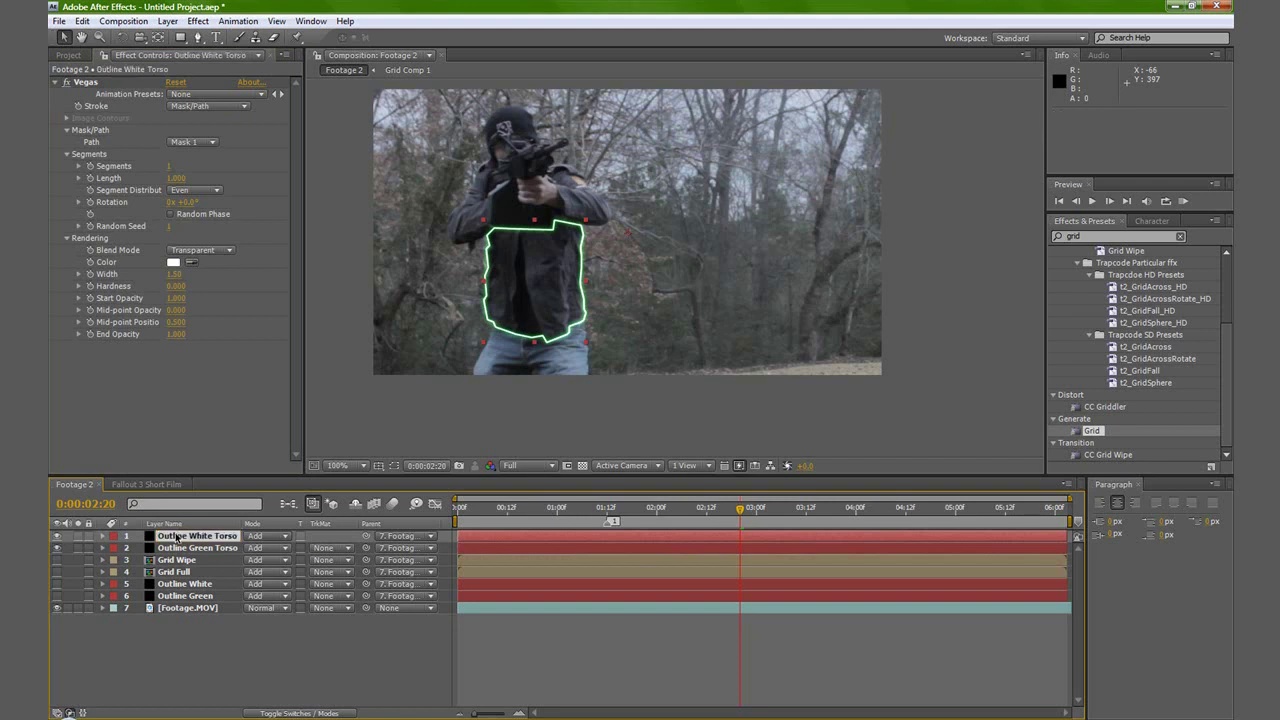
pyautogui.click(167, 21)
# Create a new solid and paste onto it the green Grid effect copied from the Grid Full precomp.
pyautogui.moveTo(211, 43)
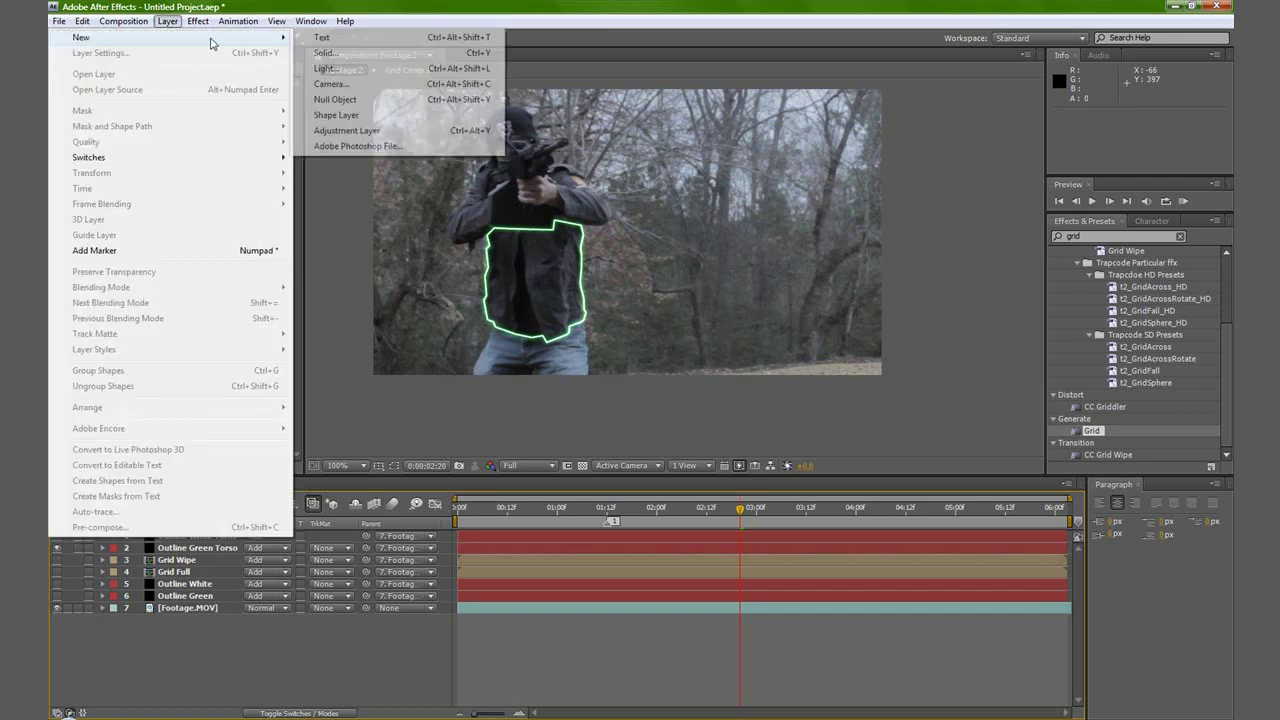
pyautogui.click(325, 52)
pyautogui.click(1006, 396)
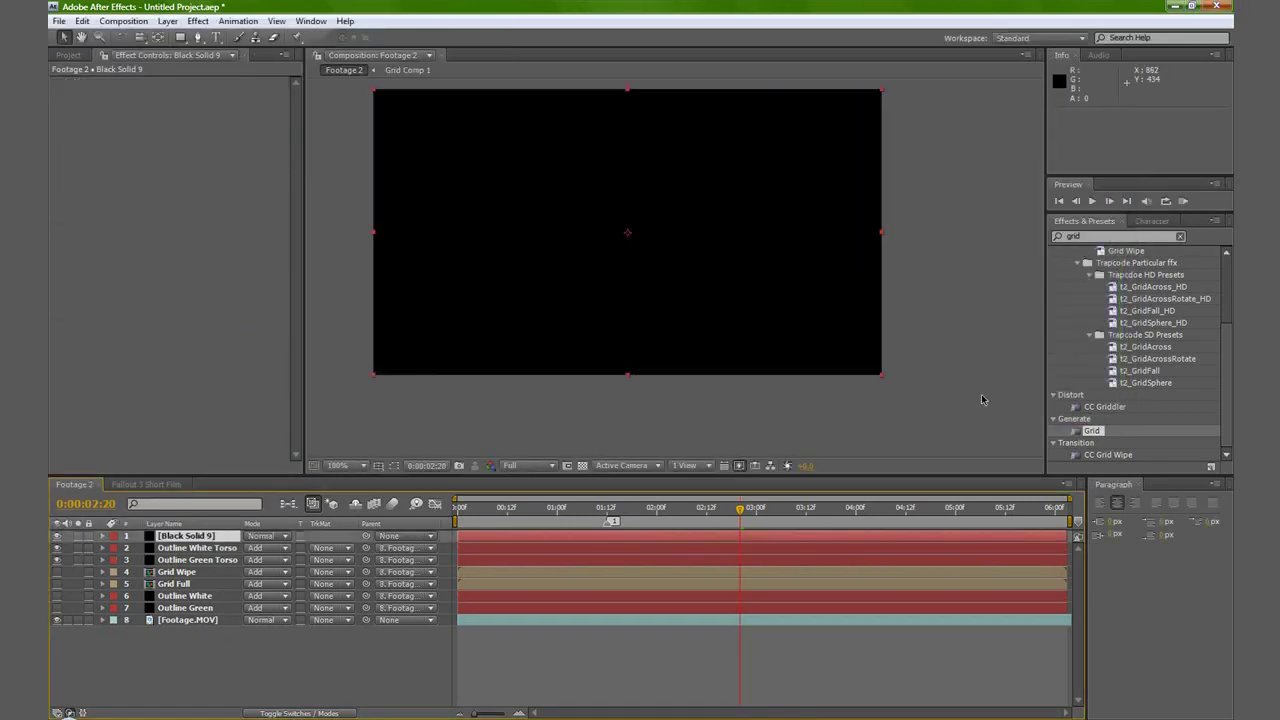
pyautogui.doubleClick(175, 585)
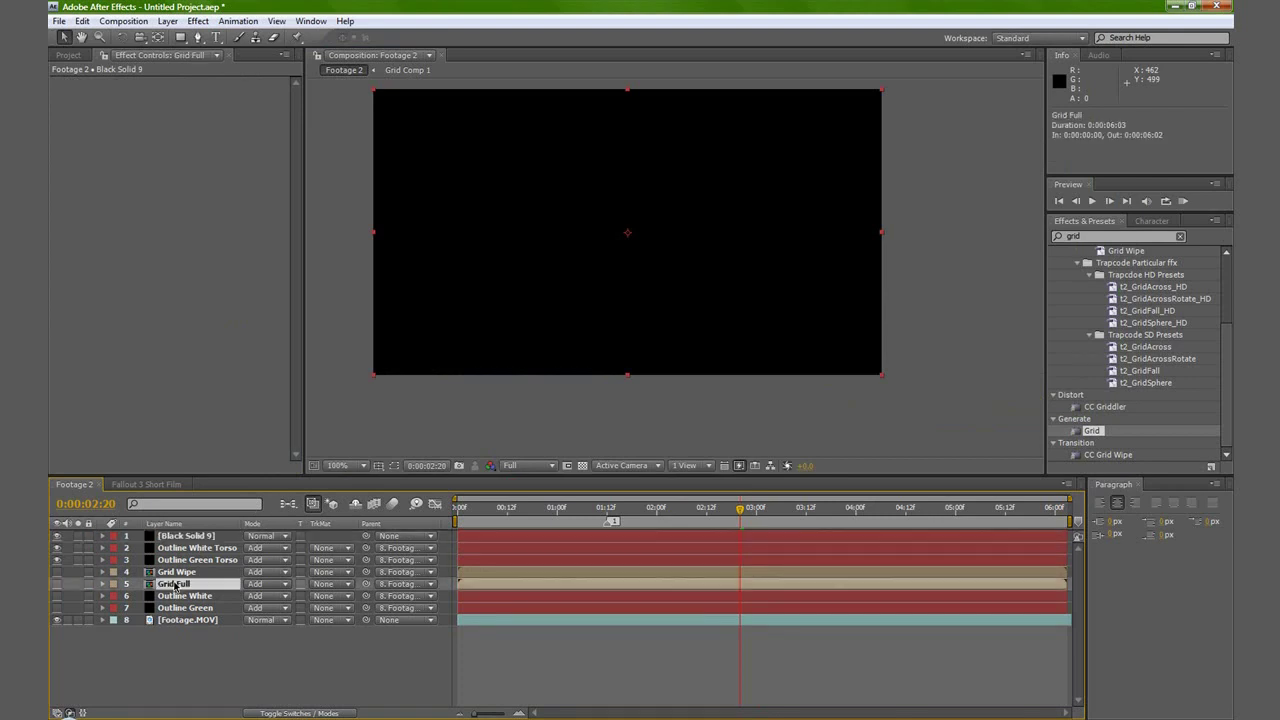
pyautogui.press('Return')
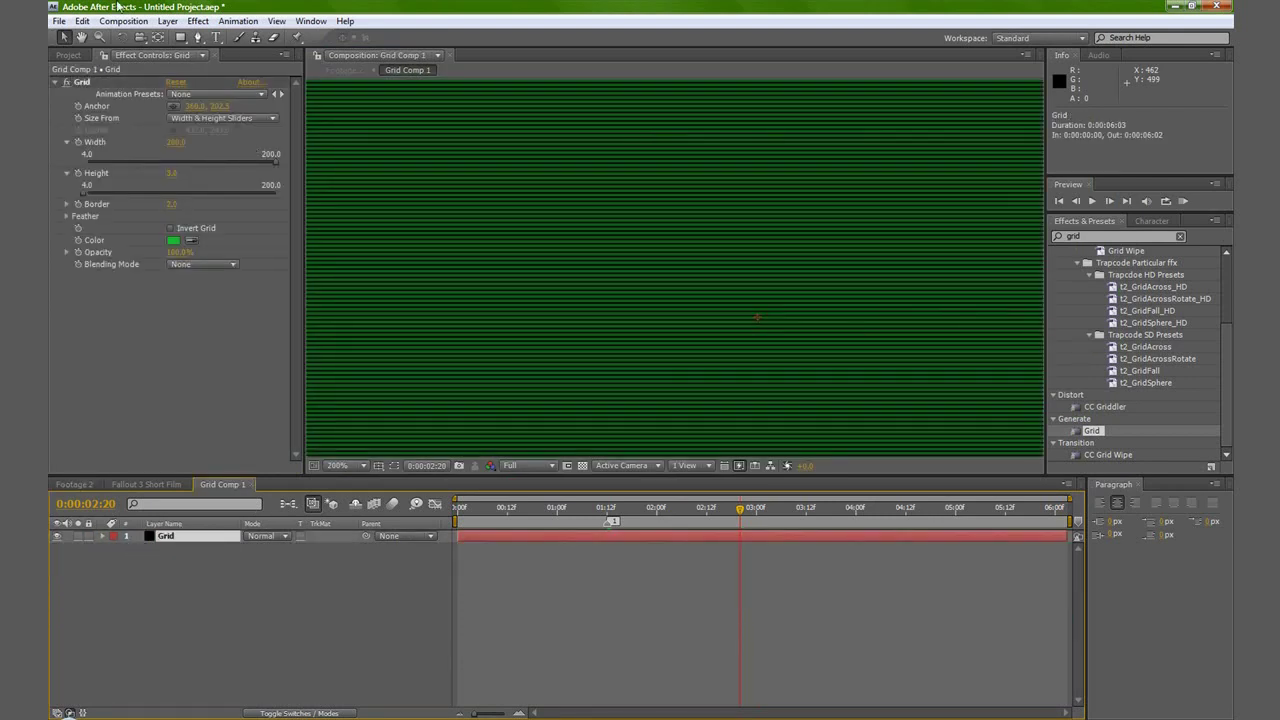
pyautogui.click(79, 83)
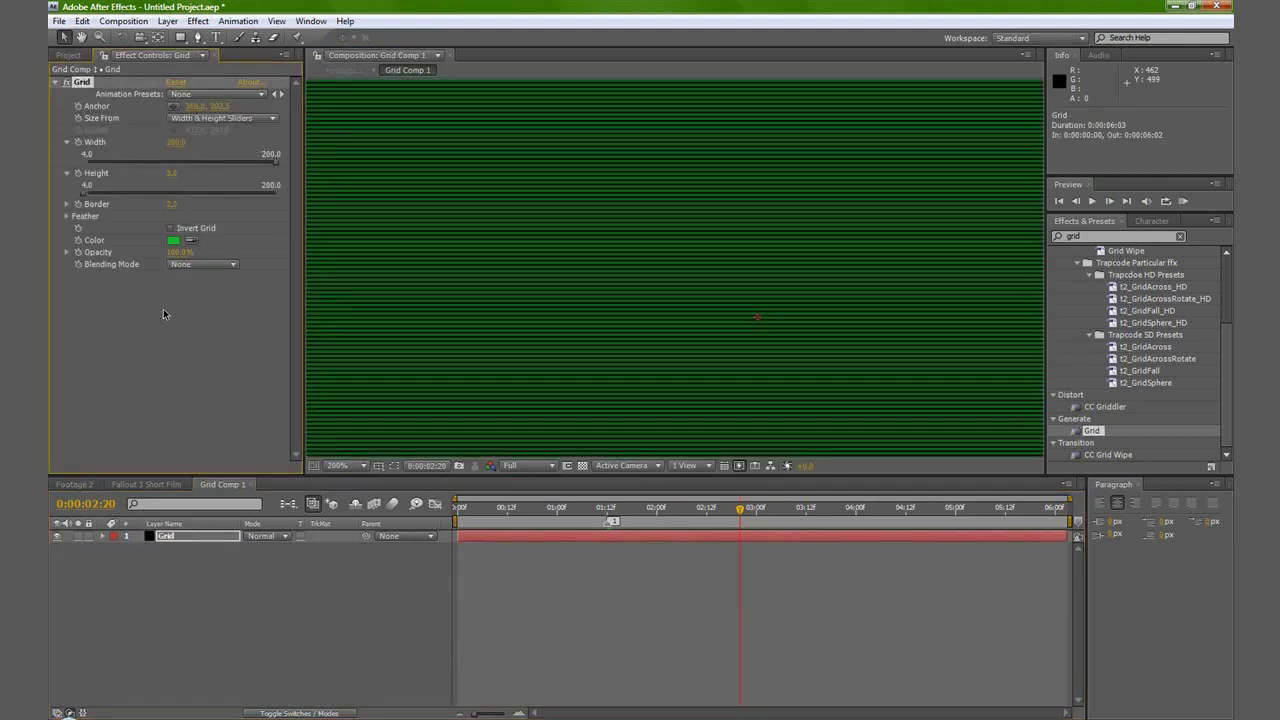
pyautogui.click(137, 484)
pyautogui.click(74, 484)
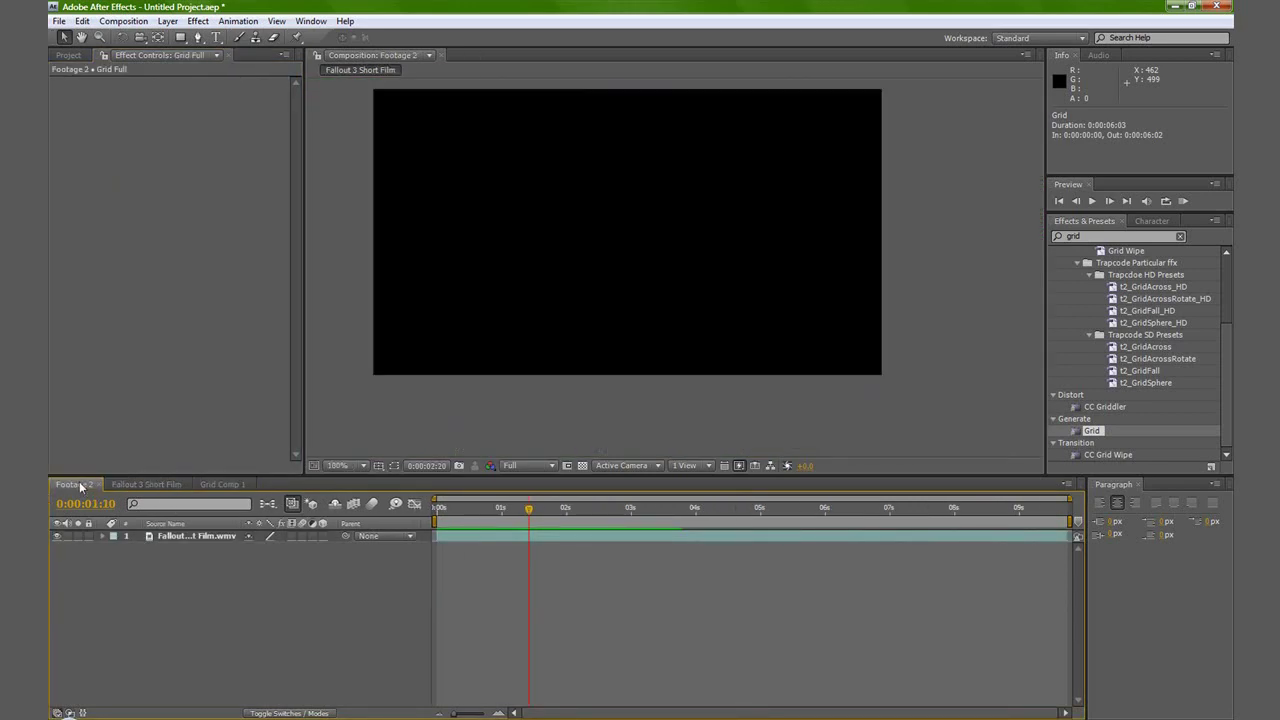
pyautogui.click(170, 537)
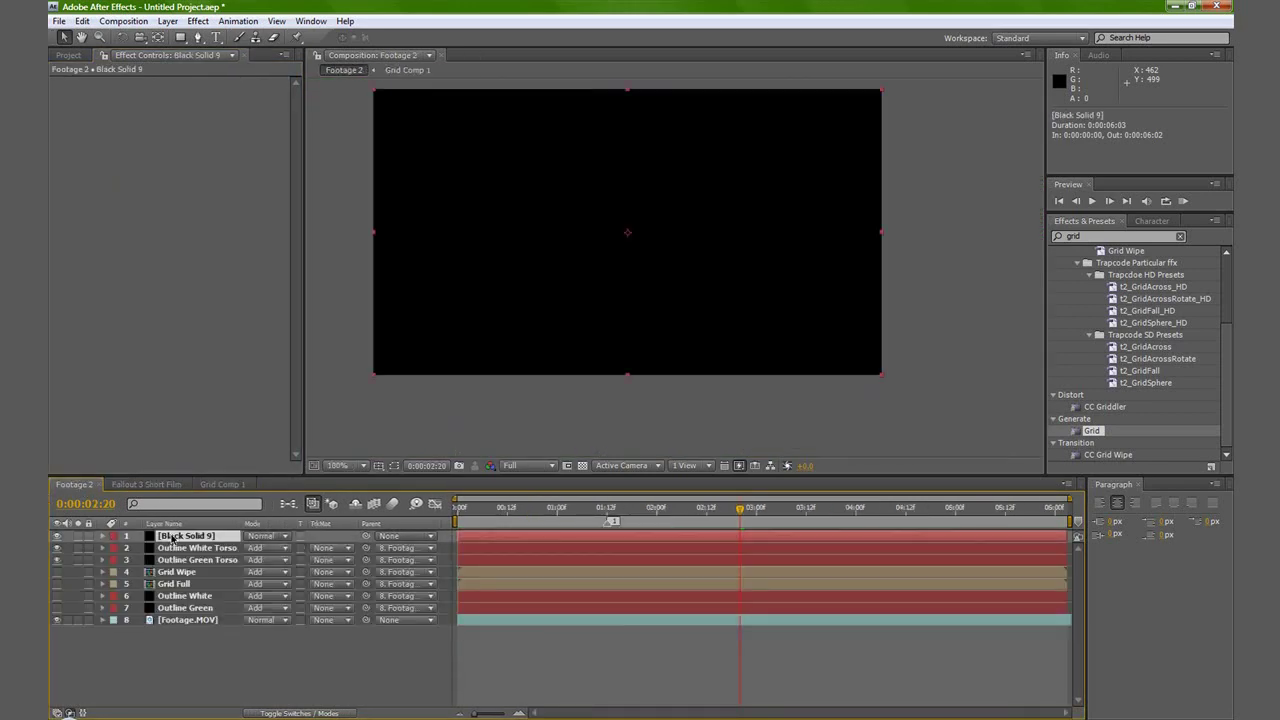
pyautogui.hotkey('ctrl', 'v')
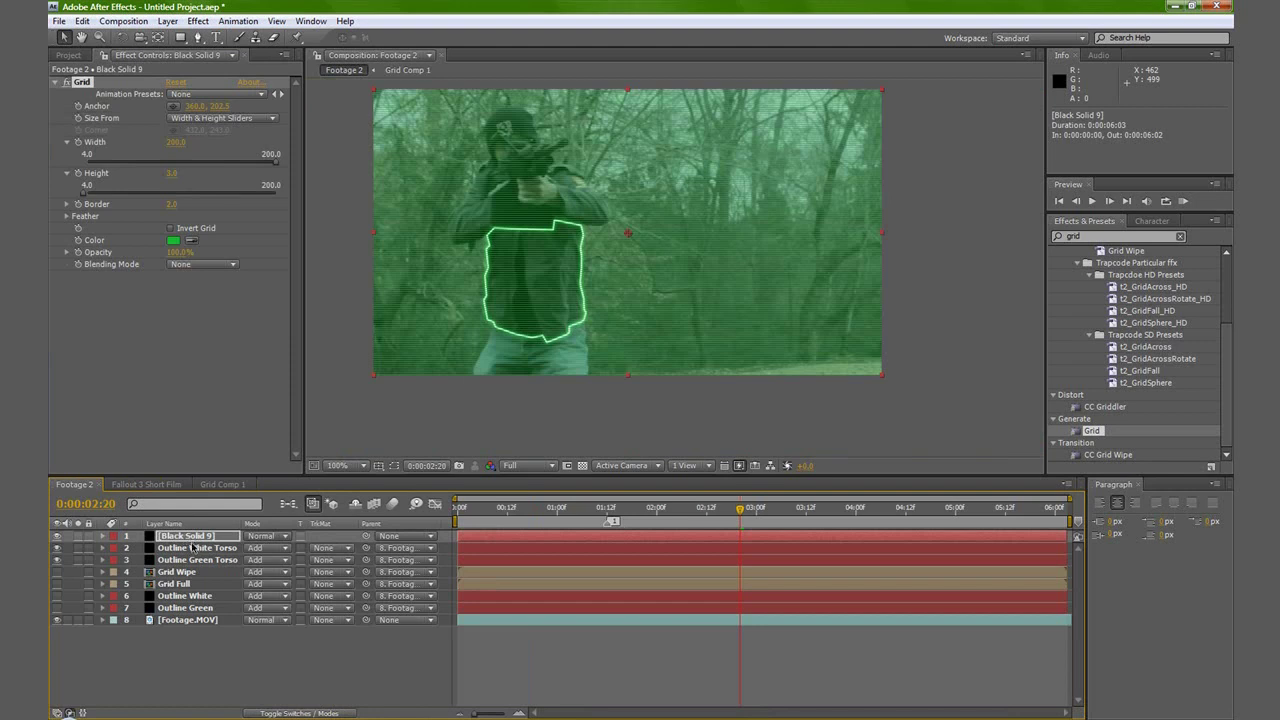
# Precompose the grid solid and name the precomp 'Torso Grid'.
pyautogui.click(189, 538)
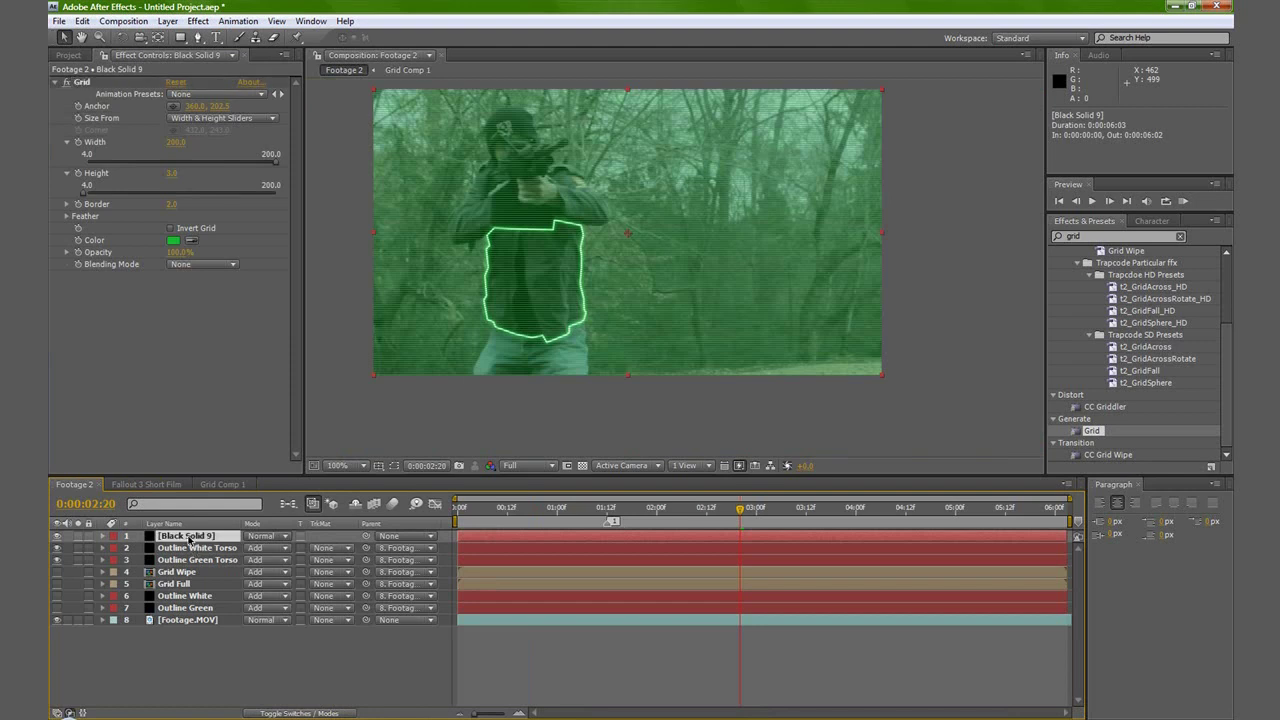
pyautogui.hotkey('ctrl', 'shift', 'c')
pyautogui.click(615, 402)
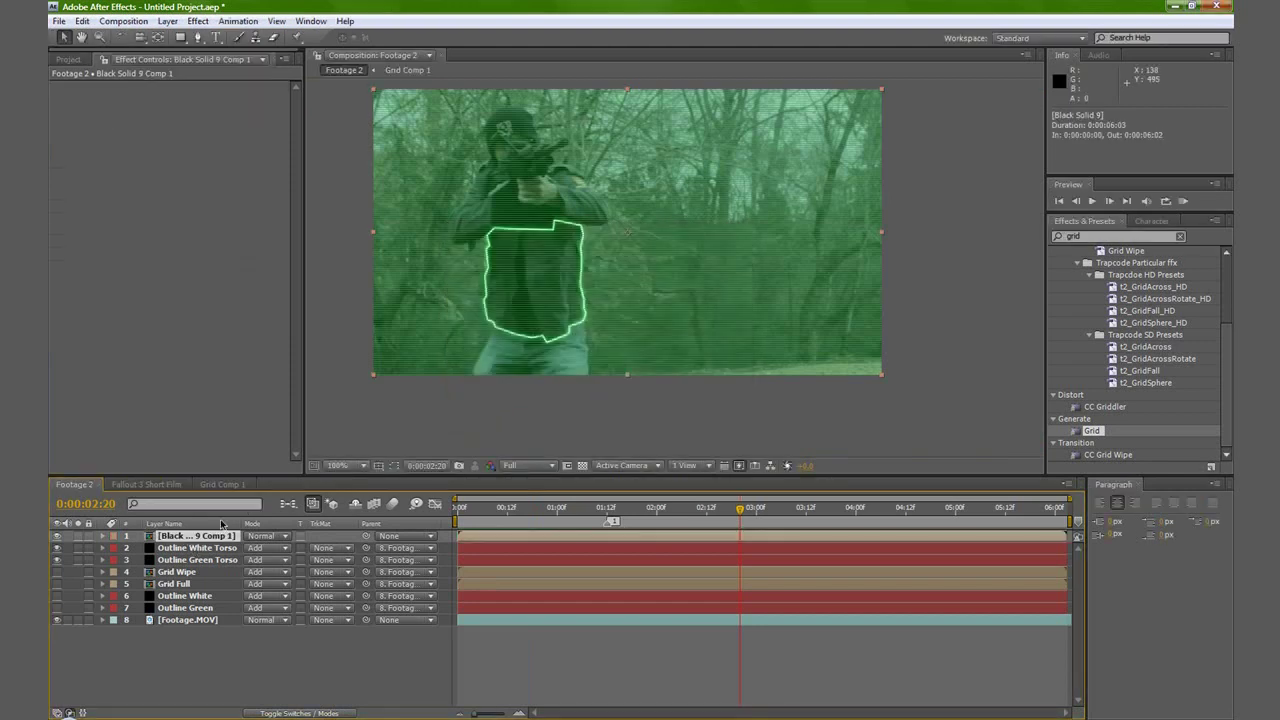
pyautogui.press('Return')
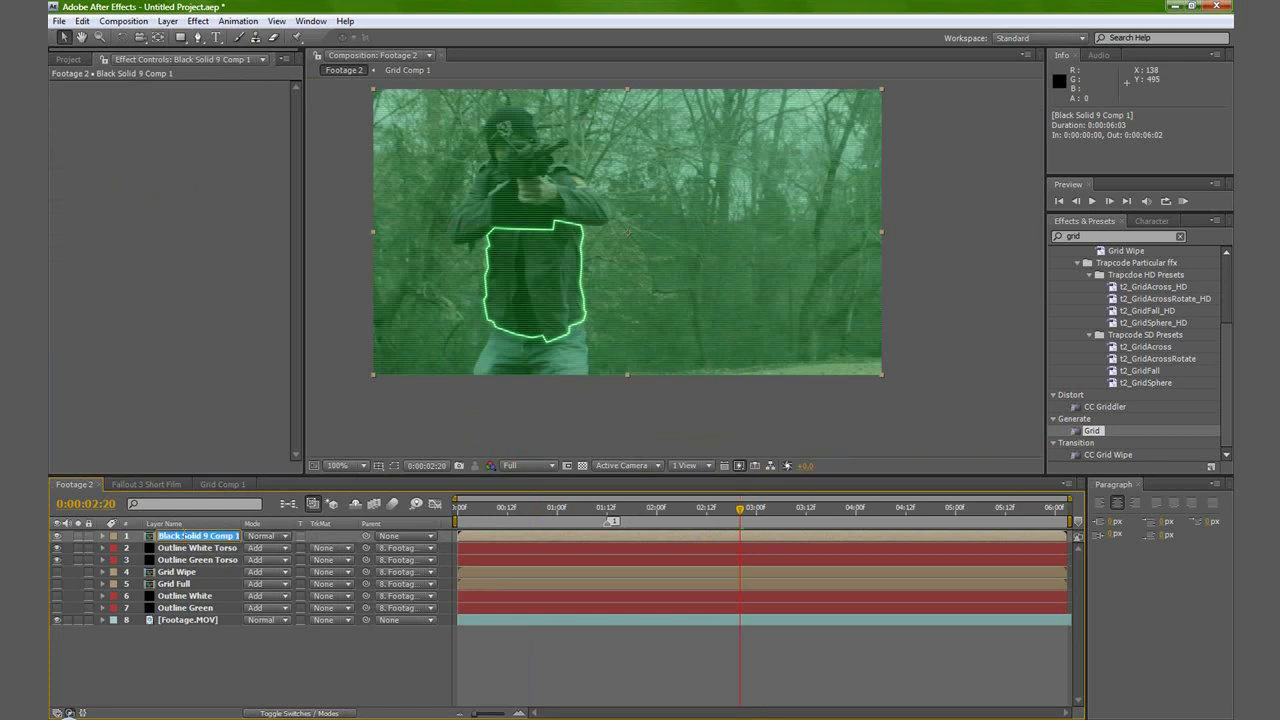
pyautogui.write('Torso Grid')
pyautogui.press('Return')
# Give Torso Grid the torso mask from Outline White Torso and set it to Add mode.
pyautogui.click(178, 549)
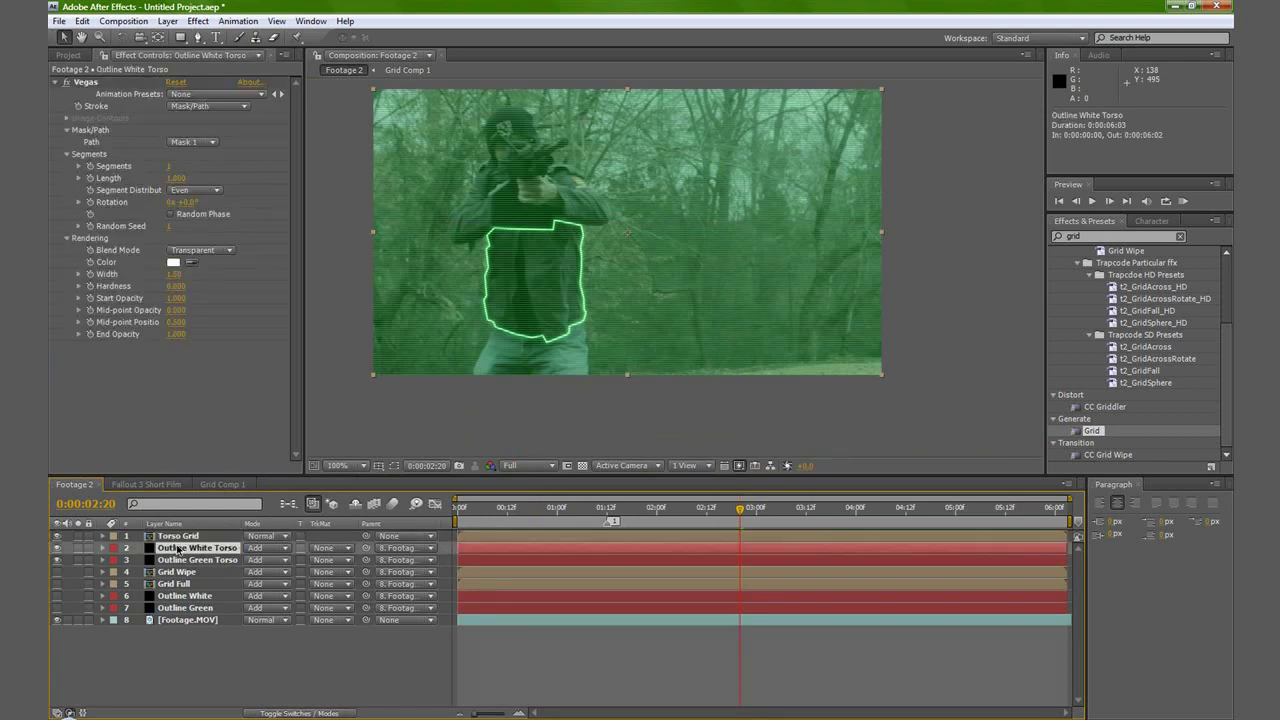
pyautogui.press('m')
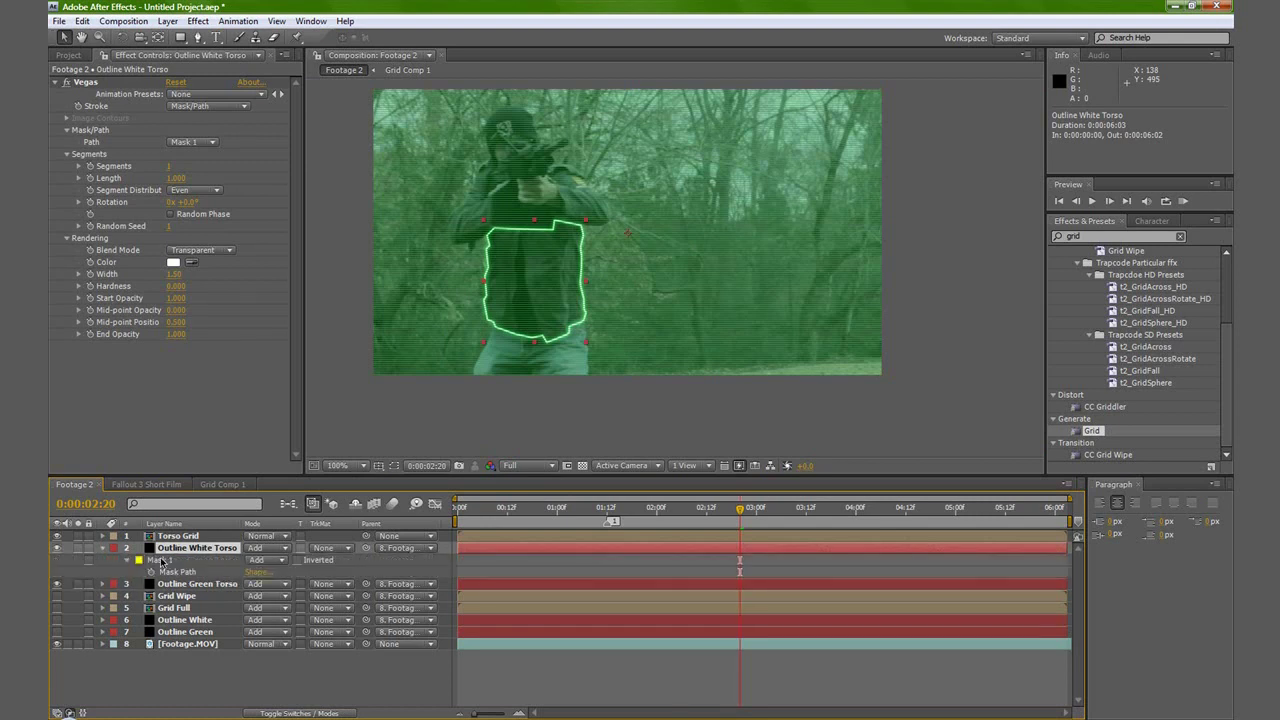
pyautogui.click(161, 561)
pyautogui.click(169, 538)
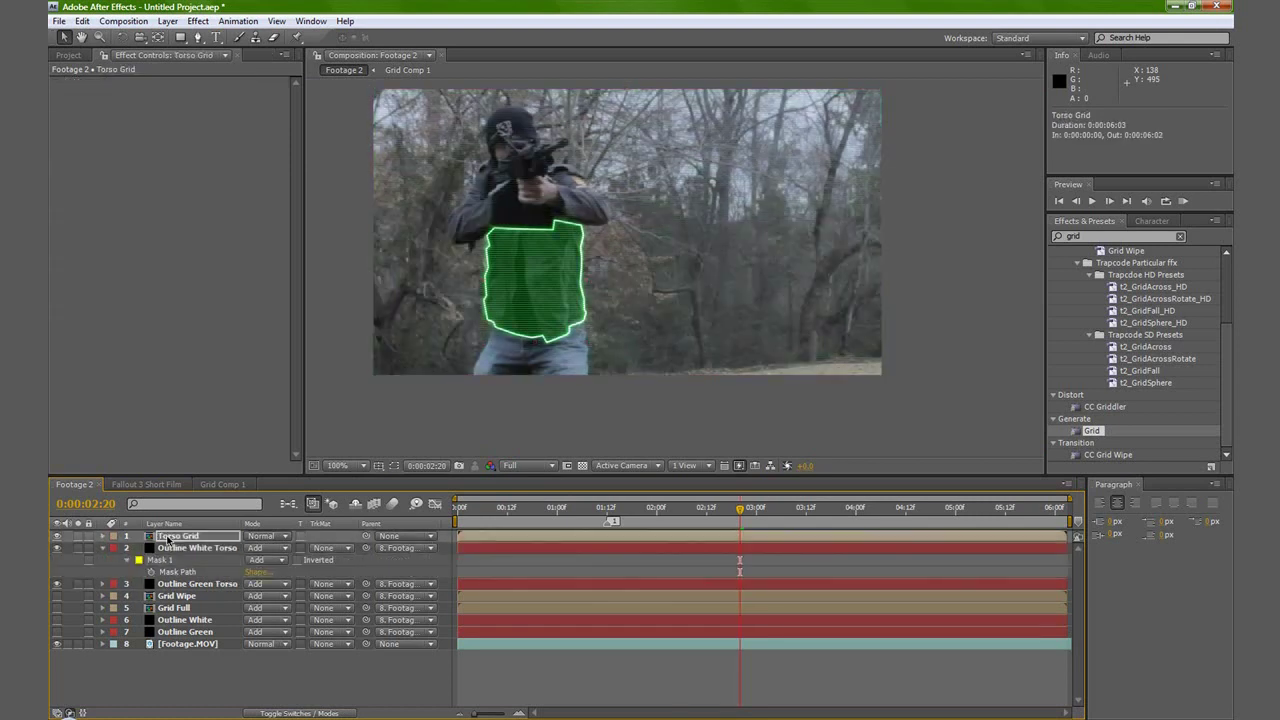
pyautogui.click(172, 550)
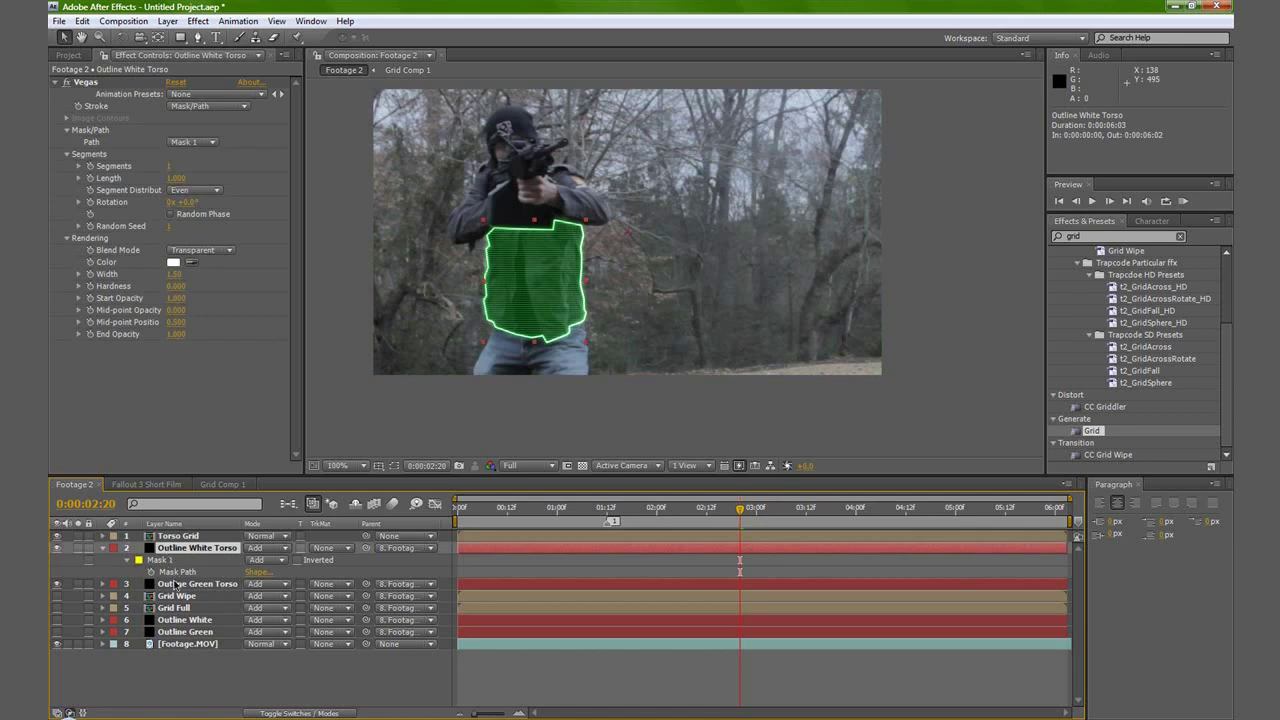
pyautogui.click(176, 586)
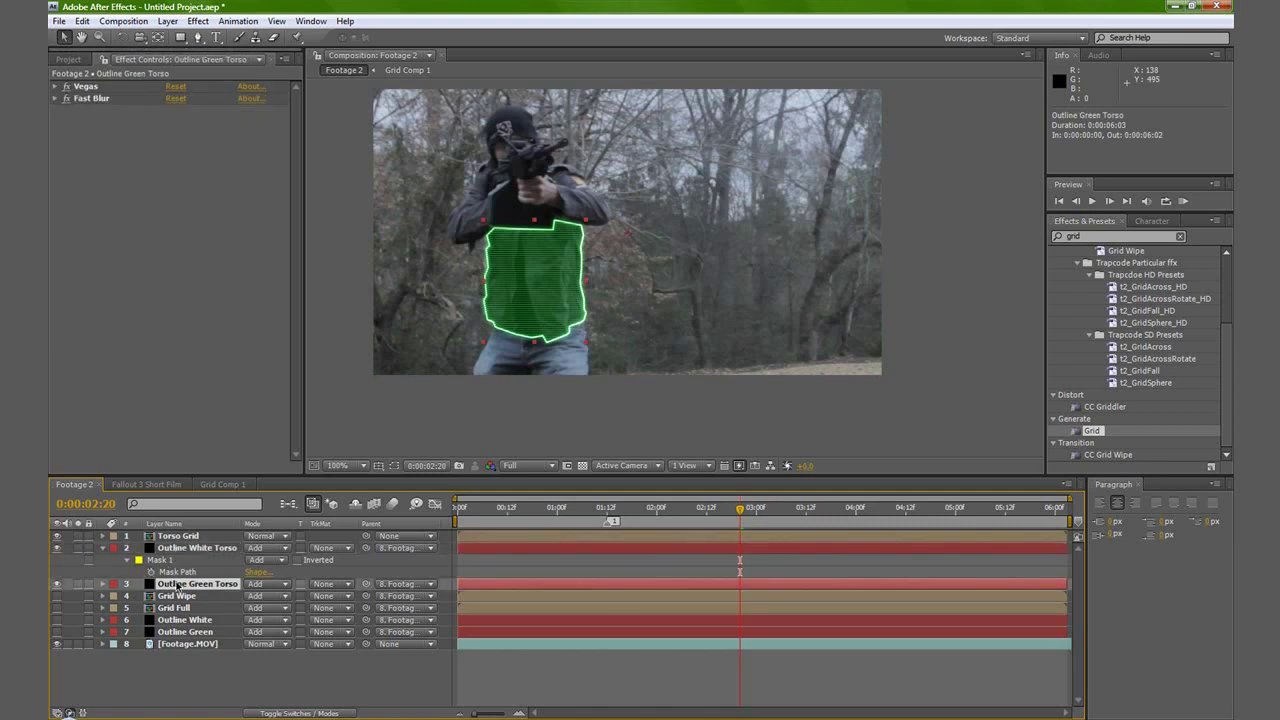
pyautogui.click(186, 537)
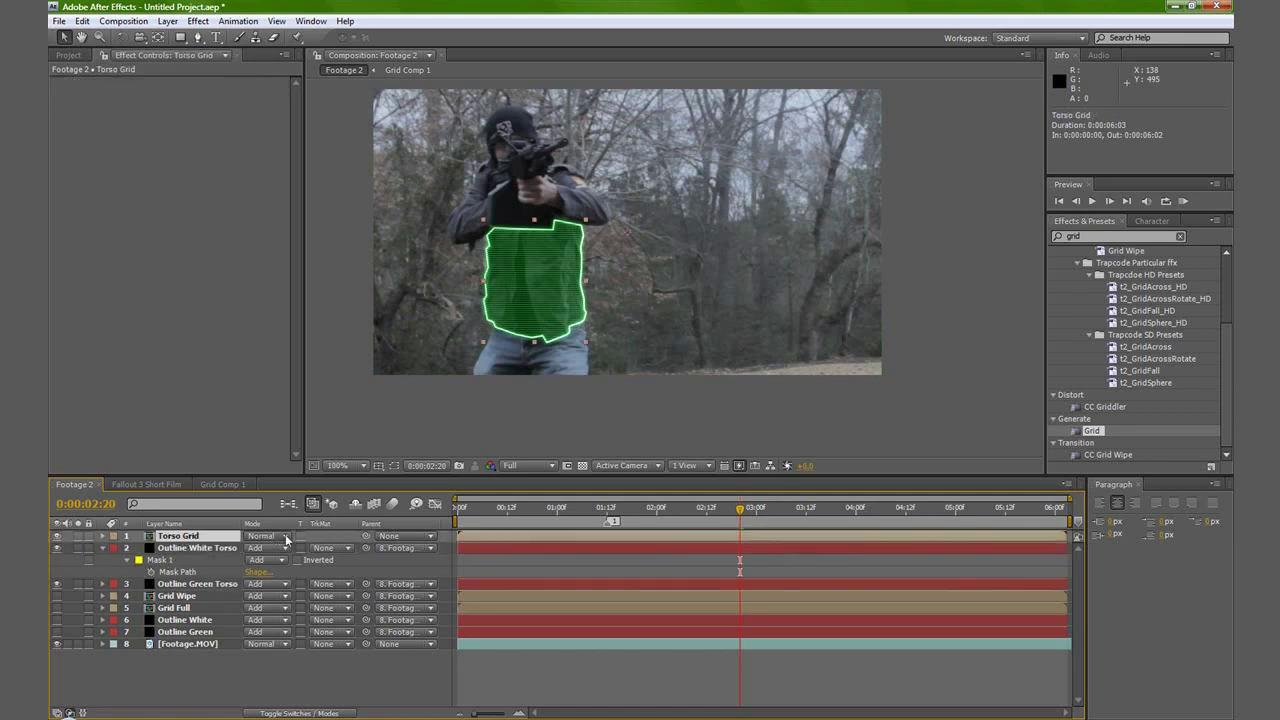
pyautogui.click(286, 538)
pyautogui.click(260, 279)
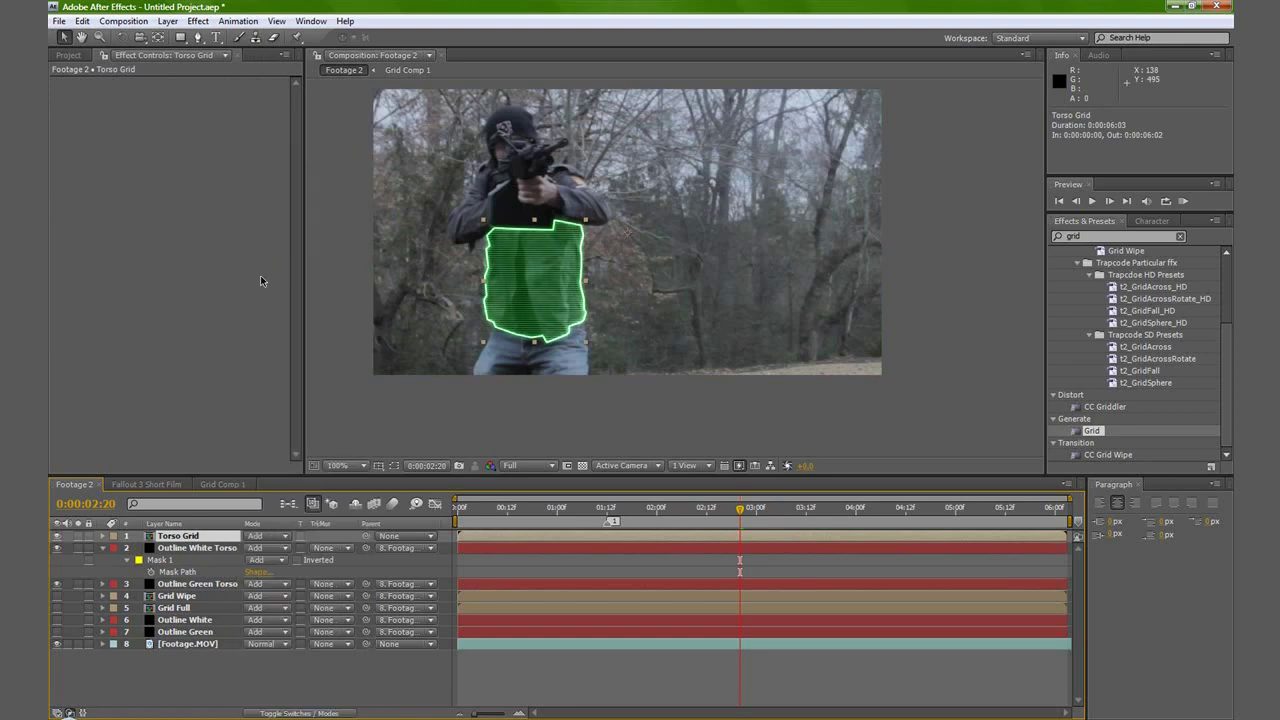
pyautogui.click(150, 484)
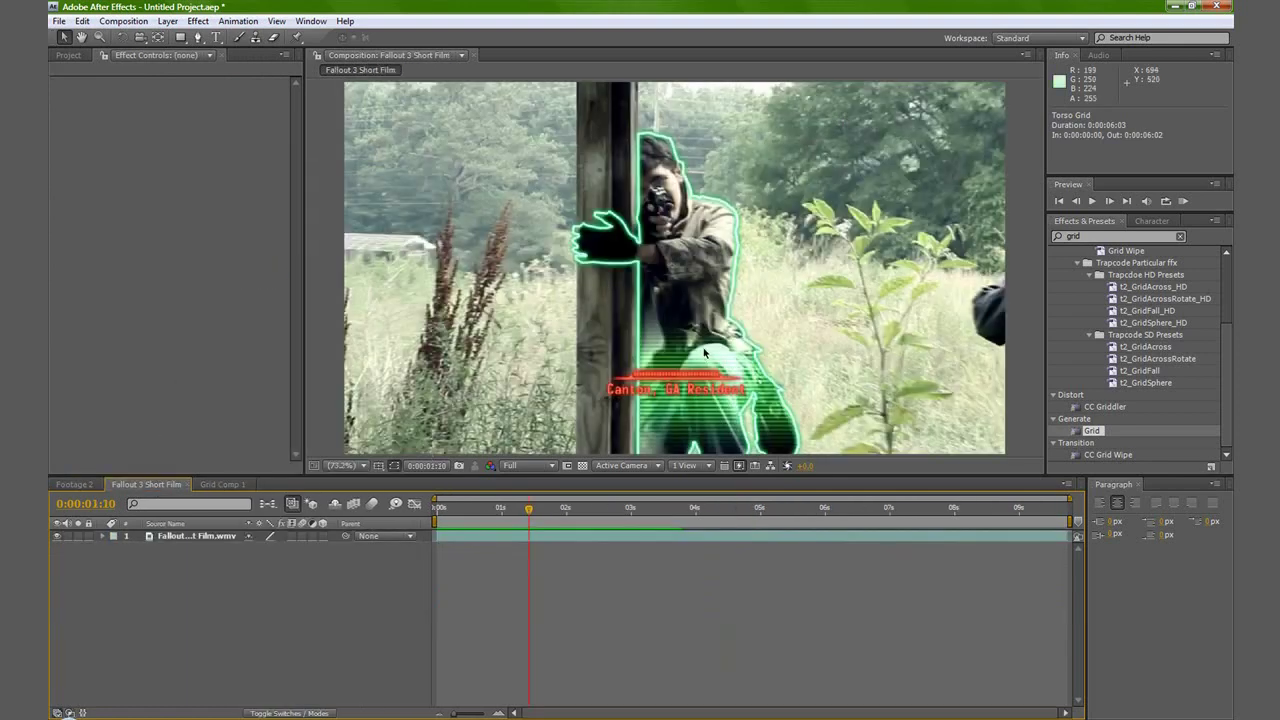
# Scrub Fallout 3 Short Film to preview the green grid torso, then go back to Footage 2.
pyautogui.moveTo(528, 518); pyautogui.dragTo(609, 511)
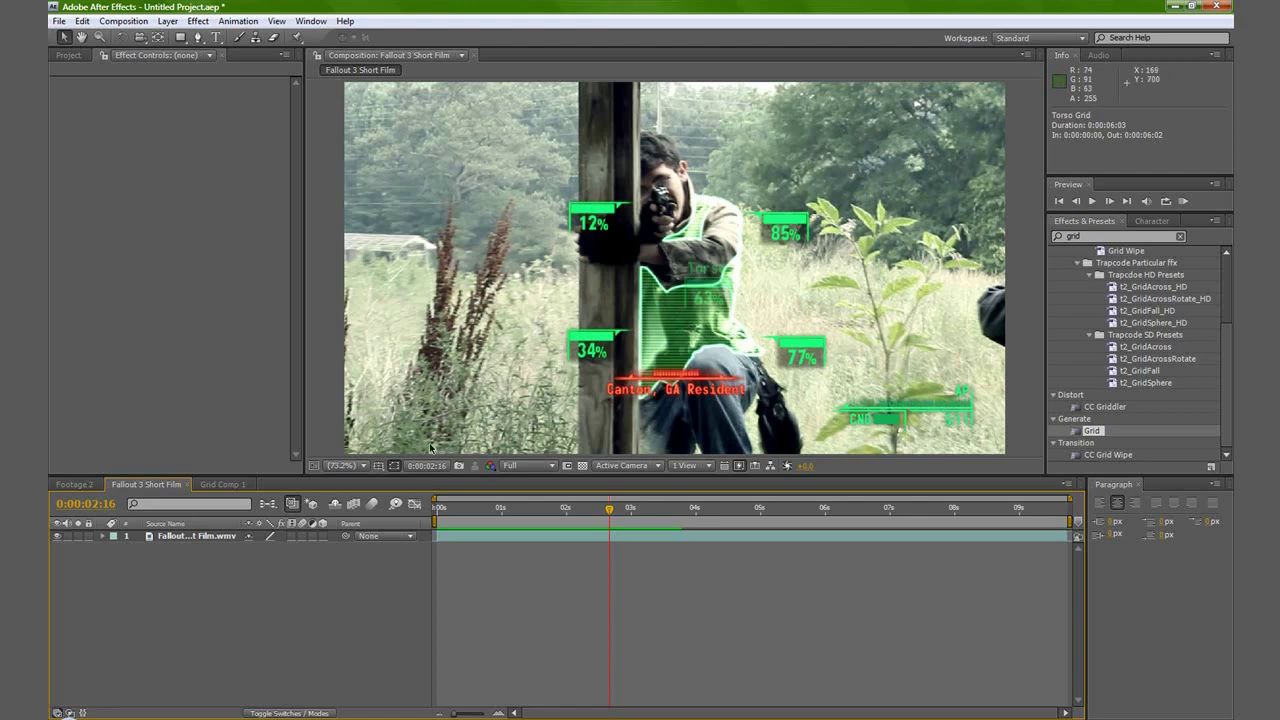
pyautogui.click(74, 484)
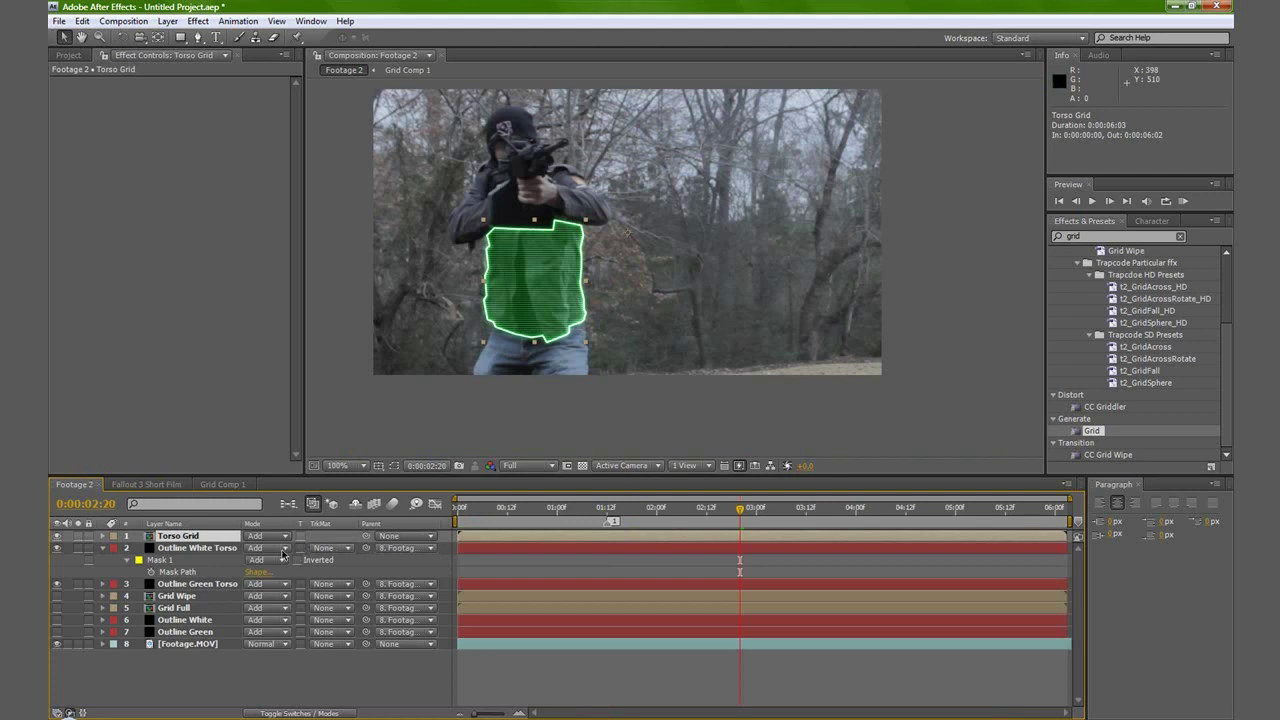
pyautogui.click(103, 548)
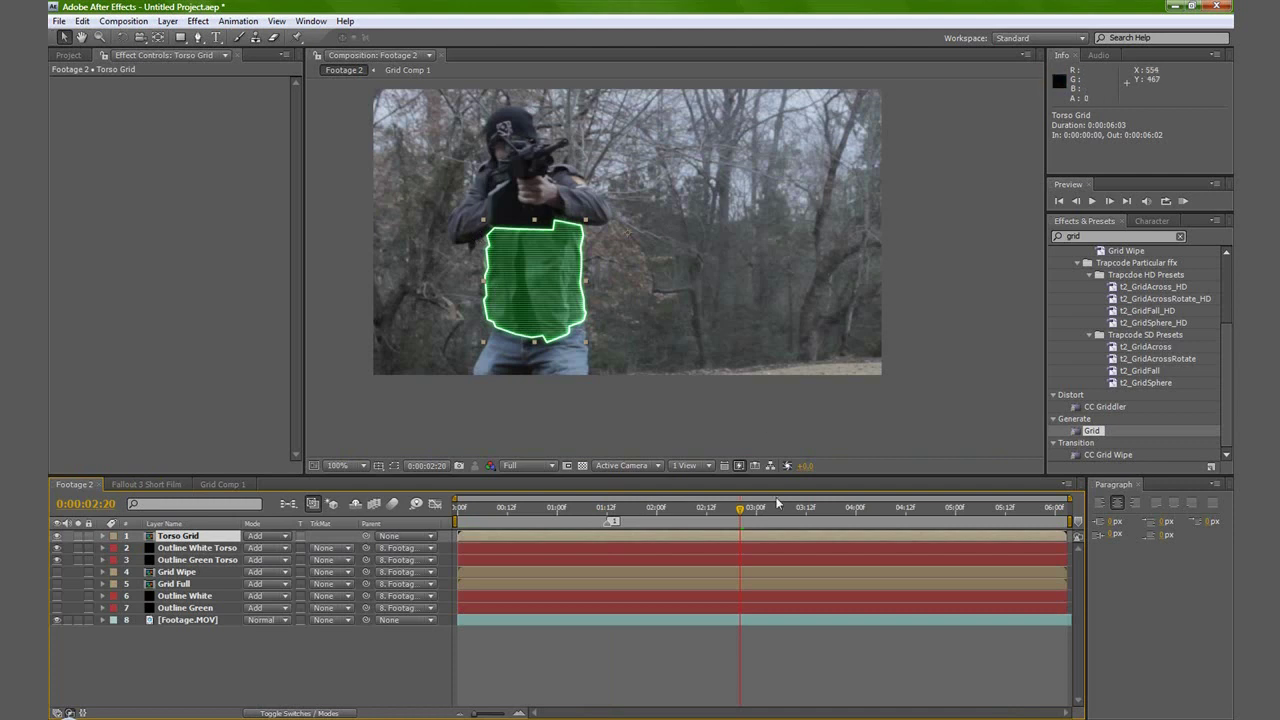
# Parent the Torso Grid layer to Footage.MOV, checking it across later frames.
pyautogui.moveTo(744, 515); pyautogui.dragTo(770, 518)
pyautogui.moveTo(365, 540); pyautogui.dragTo(183, 620)
pyautogui.moveTo(773, 515); pyautogui.dragTo(957, 515)
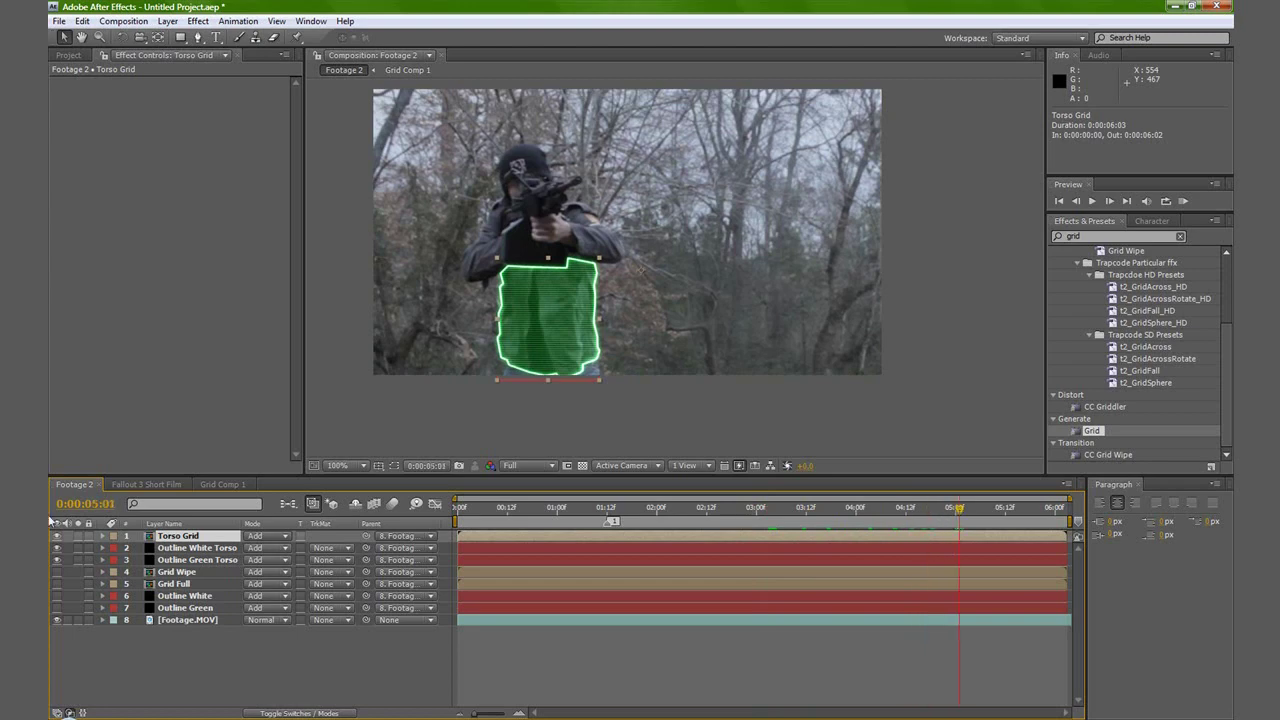
# Hide the green torso layers and add a new black solid, Black Solid 10.
pyautogui.click(57, 561)
pyautogui.click(167, 21)
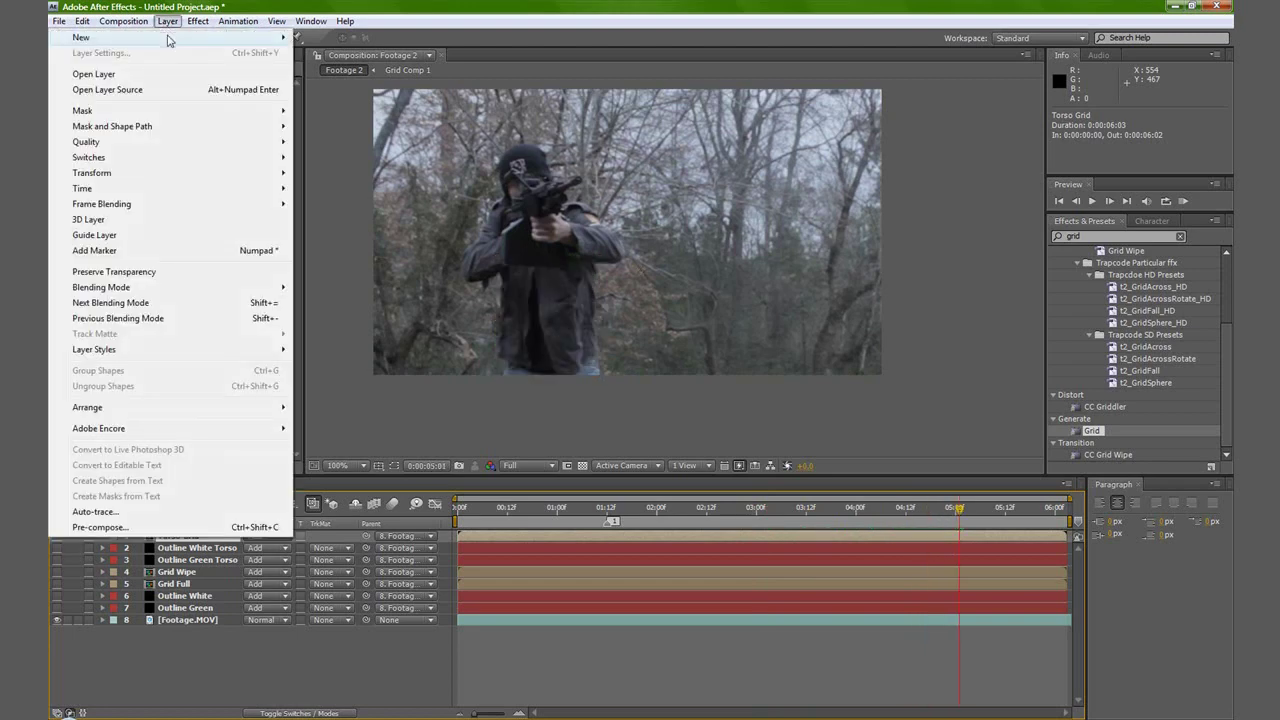
pyautogui.moveTo(237, 44)
pyautogui.click(324, 53)
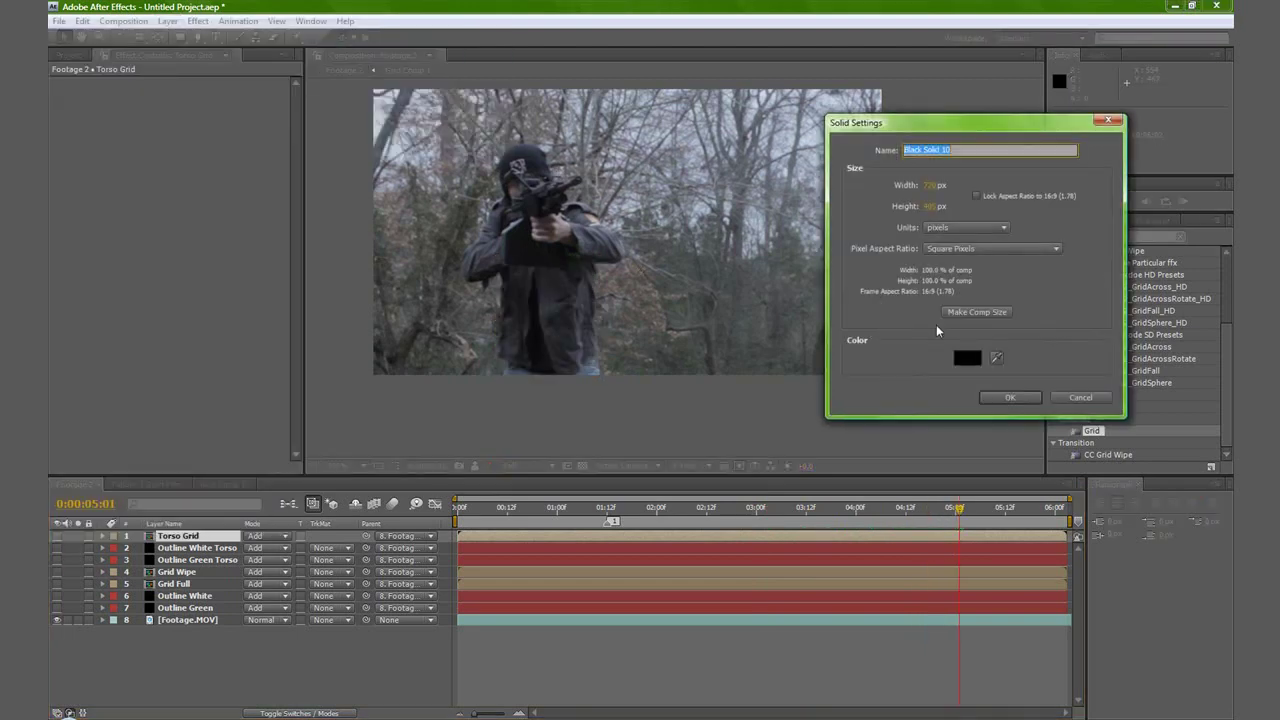
pyautogui.click(1010, 398)
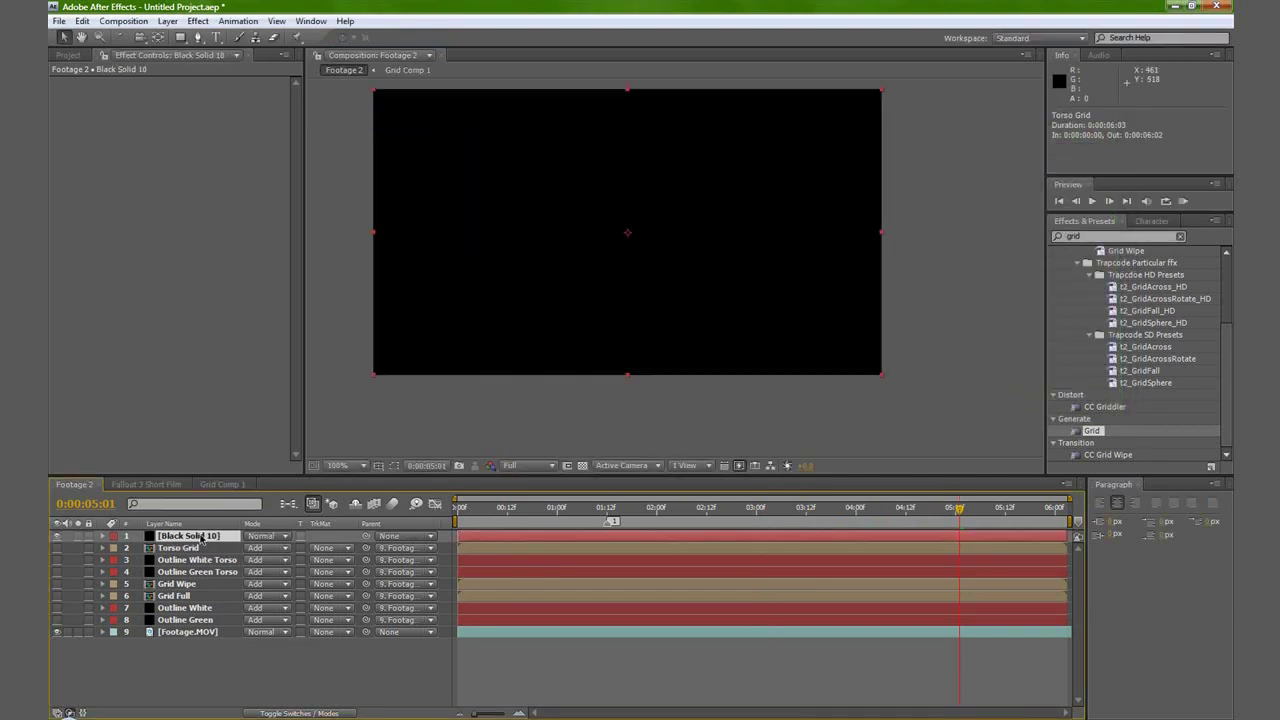
# Copy the Vegas and Fast Blur effects from Outline Green Torso onto Black Solid 10.
pyautogui.click(176, 561)
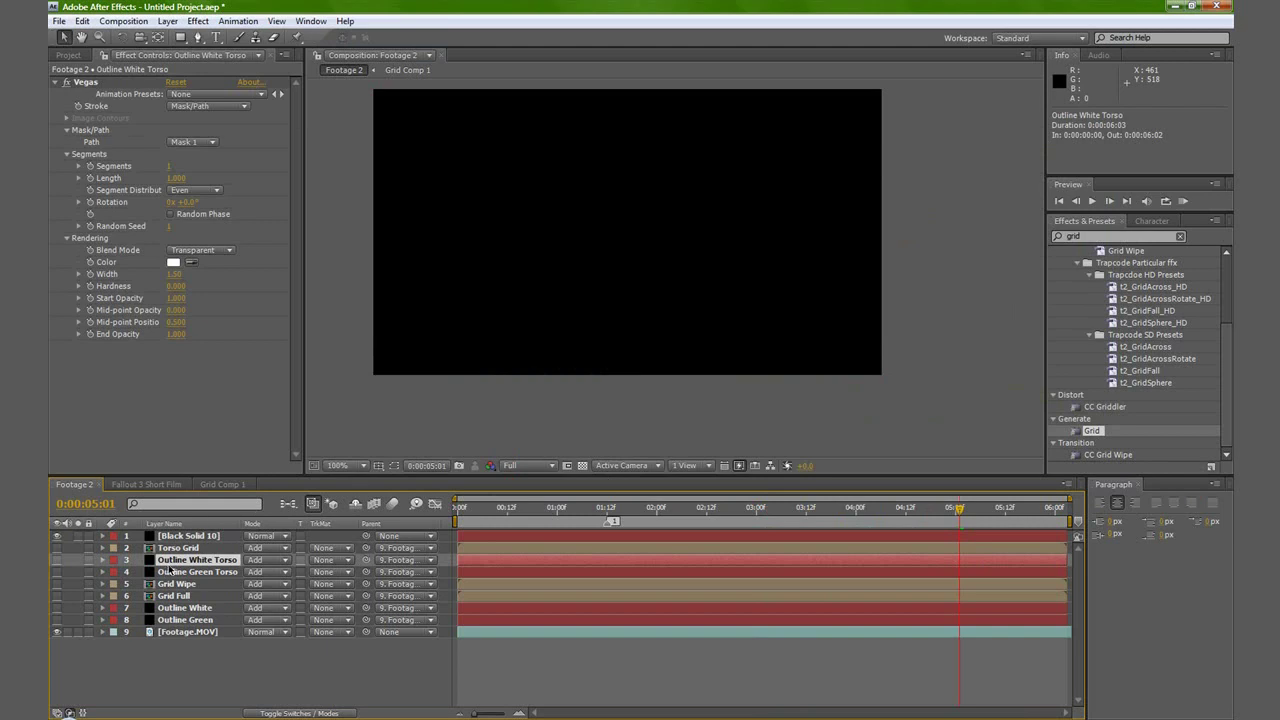
pyautogui.click(170, 571)
pyautogui.click(88, 88)
pyautogui.keyDown('shift'); pyautogui.click(90, 100); pyautogui.keyUp('shift')
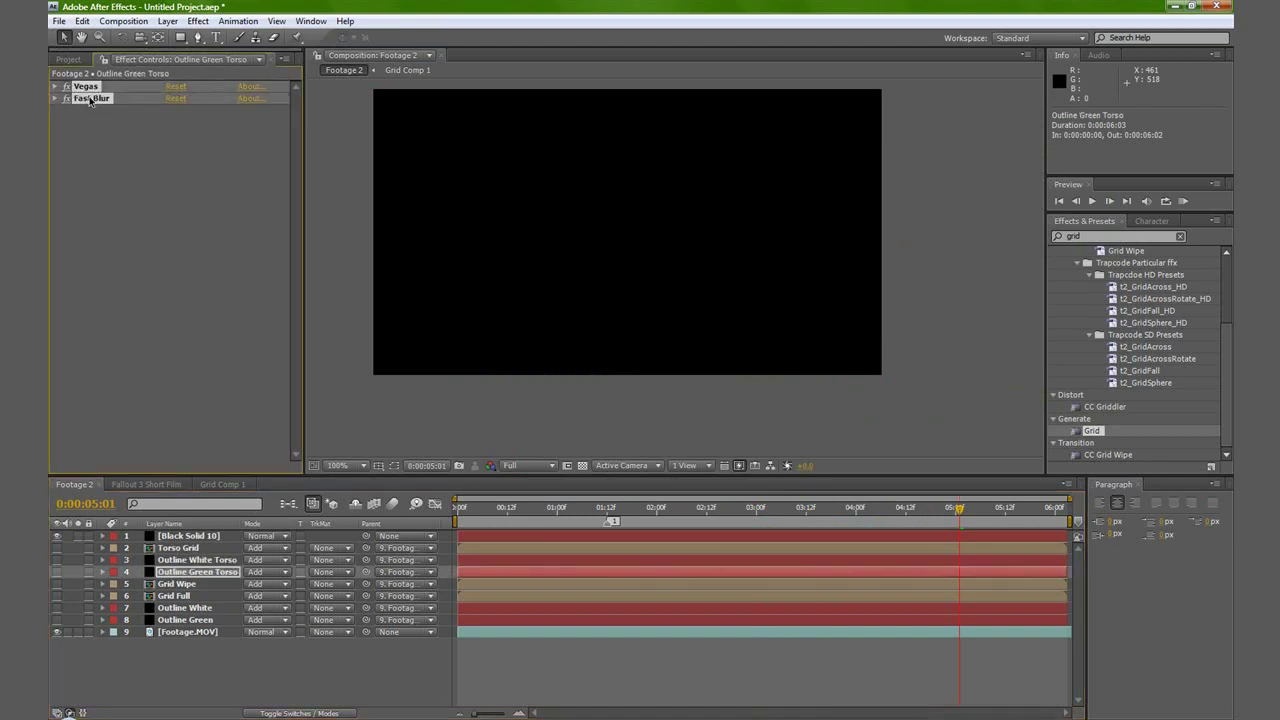
pyautogui.click(184, 538)
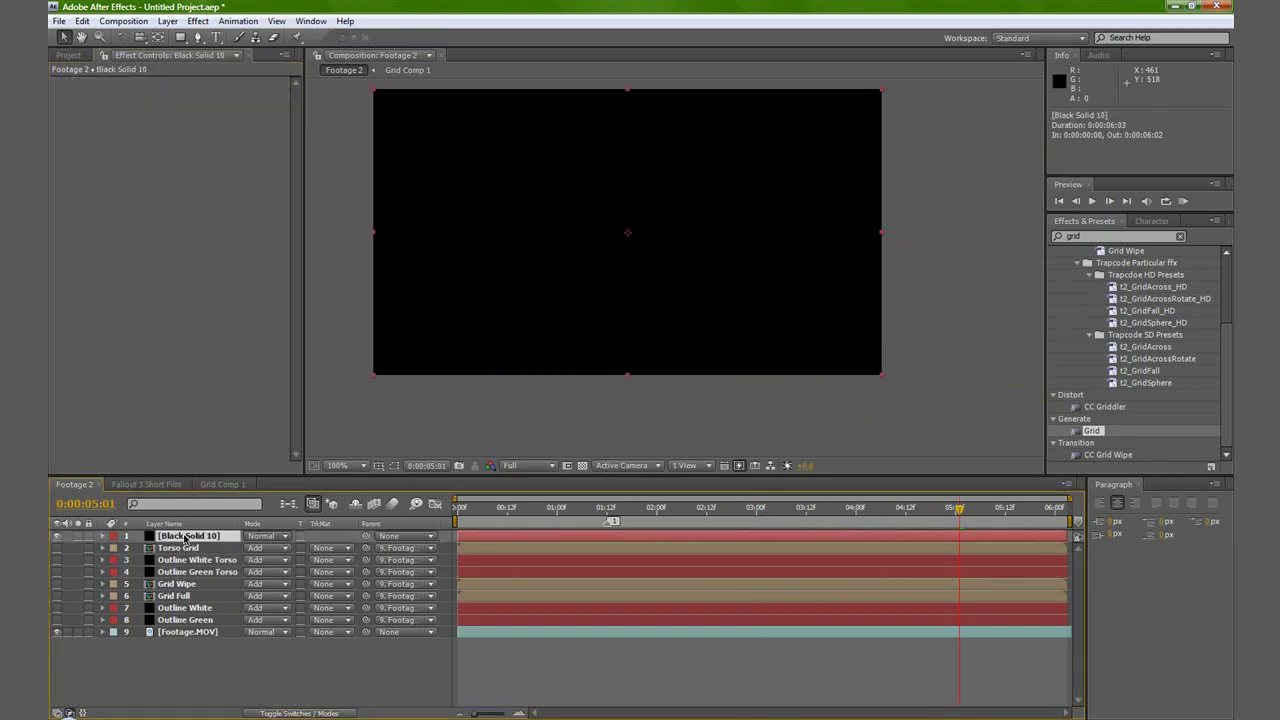
pyautogui.hotkey('ctrl', 'v')
pyautogui.moveTo(591, 264); pyautogui.dragTo(623, 304)
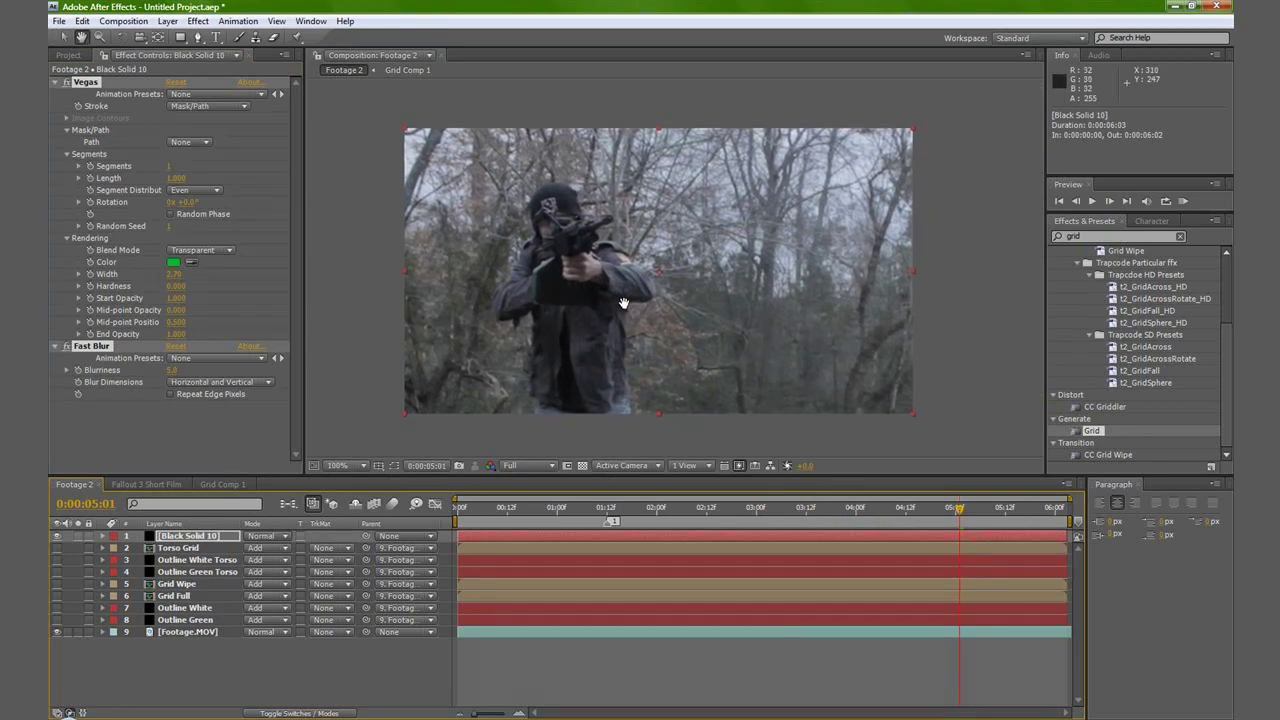
# Zoom in on the gunman's face and pen-trace the helmet's outer edge down to the chin.
pyautogui.click(197, 37)
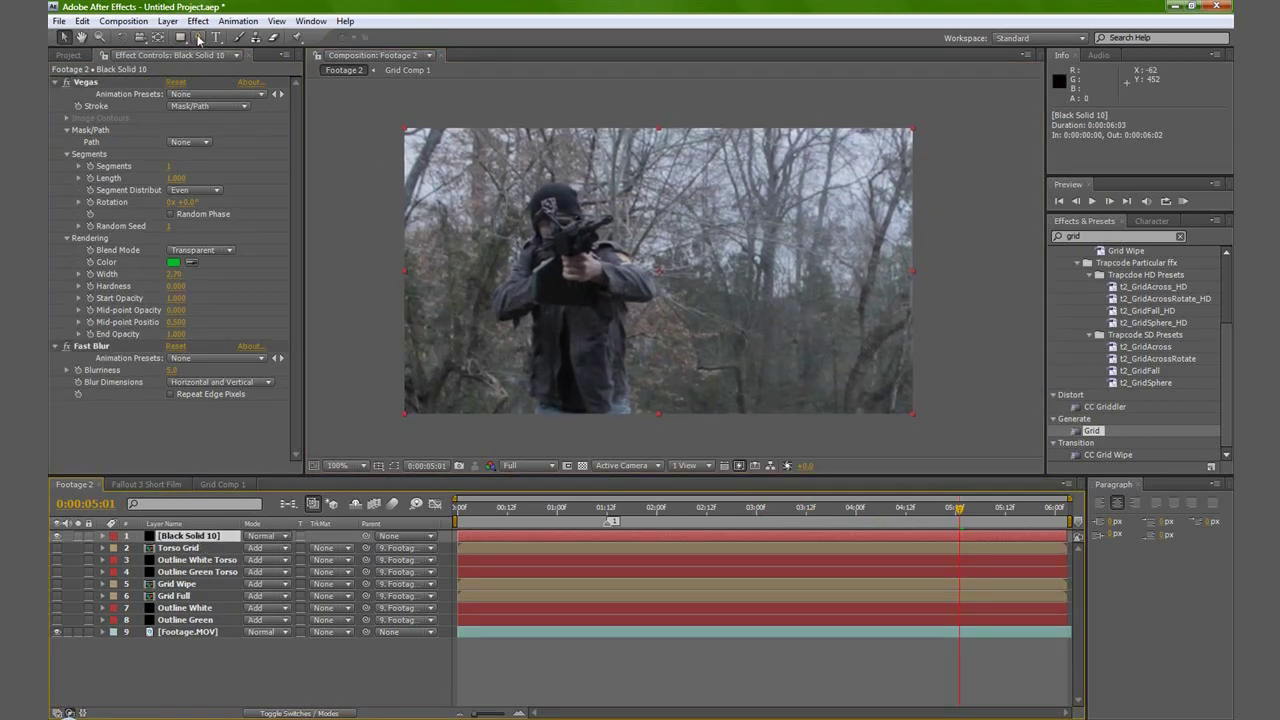
pyautogui.scroll(4, 521, 165)
pyautogui.moveTo(521, 165); pyautogui.dragTo(620, 255)
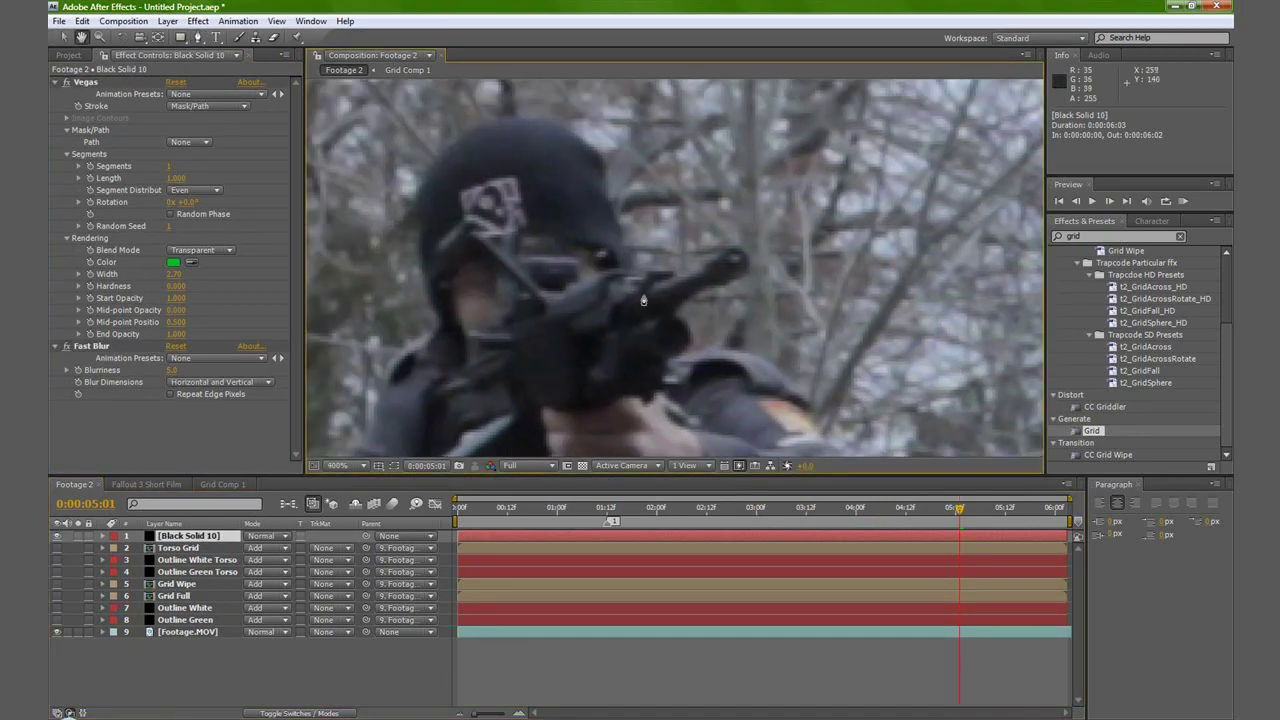
pyautogui.click(624, 270)
pyautogui.click(623, 233)
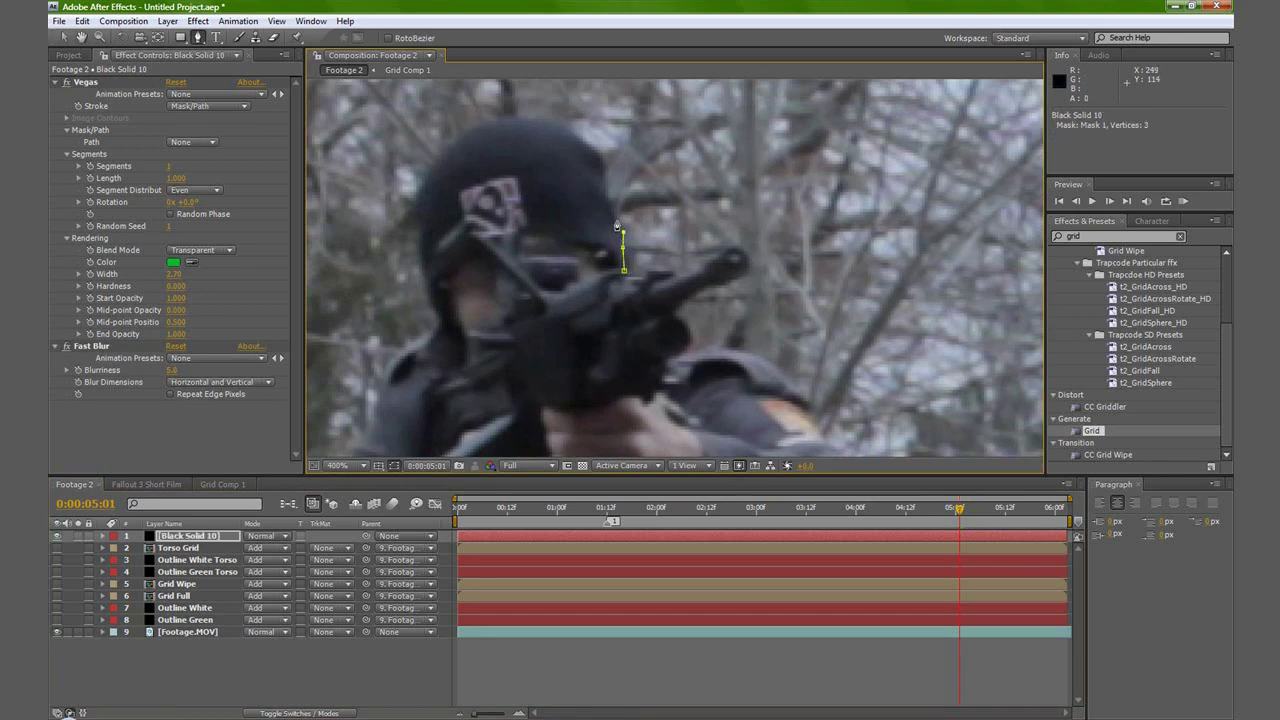
pyautogui.click(616, 219)
pyautogui.click(601, 186)
pyautogui.click(602, 166)
pyautogui.click(593, 147)
pyautogui.click(553, 125)
pyautogui.click(513, 120)
pyautogui.click(480, 124)
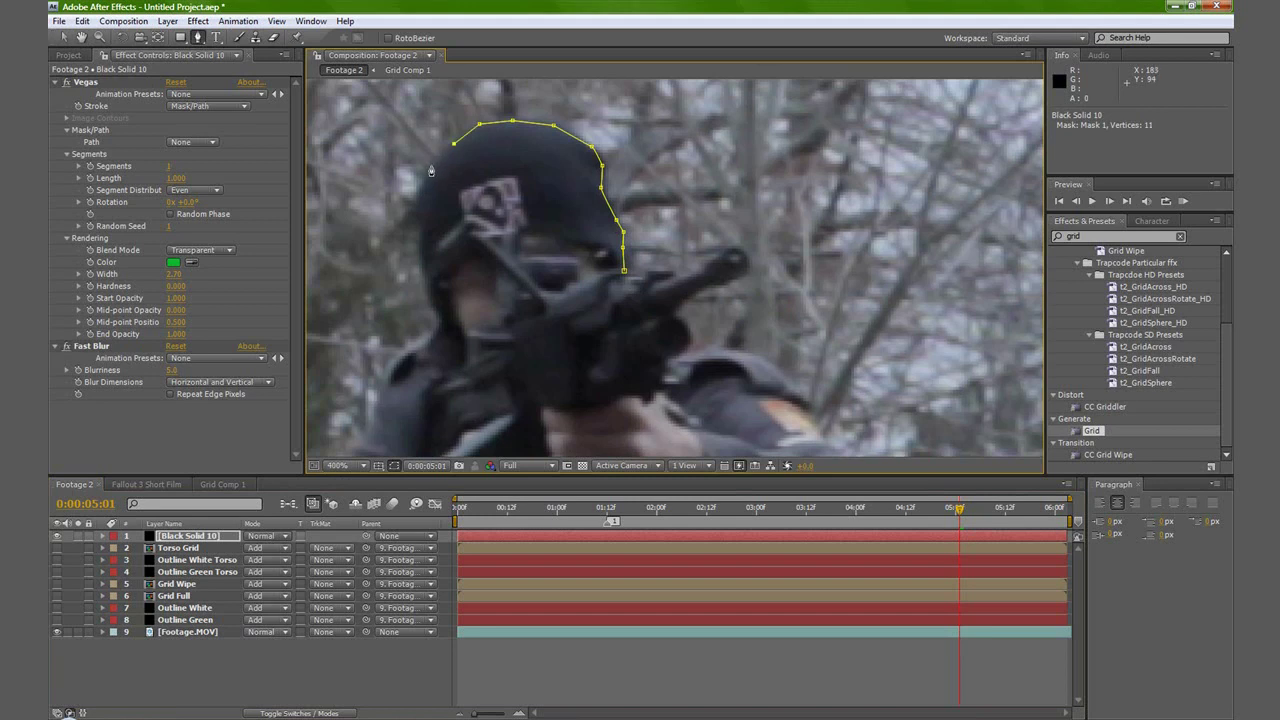
pyautogui.click(427, 168)
pyautogui.click(425, 198)
pyautogui.click(424, 228)
pyautogui.click(424, 257)
pyautogui.click(427, 279)
pyautogui.click(434, 300)
pyautogui.click(441, 316)
pyautogui.click(449, 331)
pyautogui.click(467, 366)
pyautogui.click(473, 331)
pyautogui.click(497, 328)
pyautogui.click(518, 283)
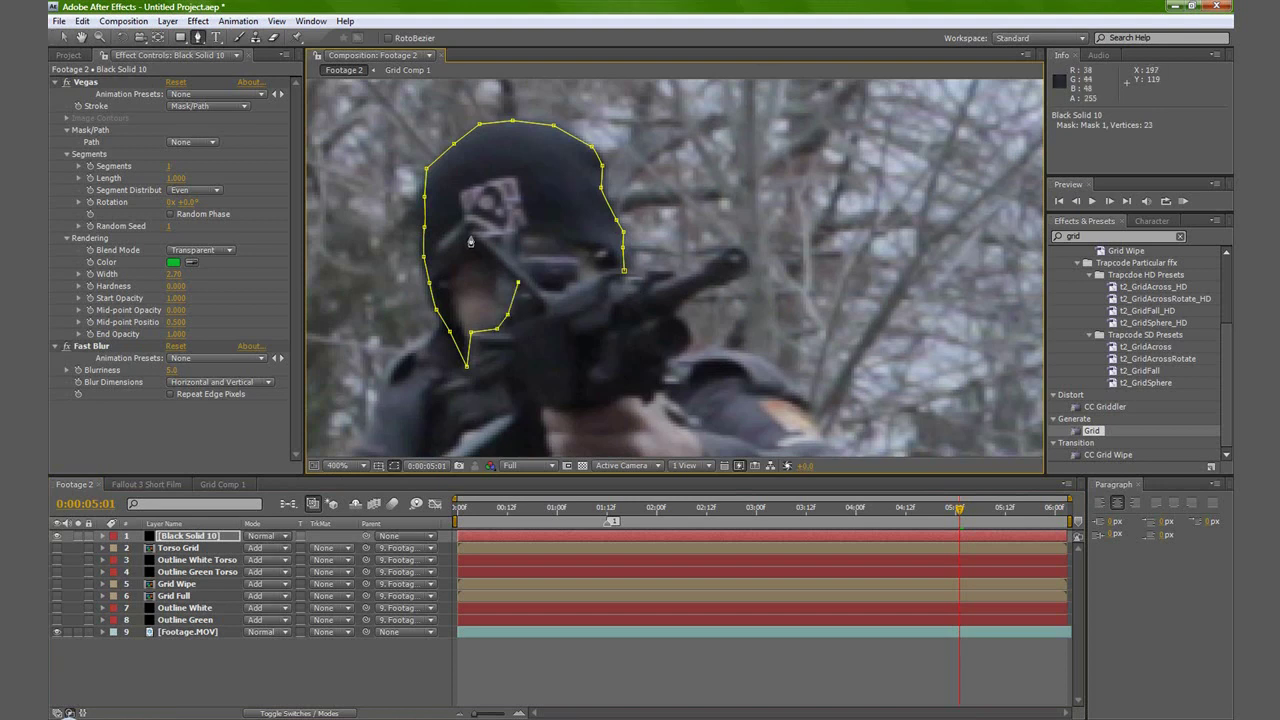
# Finish the 36-point Mask 1 along the inner visor line and the helmet's right side.
pyautogui.click(470, 238)
pyautogui.click(455, 263)
pyautogui.click(445, 263)
pyautogui.click(435, 247)
pyautogui.click(464, 217)
pyautogui.click(500, 231)
pyautogui.click(510, 227)
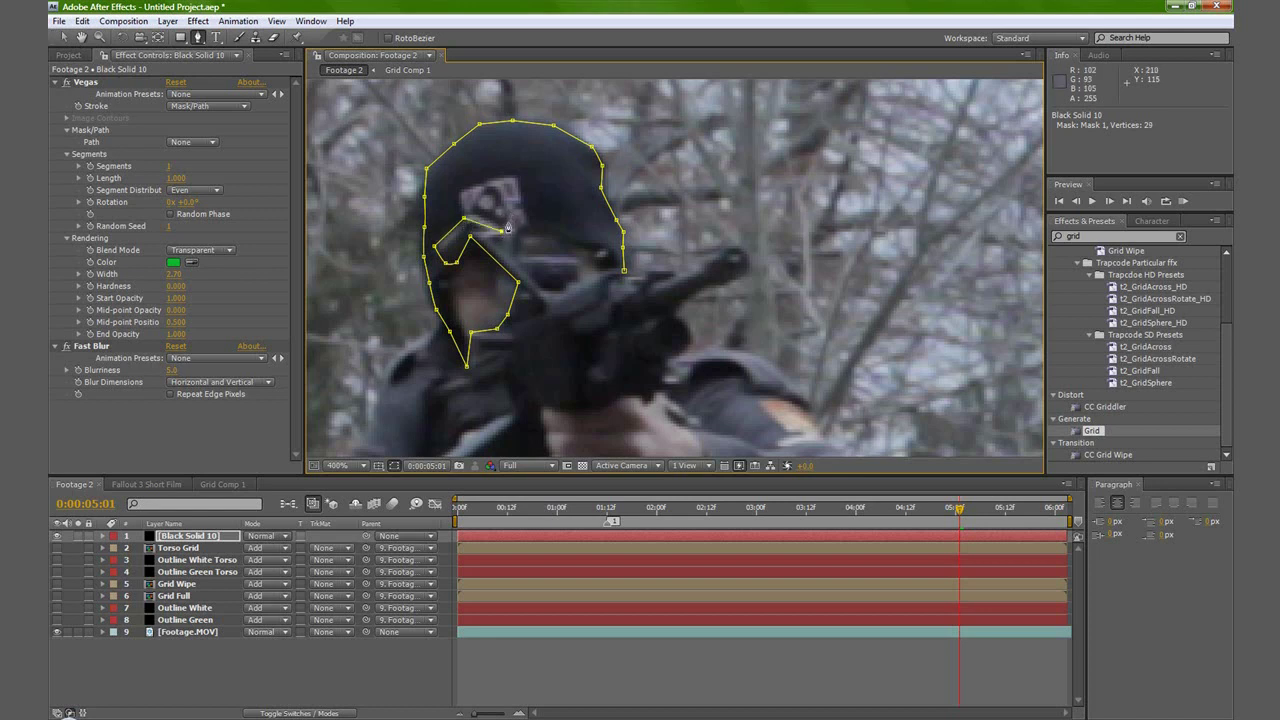
pyautogui.click(562, 231)
pyautogui.click(568, 238)
pyautogui.click(573, 259)
pyautogui.click(580, 281)
pyautogui.click(611, 271)
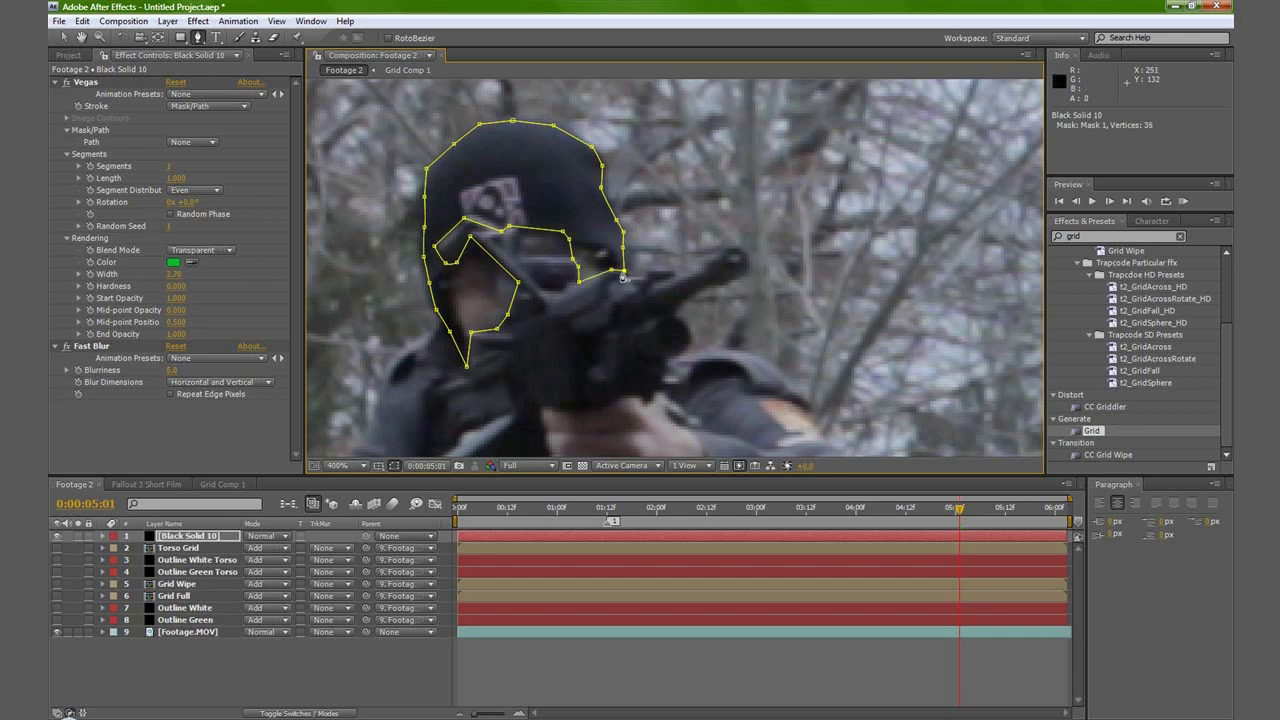
pyautogui.scroll(-2, 545, 317)
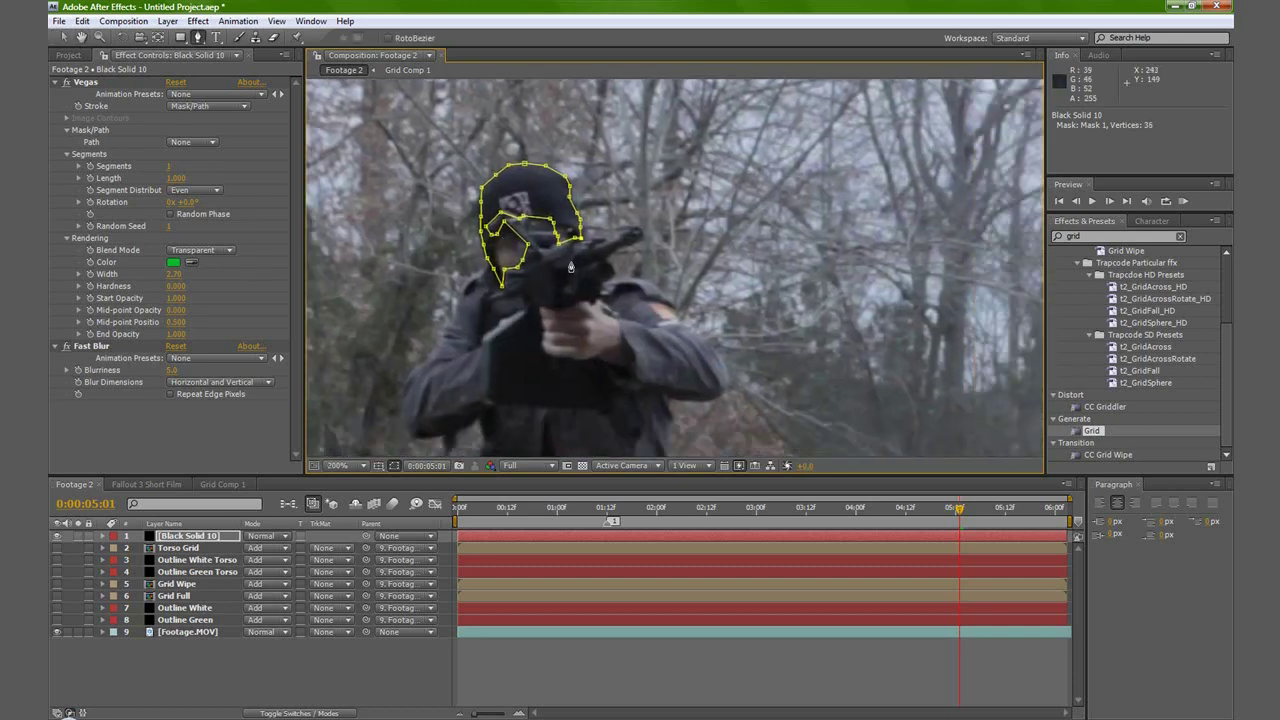
pyautogui.click(64, 37)
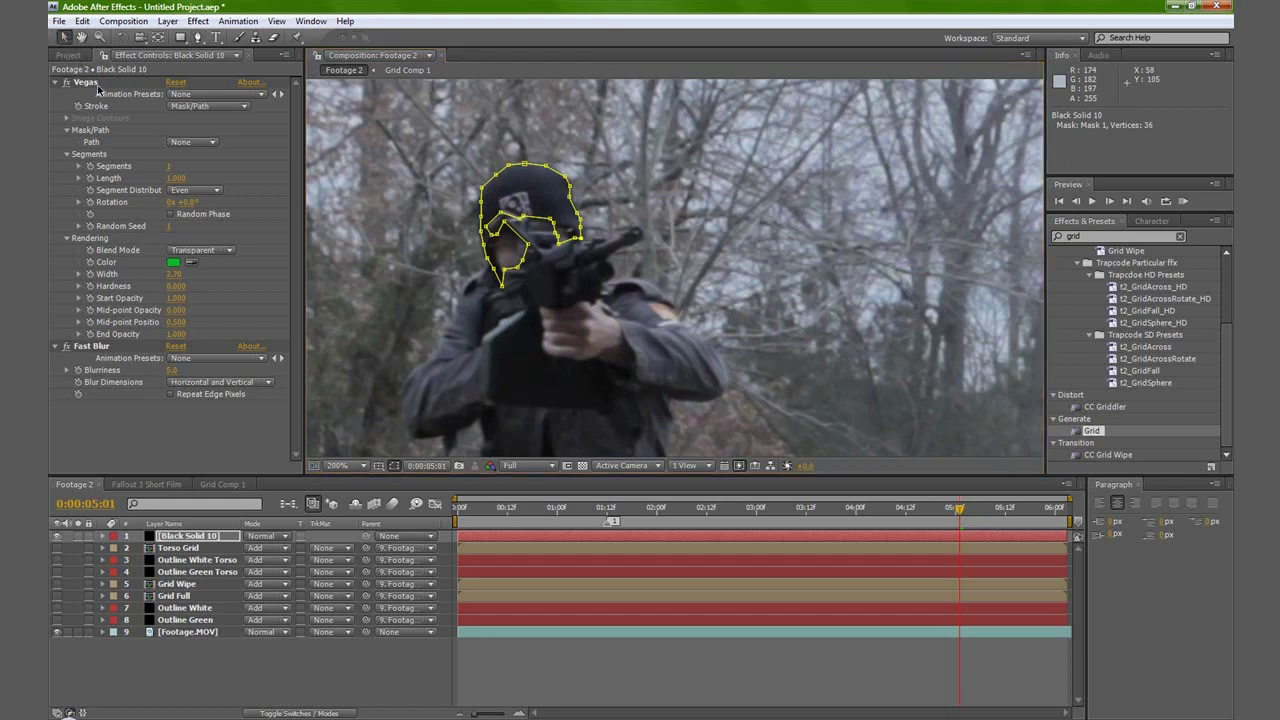
# Make Black Solid 10's Vegas stroke follow Mask 1 and hide the mask path.
pyautogui.click(192, 143)
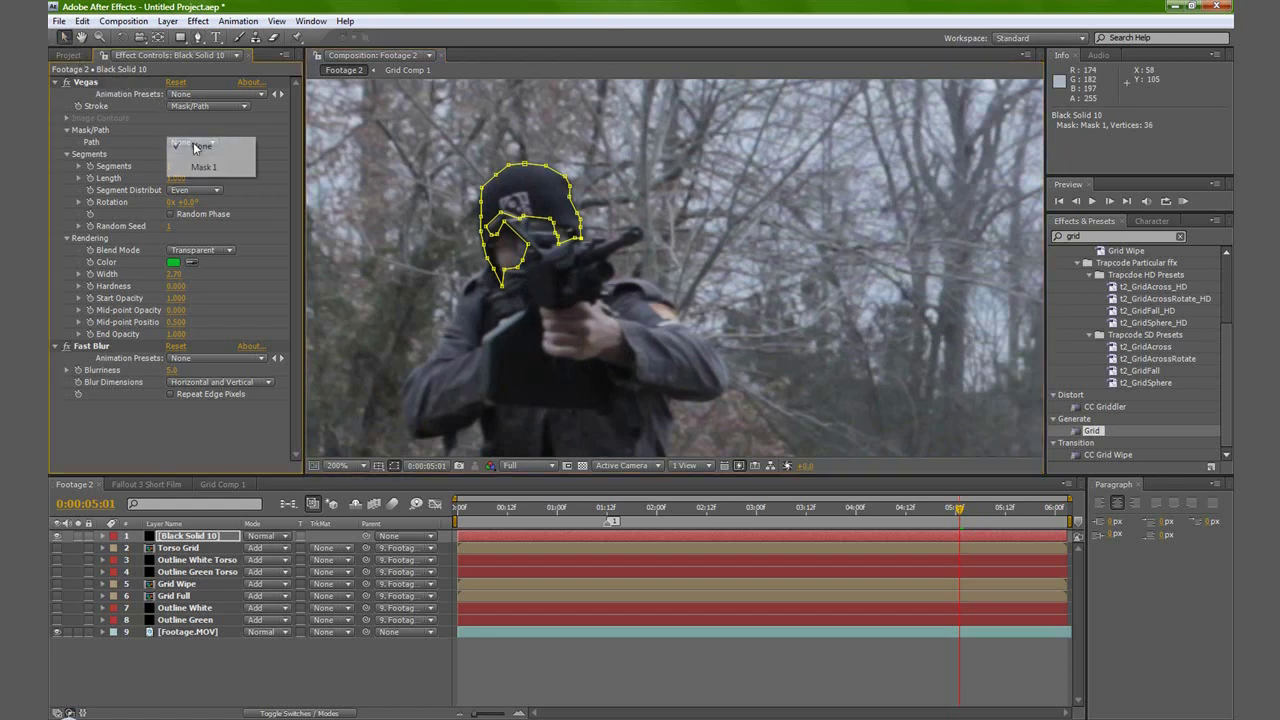
pyautogui.click(204, 168)
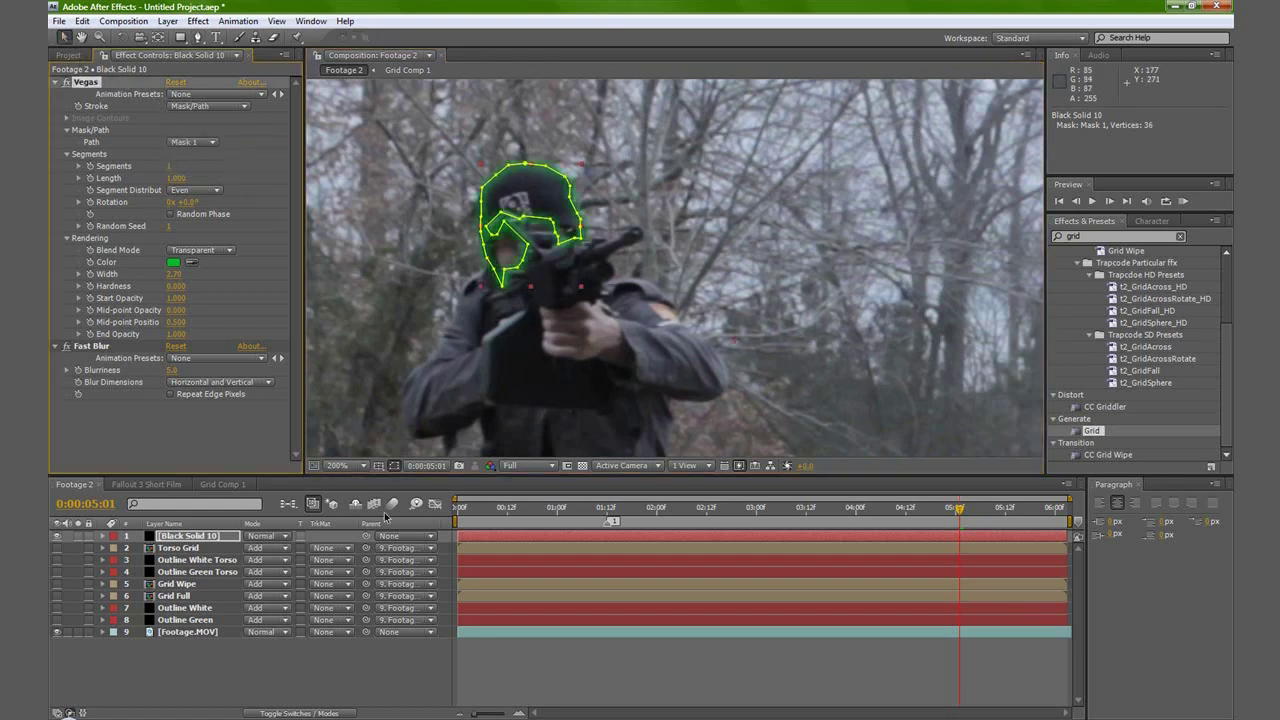
pyautogui.click(393, 467)
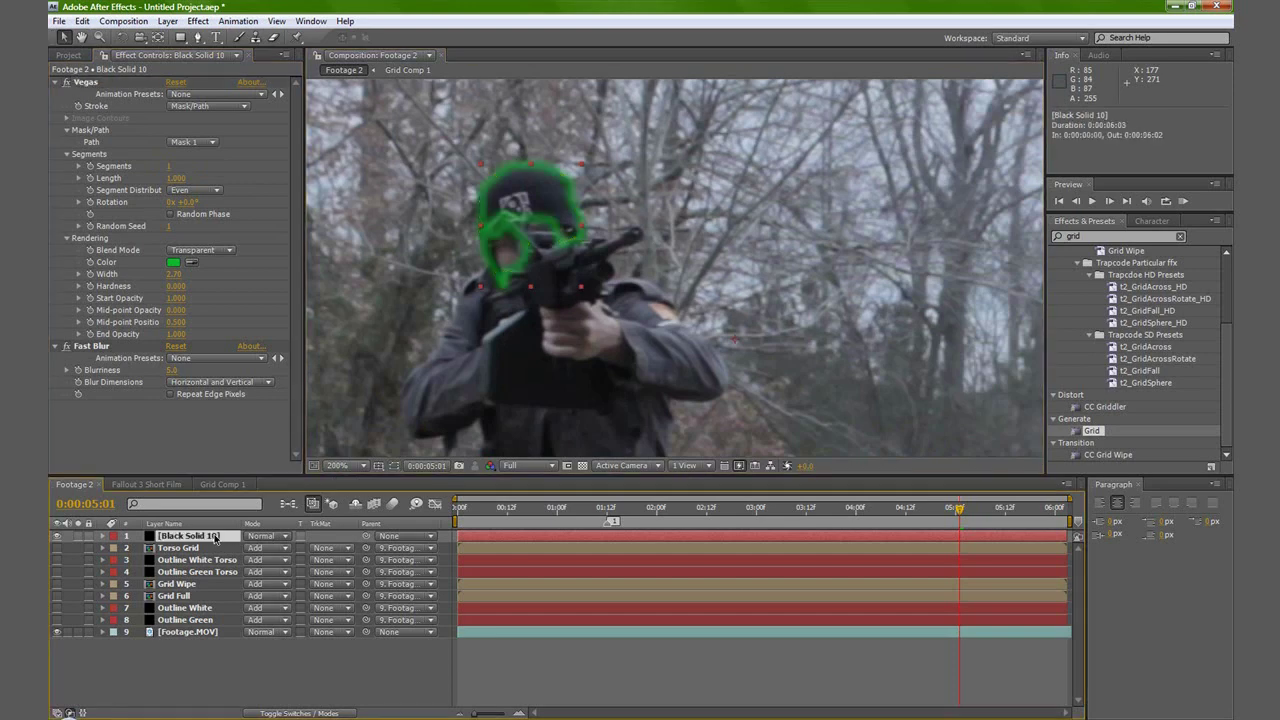
# Duplicate the layer and give the copy a white, width 1 stroke without Fast Blur.
pyautogui.hotkey('ctrl', 'd')
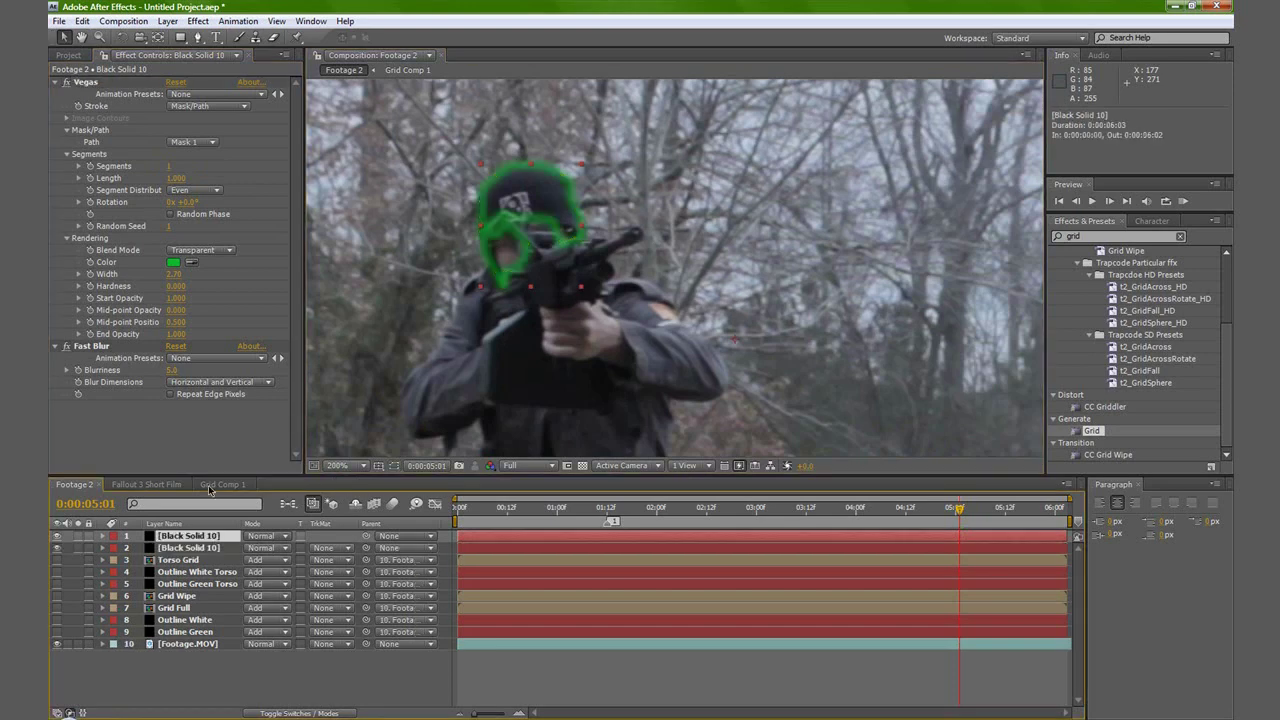
pyautogui.click(173, 265)
pyautogui.click(880, 300)
pyautogui.click(1205, 309)
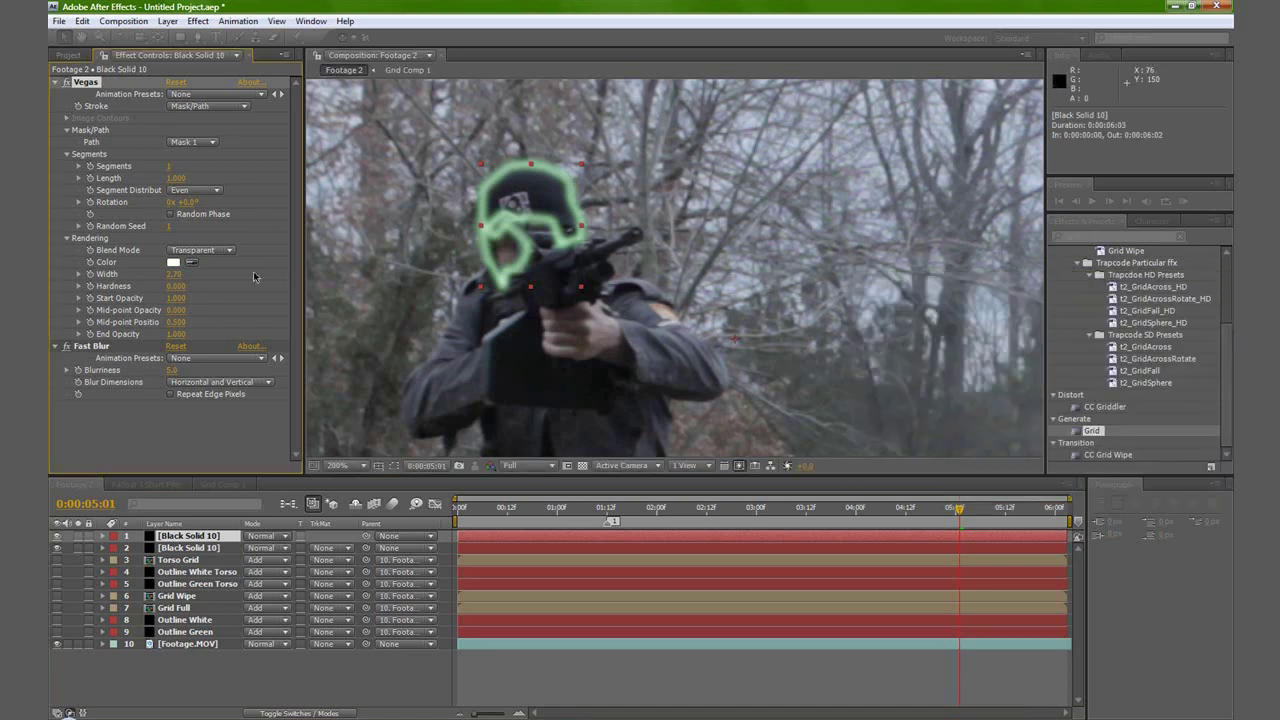
pyautogui.click(172, 274)
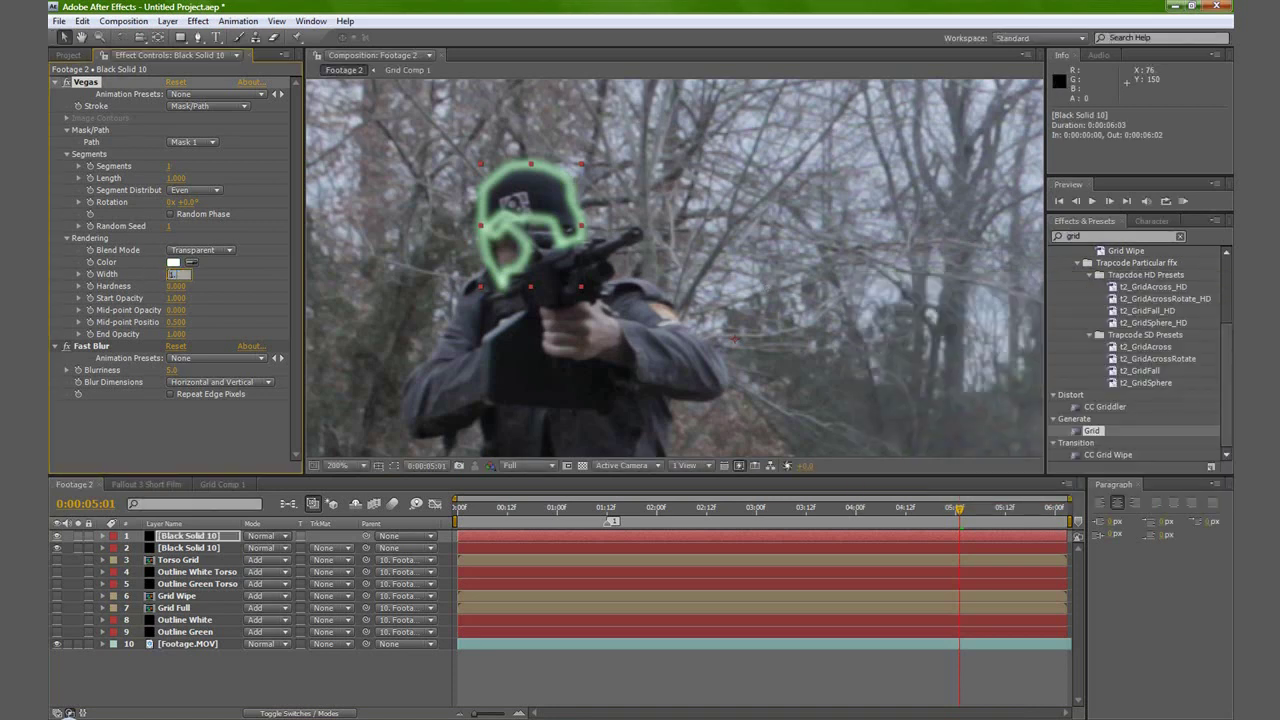
pyautogui.write('1')
pyautogui.press('Return')
pyautogui.click(90, 346)
pyautogui.press('Delete')
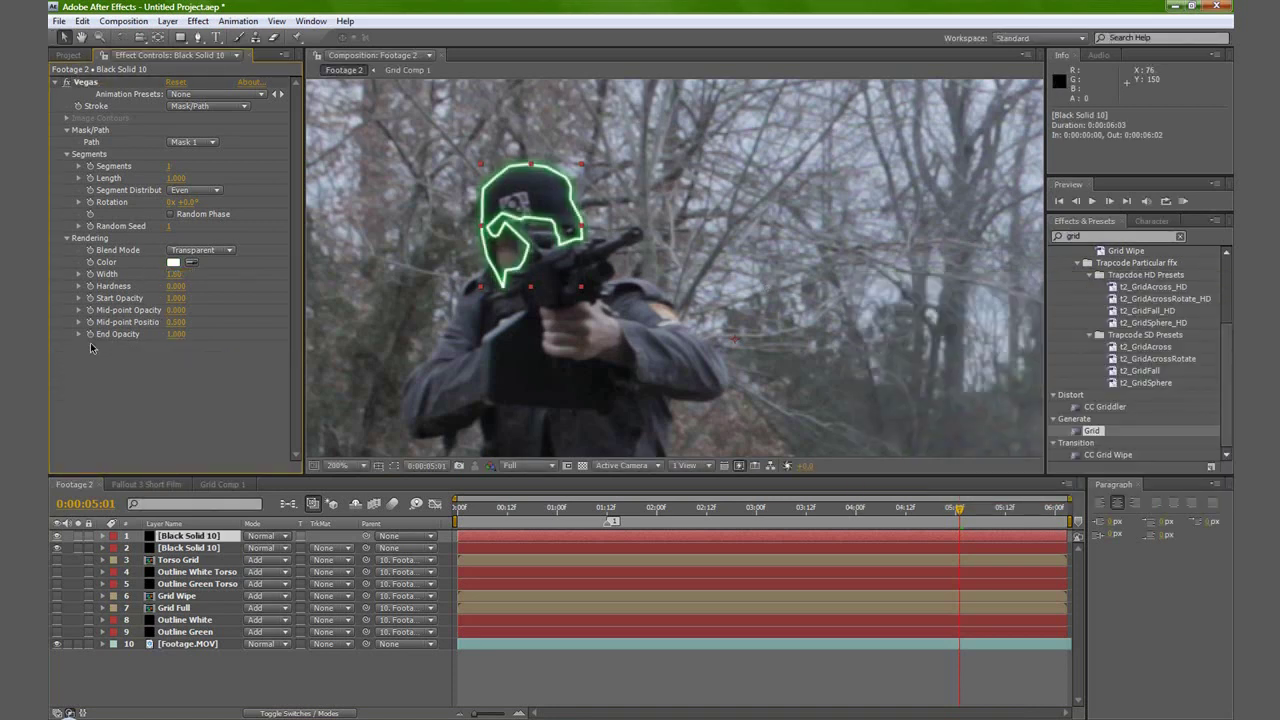
# Set both outline solids' blend mode to Add.
pyautogui.keyDown('shift'); pyautogui.click(190, 548); pyautogui.keyUp('shift')
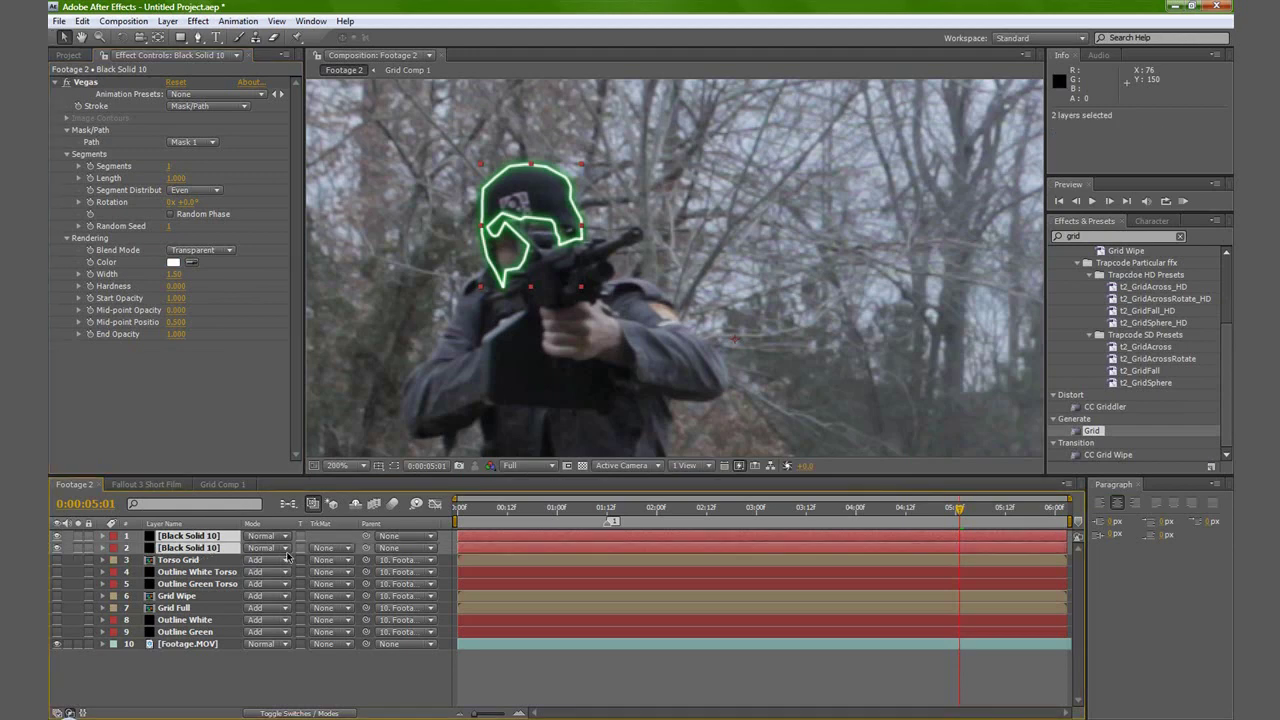
pyautogui.click(265, 548)
pyautogui.click(272, 276)
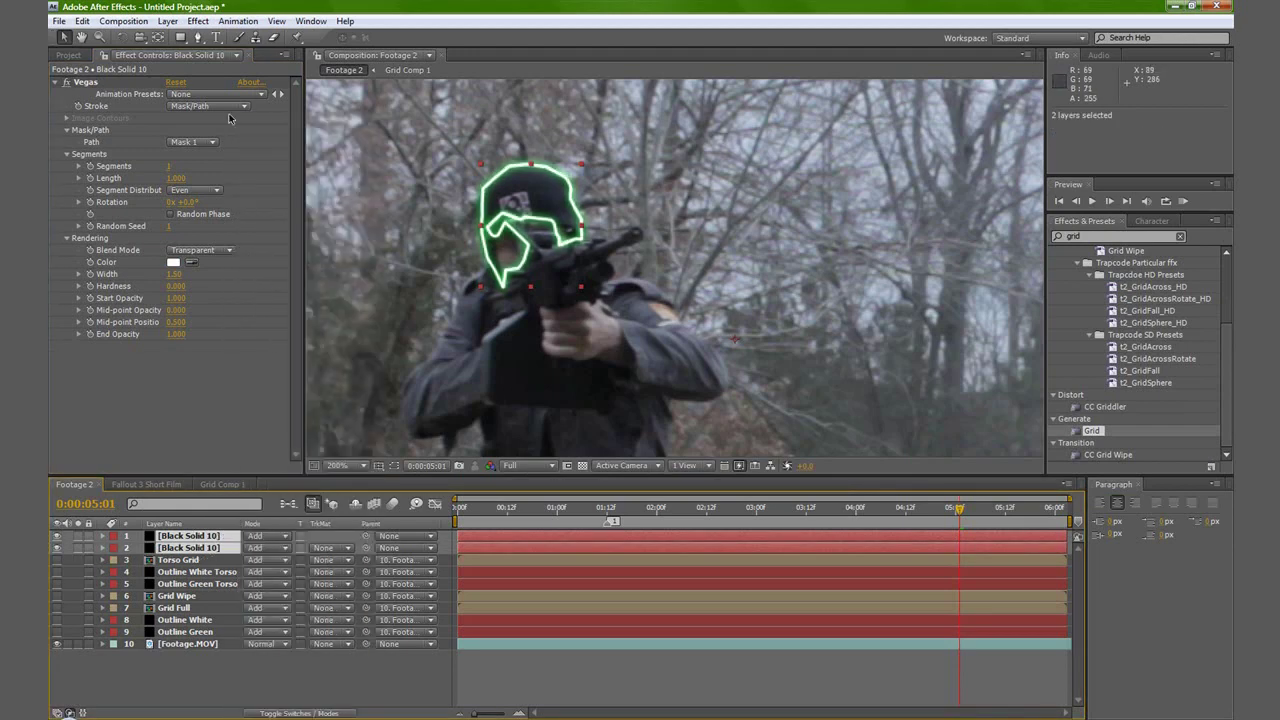
pyautogui.click(167, 21)
# Create a new black solid layer, Black Solid 11.
pyautogui.moveTo(190, 40)
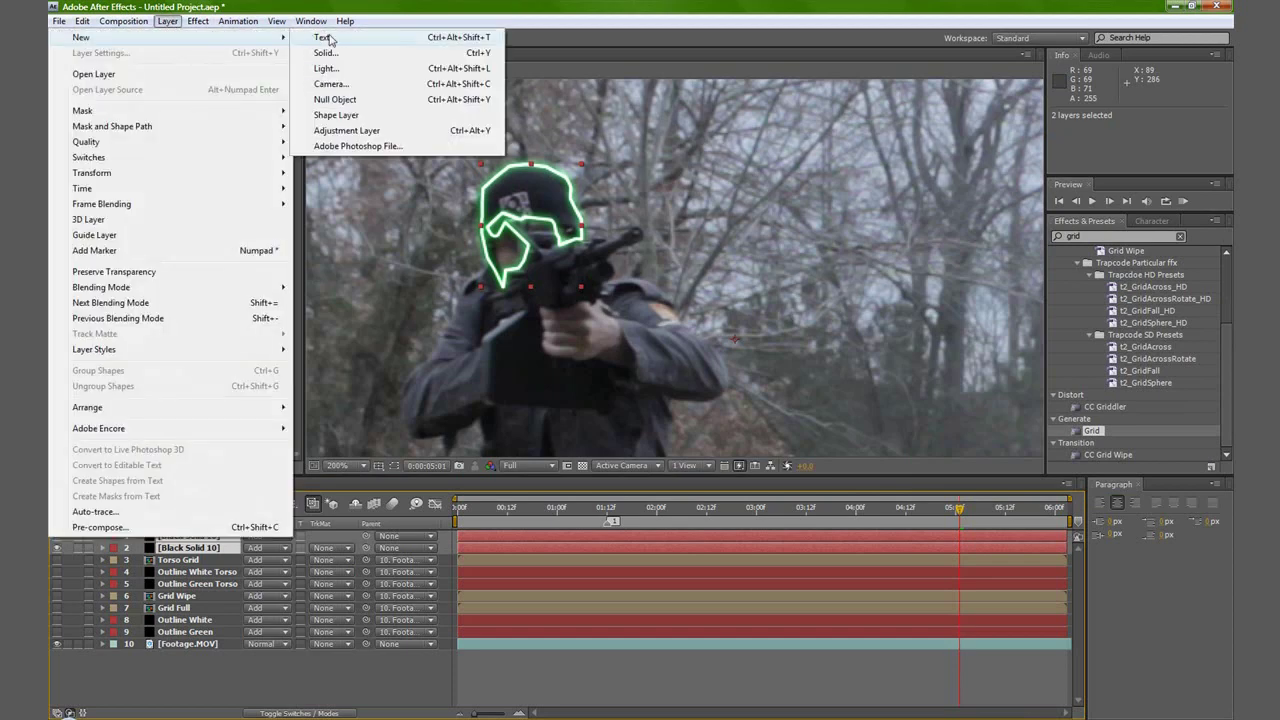
pyautogui.click(345, 53)
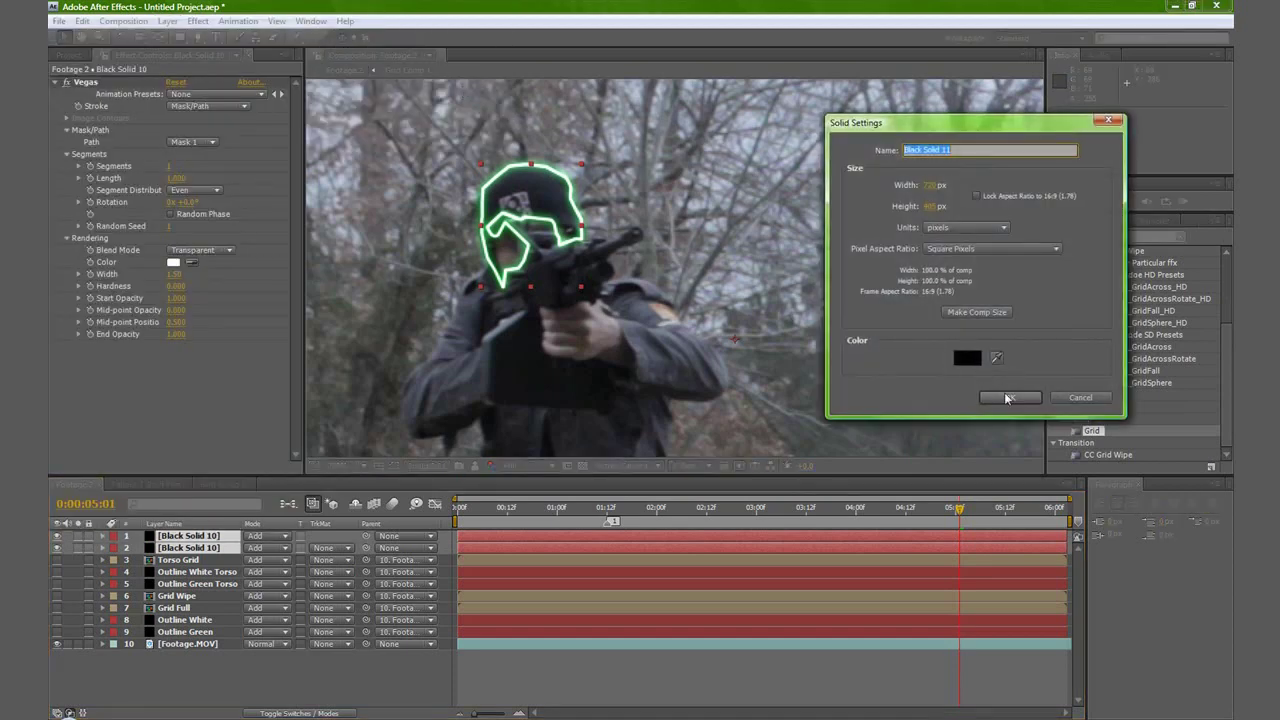
pyautogui.click(1008, 398)
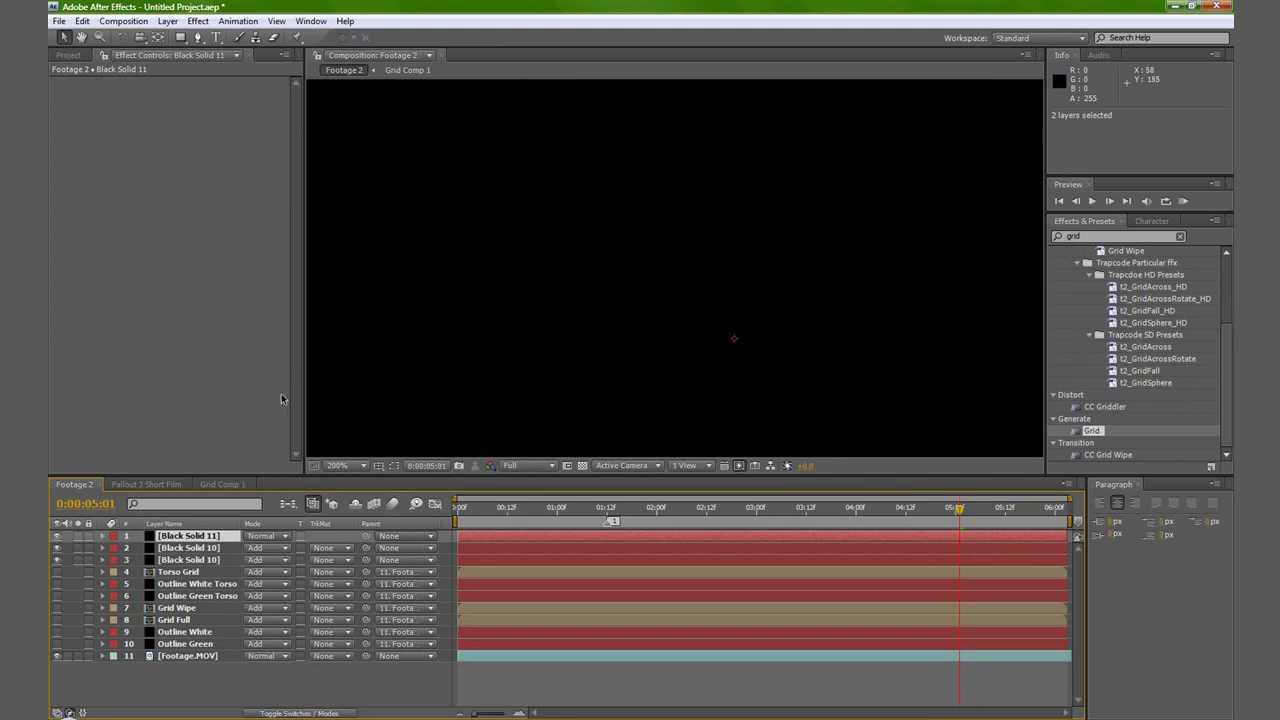
pyautogui.scroll(-1, 581, 250)
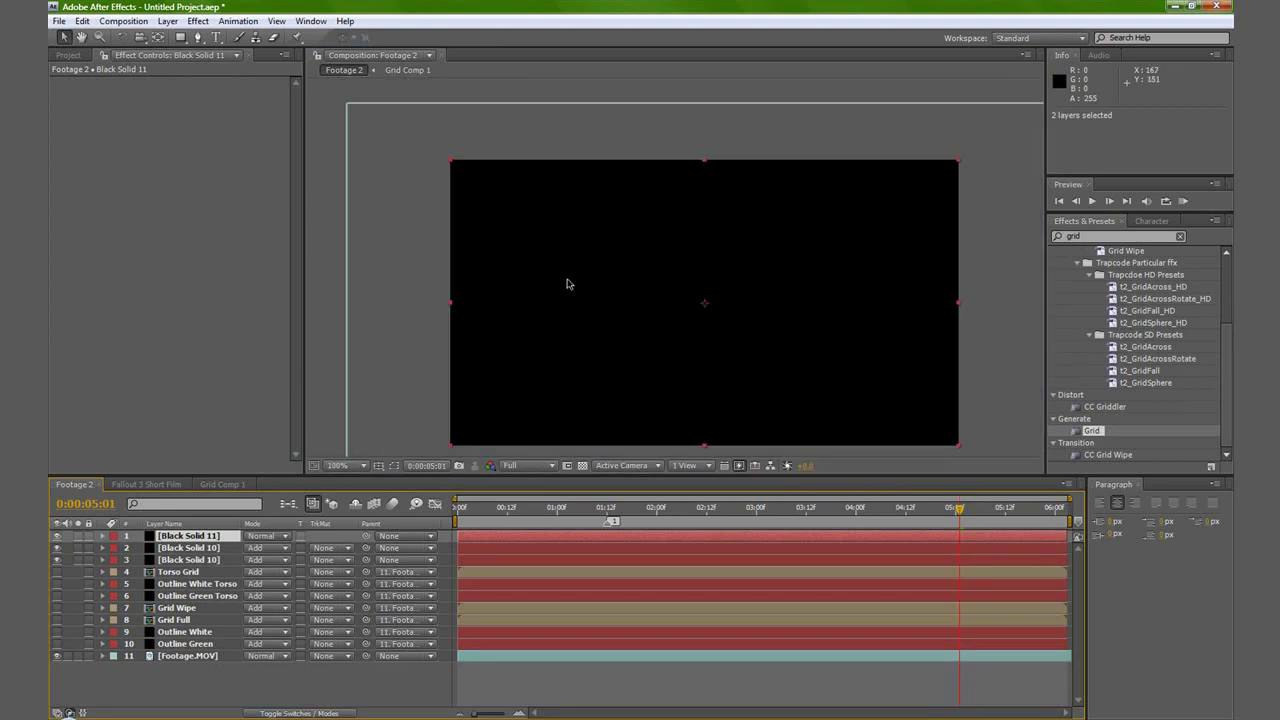
pyautogui.moveTo(614, 329); pyautogui.dragTo(569, 300)
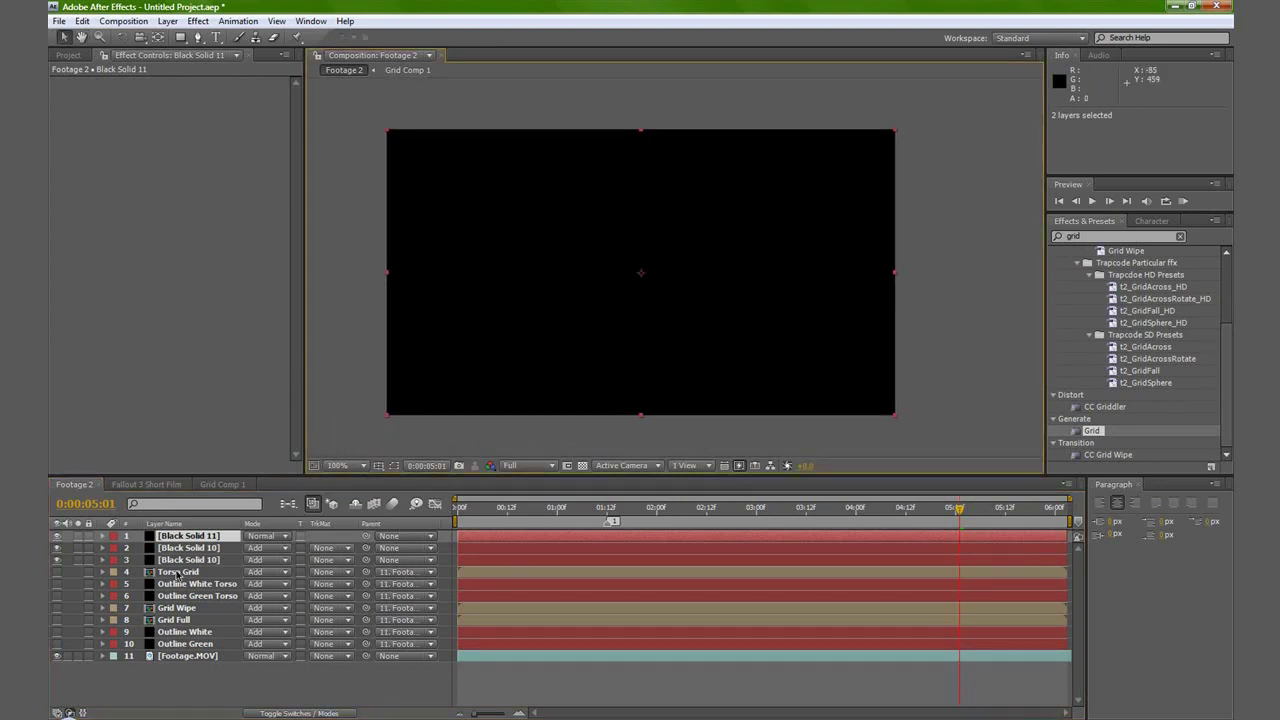
# Copy the Grid effect from the Torso Grid precomp's solid onto Black Solid 11.
pyautogui.doubleClick(178, 573)
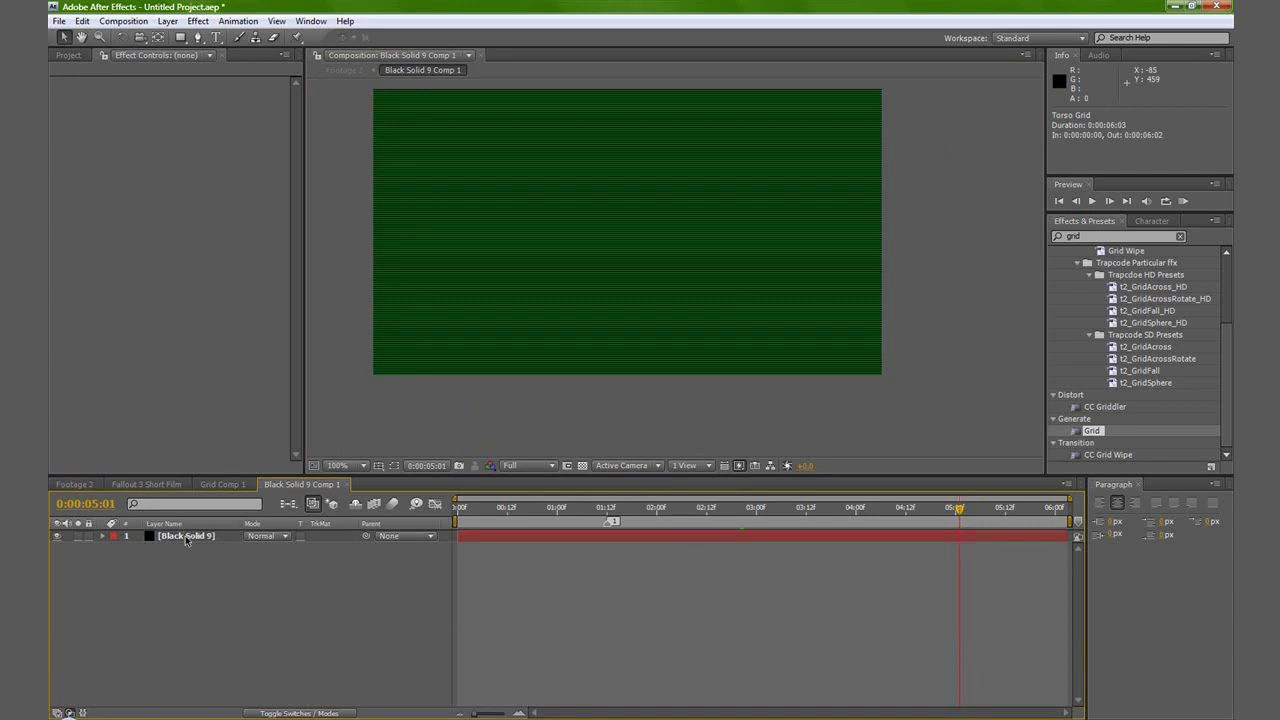
pyautogui.click(186, 540)
pyautogui.click(85, 83)
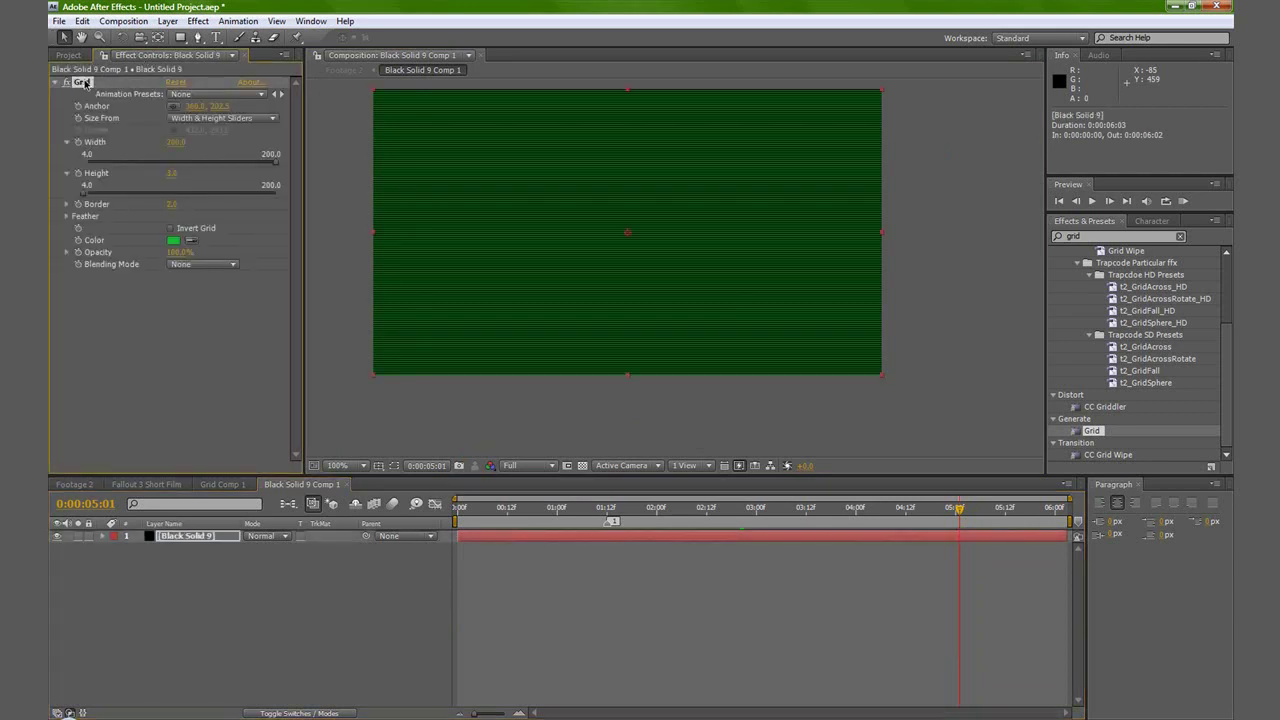
pyautogui.click(86, 485)
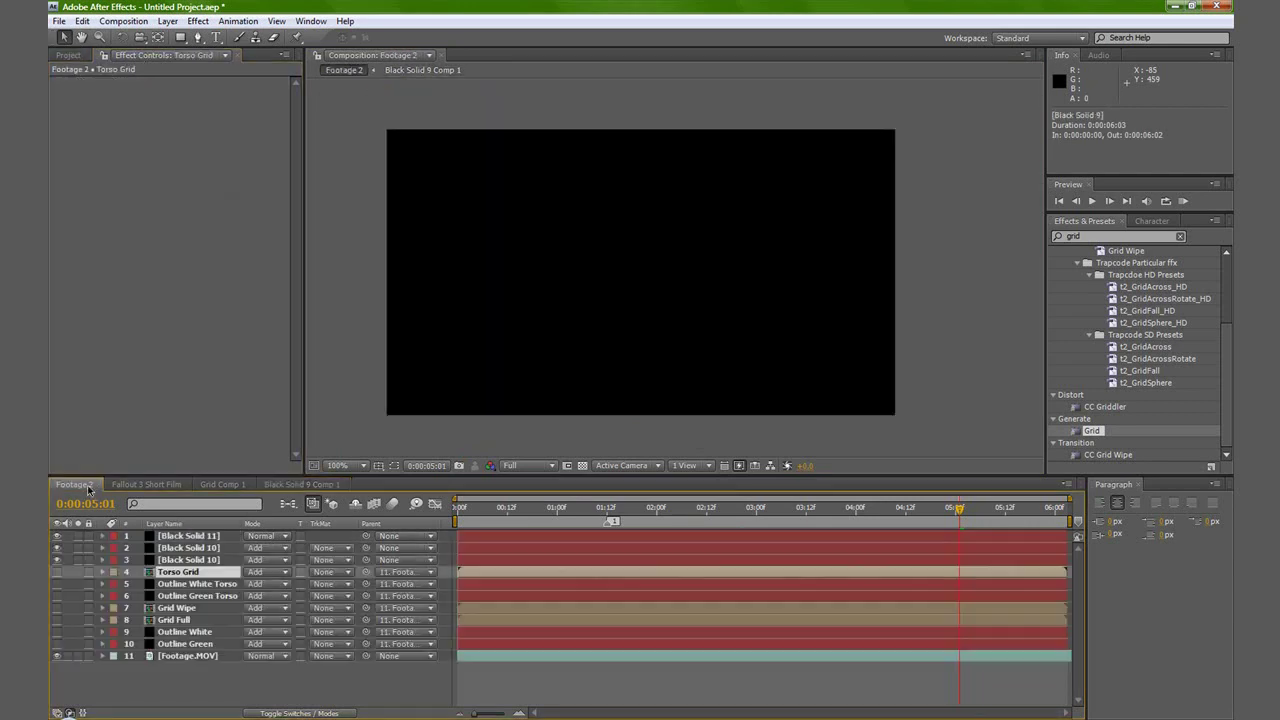
pyautogui.click(171, 538)
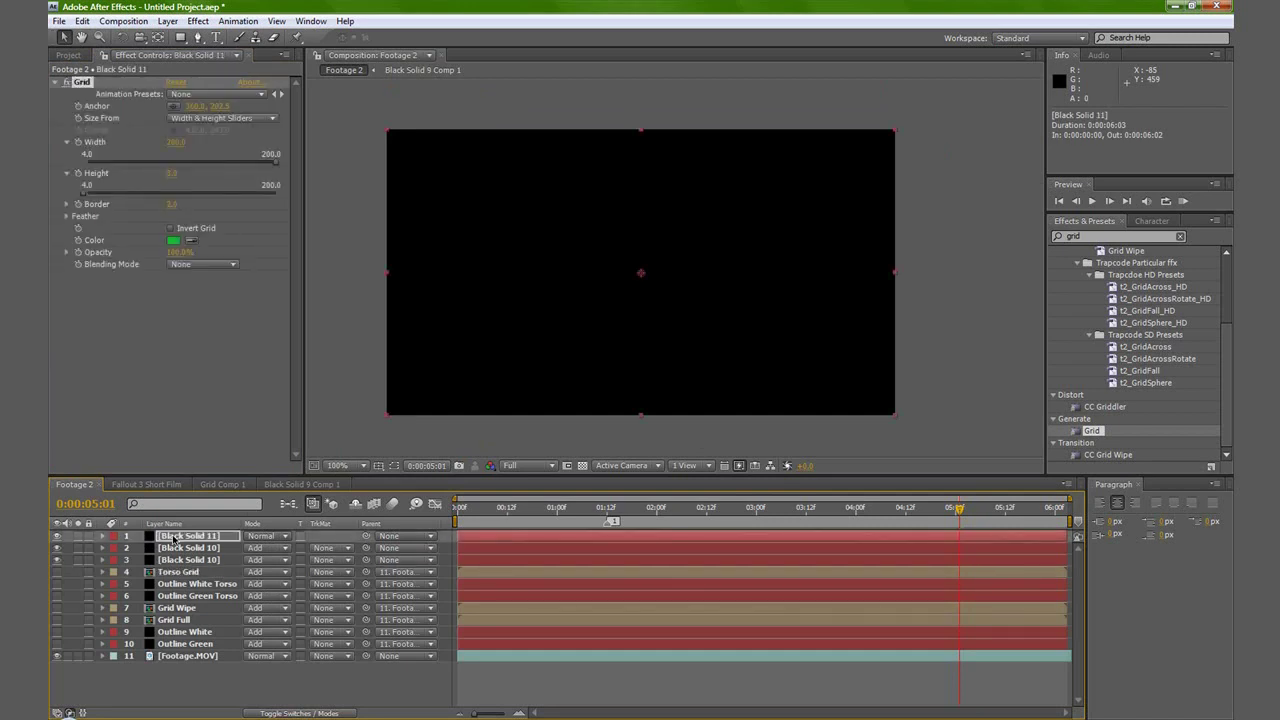
# Pre-compose the gridded solid and name the new layer 'Grid Head'.
pyautogui.click(183, 538)
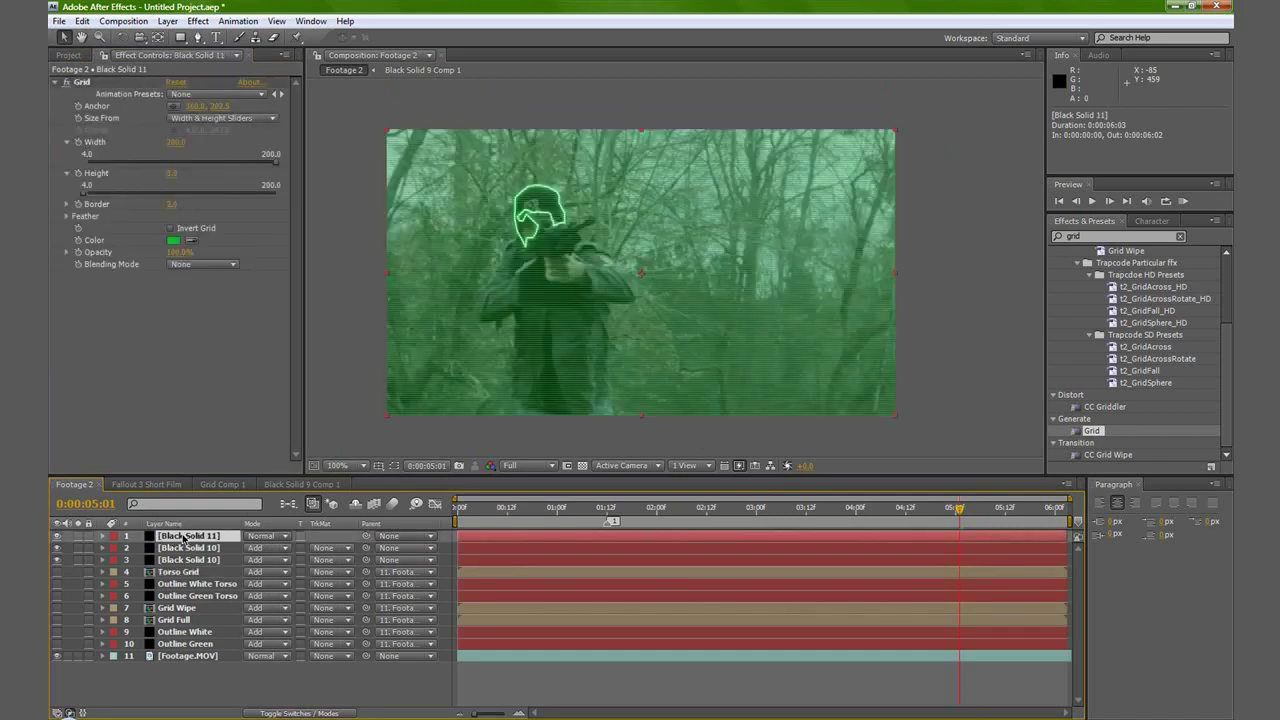
pyautogui.hotkey('ctrl', 'shift', 'c')
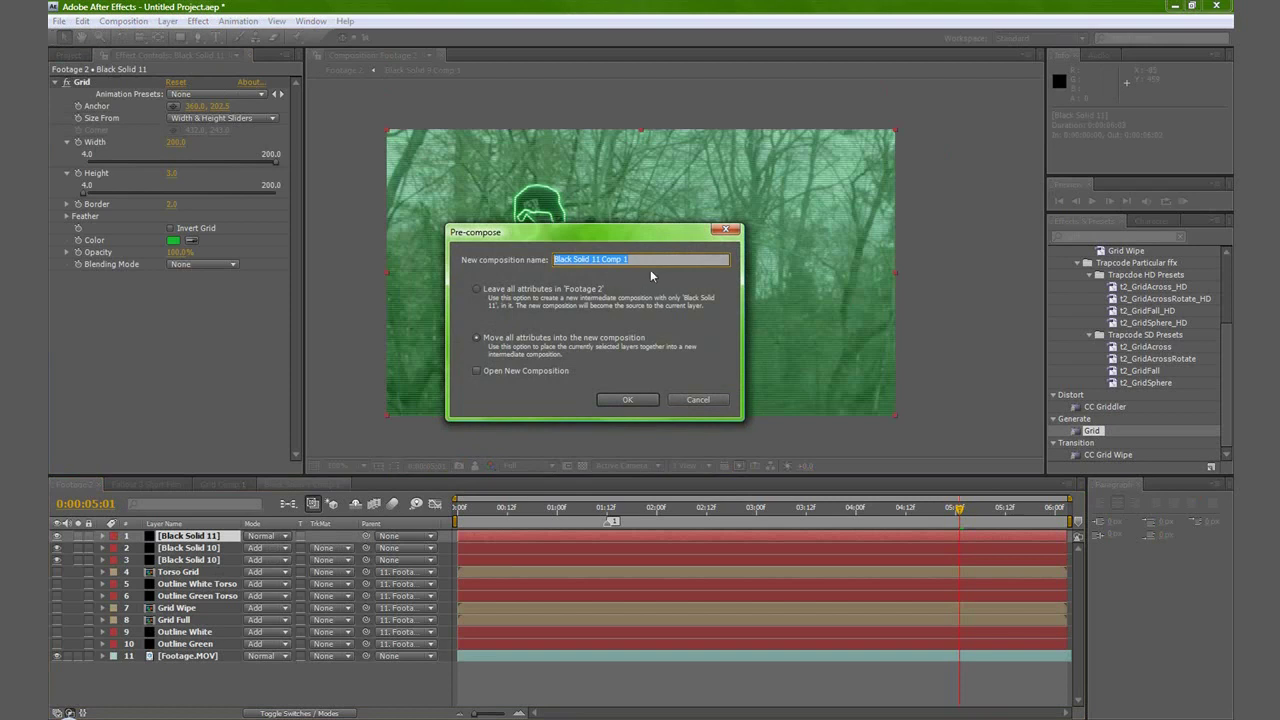
pyautogui.click(610, 400)
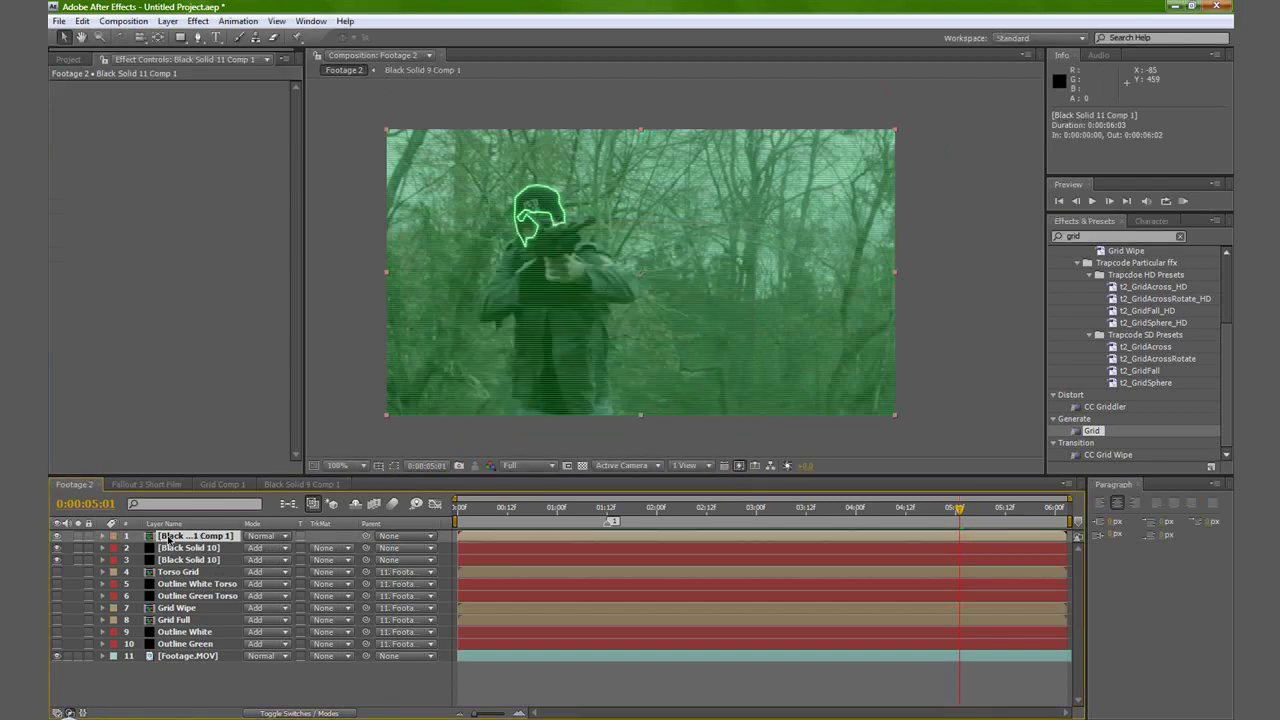
pyautogui.press('Return')
pyautogui.write('Grid')
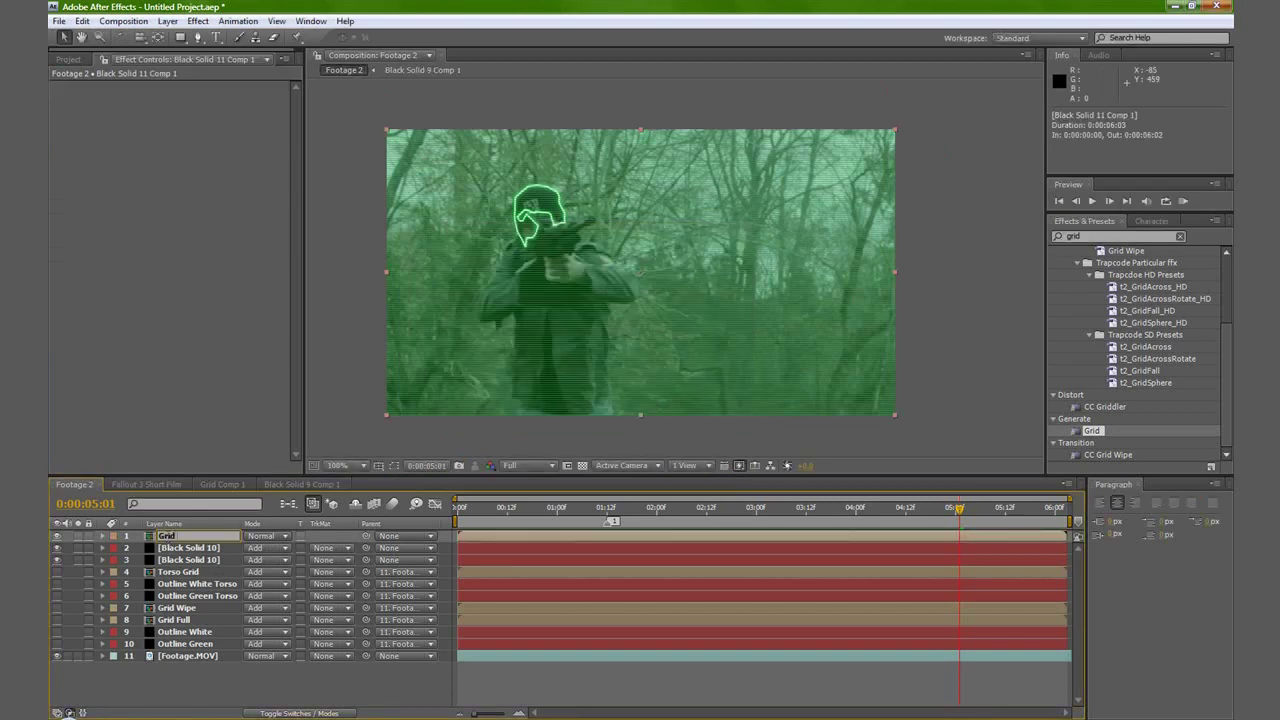
pyautogui.write(' Head')
pyautogui.press('Return')
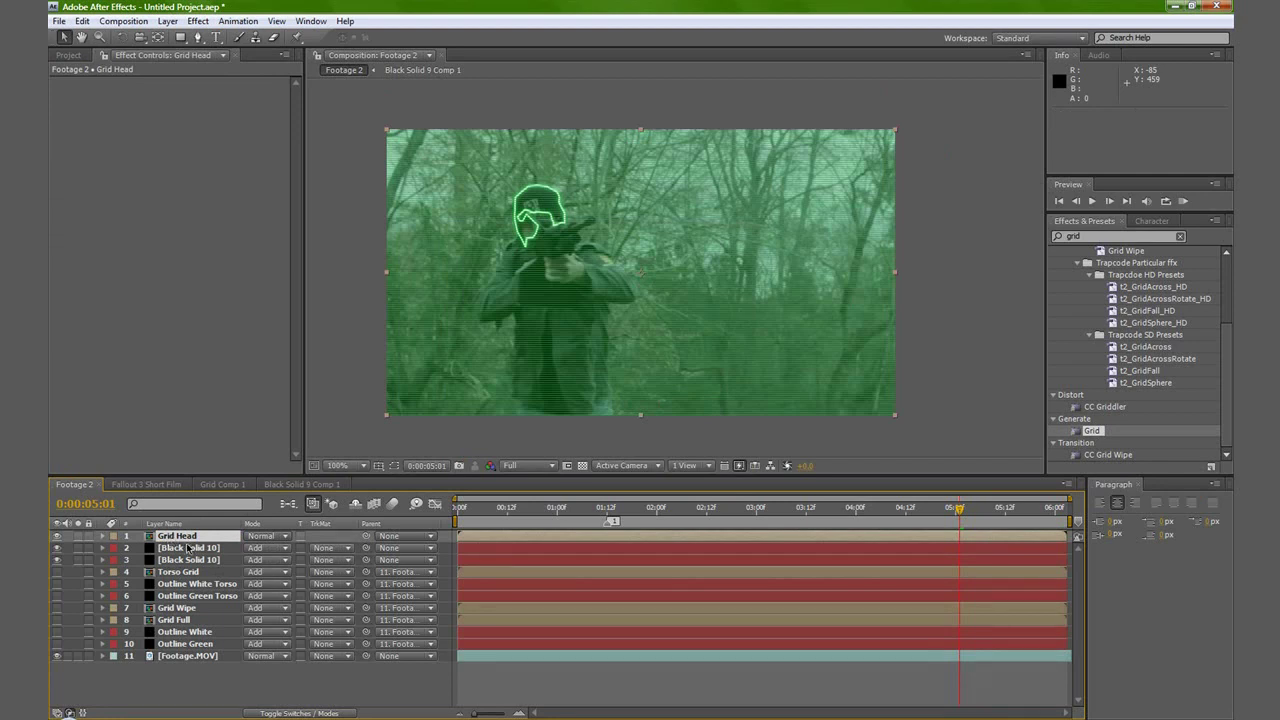
pyautogui.click(188, 550)
# Paste Black Solid 10's head mask onto Grid Head and set Grid Head's blend mode to Add.
pyautogui.press('m')
pyautogui.click(160, 560)
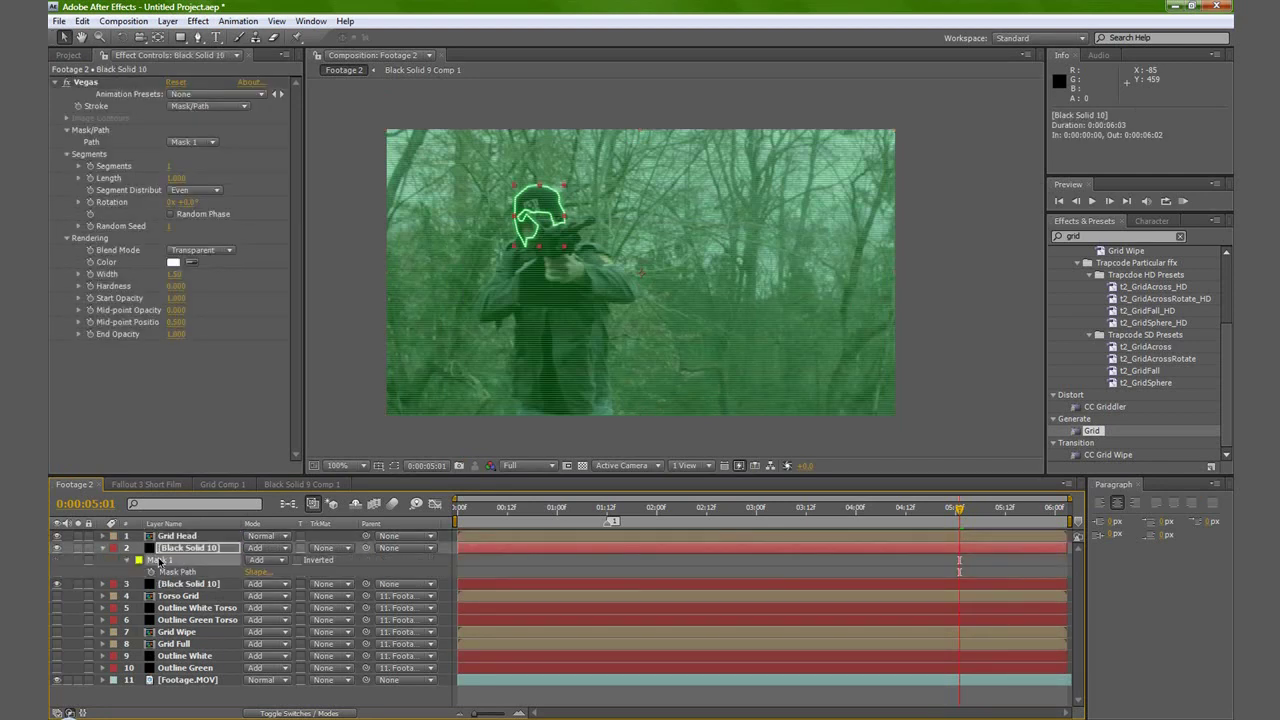
pyautogui.click(166, 537)
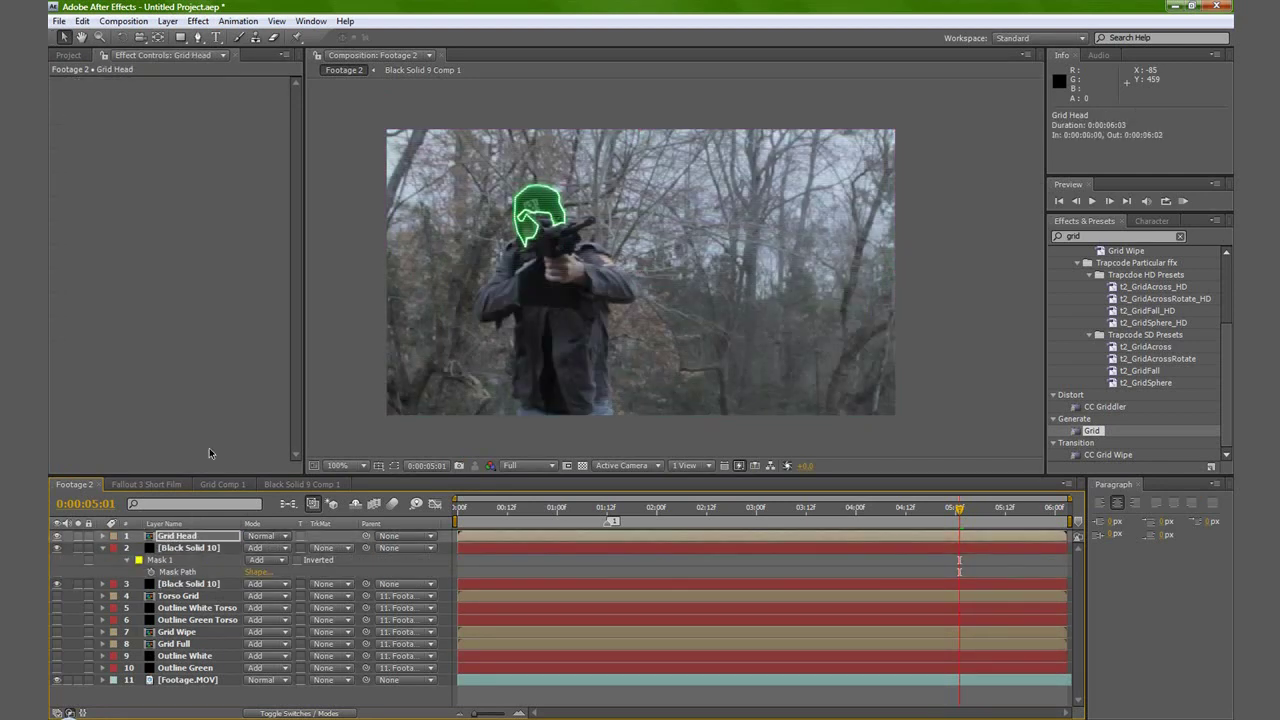
pyautogui.press('.')
pyautogui.click(268, 536)
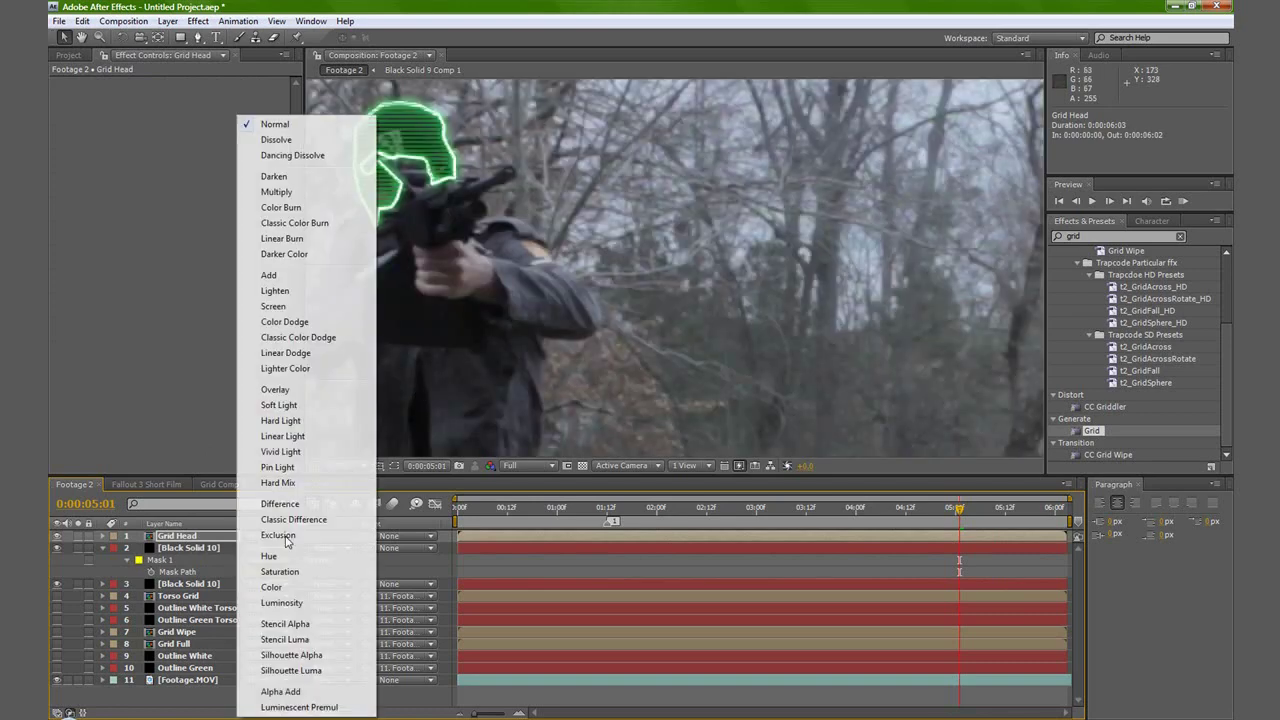
pyautogui.click(273, 288)
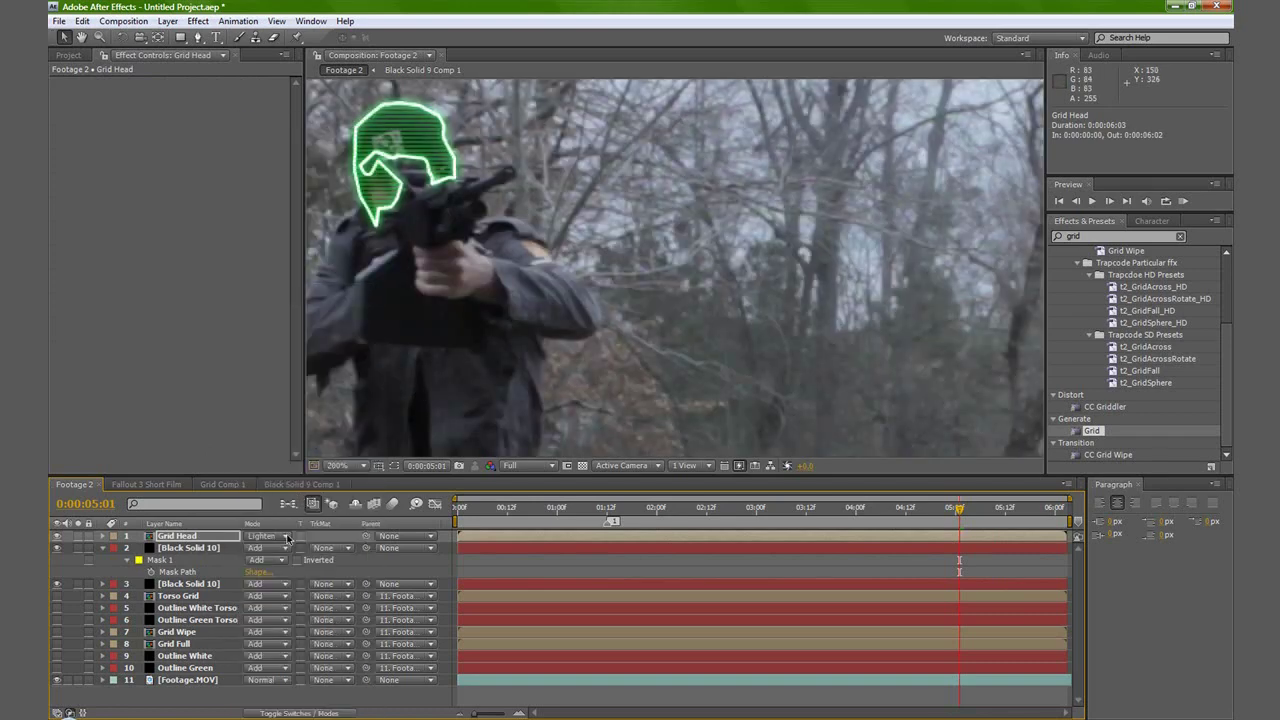
pyautogui.click(288, 536)
pyautogui.click(270, 275)
pyautogui.moveTo(497, 208); pyautogui.dragTo(632, 254)
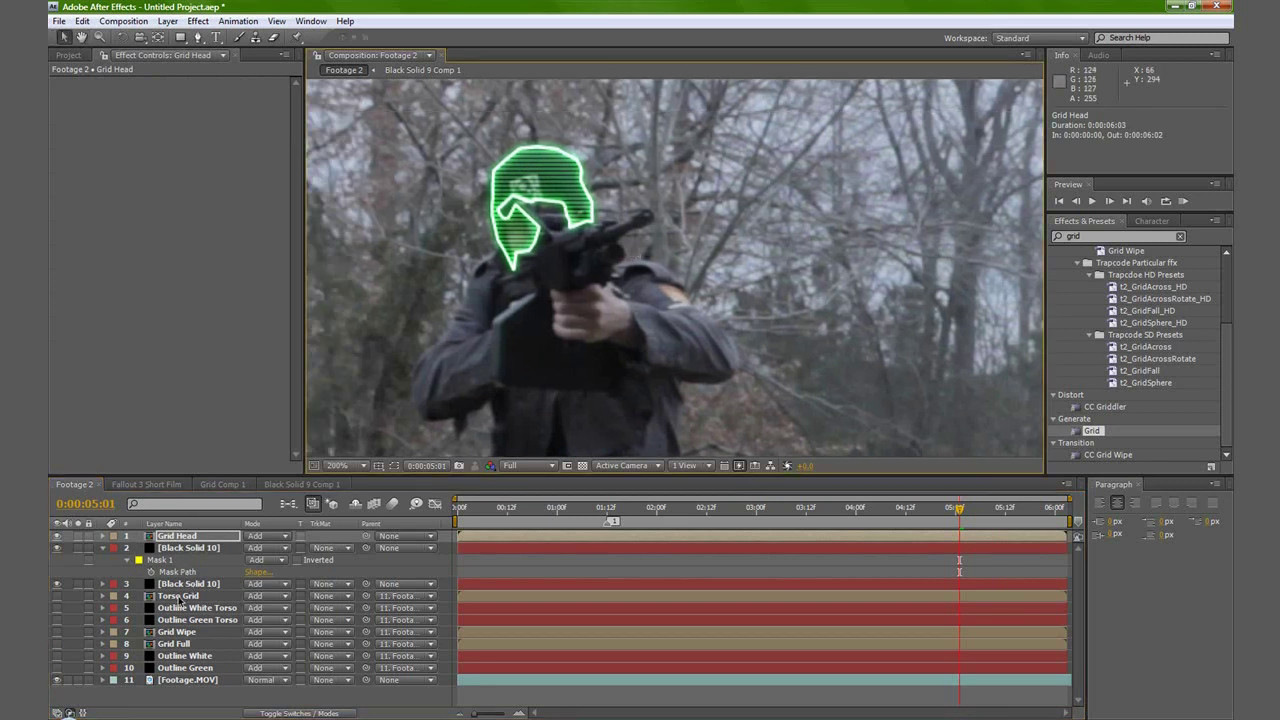
# Rename the outline solids to 'Outline White Head' and 'Outline Green Head'.
pyautogui.click(179, 598)
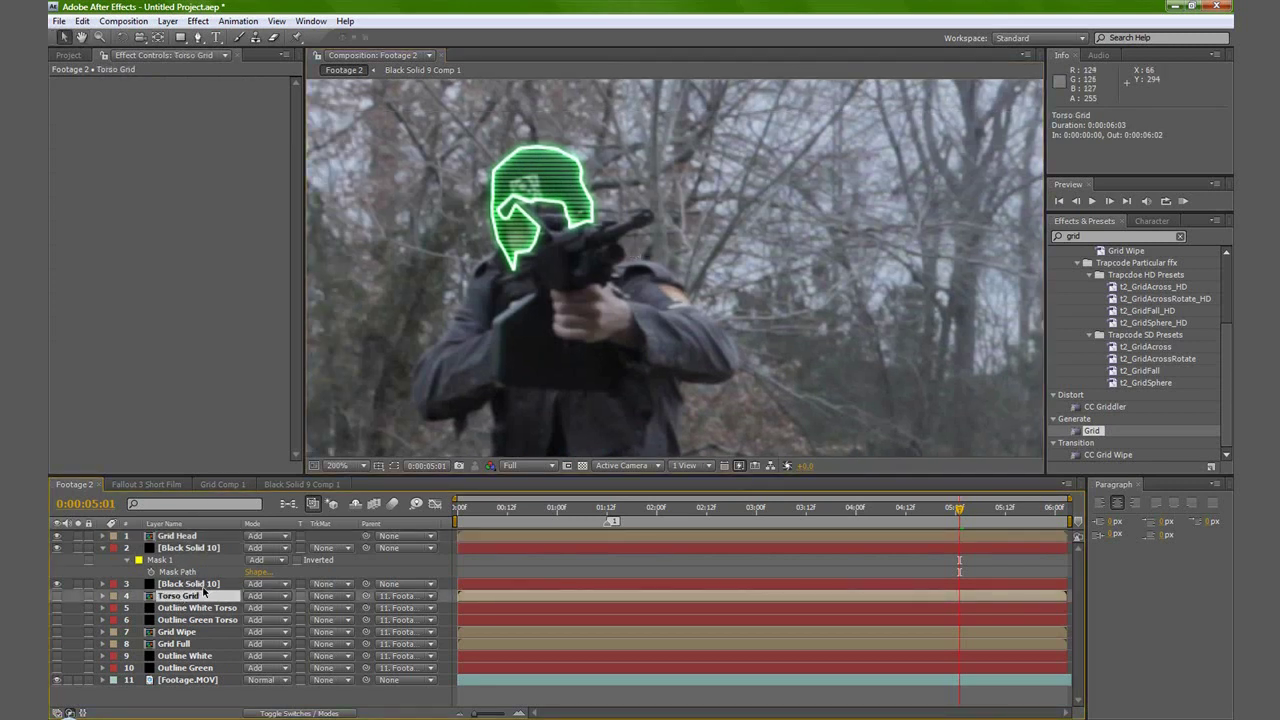
pyautogui.click(181, 549)
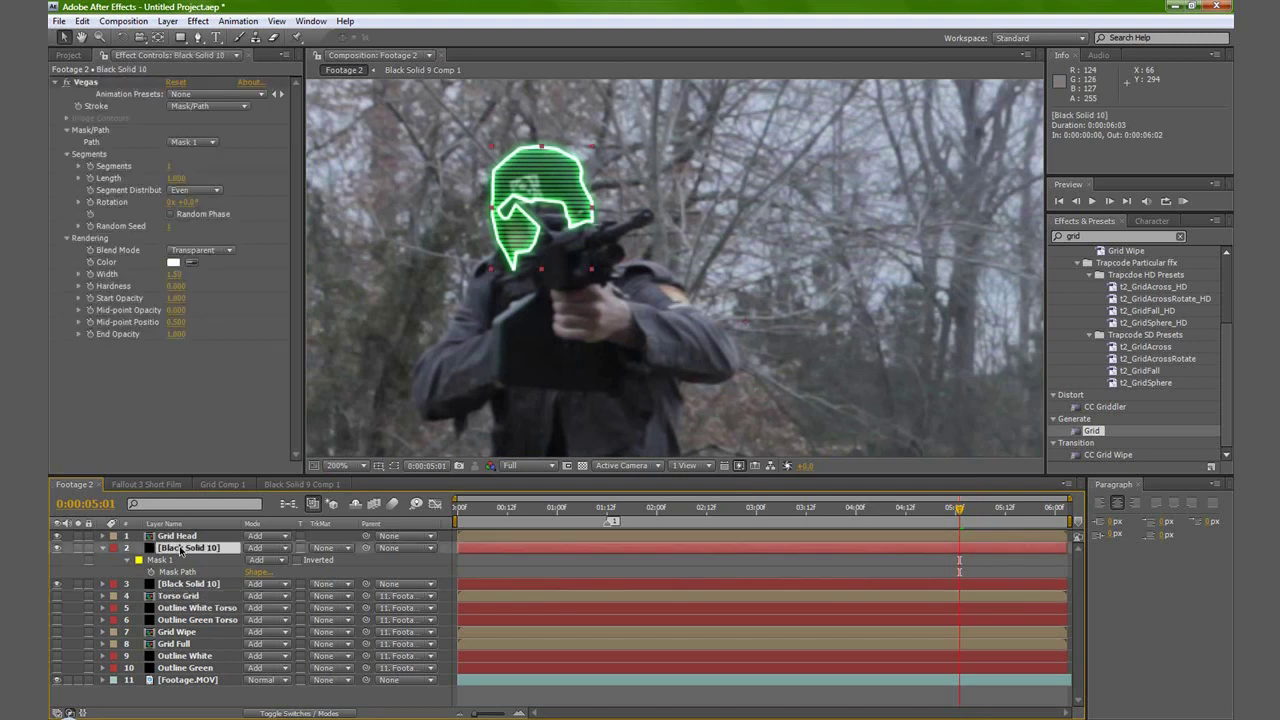
pyautogui.press('Return')
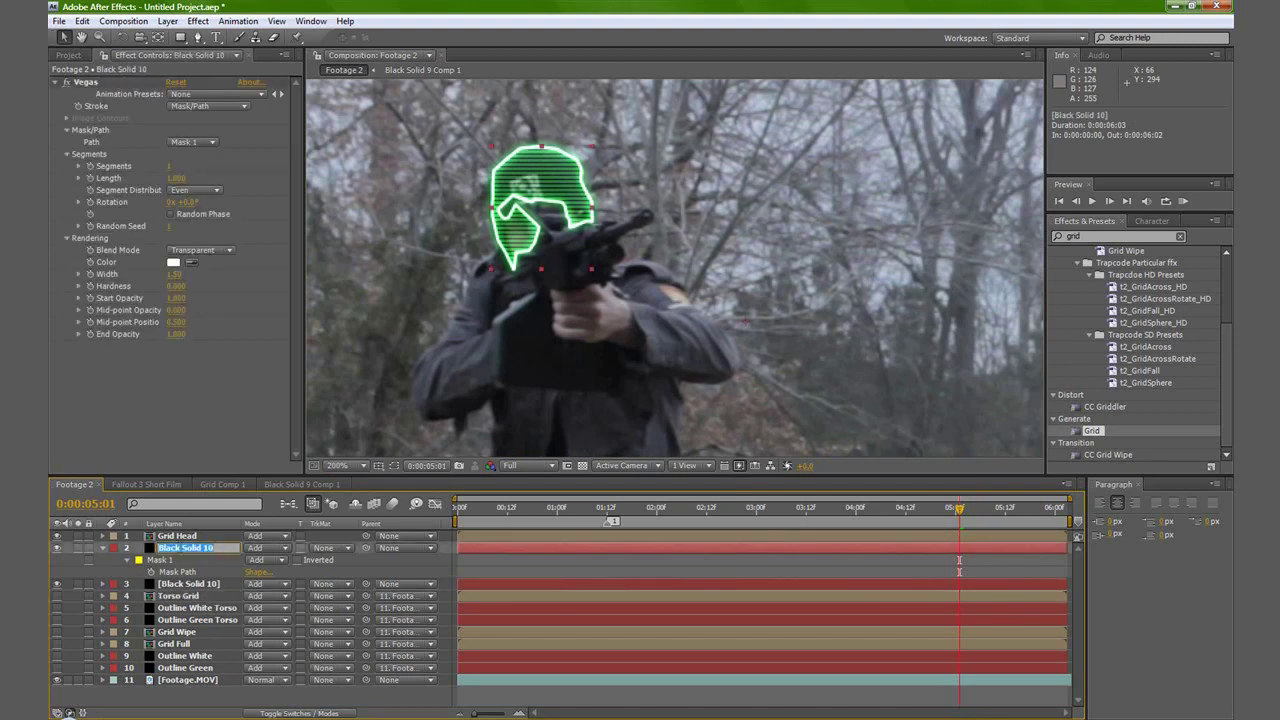
pyautogui.write('Outline White Head')
pyautogui.press('Return')
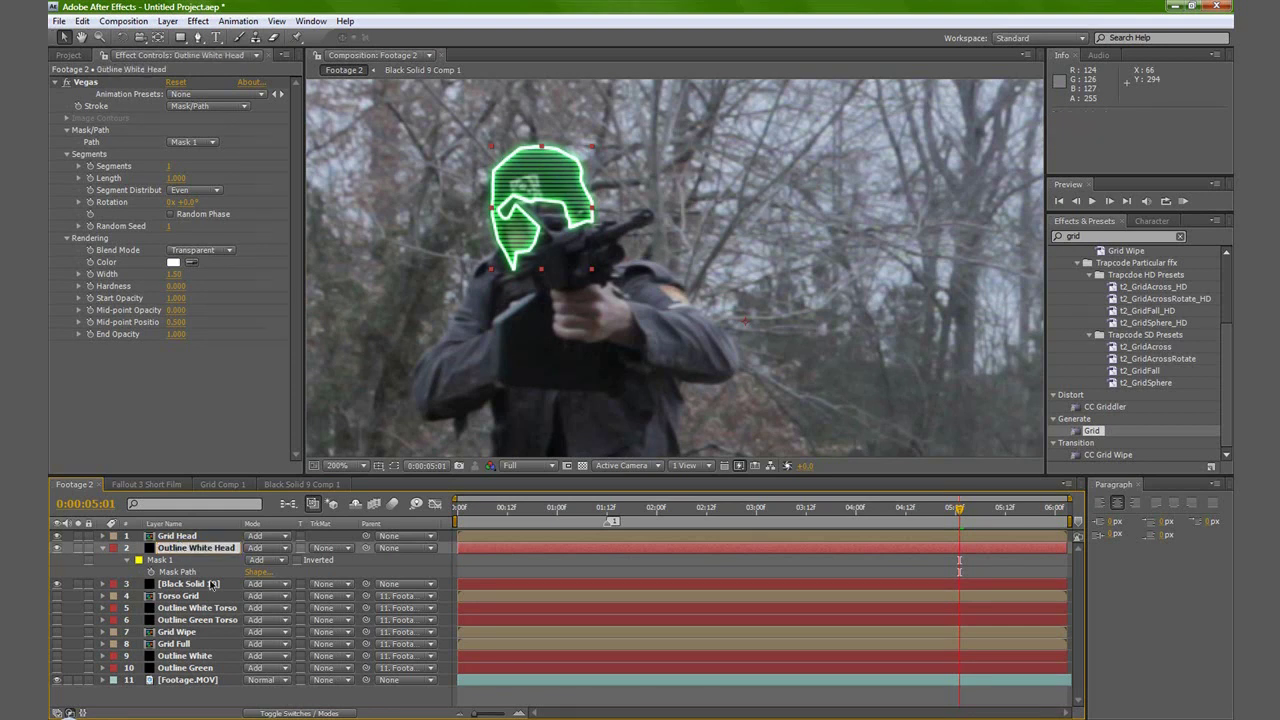
pyautogui.click(210, 584)
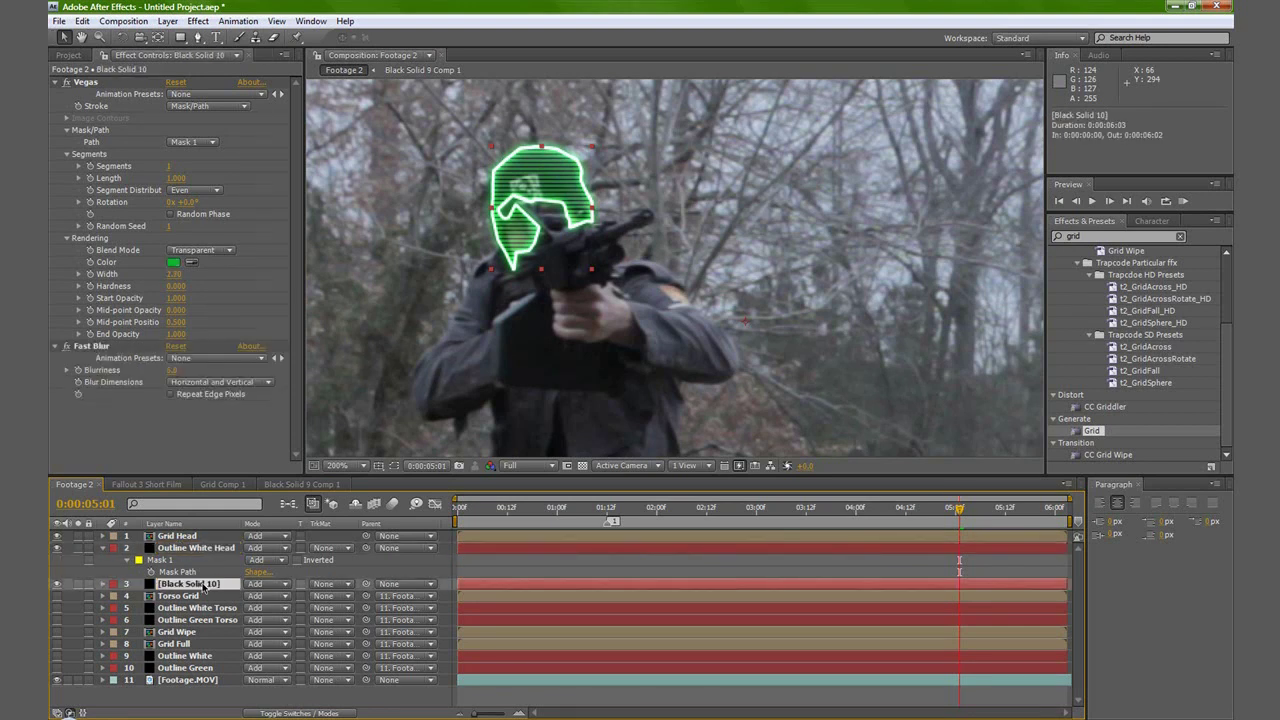
pyautogui.write('Outline Green Head')
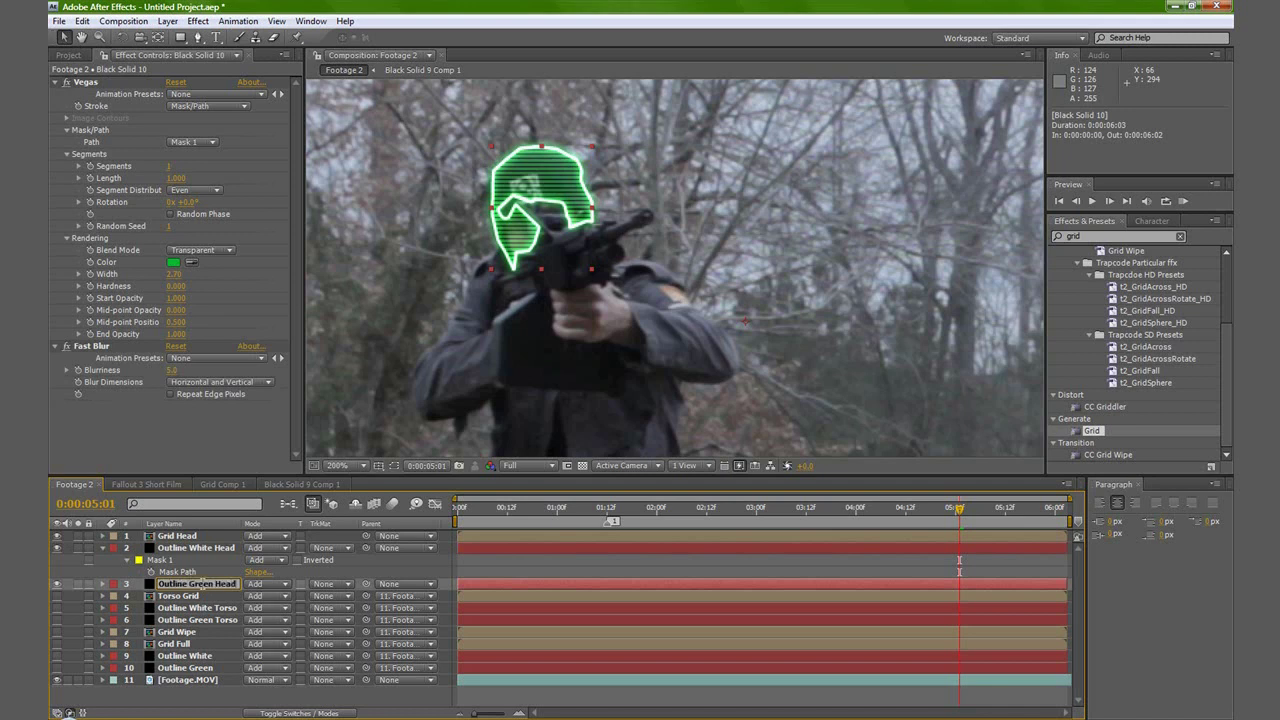
pyautogui.press('Return')
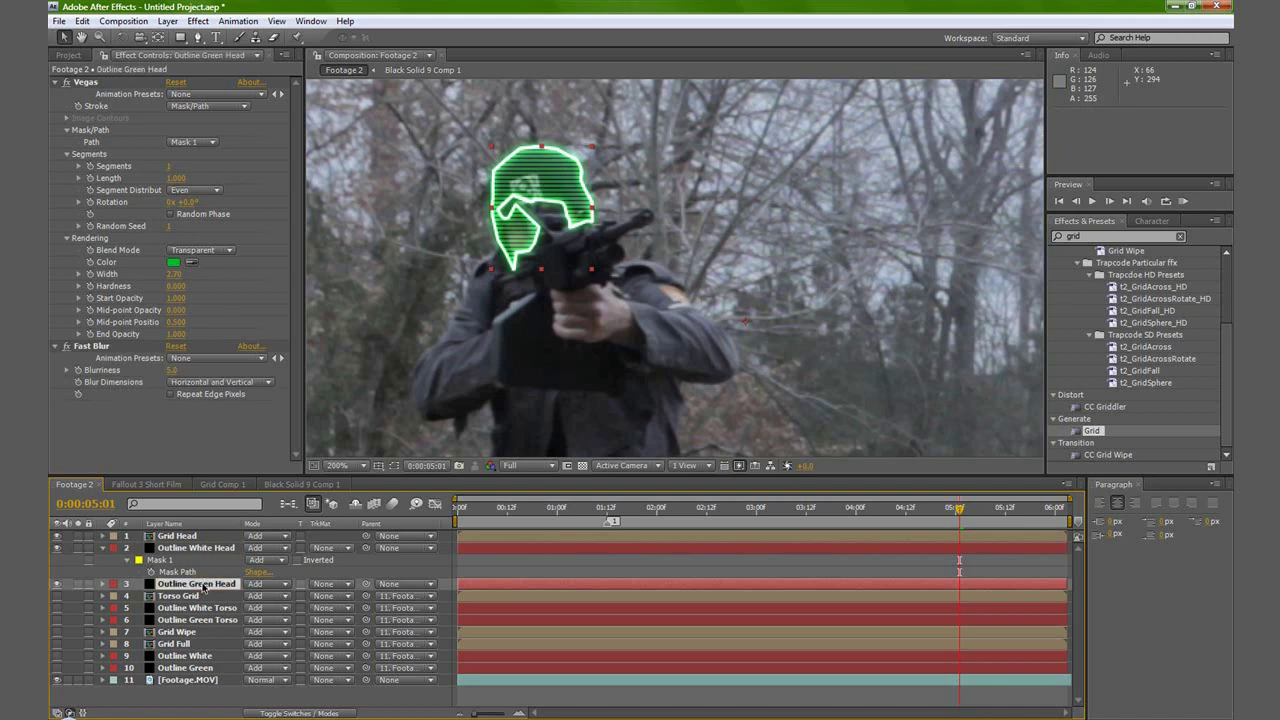
pyautogui.click(102, 548)
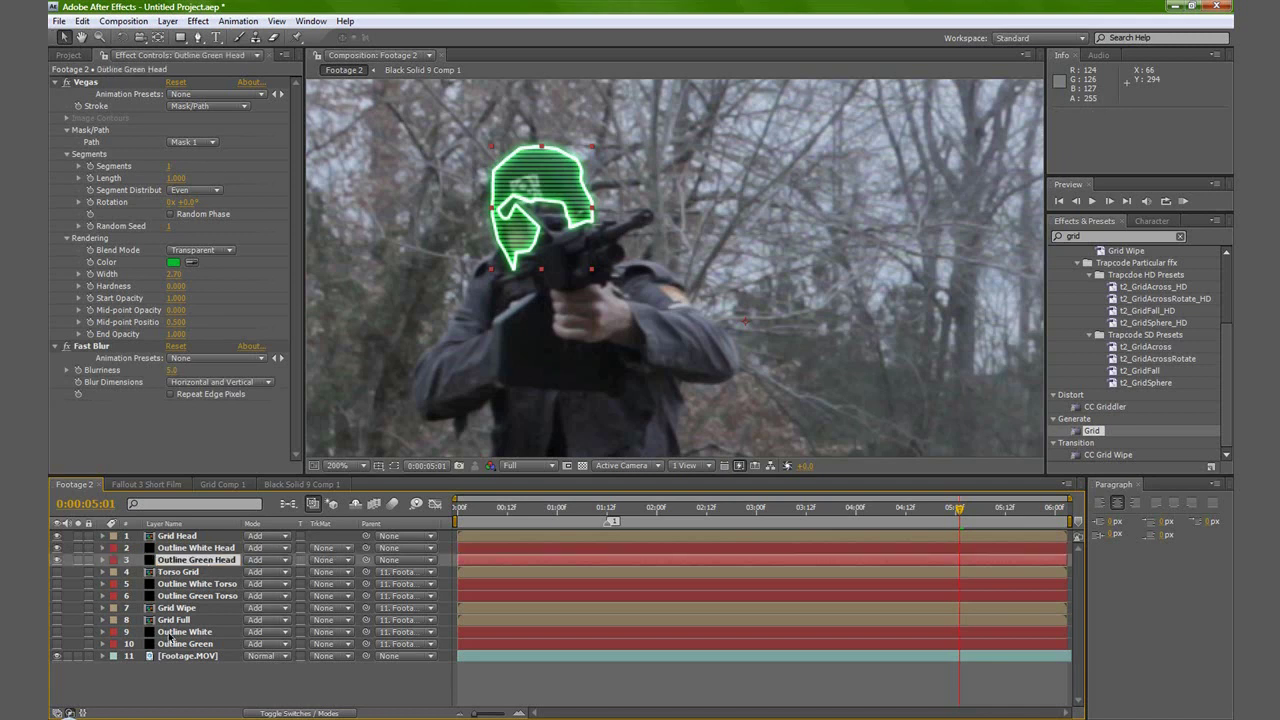
pyautogui.click(198, 680)
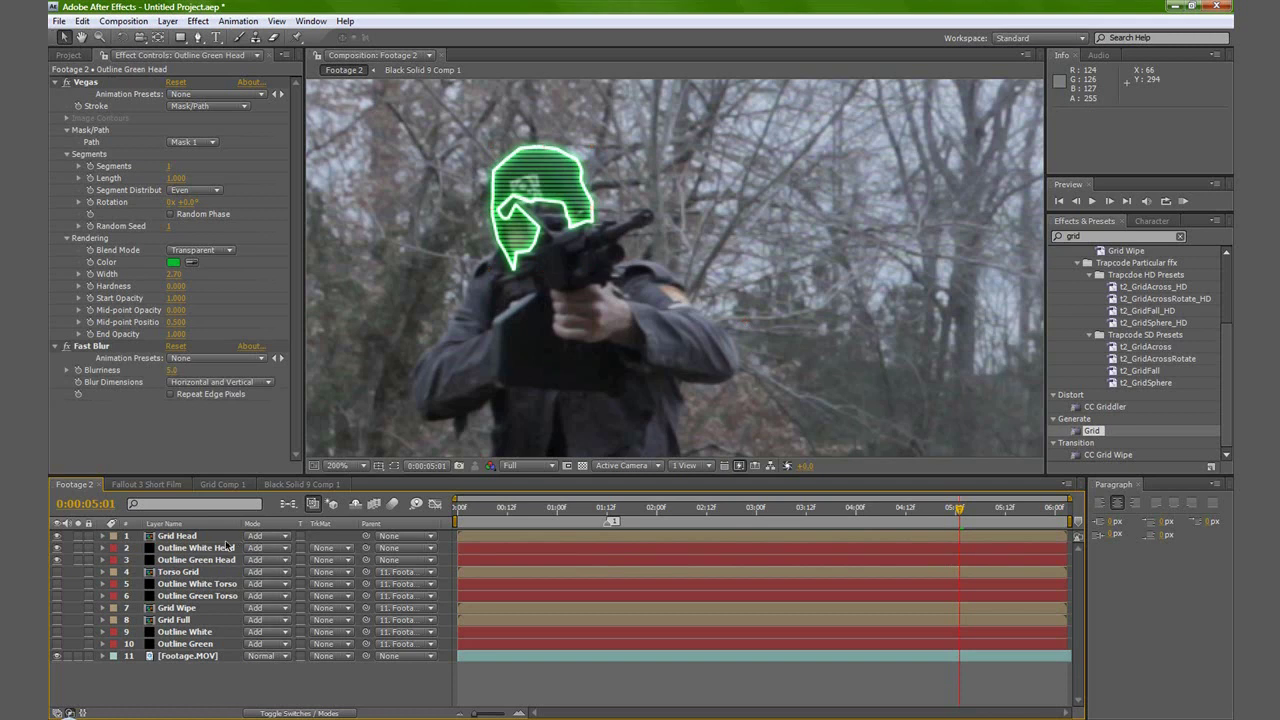
# Parent Grid Head and the two head outline layers to Footage.MOV.
pyautogui.click(184, 561)
pyautogui.keyDown('shift'); pyautogui.click(180, 536); pyautogui.keyUp('shift')
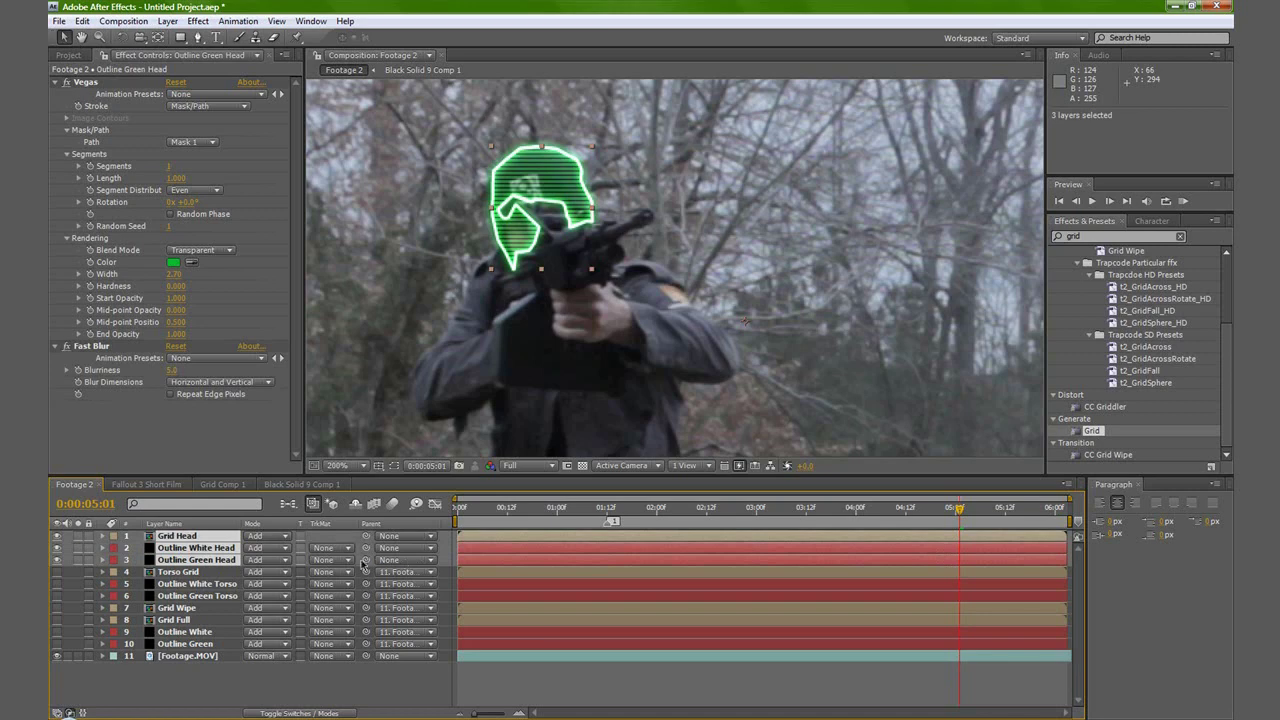
pyautogui.moveTo(364, 561); pyautogui.dragTo(176, 657)
# Show the torso and effect layers, check earlier and later frames, then add raiderette.jpg to the Fallout comp.
pyautogui.moveTo(57, 651); pyautogui.dragTo(57, 571)
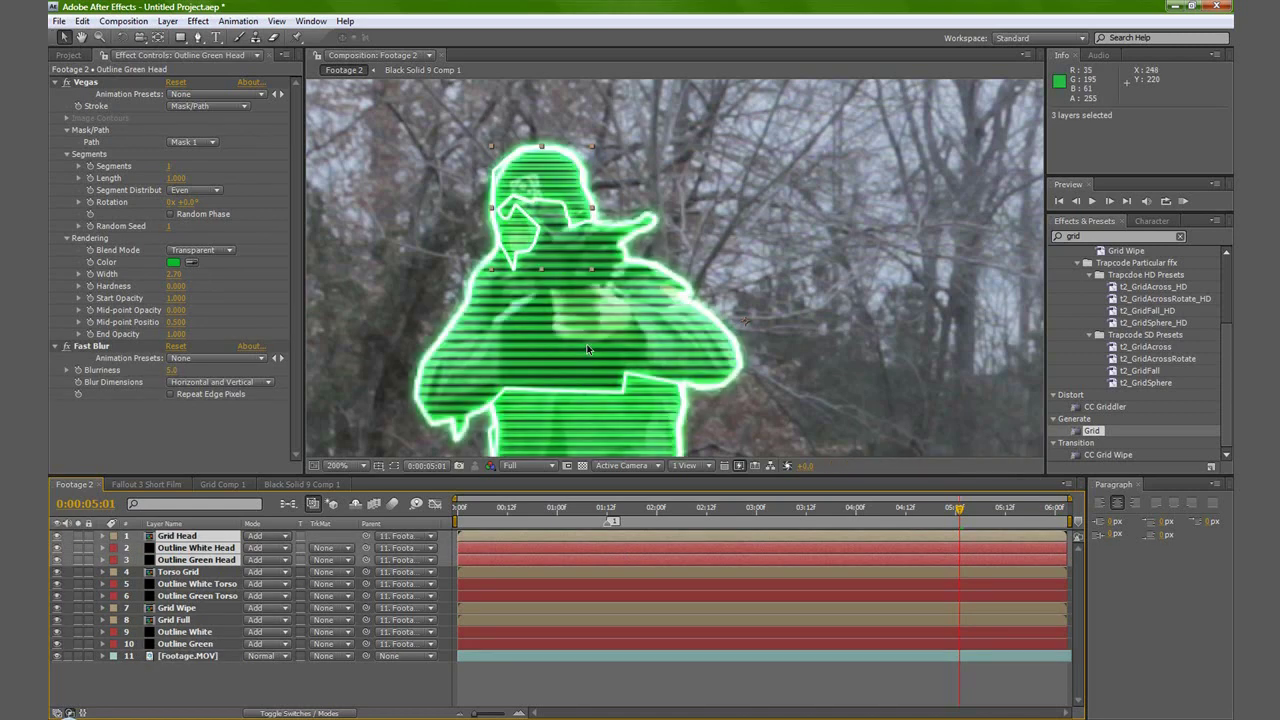
pyautogui.press(',')
pyautogui.moveTo(955, 515); pyautogui.dragTo(570, 508)
pyautogui.moveTo(650, 509); pyautogui.dragTo(993, 517)
pyautogui.moveTo(101, 318); pyautogui.dragTo(298, 589)
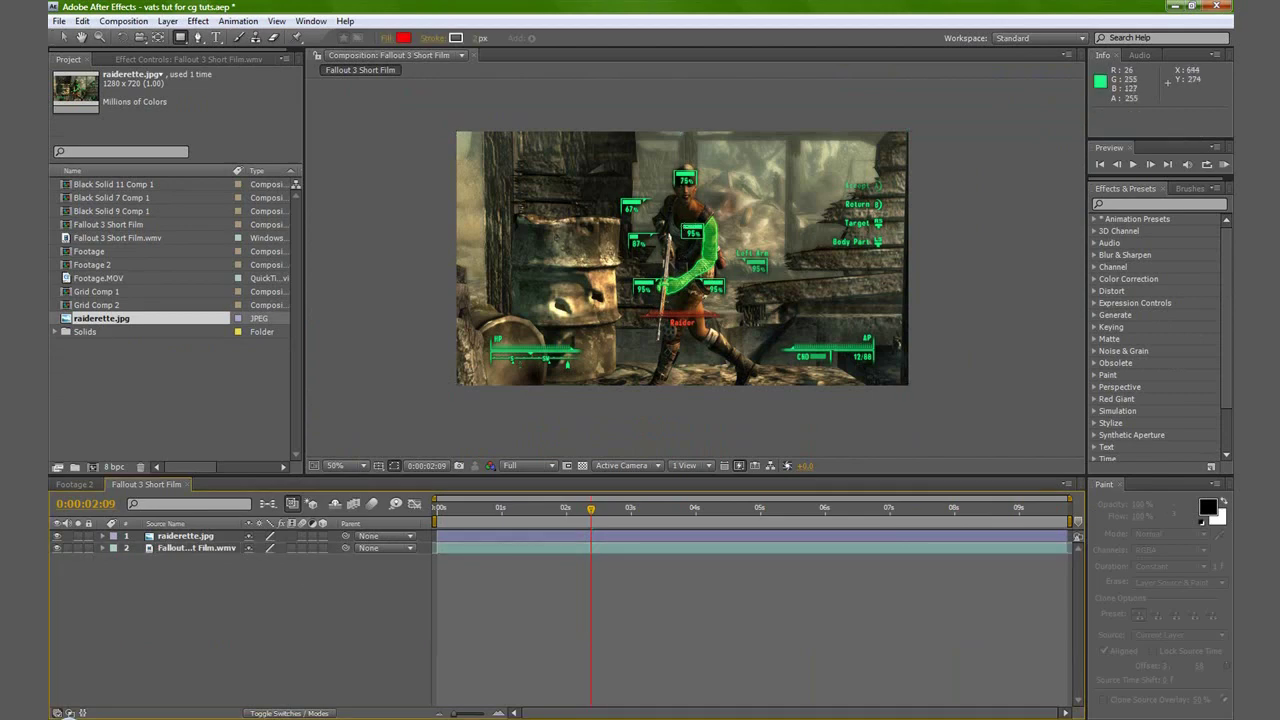
pyautogui.click(98, 485)
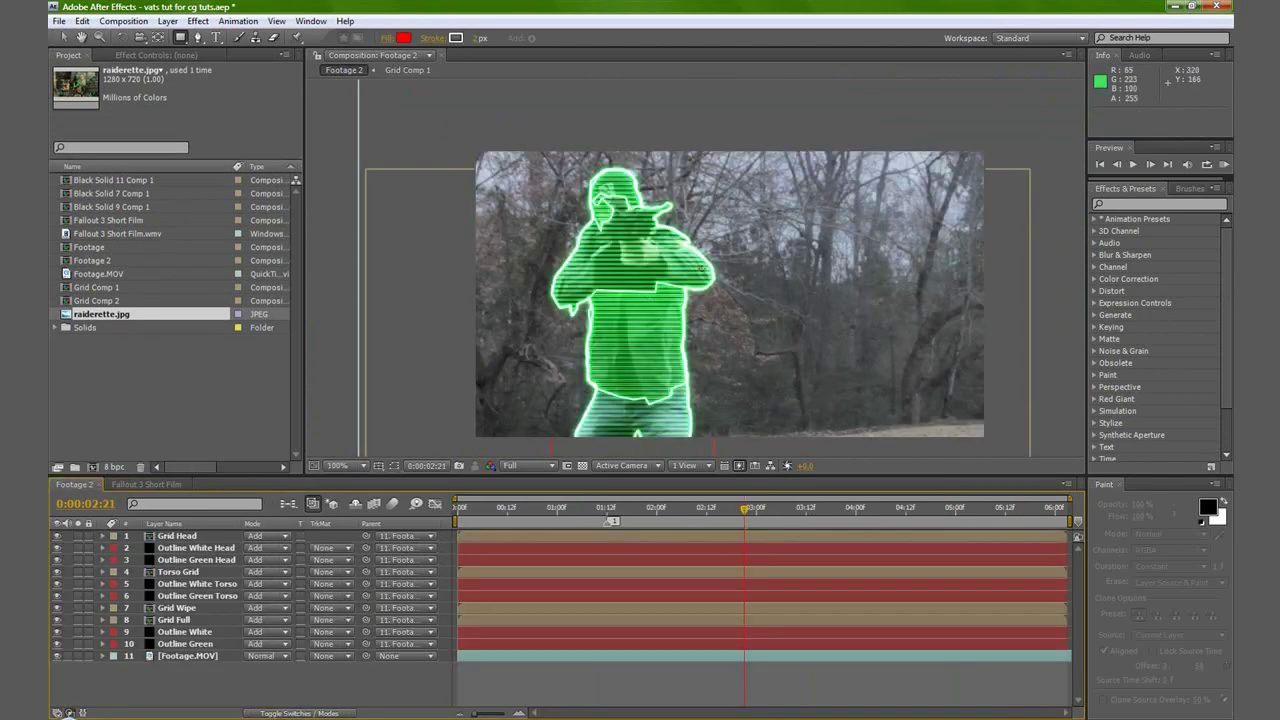
pyautogui.click(143, 485)
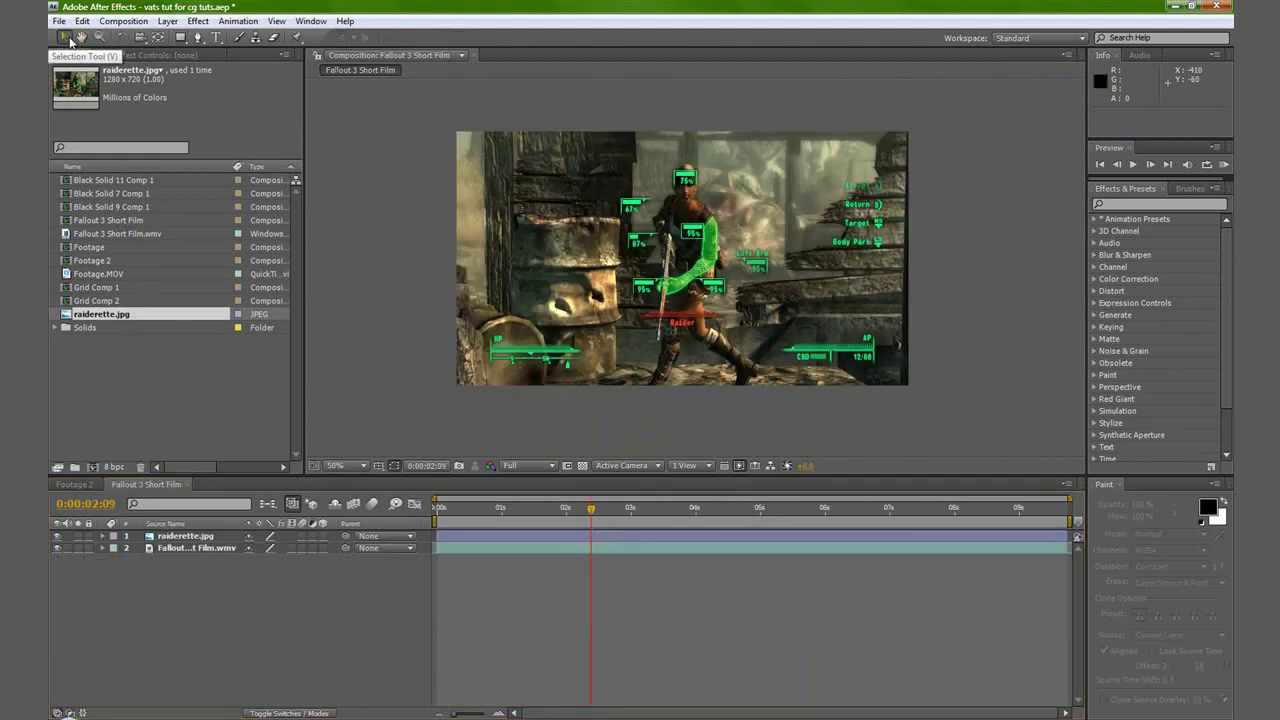
pyautogui.click(63, 37)
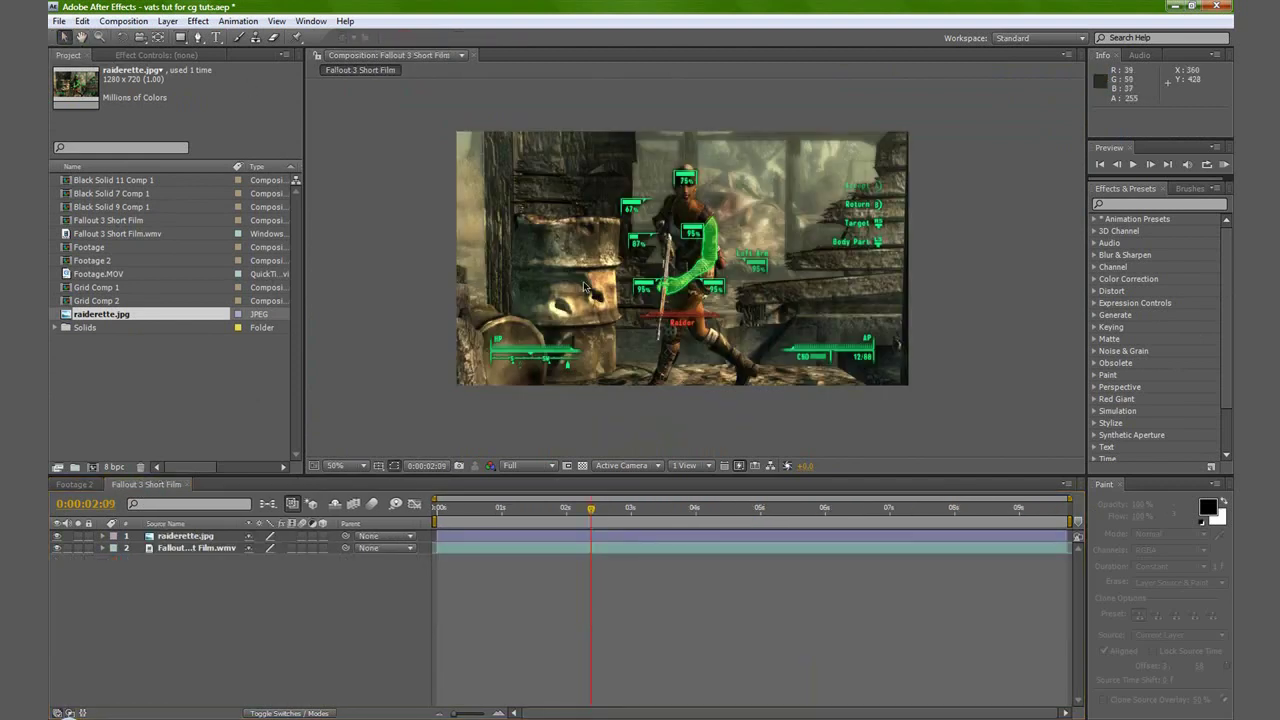
pyautogui.click(75, 484)
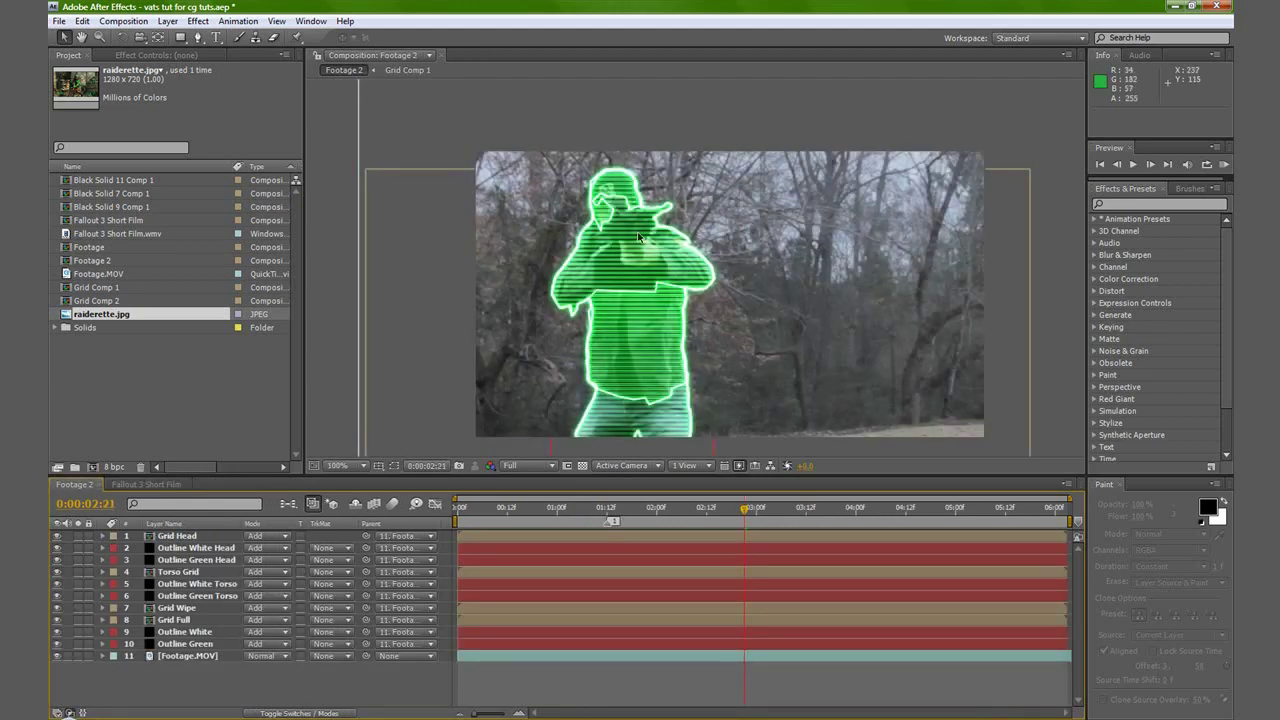
pyautogui.click(177, 484)
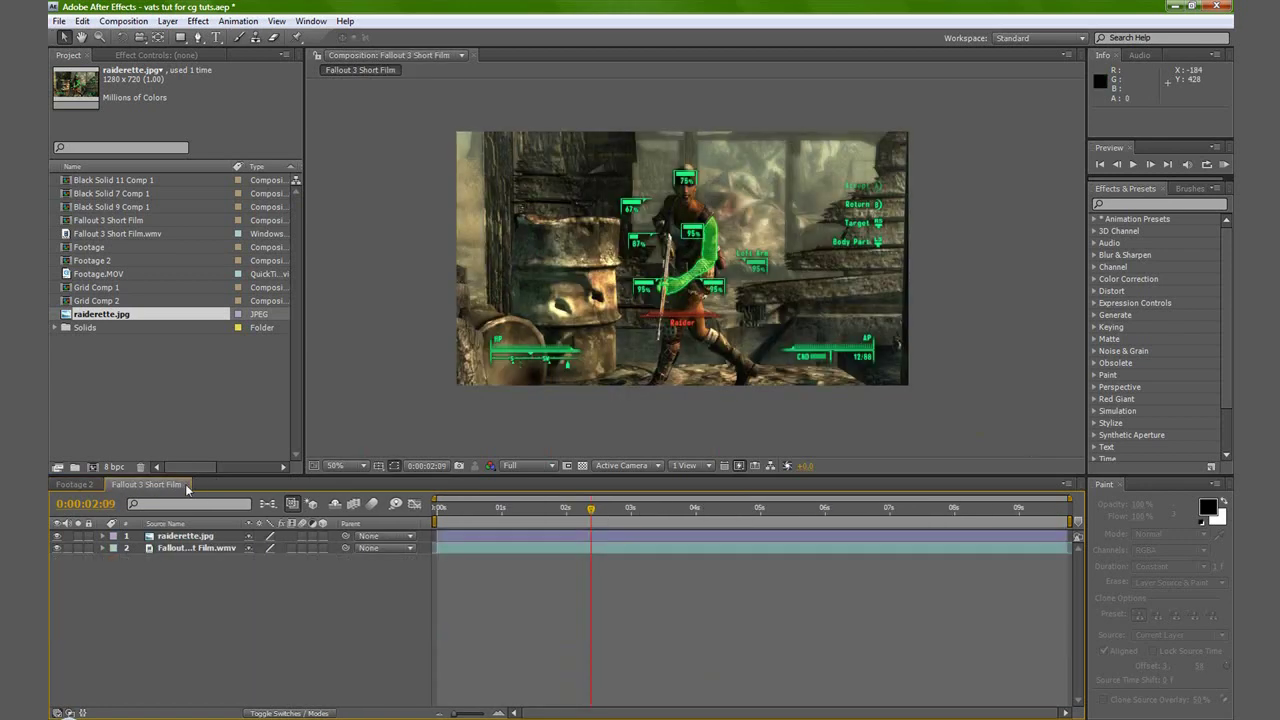
# Create a new solid coloured with the HUD green sampled from the image.
pyautogui.click(170, 21)
pyautogui.moveTo(220, 40)
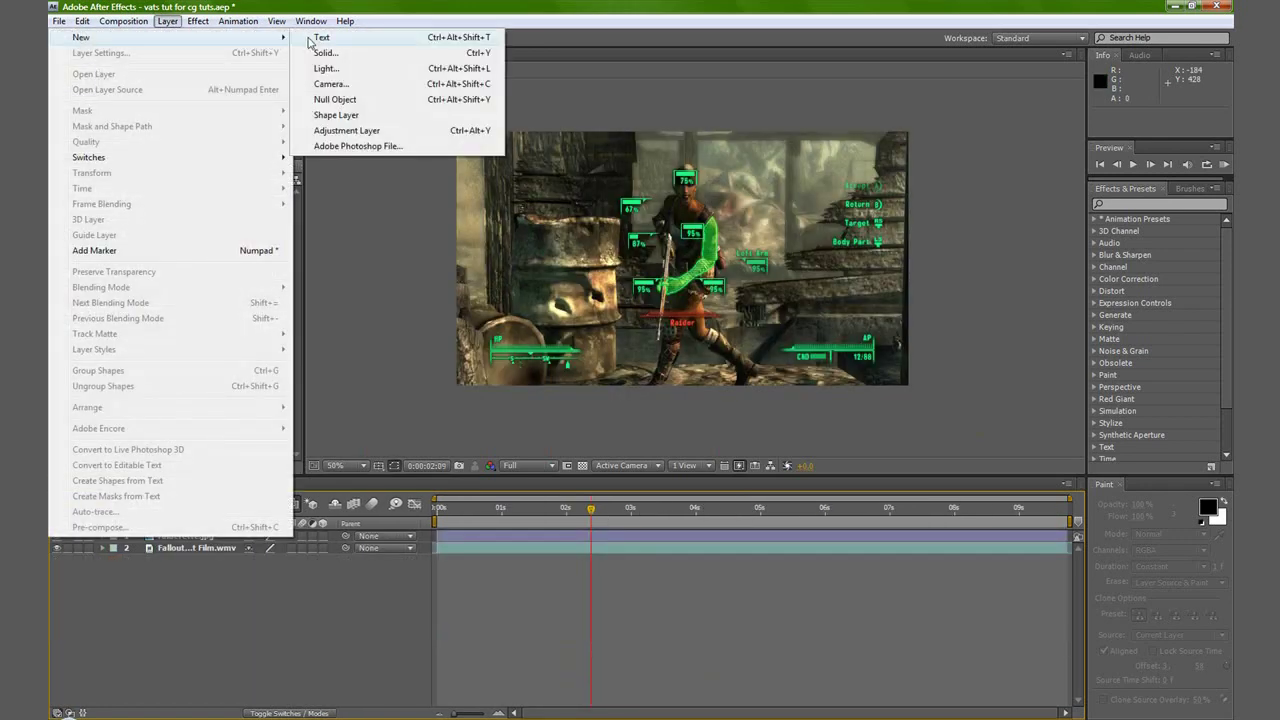
pyautogui.click(355, 52)
pyautogui.click(988, 357)
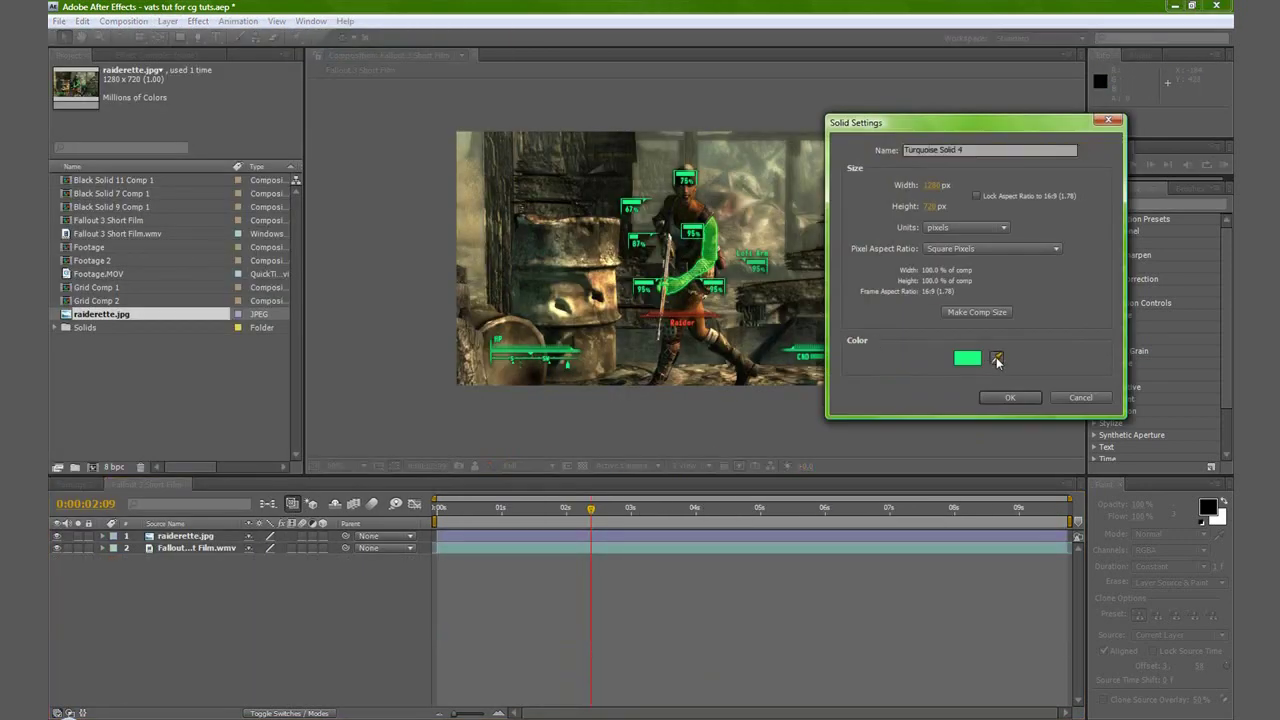
pyautogui.click(651, 277)
pyautogui.click(1006, 397)
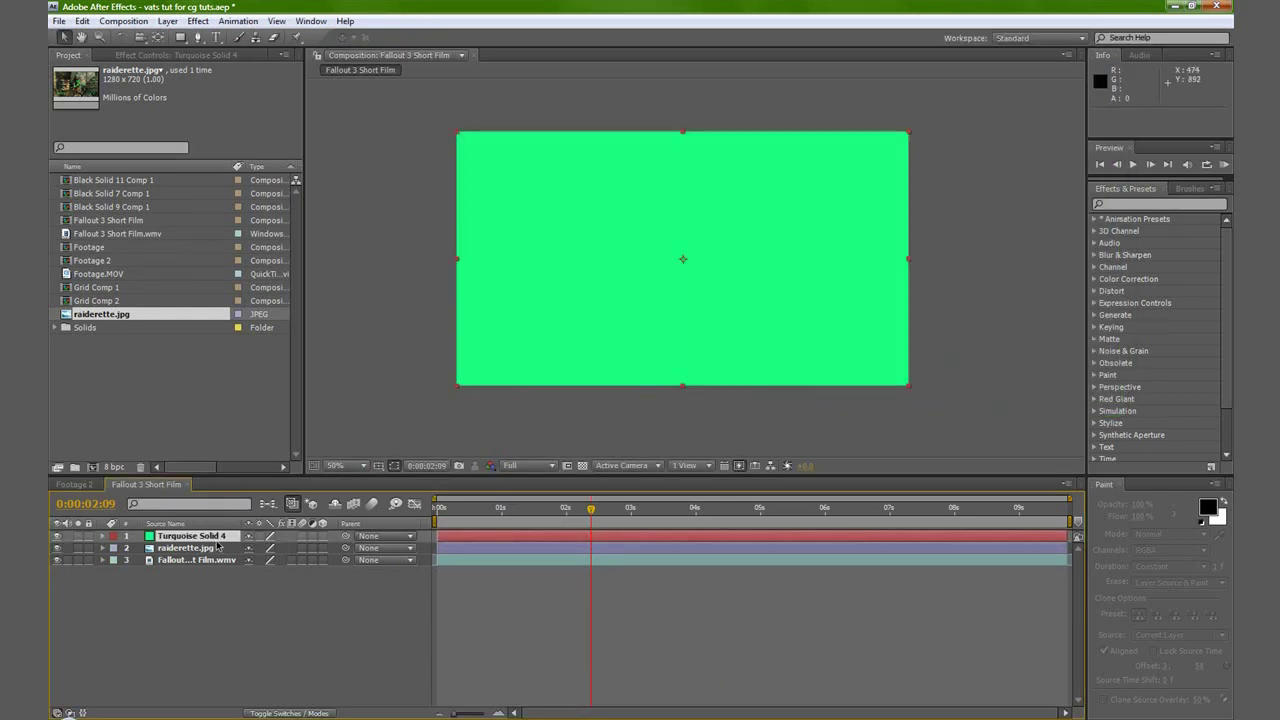
# Set Turquoise Solid 4's opacity to 0%.
pyautogui.click(208, 538)
pyautogui.press('t')
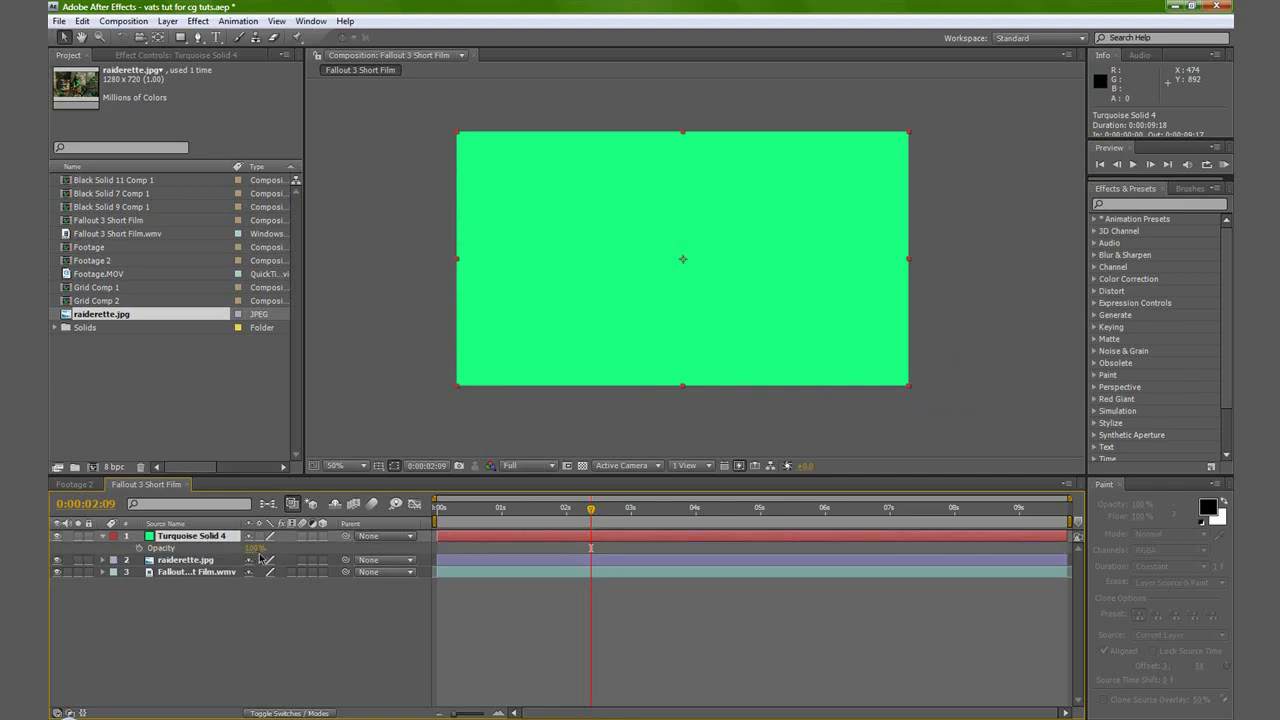
pyautogui.write('0')
pyautogui.press('Return')
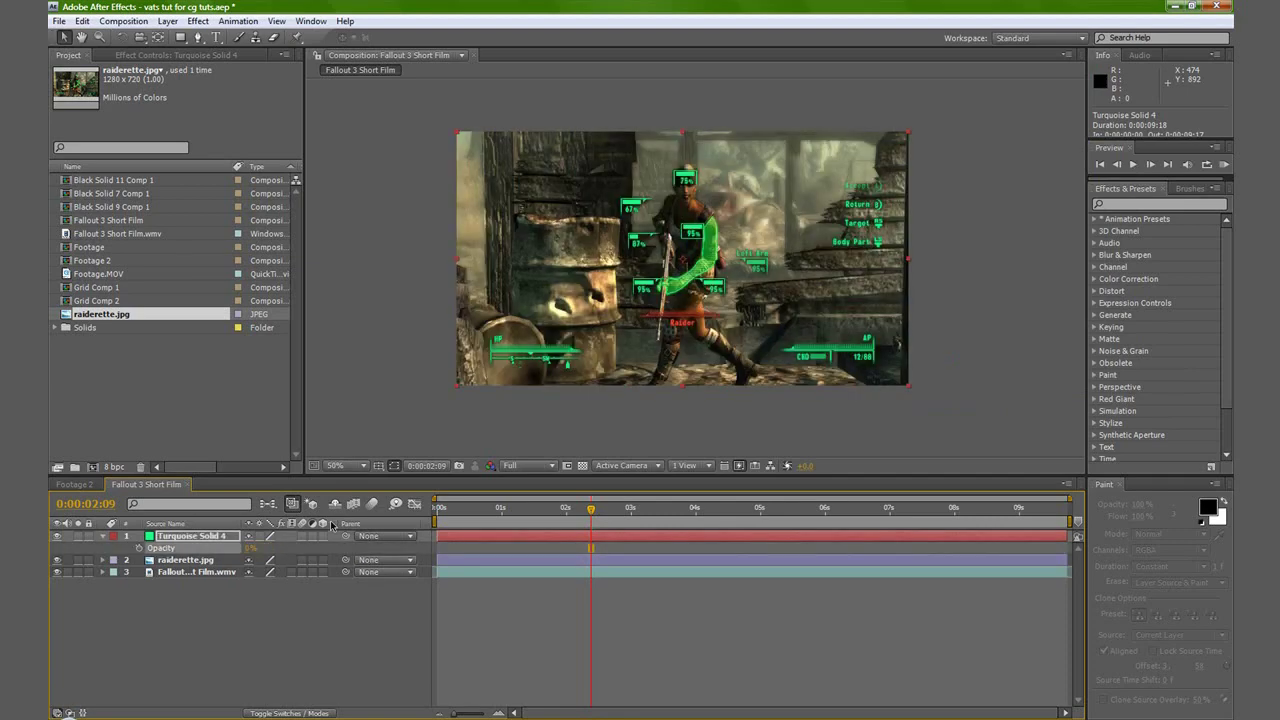
# Draw a rectangular mask on the solid around the 95% box.
pyautogui.scroll(2, 758, 234)
pyautogui.press('h')
pyautogui.moveTo(706, 128); pyautogui.dragTo(706, 234)
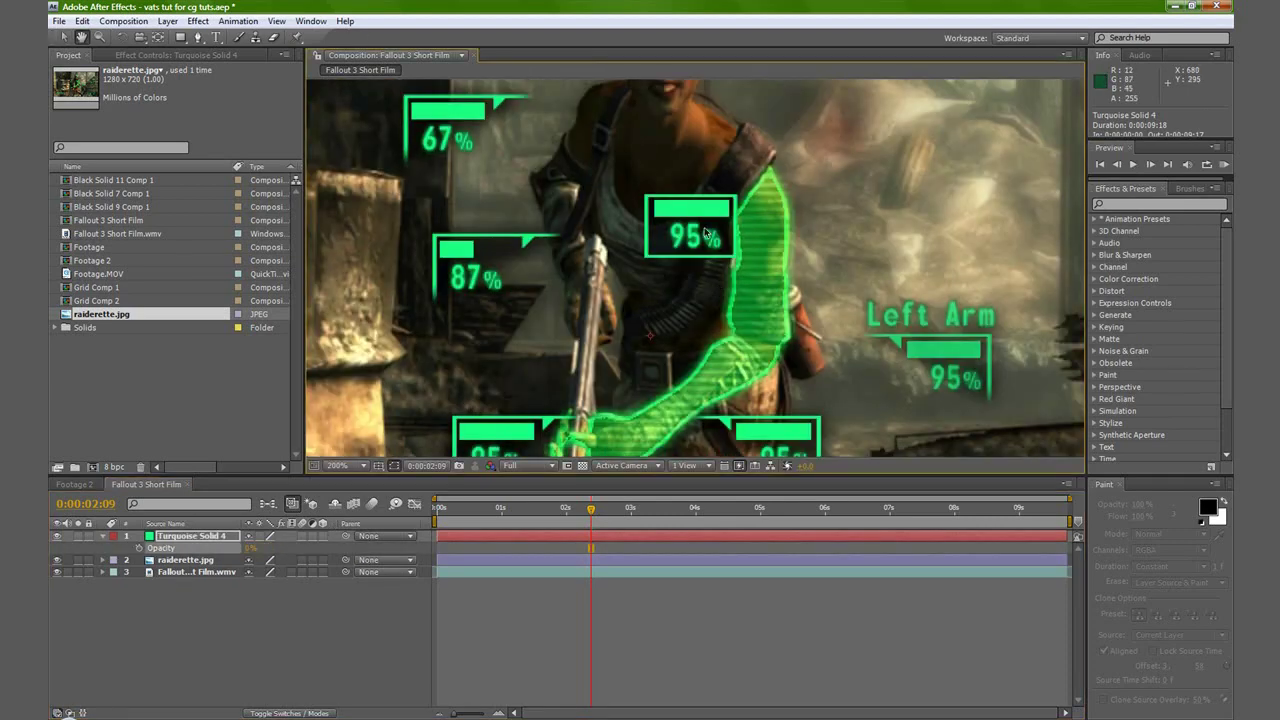
pyautogui.scroll(2, 706, 234)
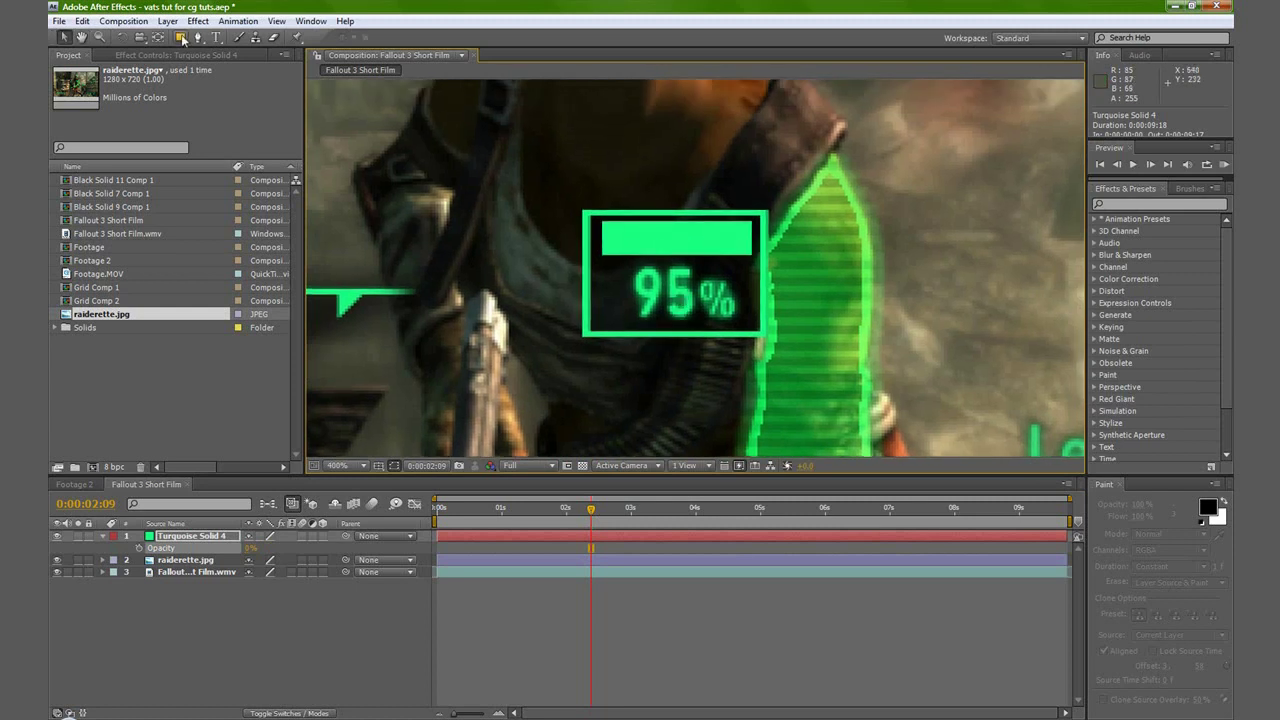
pyautogui.click(181, 37)
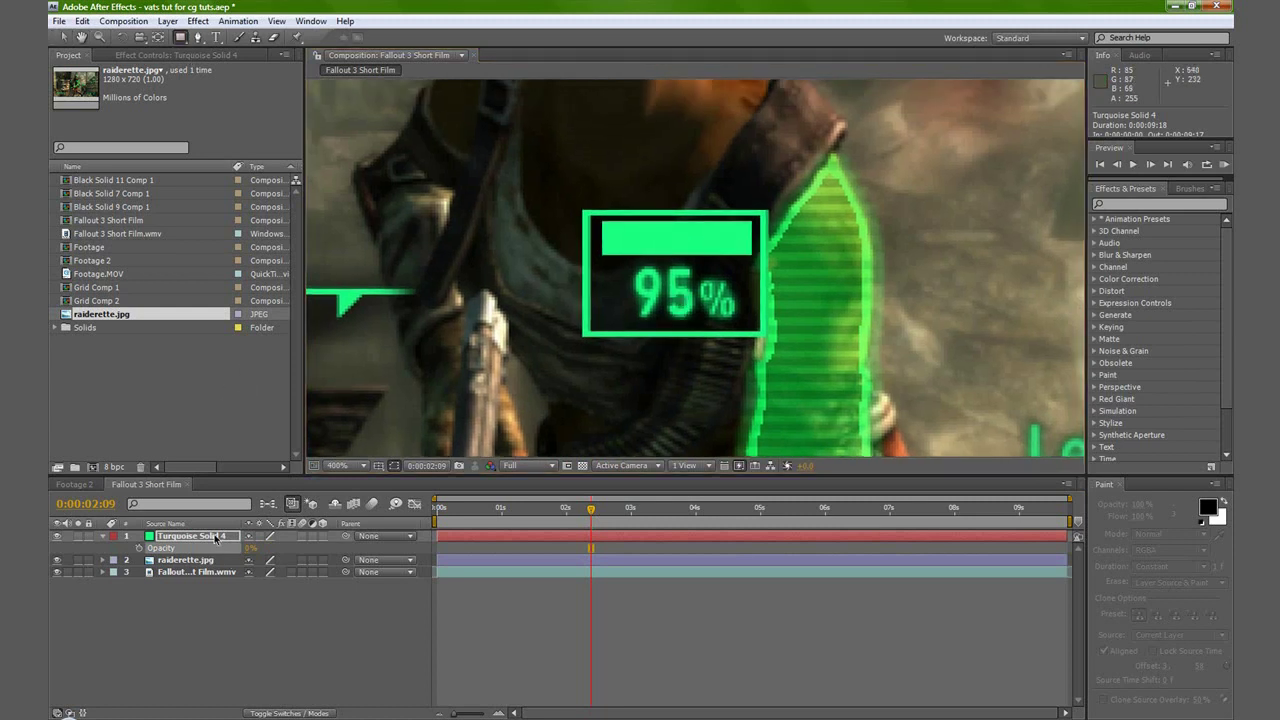
pyautogui.click(215, 538)
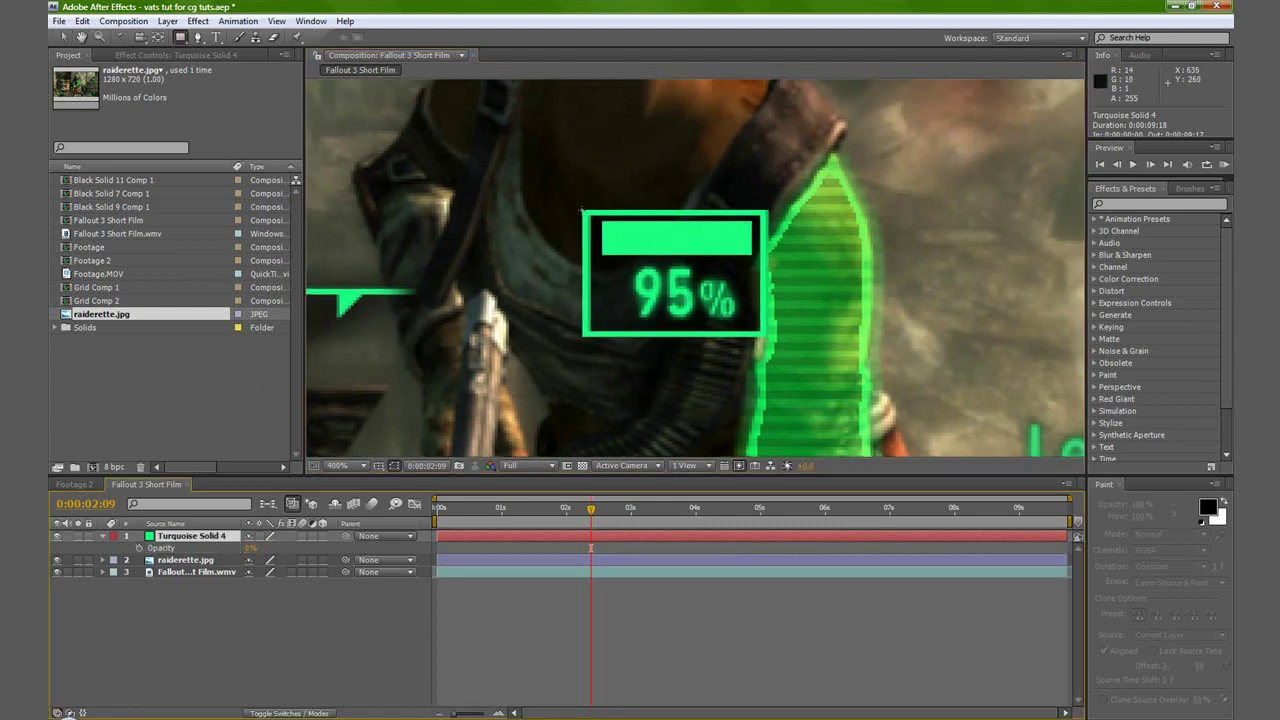
pyautogui.moveTo(582, 211); pyautogui.dragTo(765, 337)
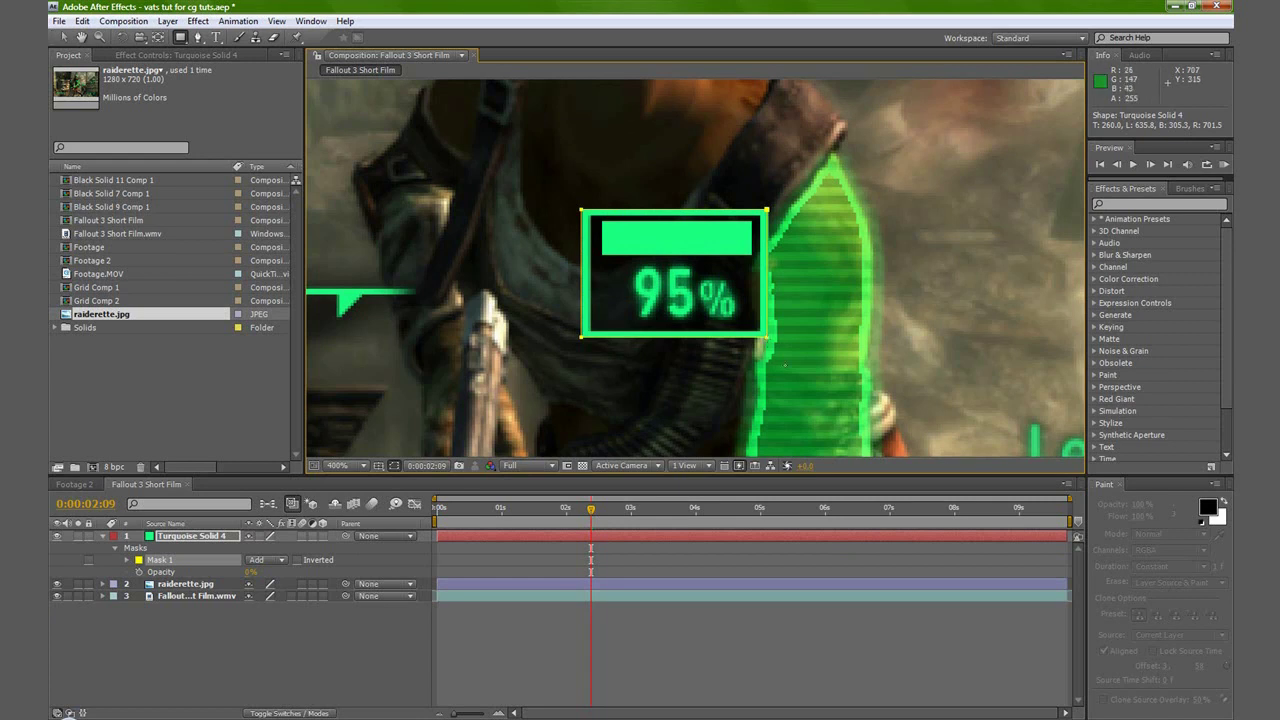
# Raise Turquoise Solid 4's opacity to 100%.
pyautogui.click(225, 639)
pyautogui.click(178, 537)
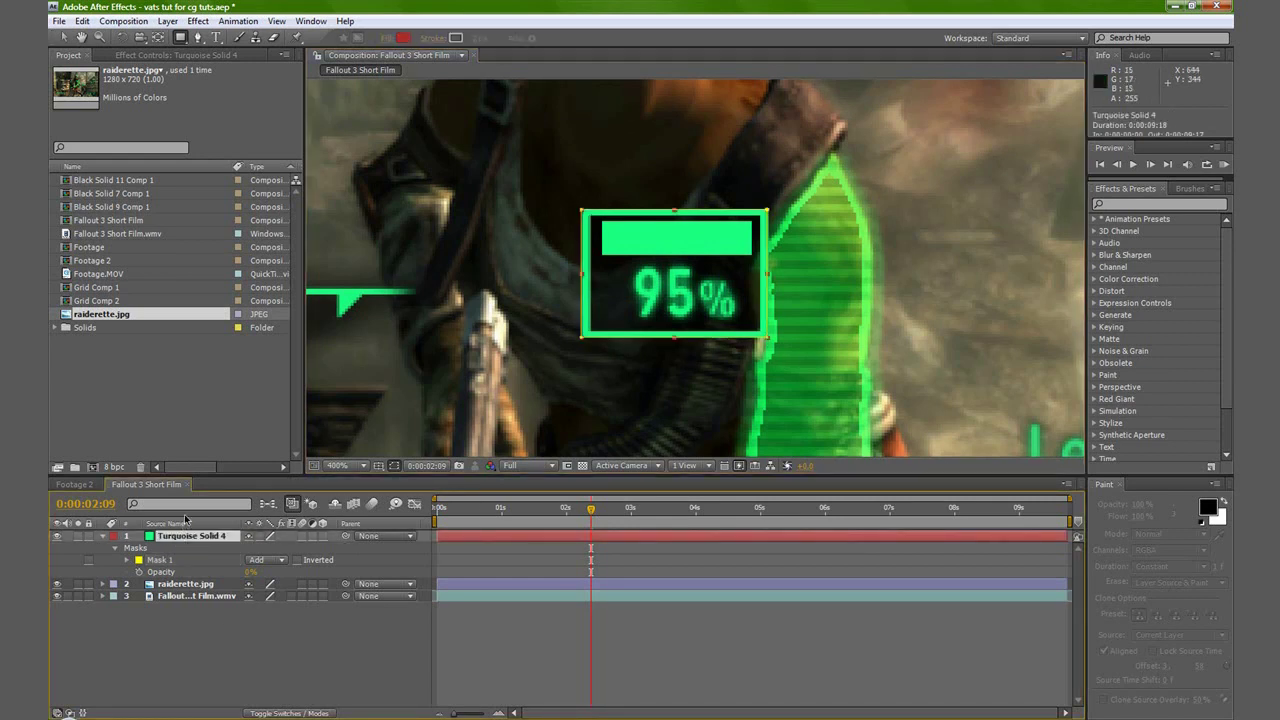
pyautogui.press('t')
pyautogui.moveTo(252, 548); pyautogui.dragTo(355, 549)
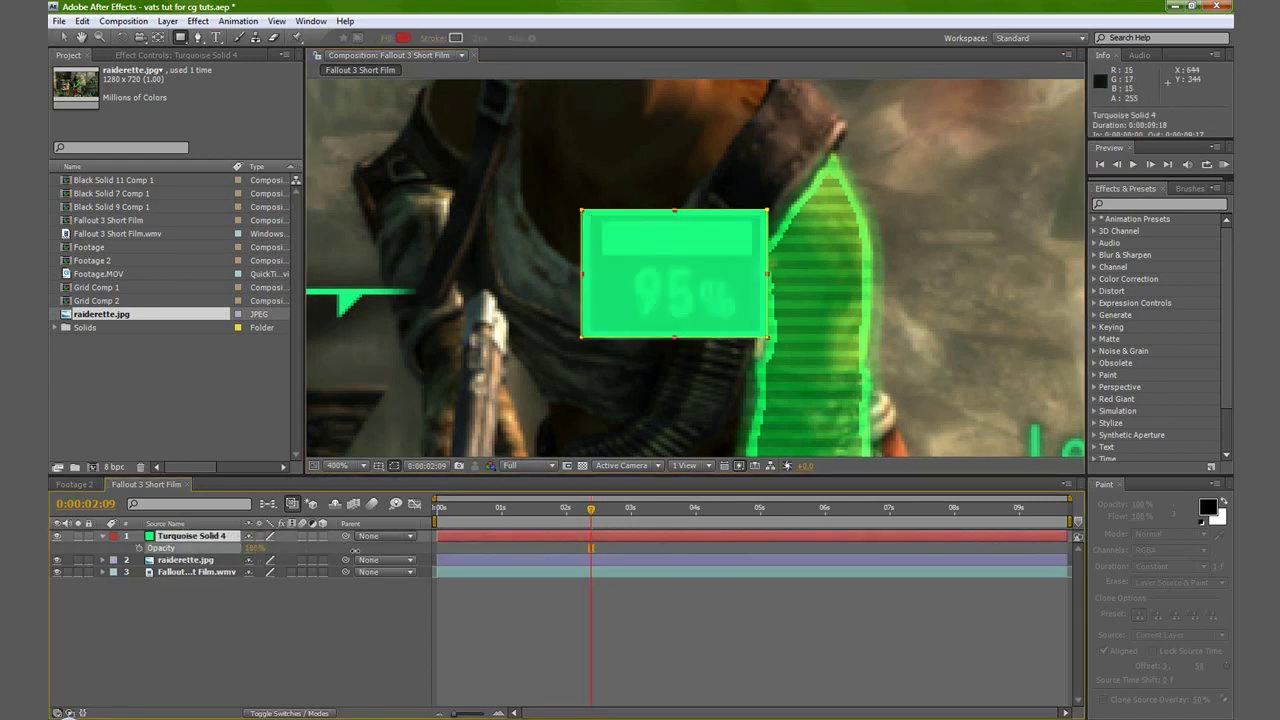
pyautogui.click(277, 602)
pyautogui.click(177, 537)
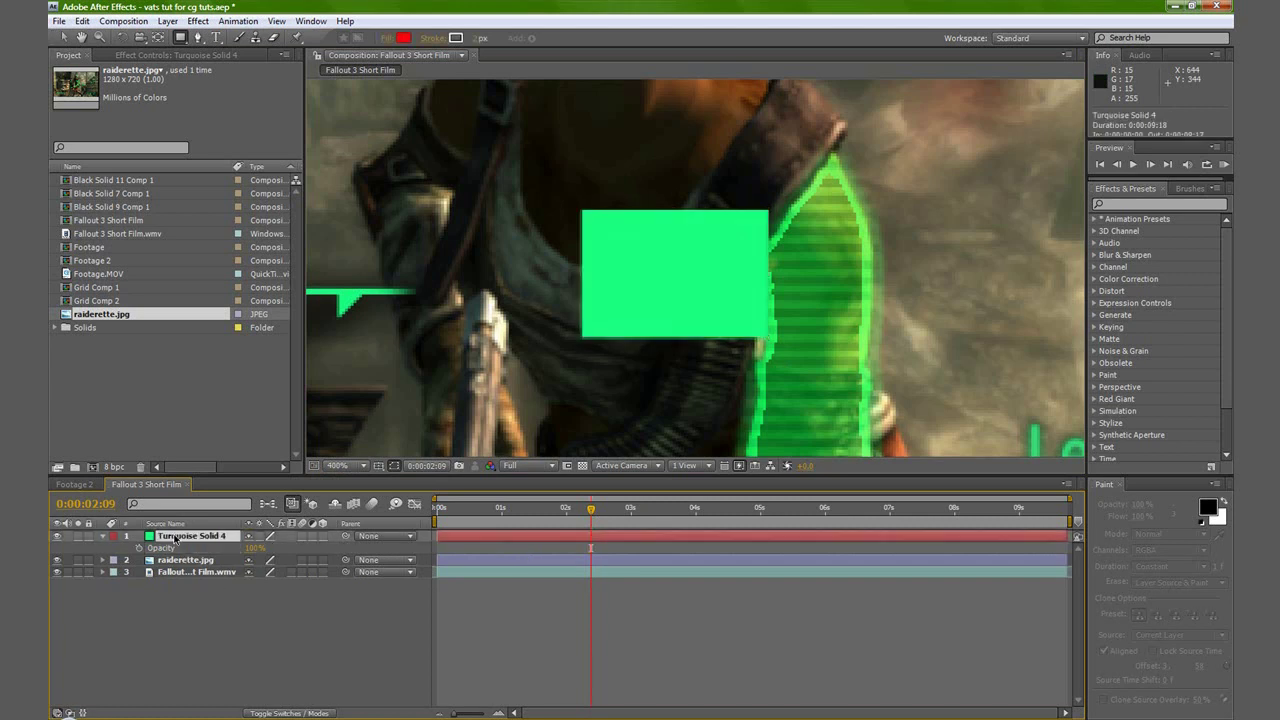
# Duplicate Mask 1 as Mask 2 and set Mask 2's mode to Subtract.
pyautogui.press('m')
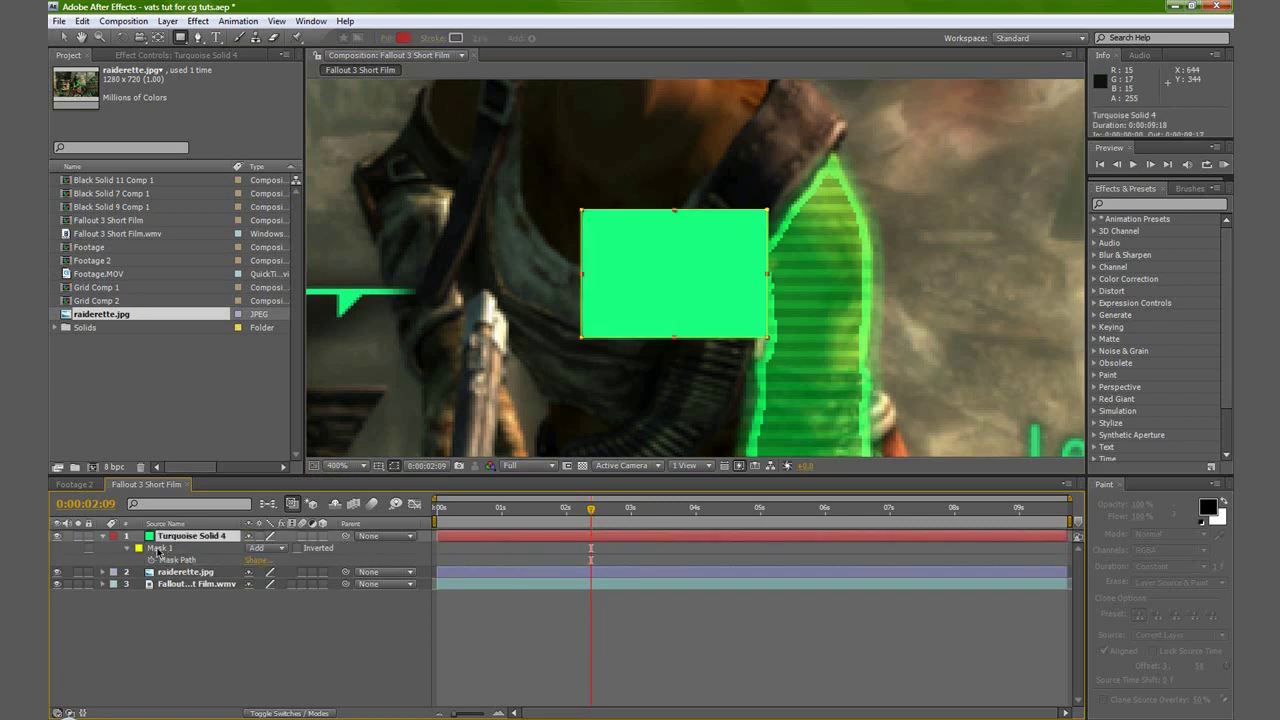
pyautogui.click(157, 549)
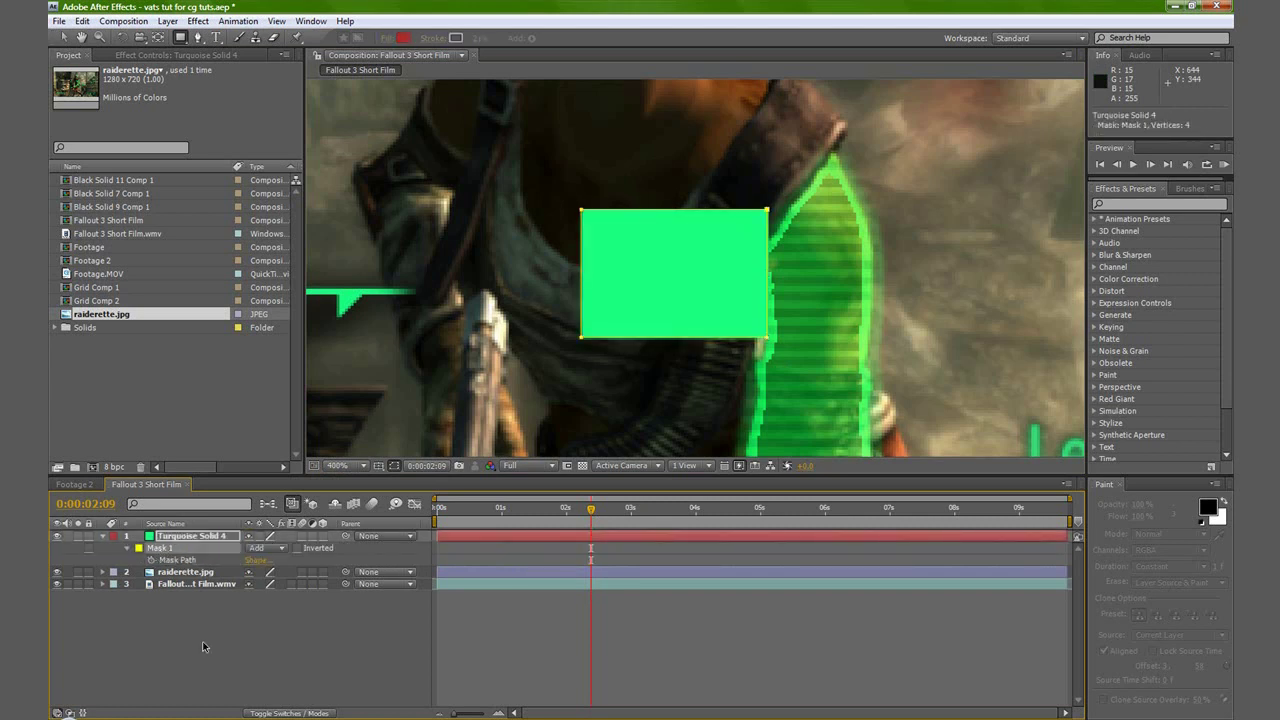
pyautogui.hotkey('ctrl', 'd')
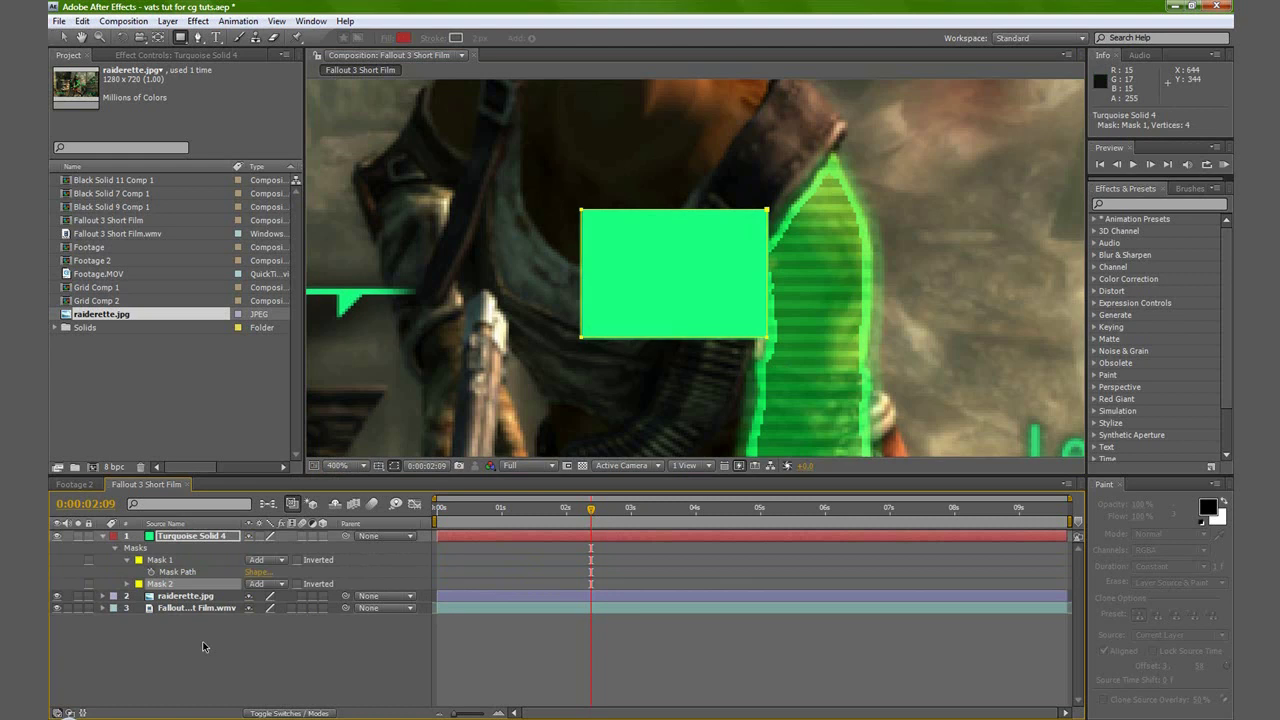
pyautogui.click(281, 587)
pyautogui.click(282, 600)
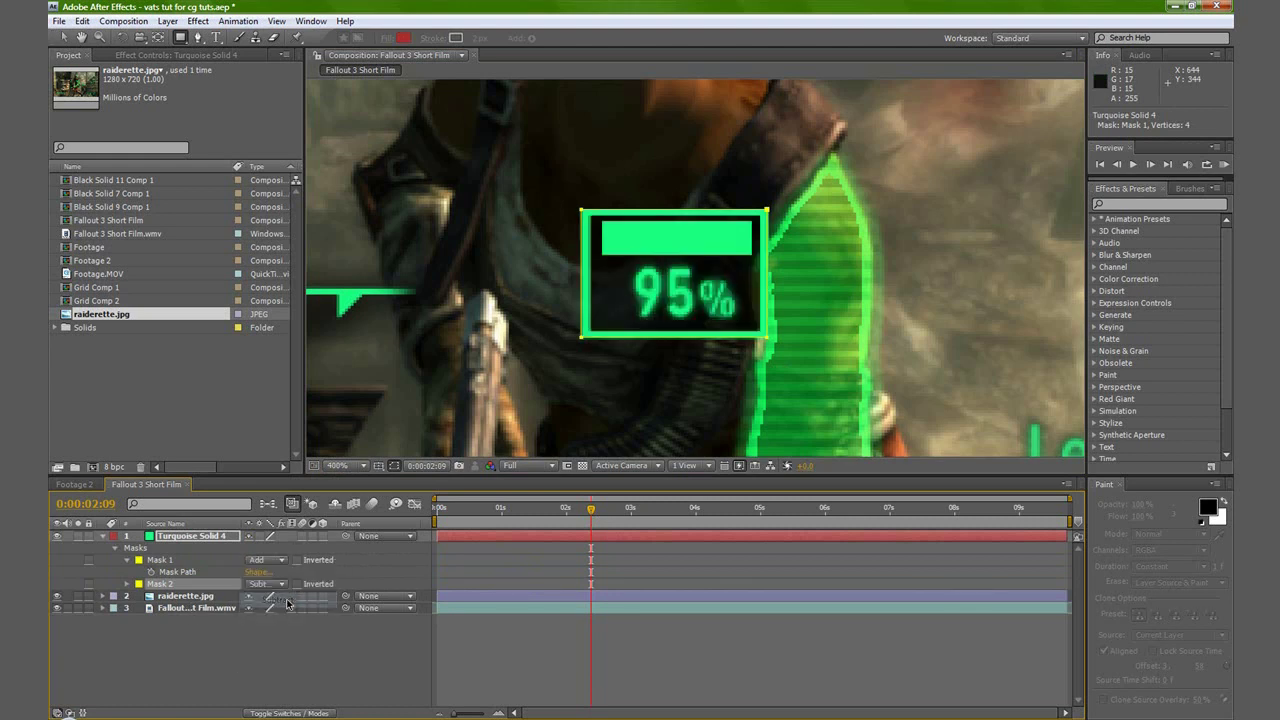
pyautogui.click(183, 538)
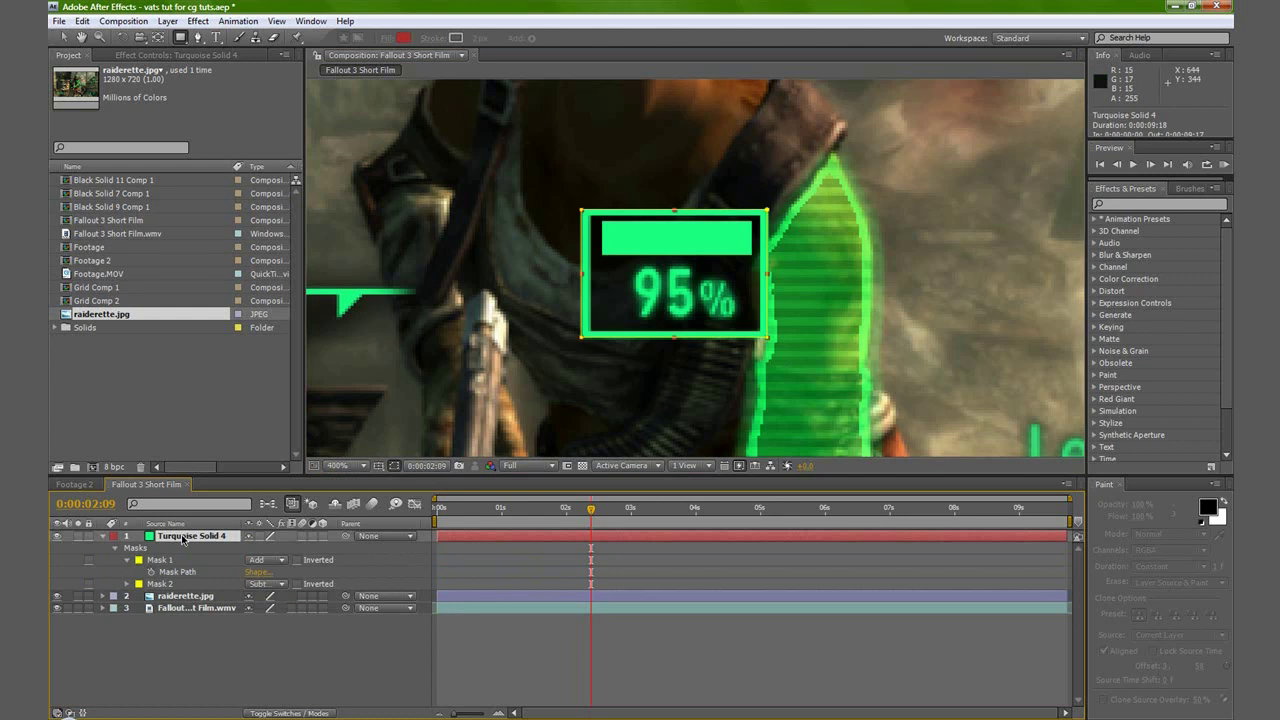
pyautogui.press('m')
pyautogui.press('m')
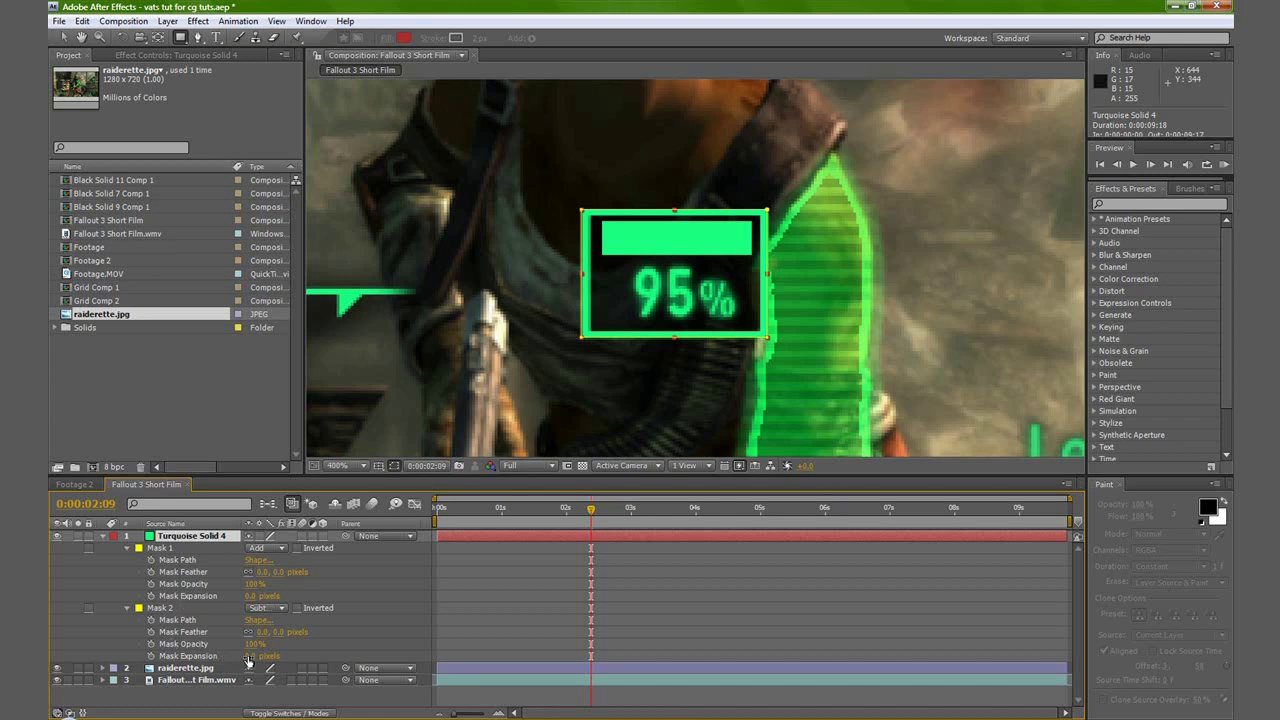
# Set Mask 2's expansion to -3 px for a thin green frame, with the layer soloed.
pyautogui.moveTo(250, 658); pyautogui.dragTo(248, 656)
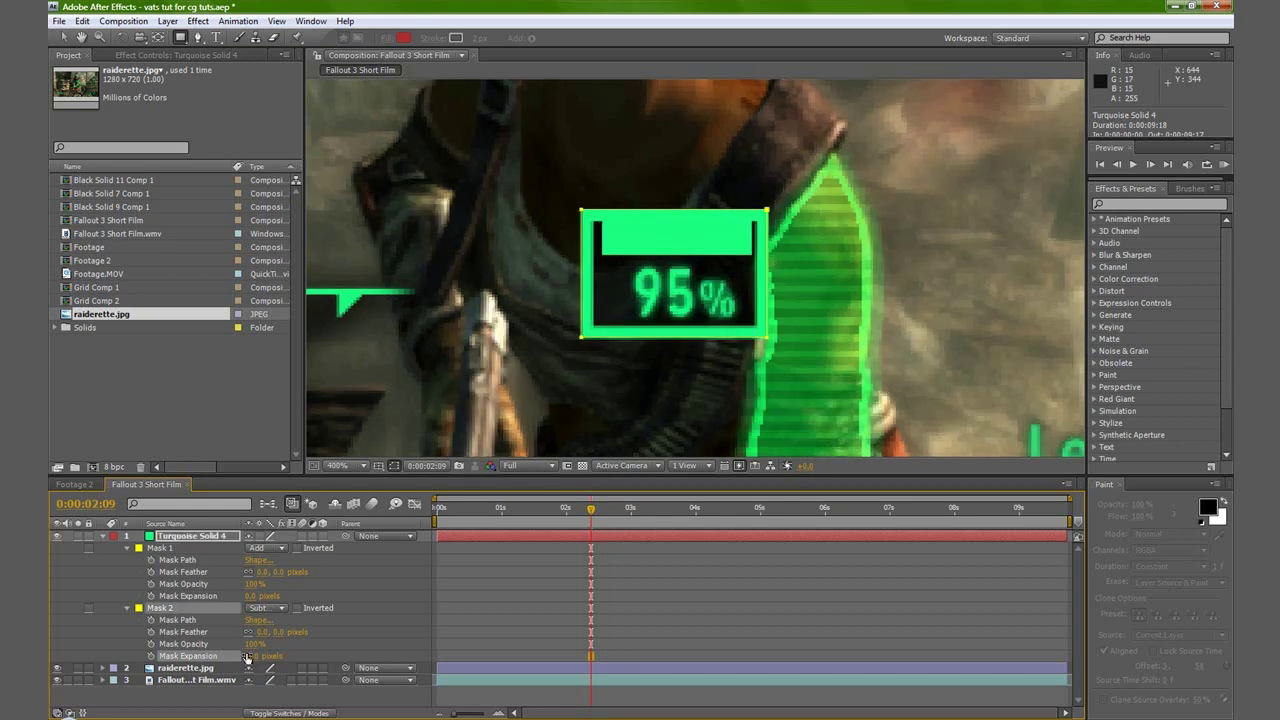
pyautogui.click(78, 536)
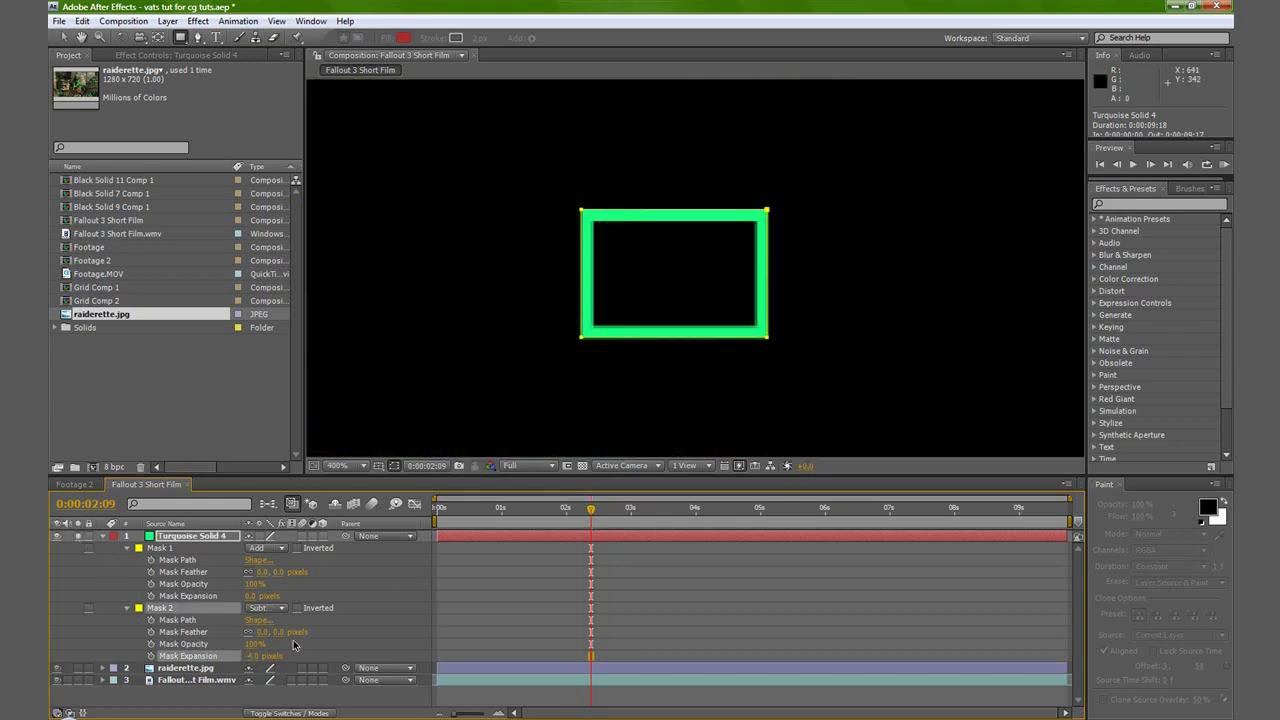
pyautogui.moveTo(253, 655)
pyautogui.mouseDown()
pyautogui.moveTo(265, 655)
pyautogui.moveTo(253, 655)
pyautogui.mouseUp()
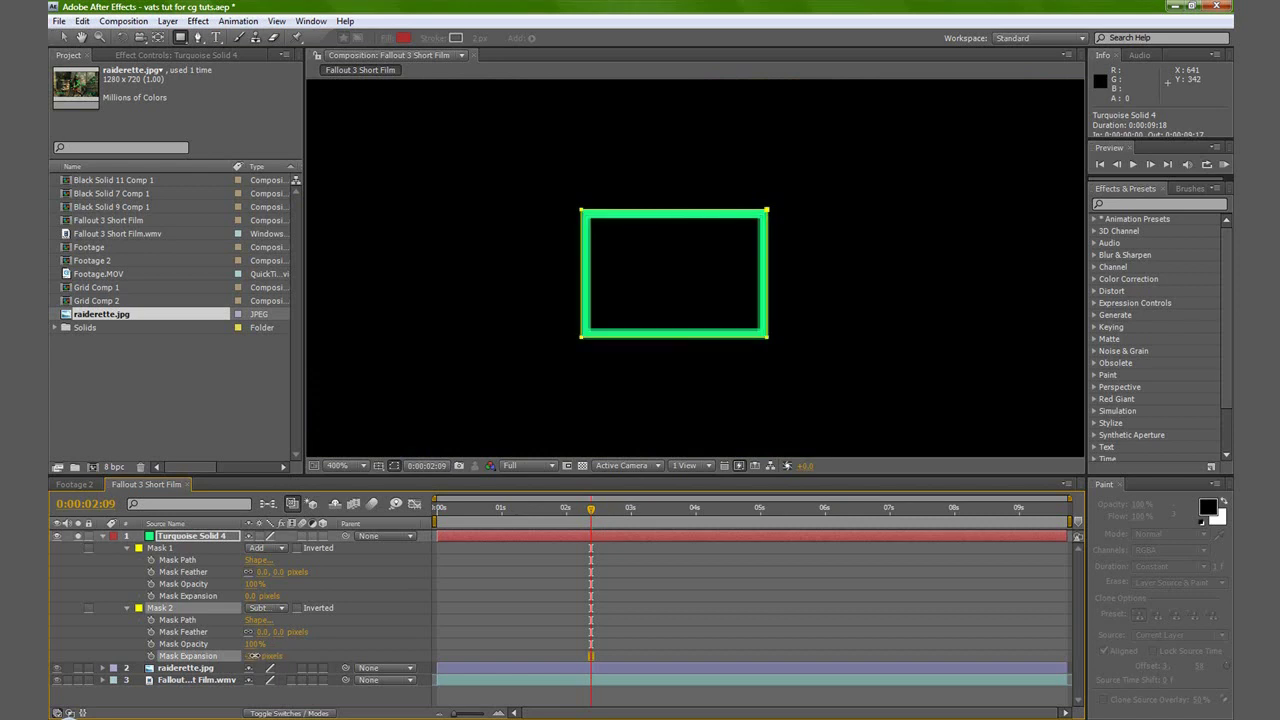
pyautogui.click(160, 702)
pyautogui.click(156, 609)
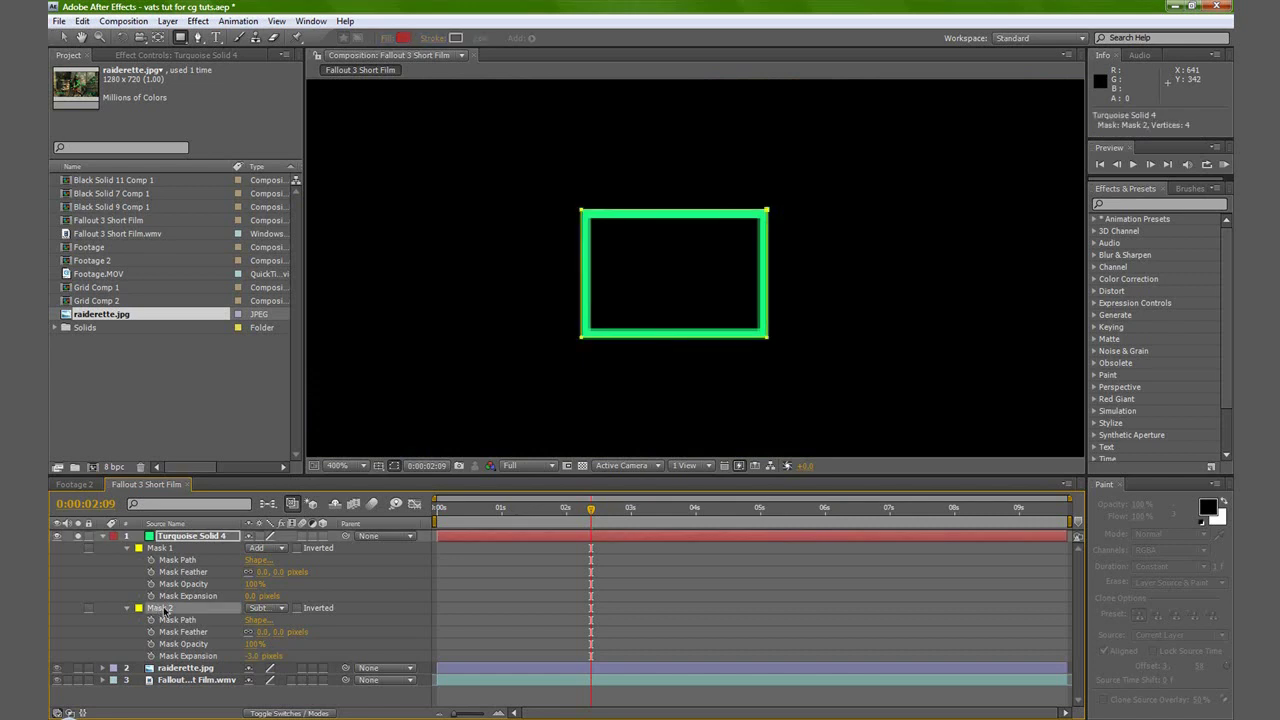
pyautogui.click(162, 548)
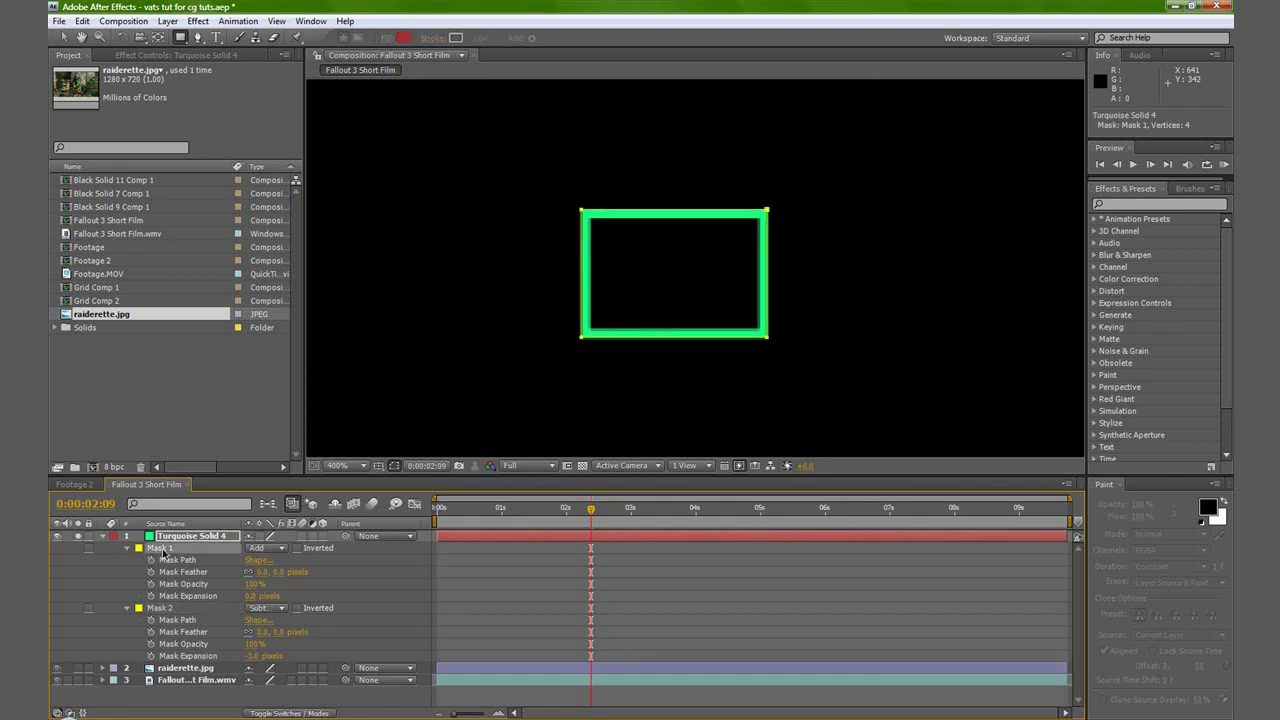